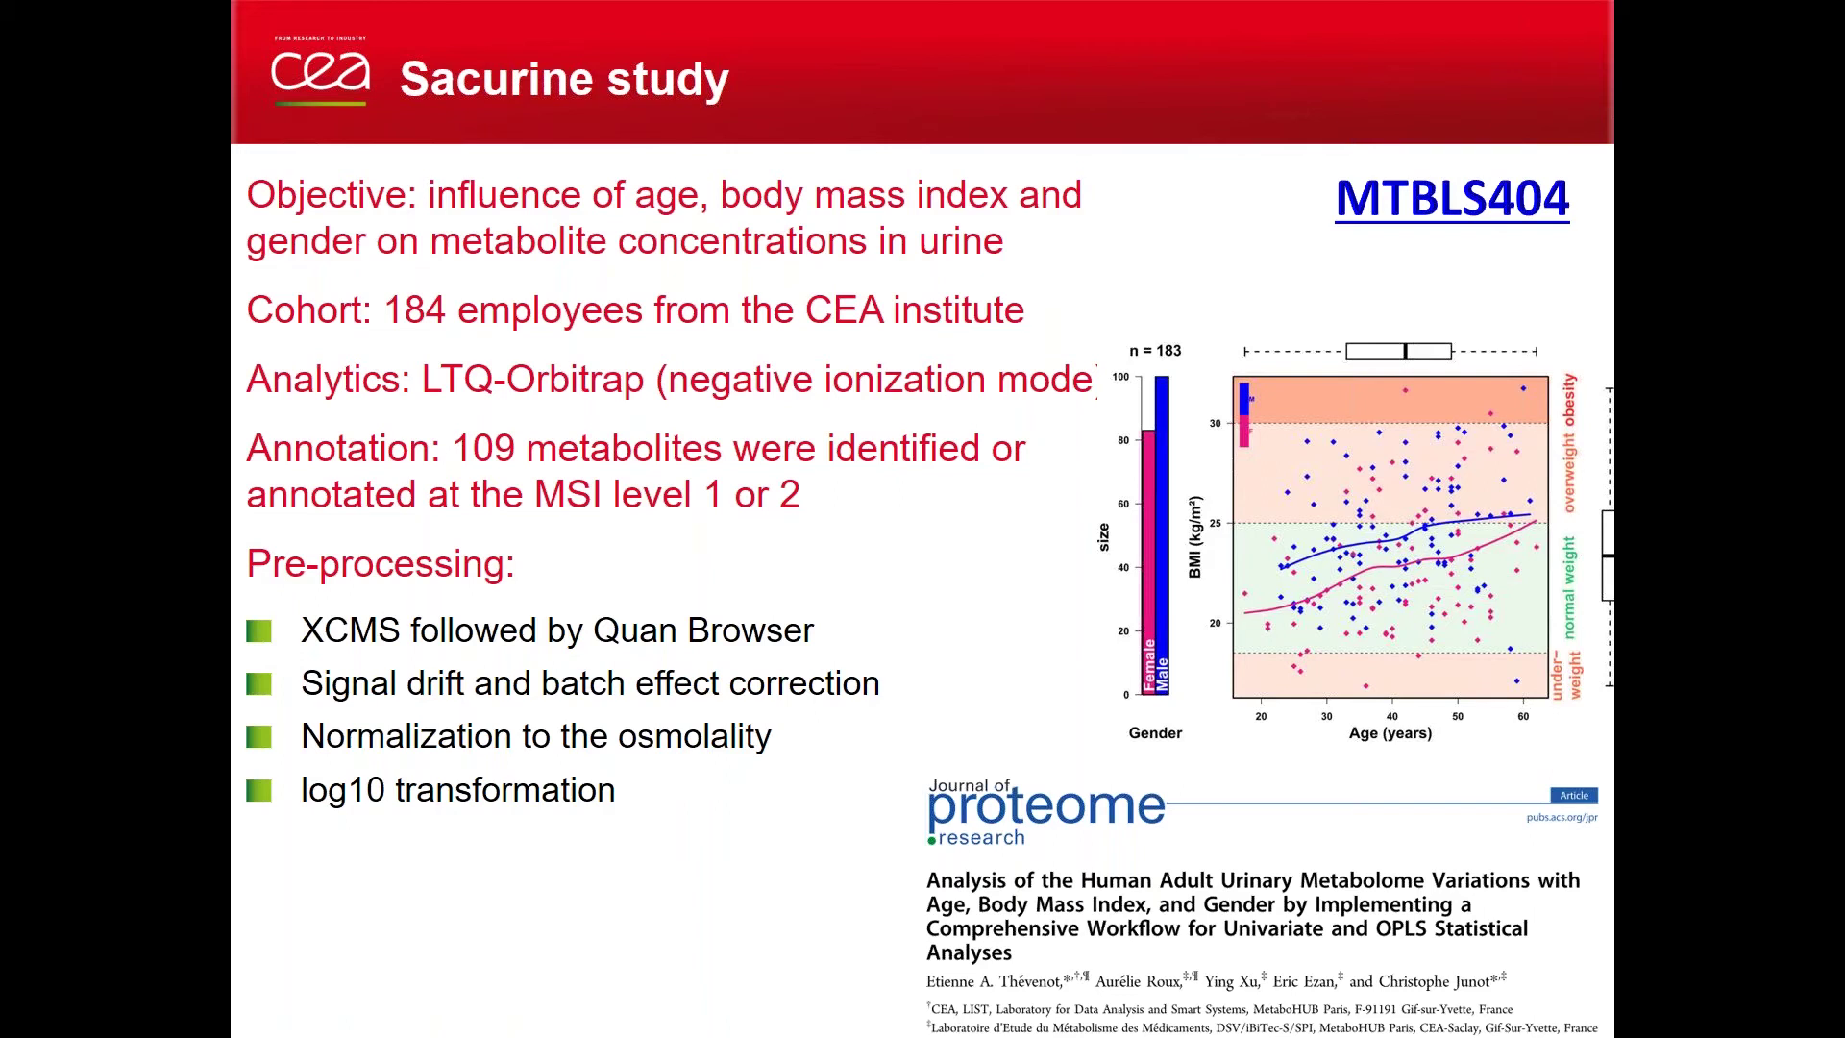
Advance the PowerPoint slideshow to the 'Main steps' slide of the cloud MTBLS-import section.
key("Right")
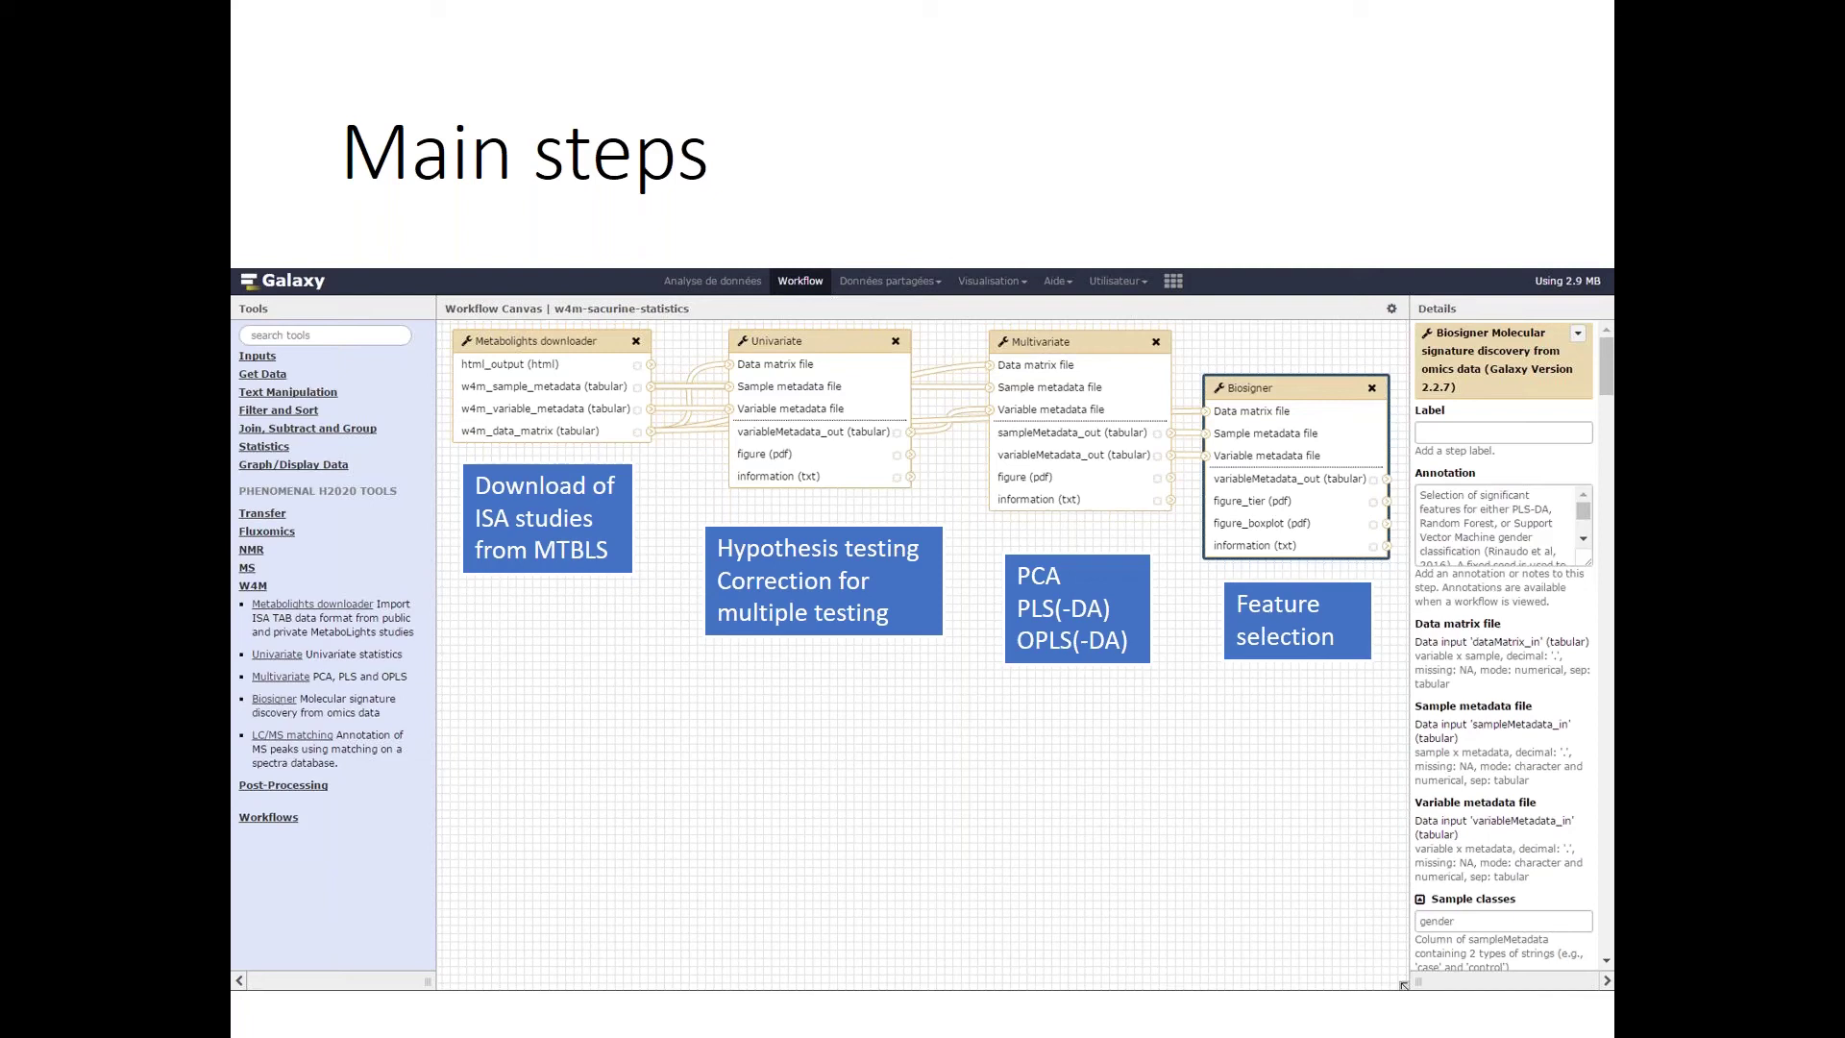
Advance to the 'Example of outputs' slide, then exit the slideshow to reveal the Galaxy page.
key("Right")
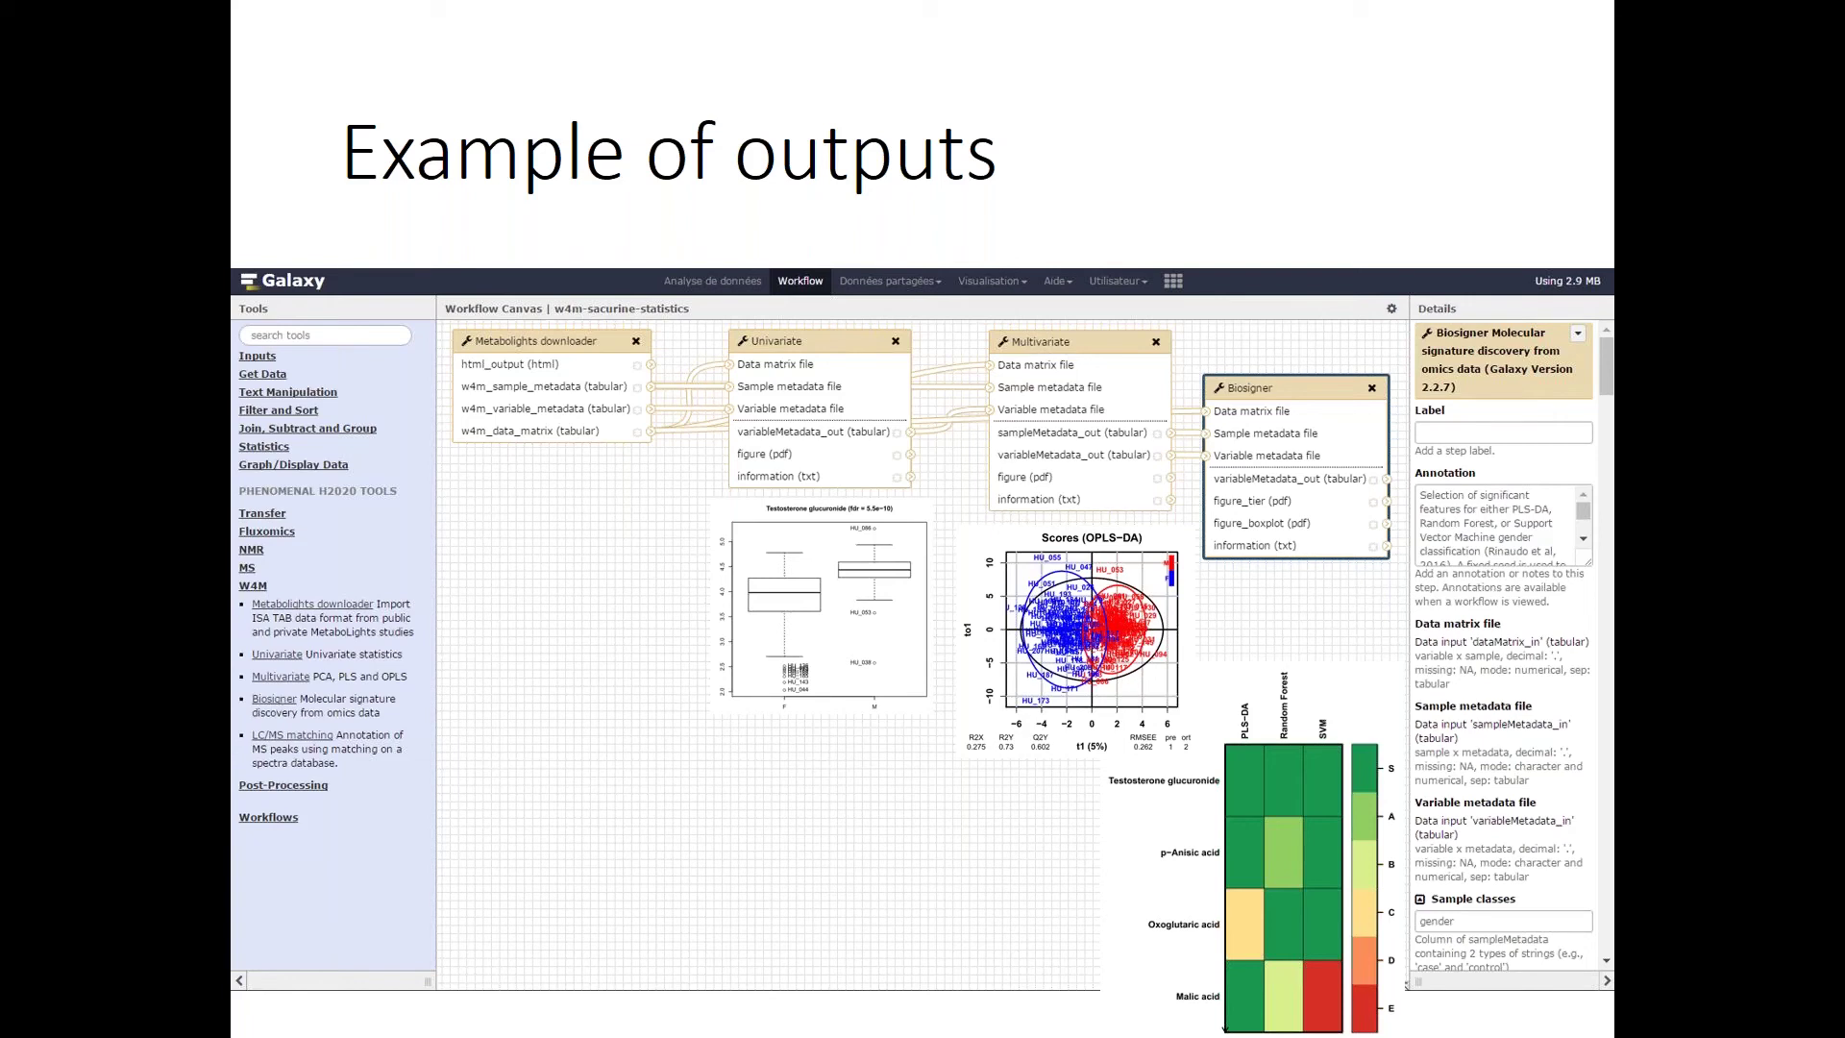
key("Escape")
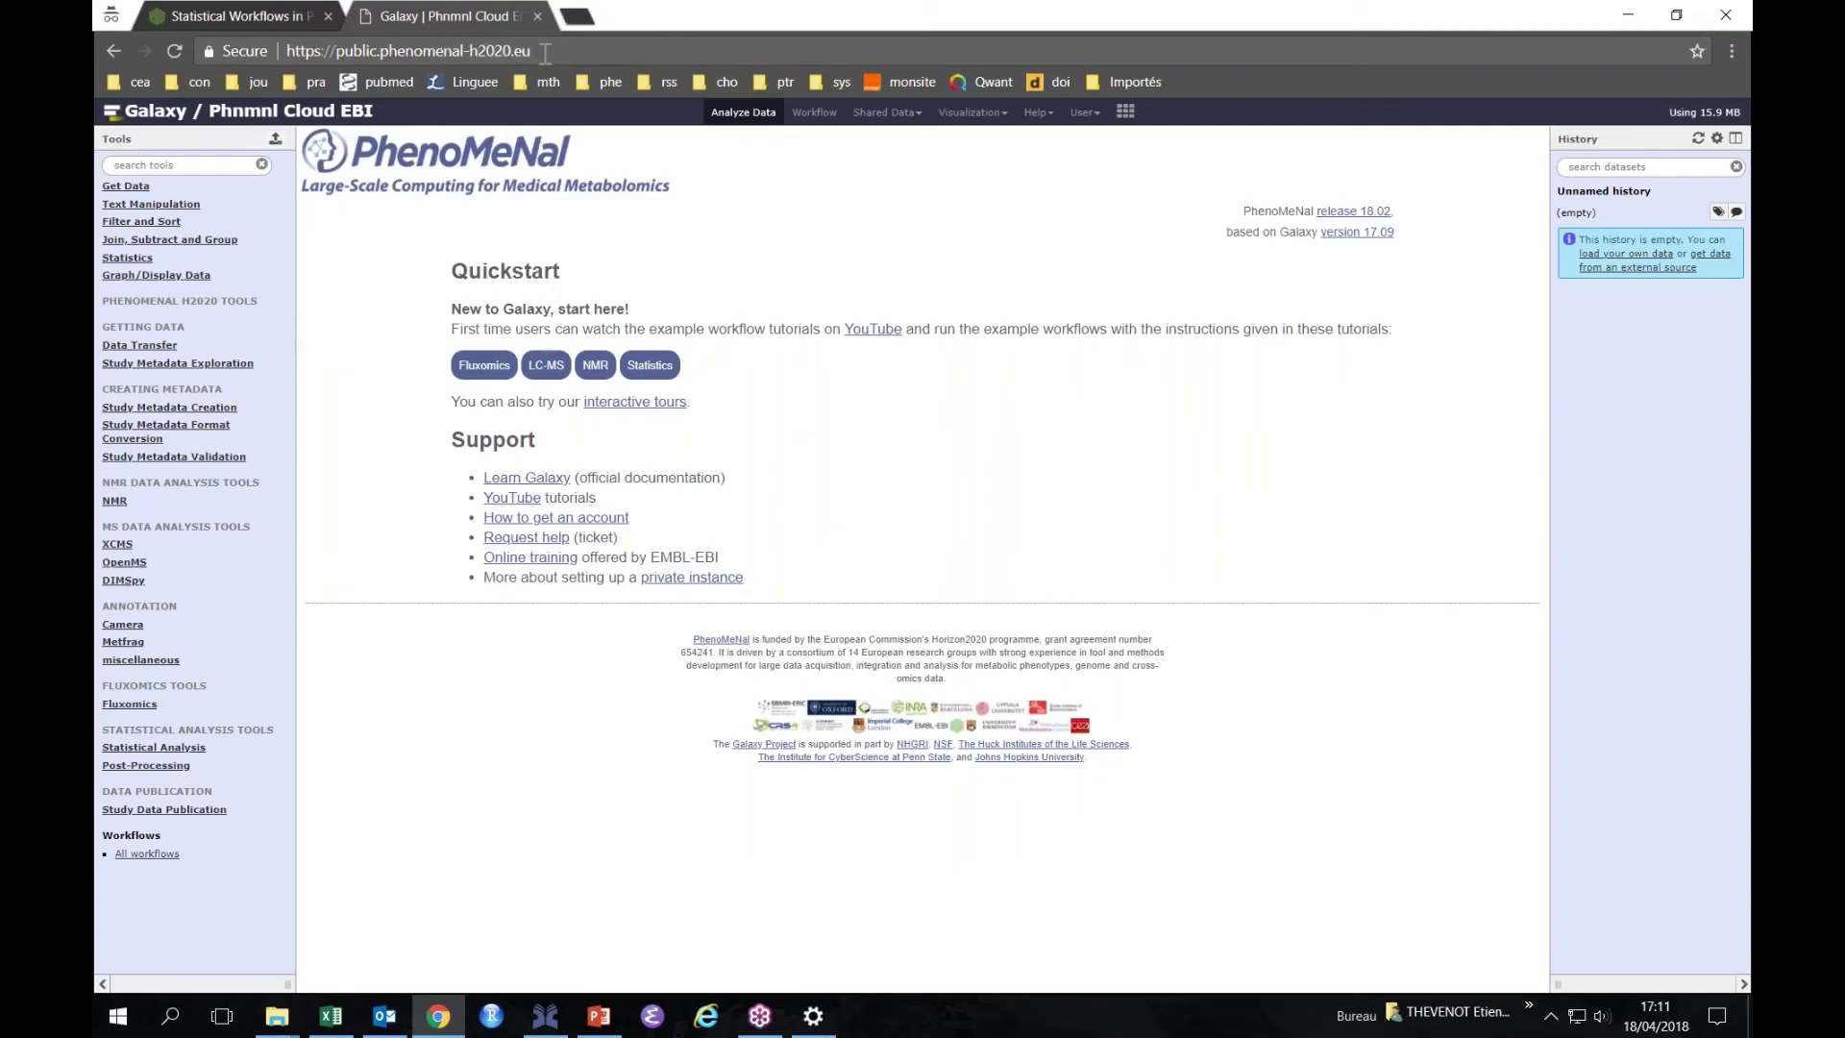
Open a blank Chrome tab, then return to the Galaxy | Phnmnl Cloud EBI tab.
left_click(545, 51)
left_click(575, 15)
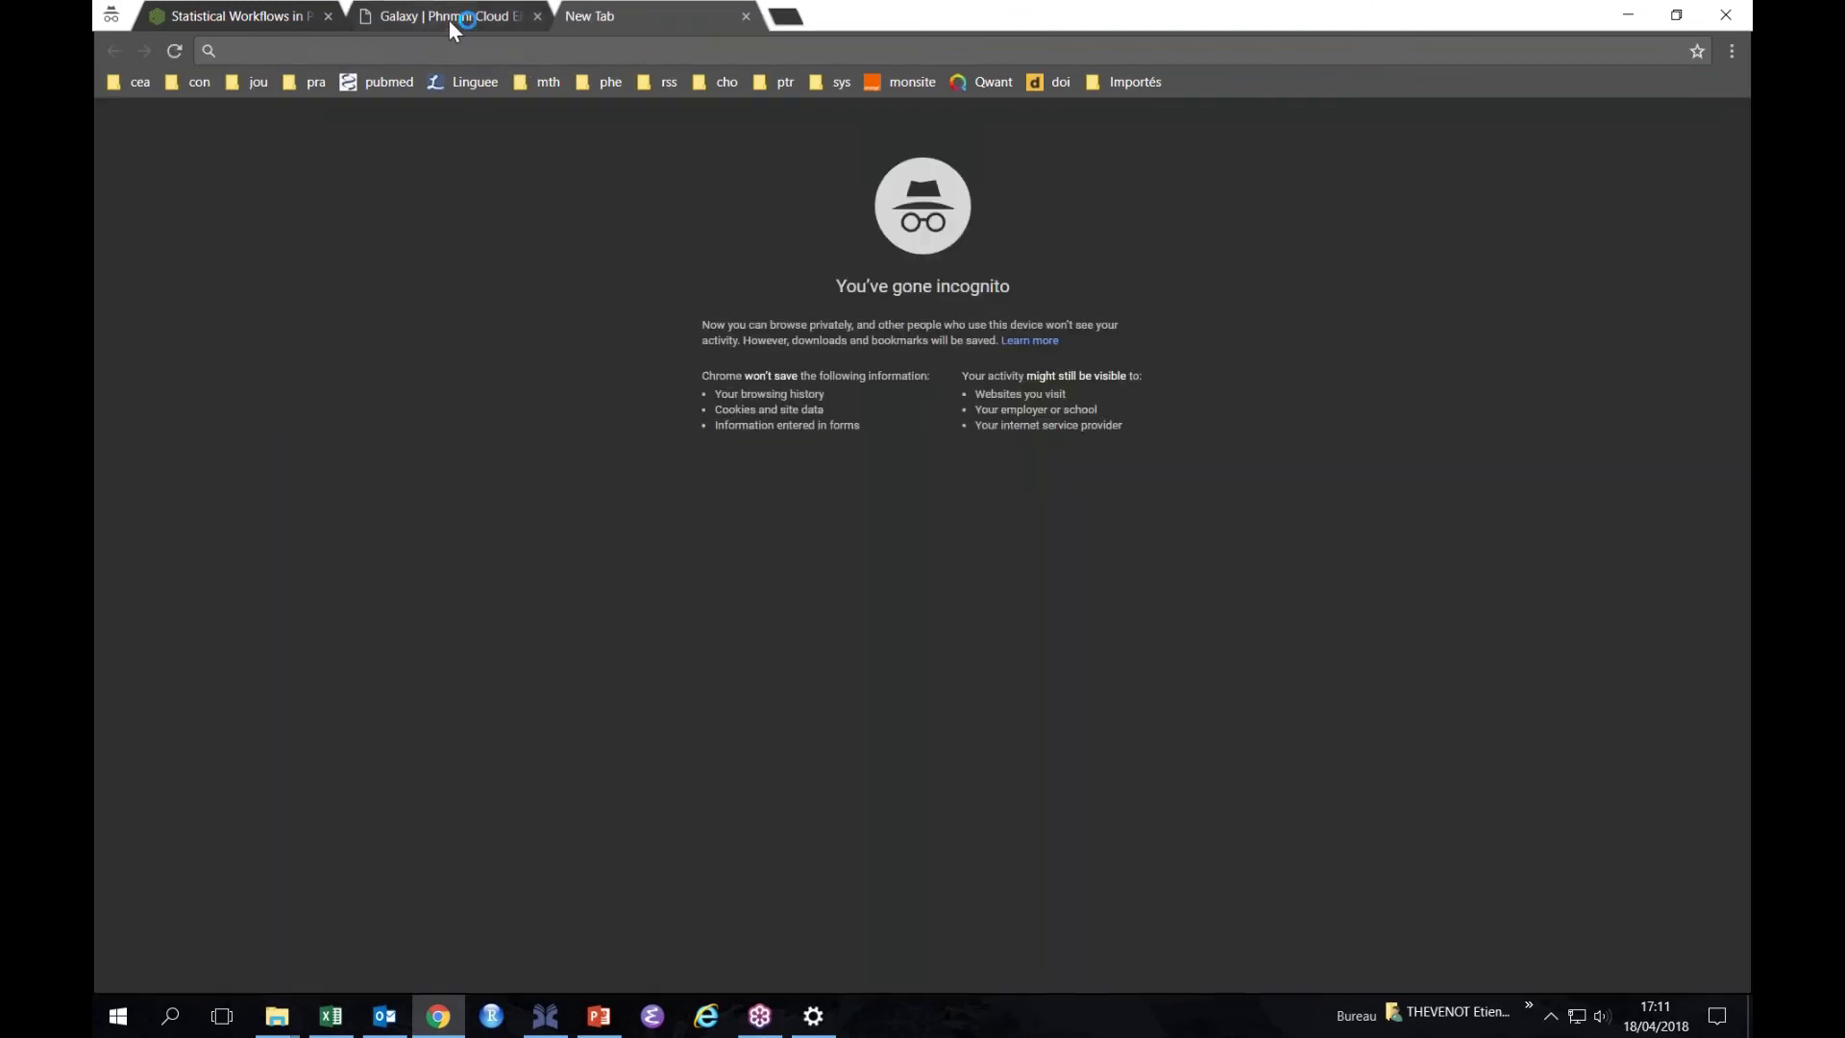
left_click(452, 19)
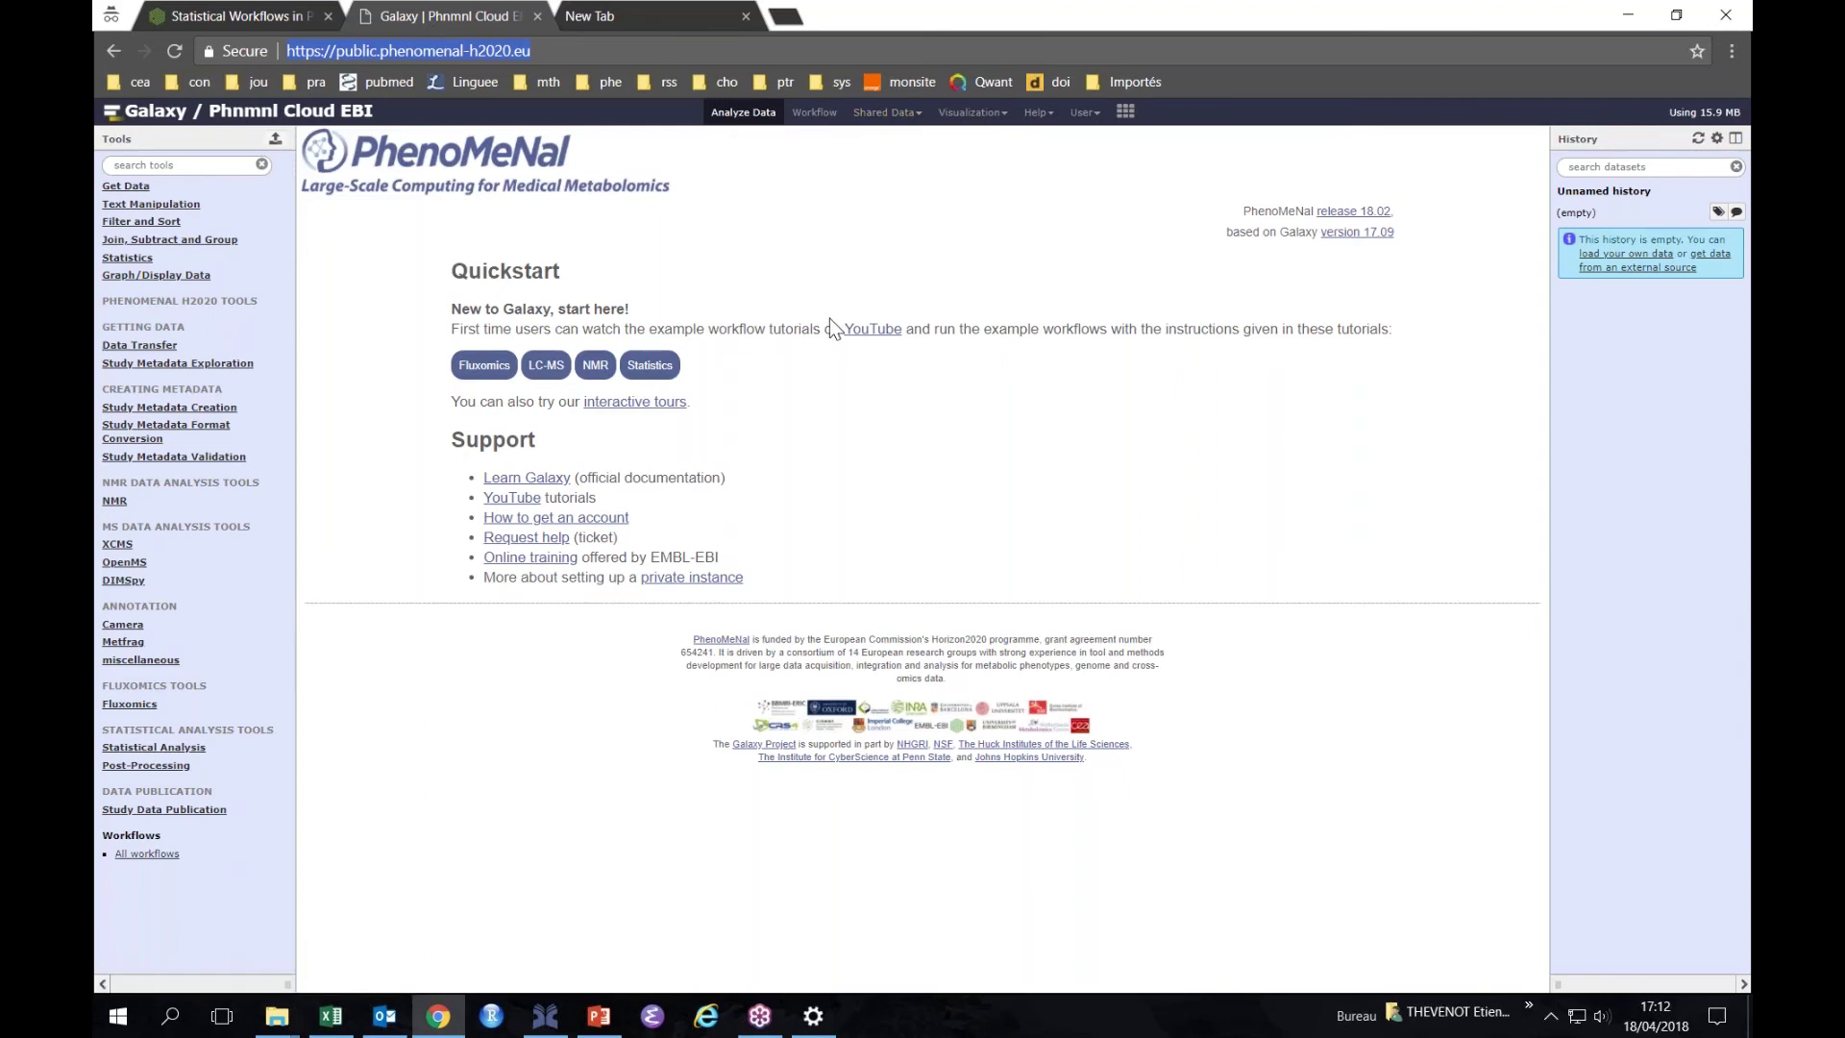
Open Statistical-analysis_MTBLS404-Sacurine from the Shared Data published histories list.
left_click(893, 120)
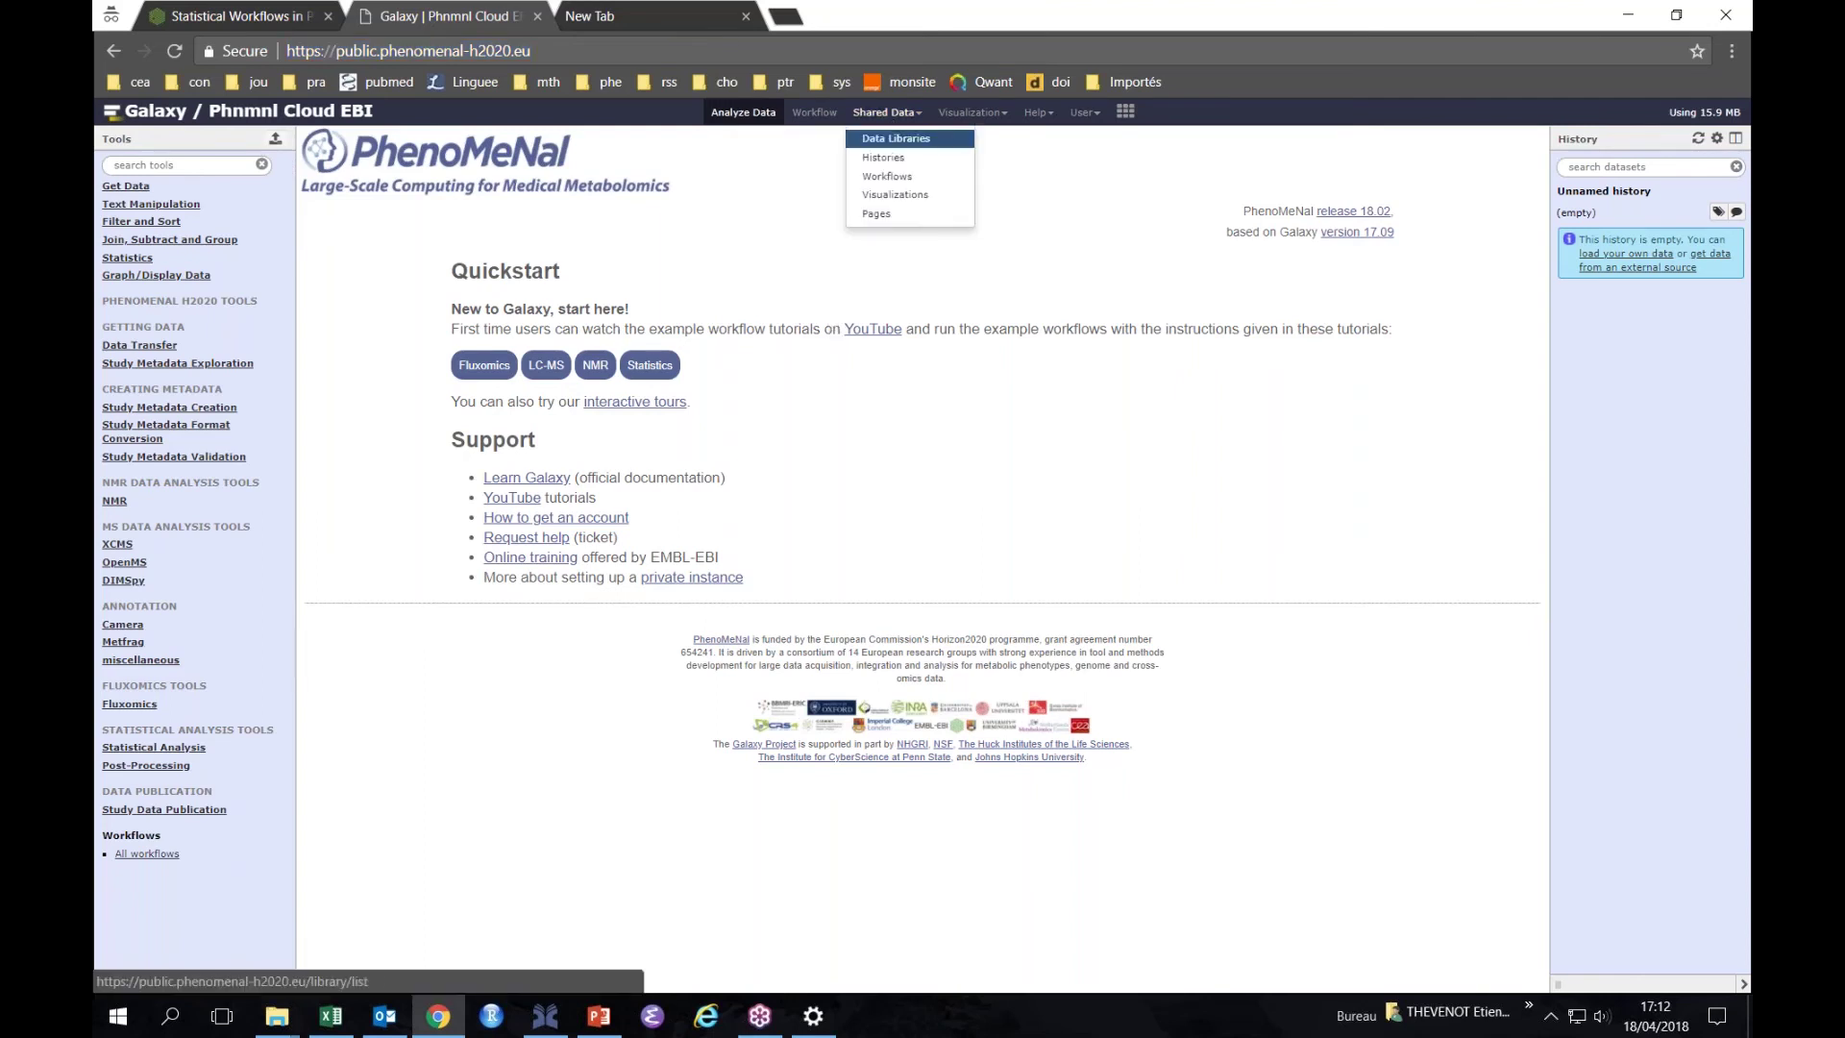
left_click(884, 157)
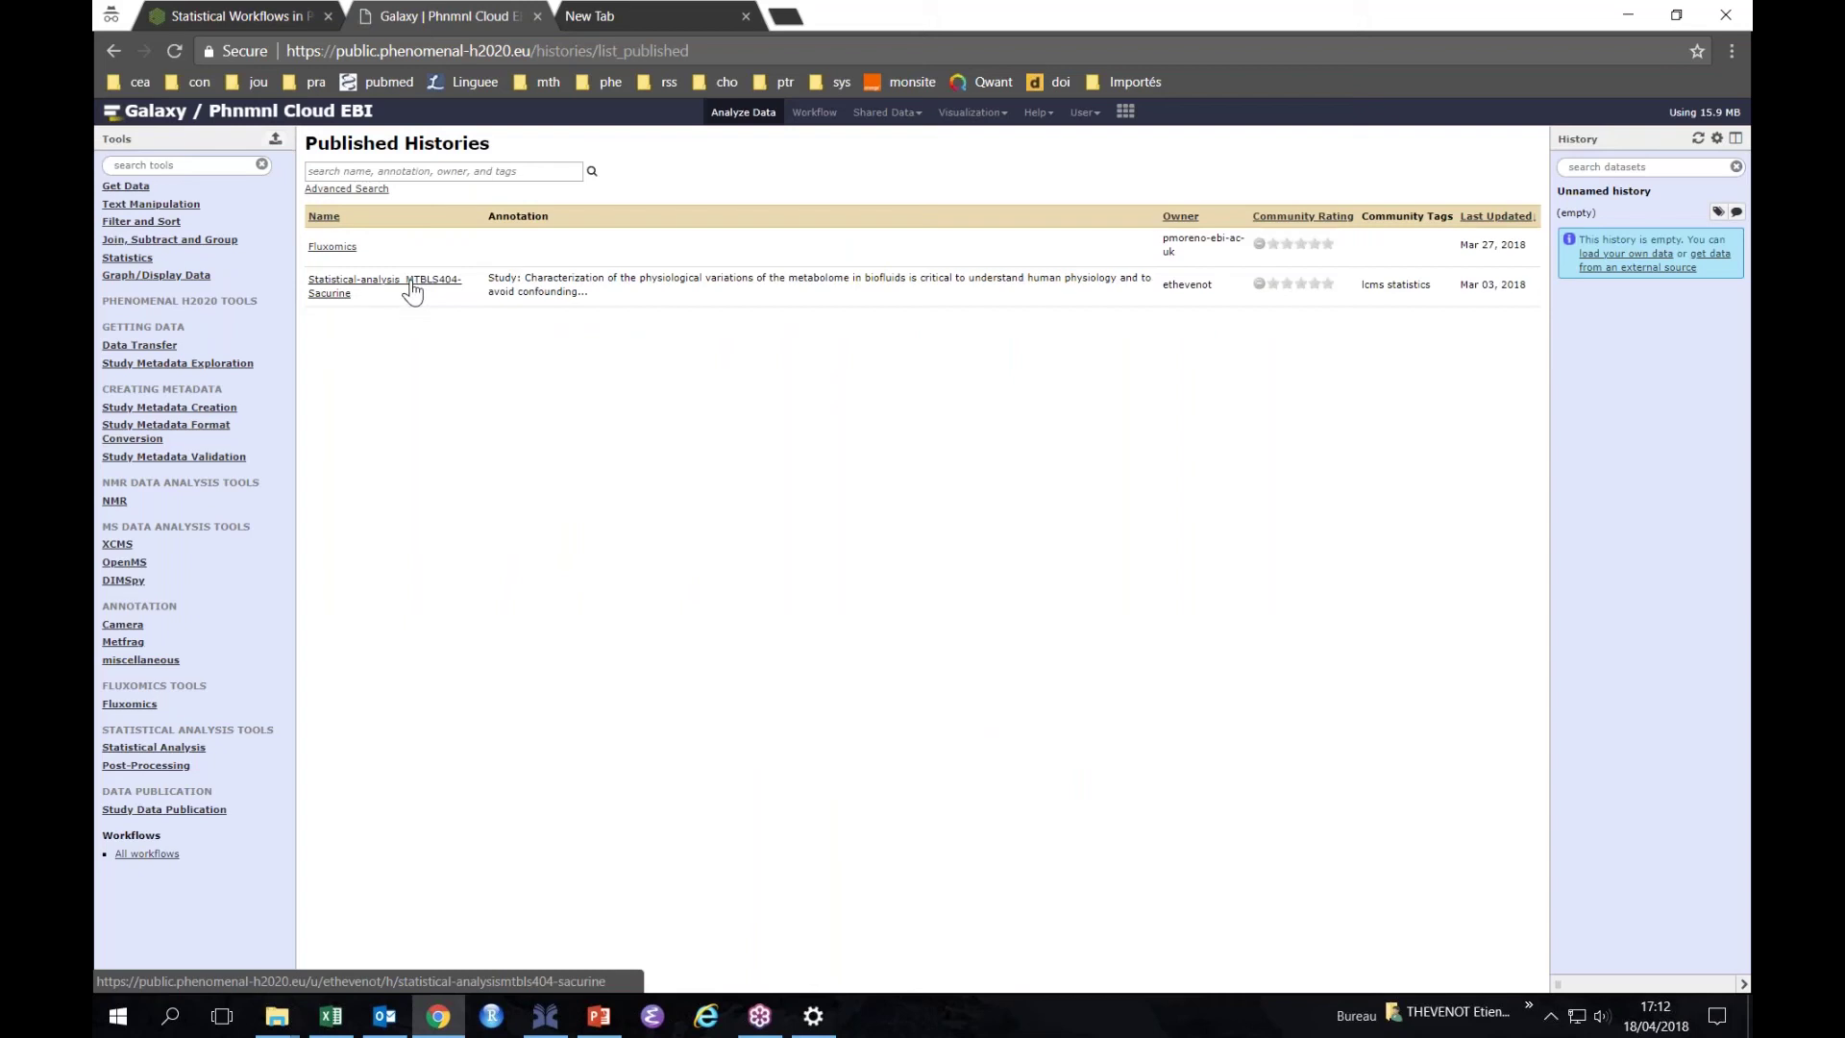
left_click(413, 288)
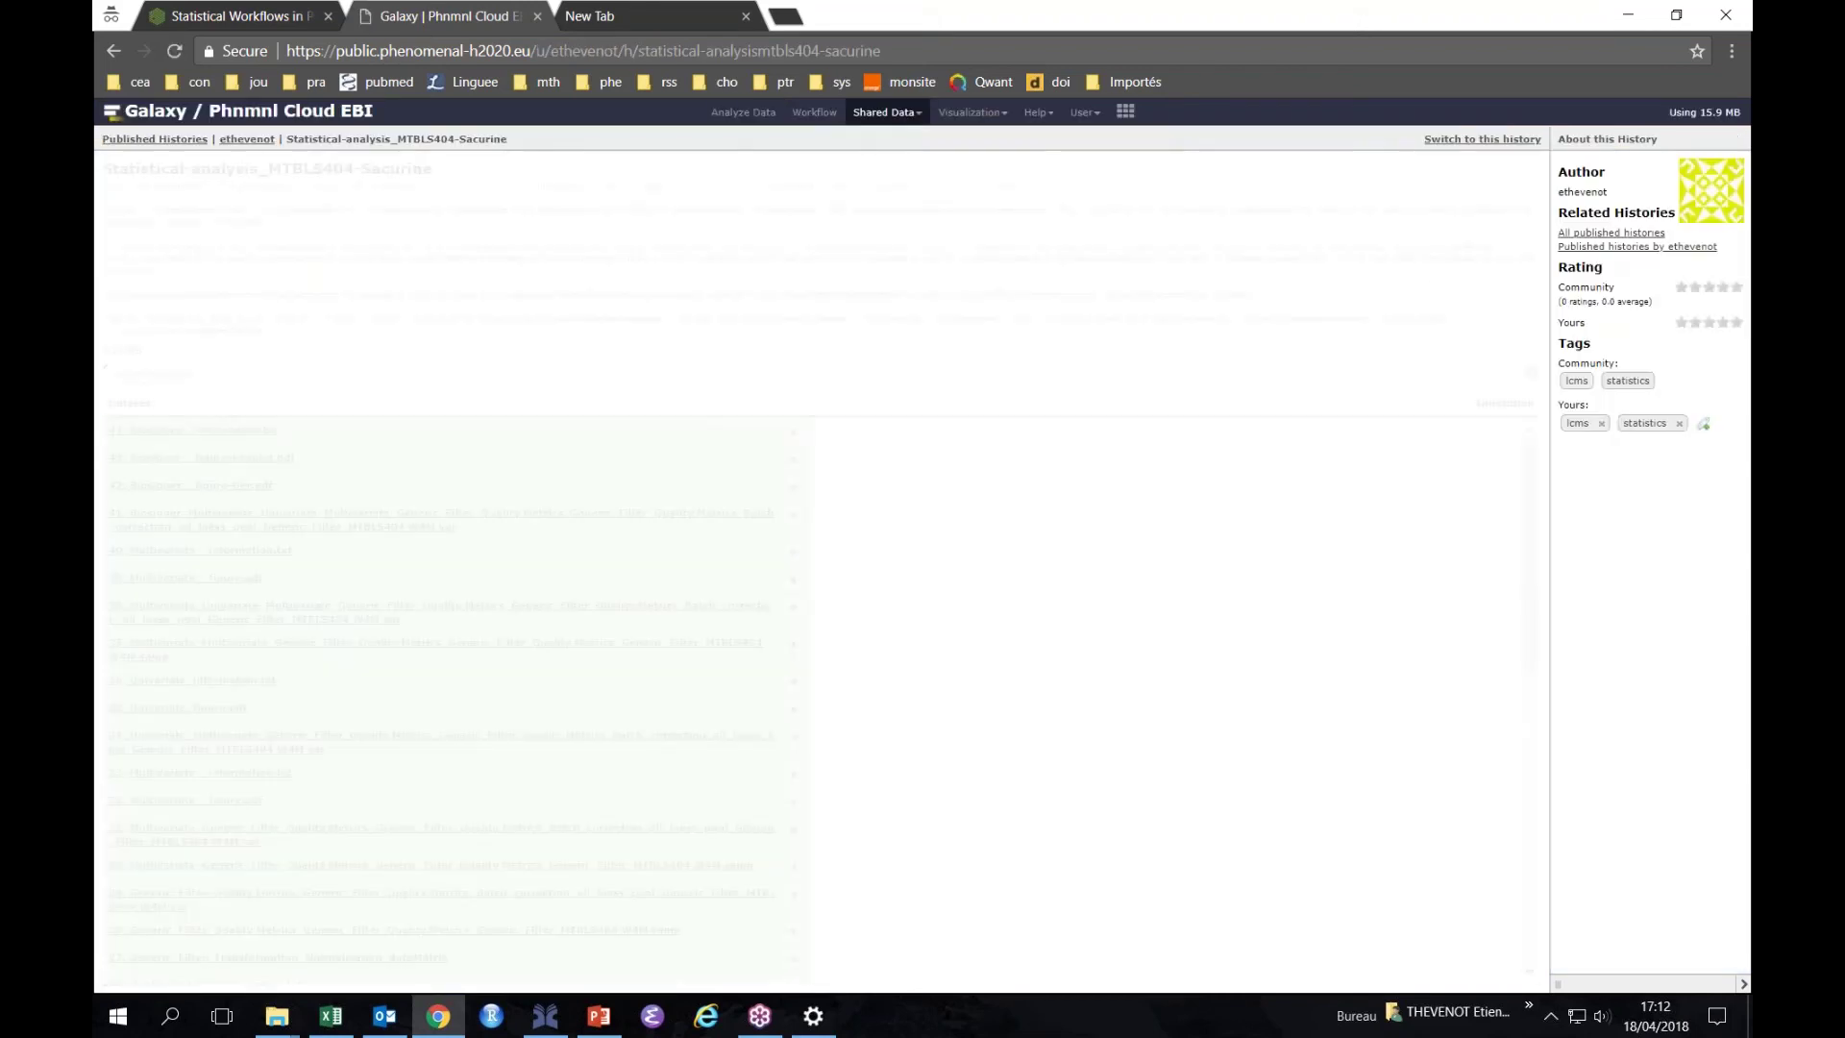
Scroll through the 44 Sacurine datasets, then switch to this history as the current one.
scroll(723, 532, "down", 5)
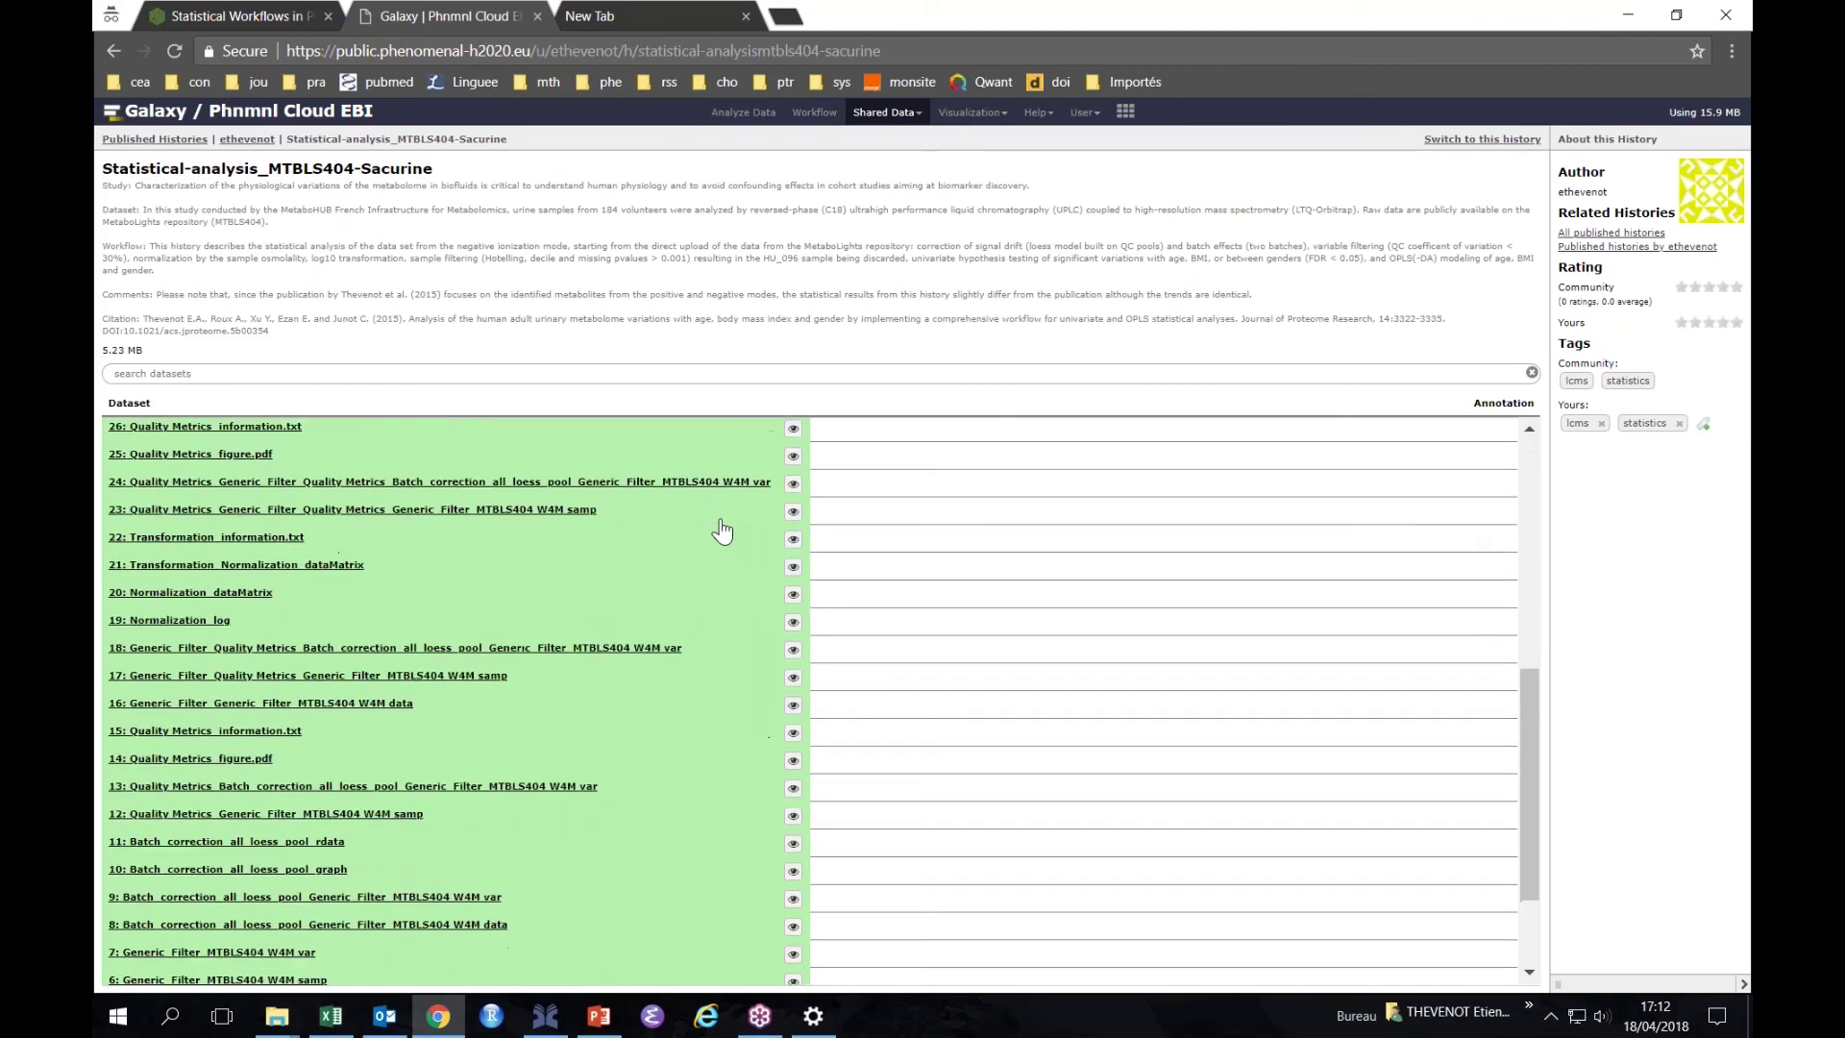
scroll(723, 532, "down", 2)
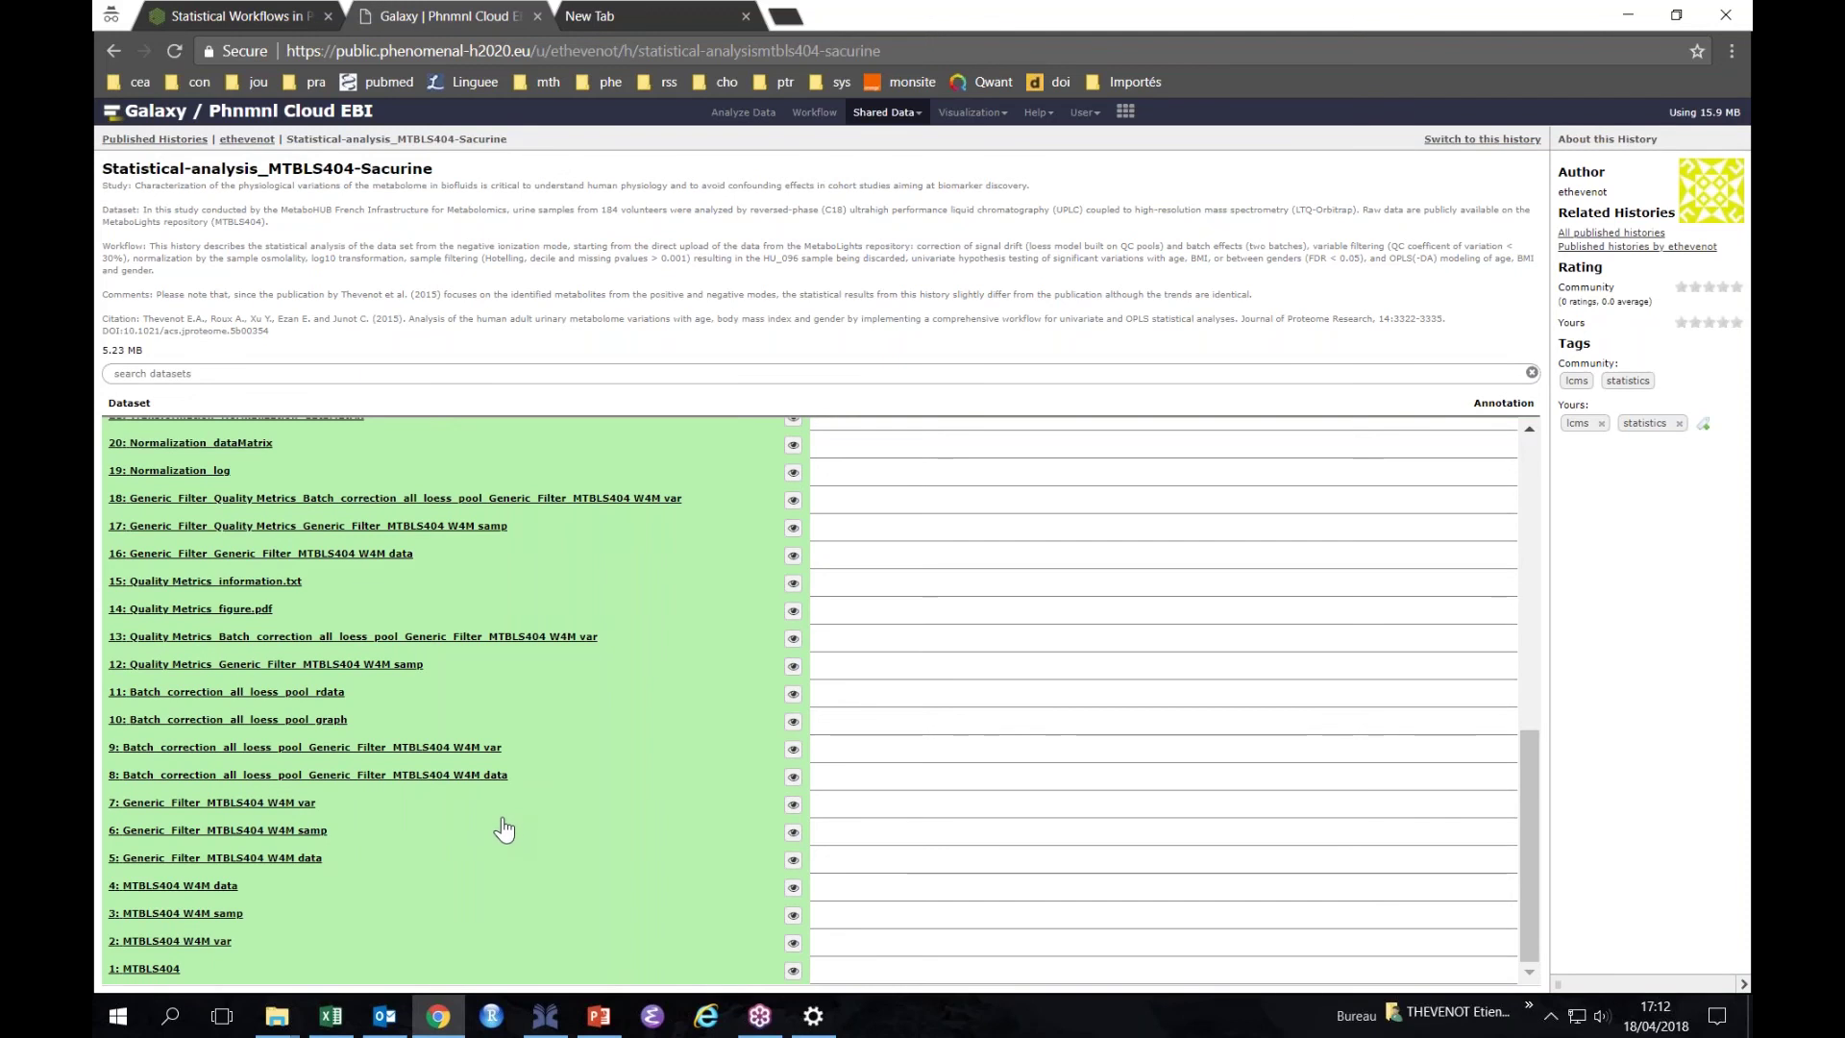
scroll(500, 825, "up", 3)
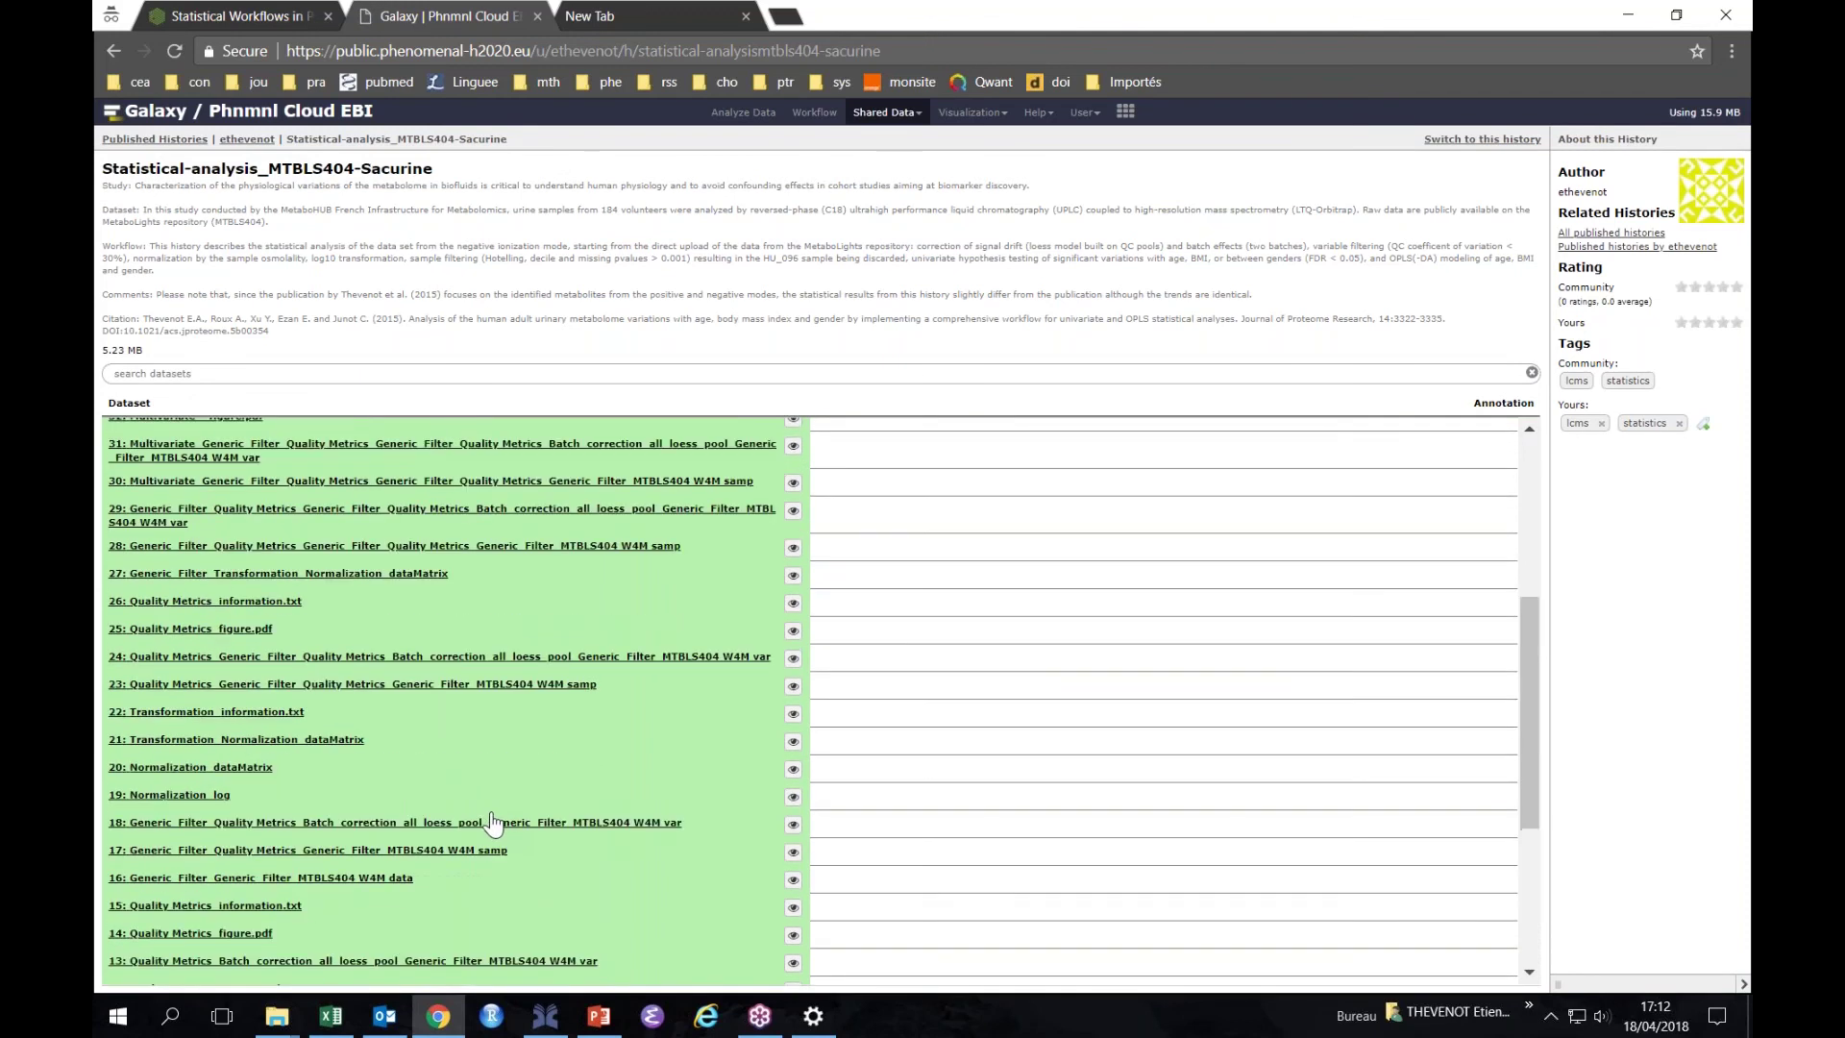
scroll(394, 680, "up", 1)
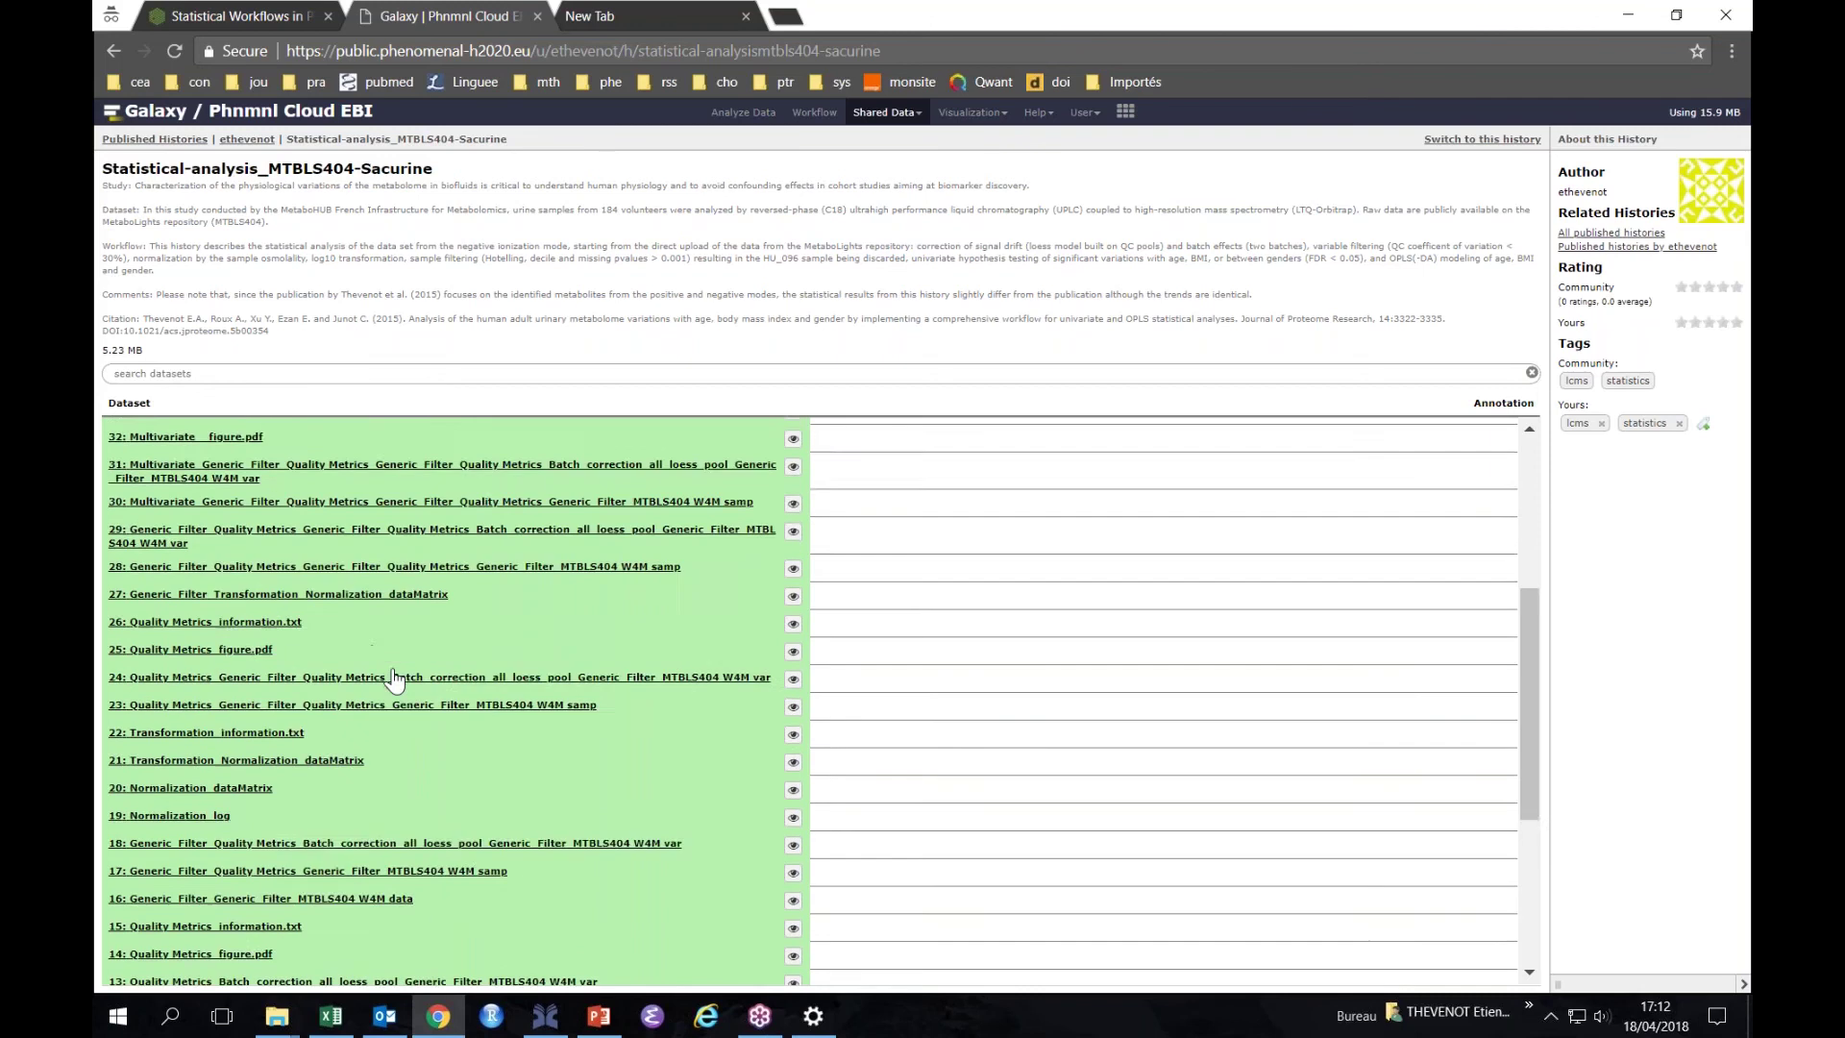
scroll(394, 680, "up", 3)
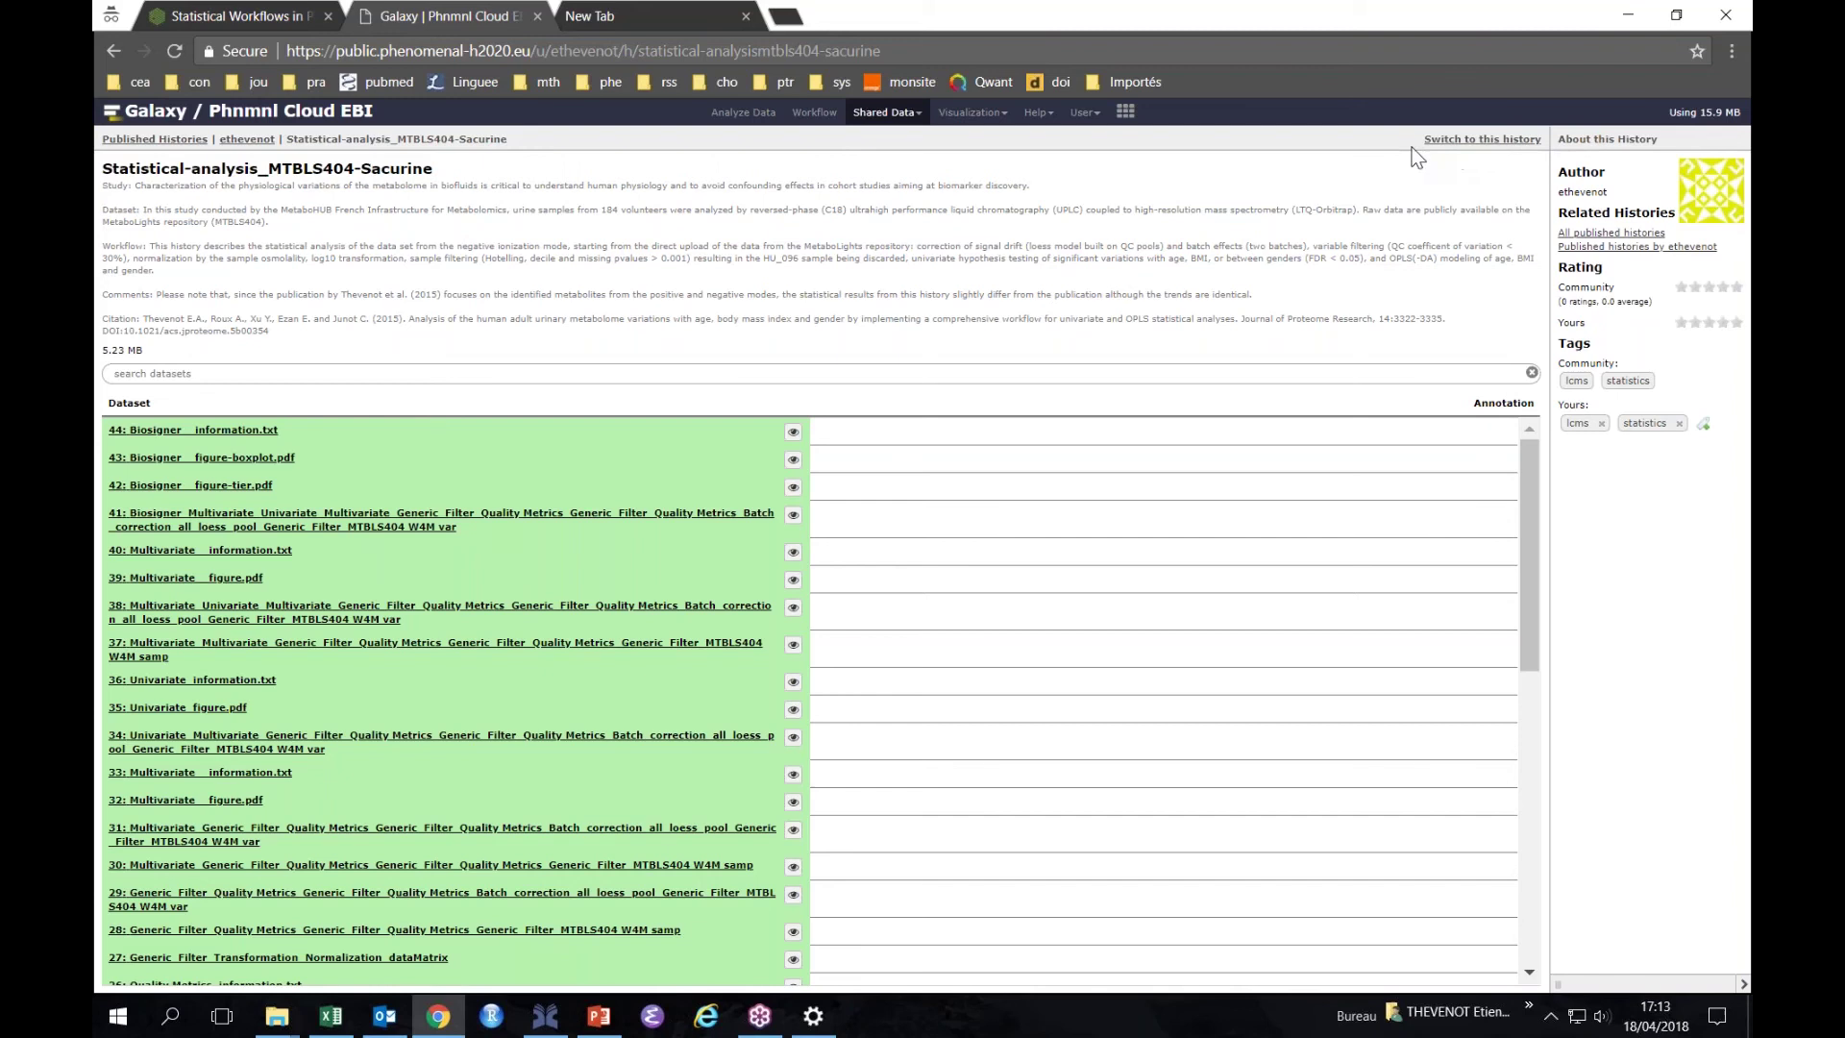
left_click(1465, 142)
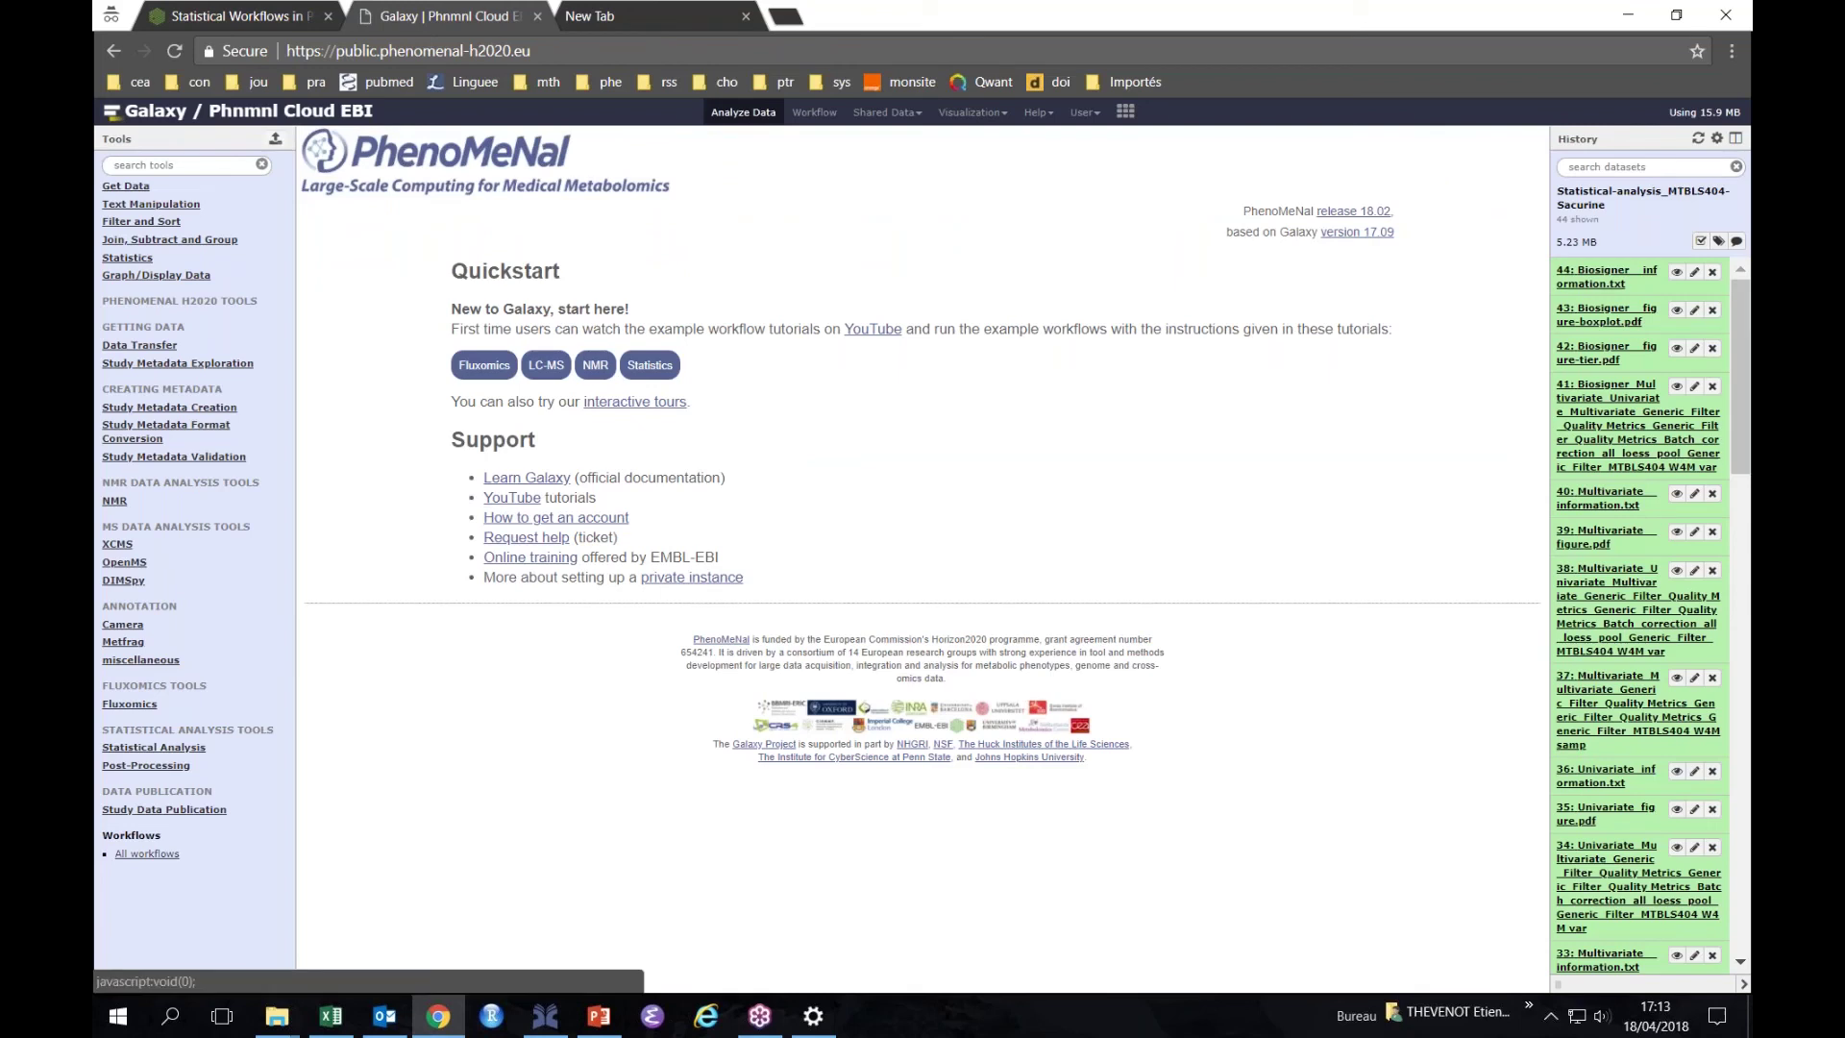
left_click(1736, 241)
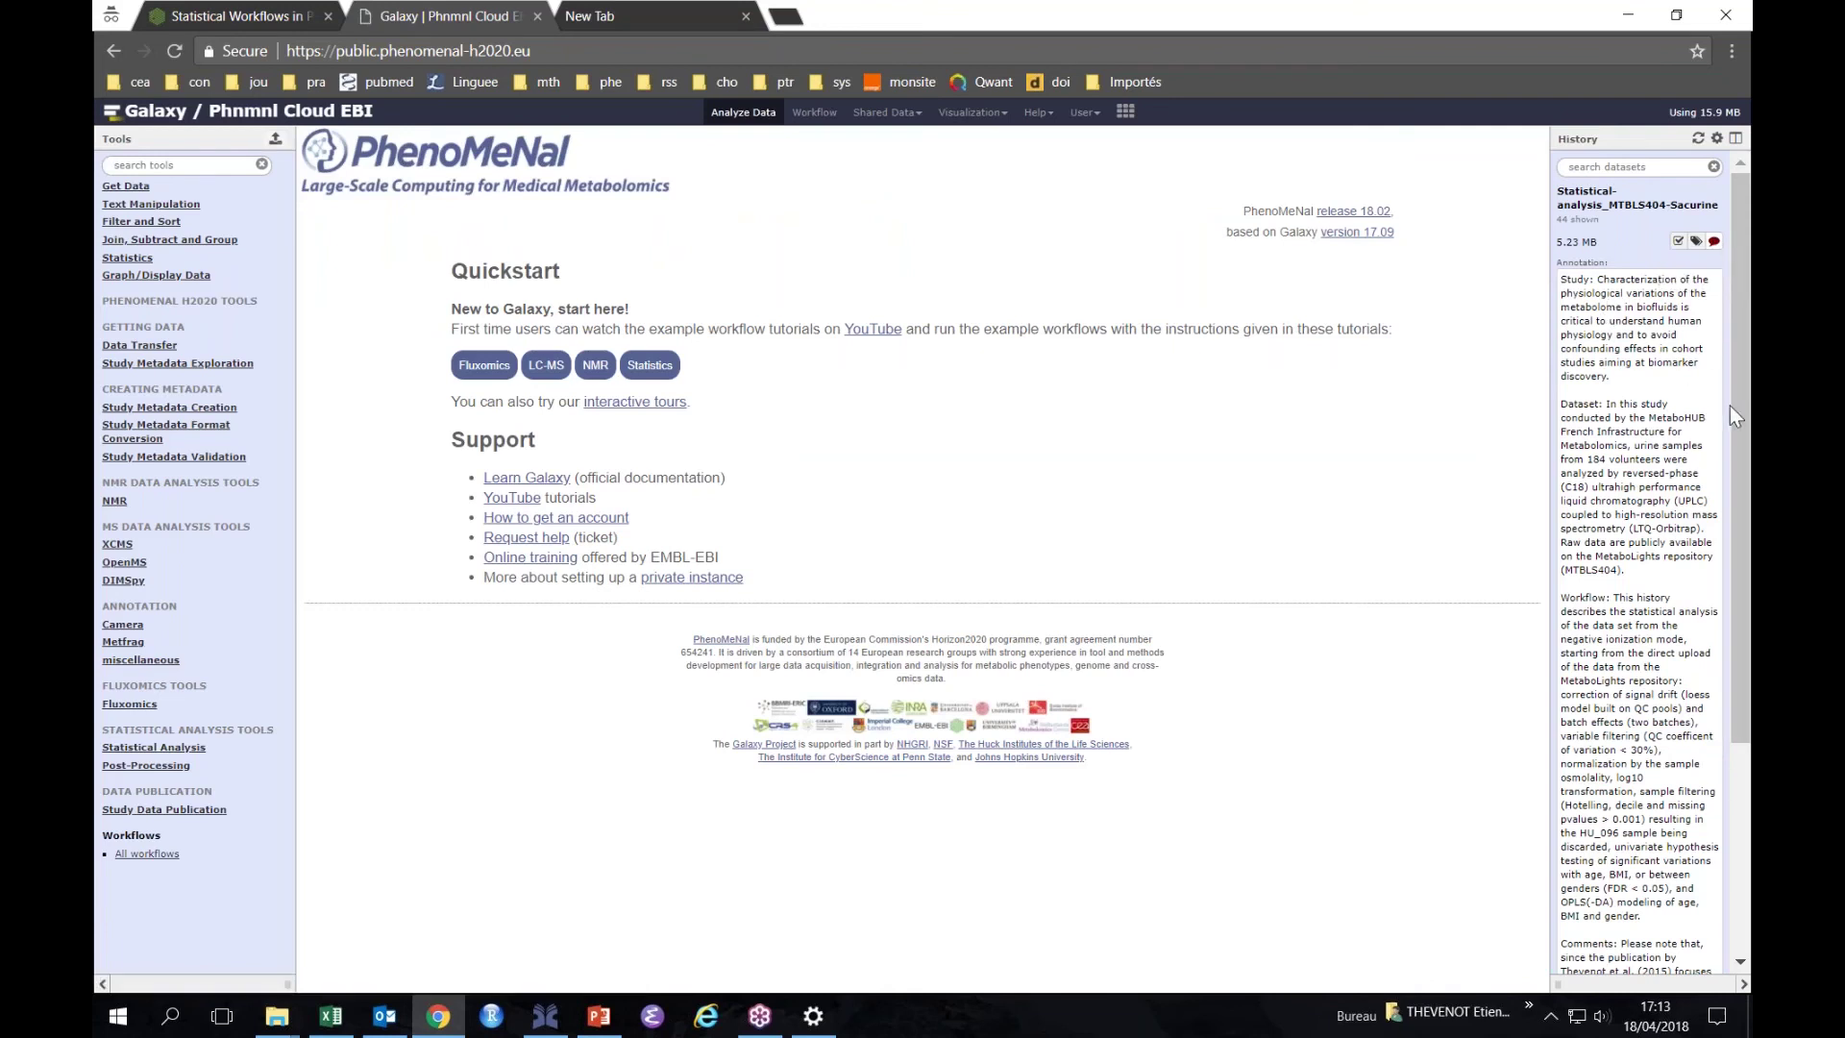
left_click_drag(1730, 406, 1734, 465)
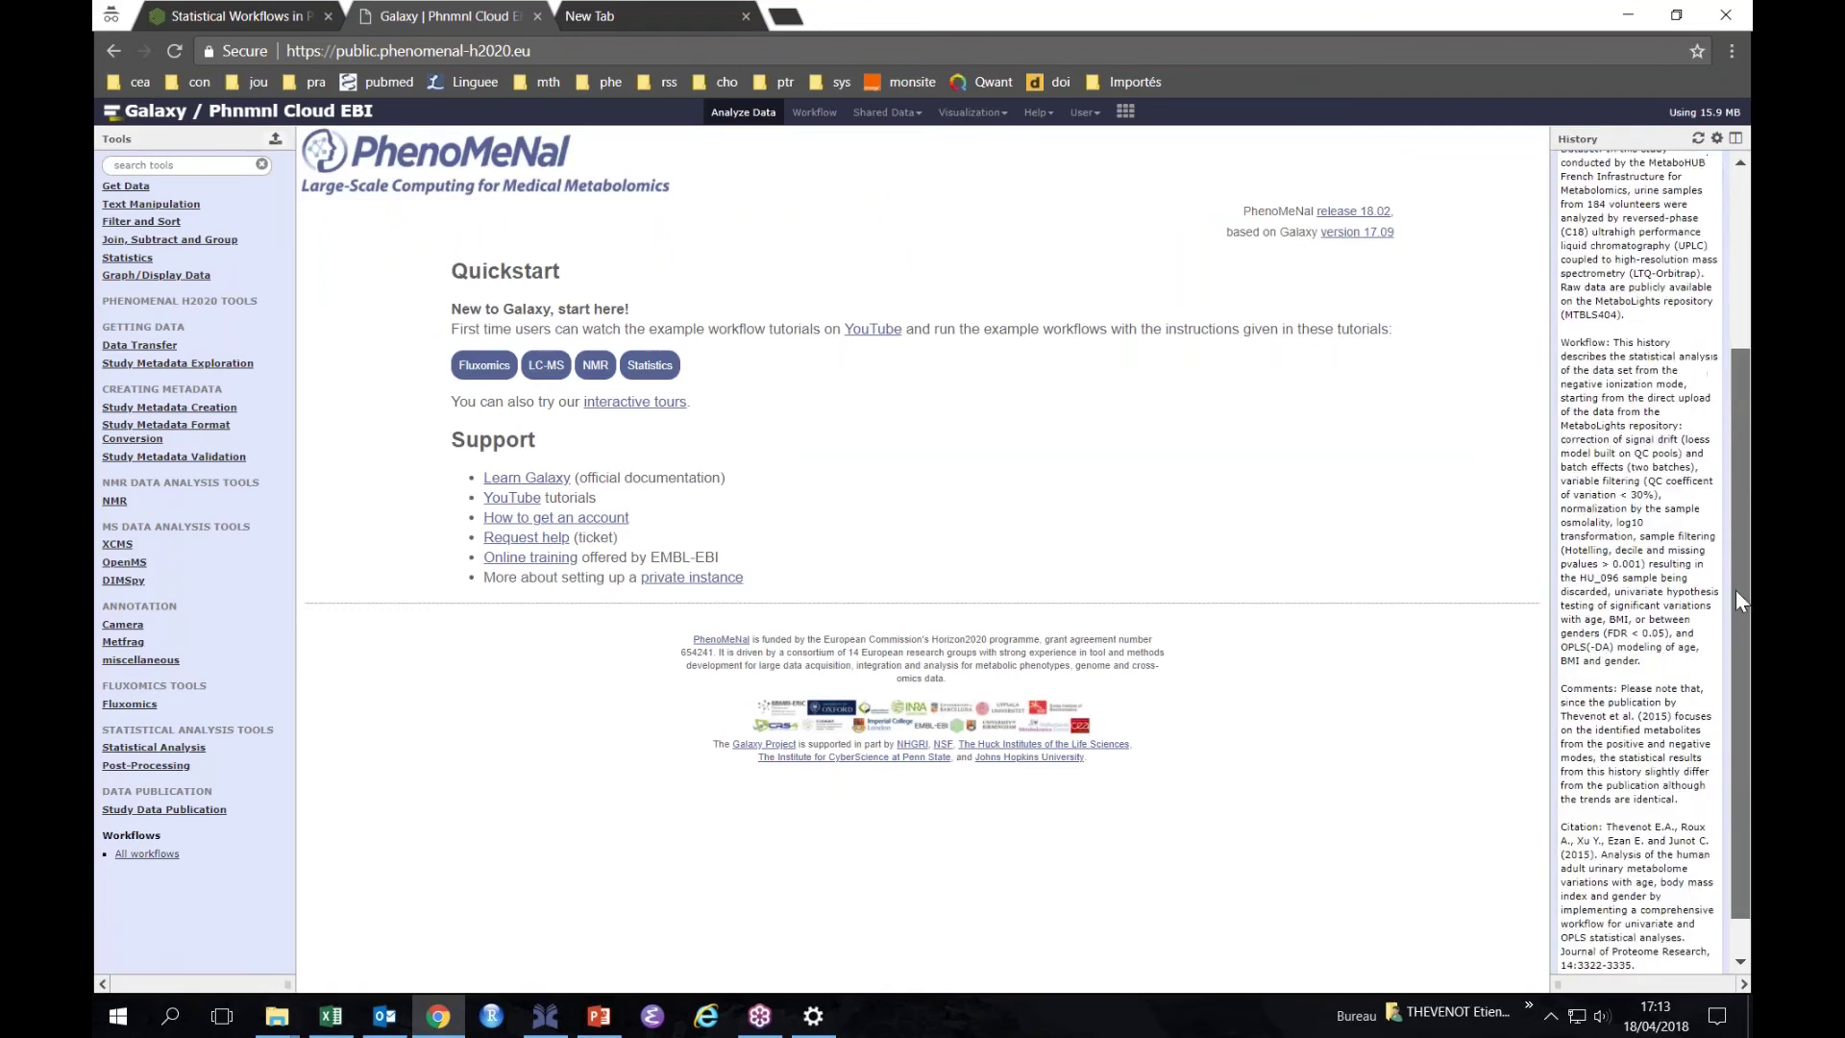
scroll(1736, 590, "down", 1)
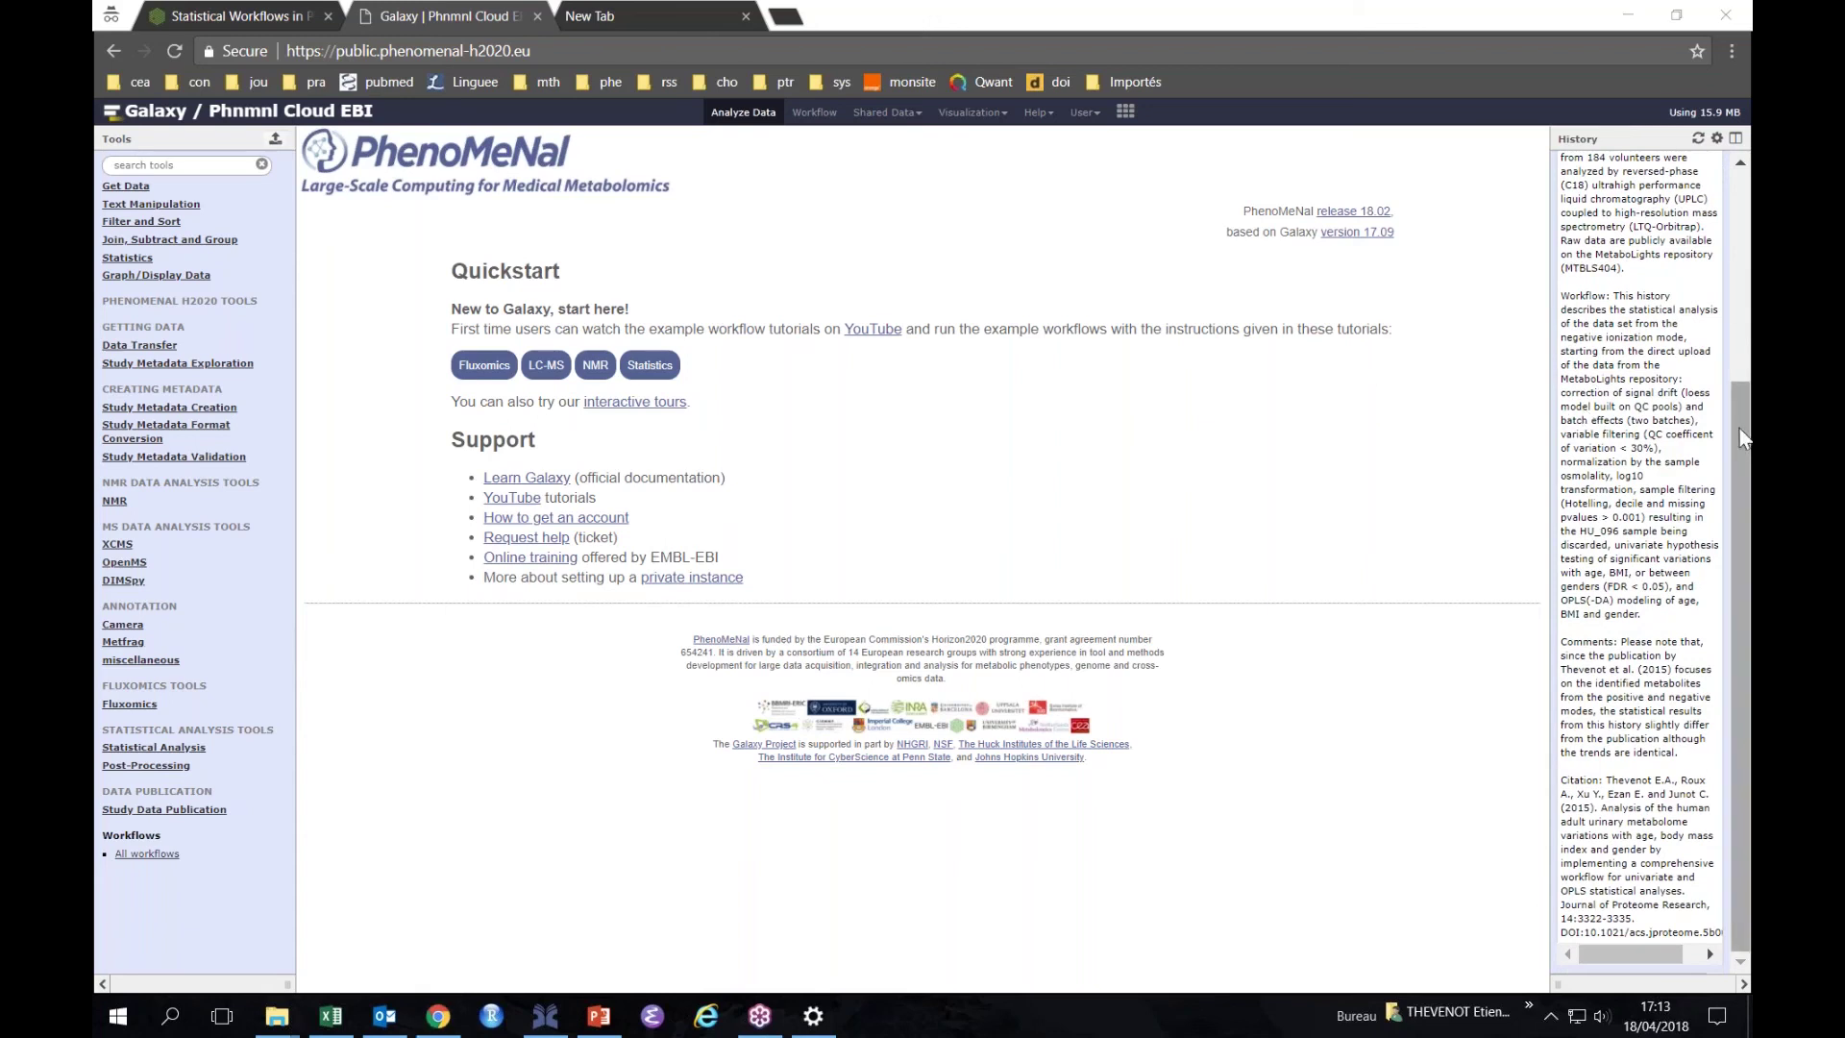
left_click_drag(1739, 399, 1739, 188)
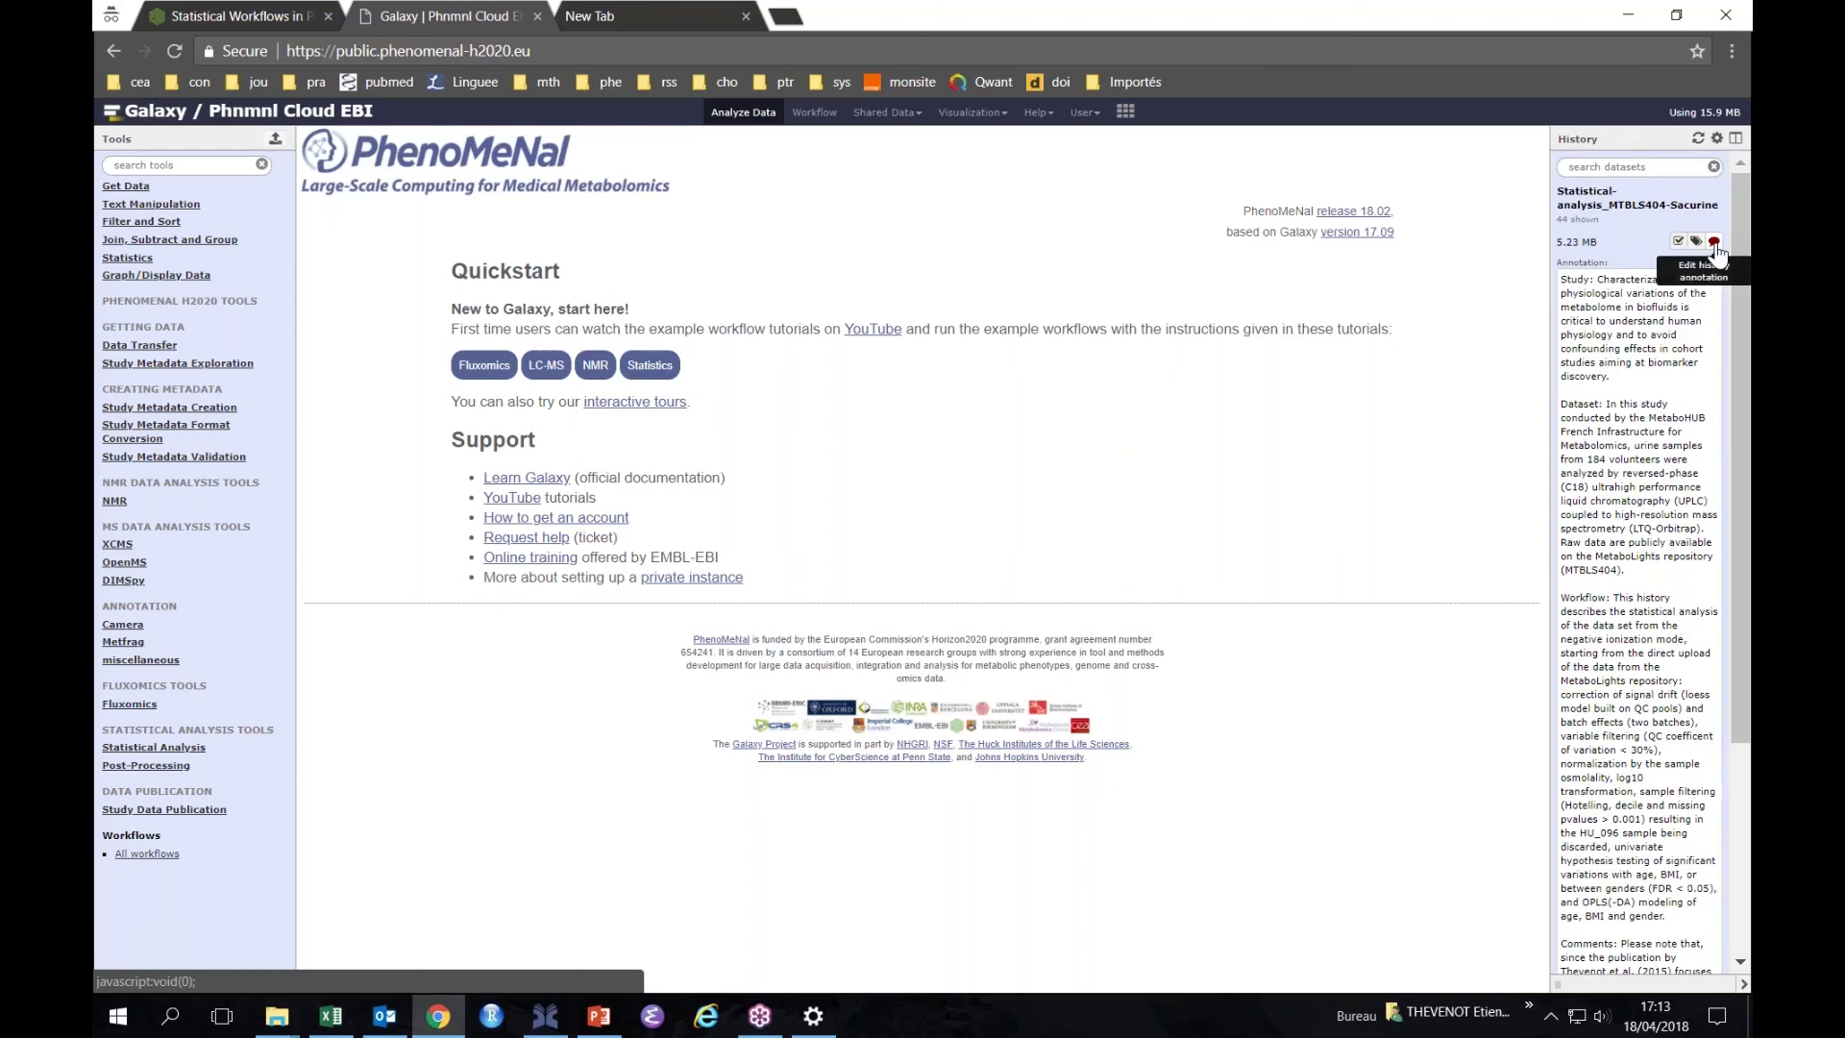
left_click(1715, 242)
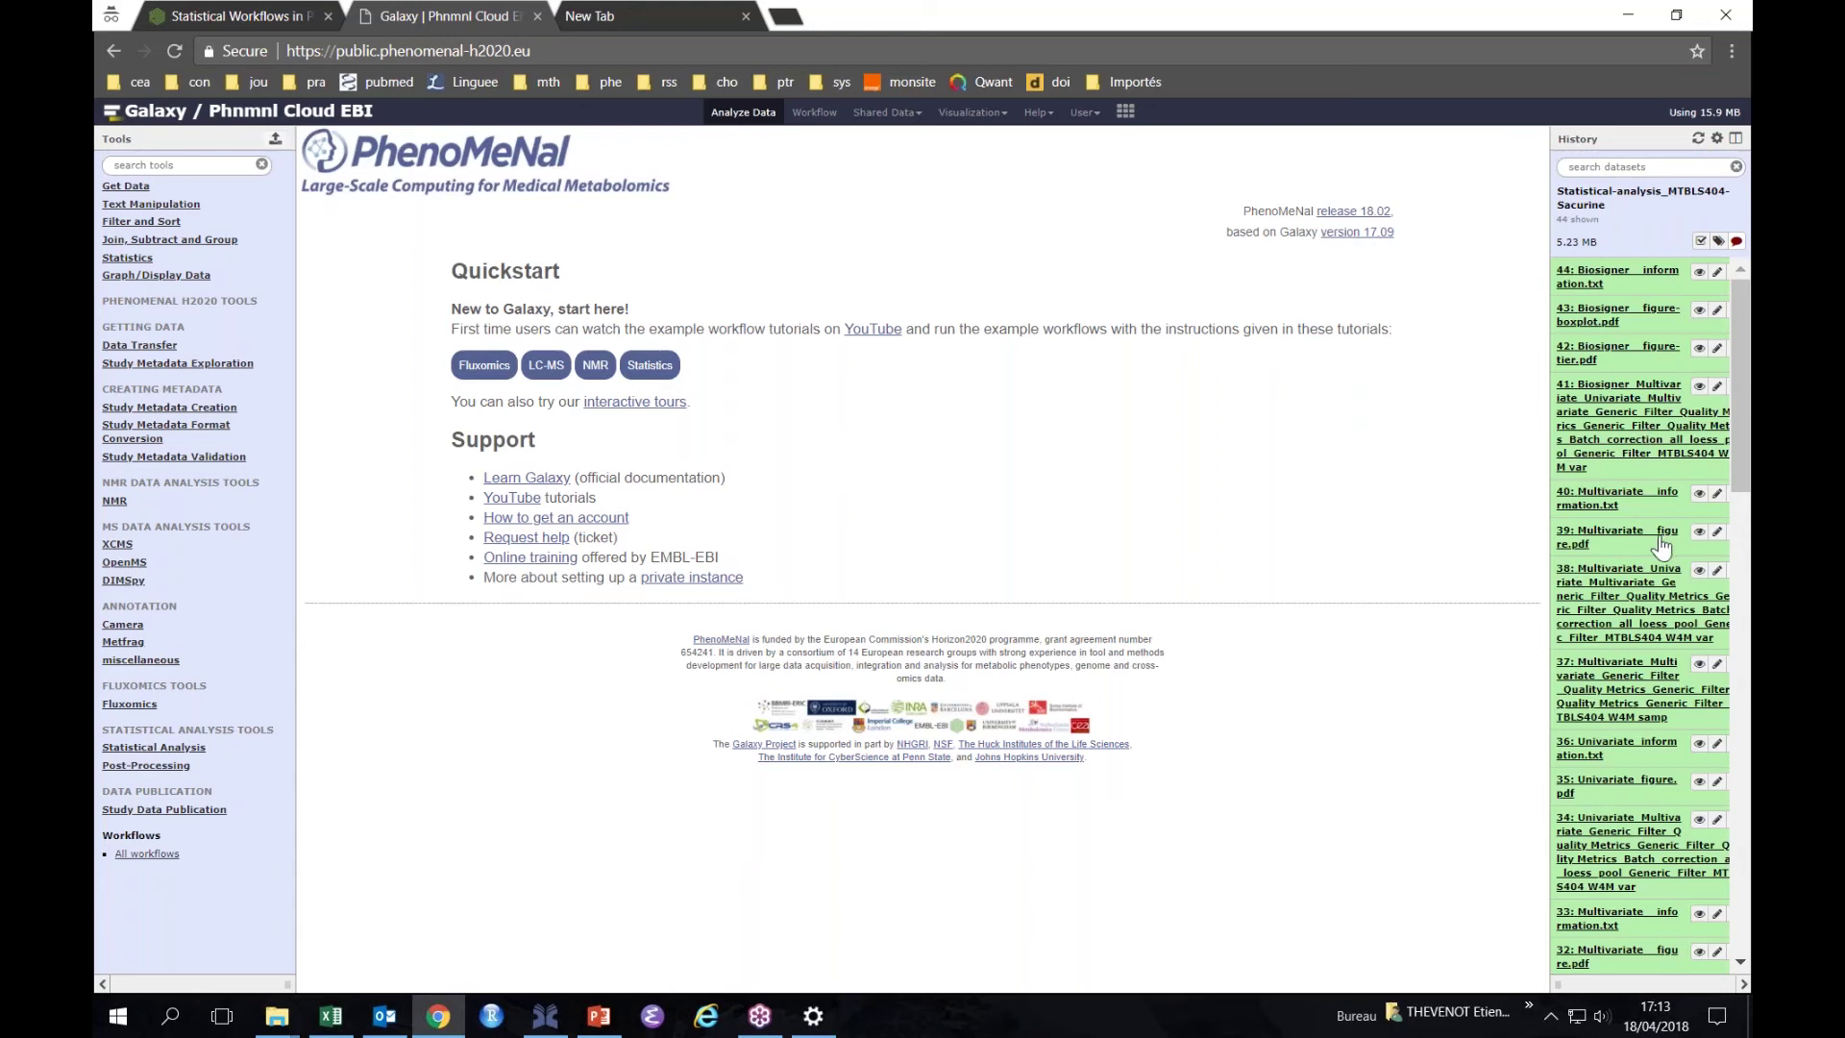
Extract a workflow with all tools checked from the Sacurine history and open it for editing.
left_click(1717, 139)
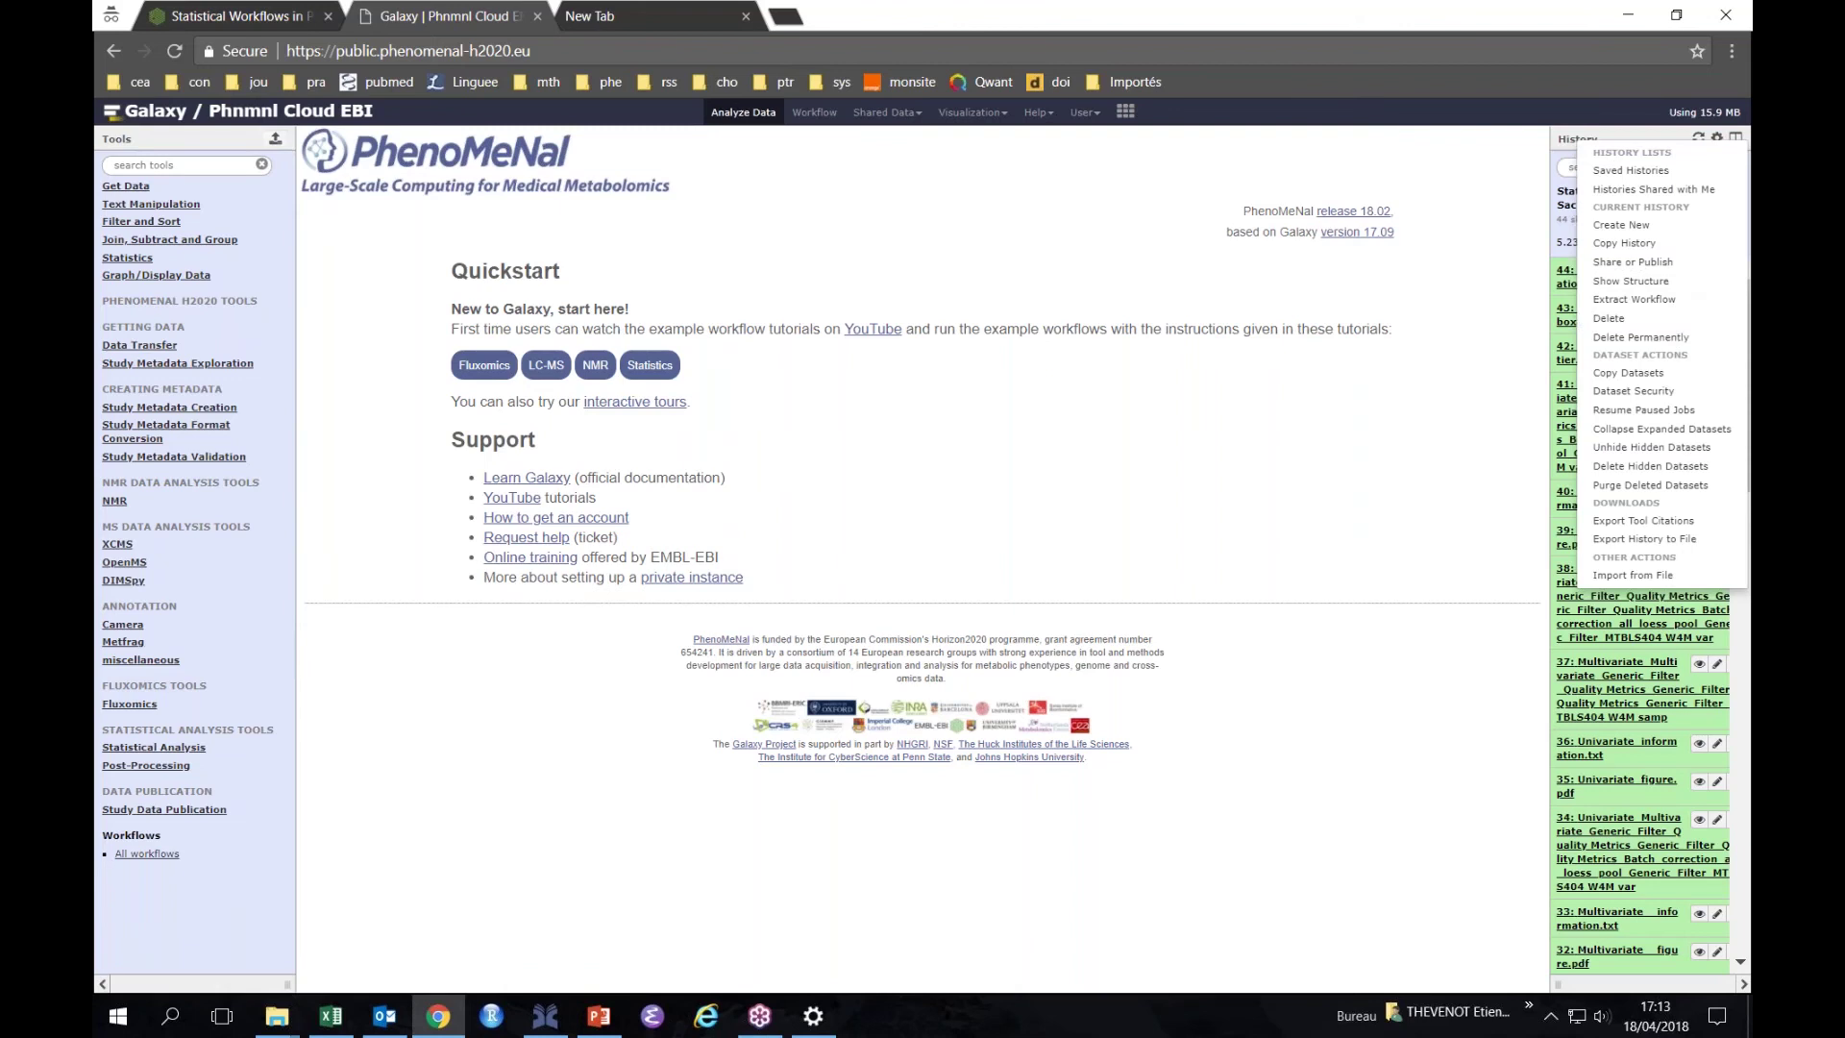
left_click(1652, 300)
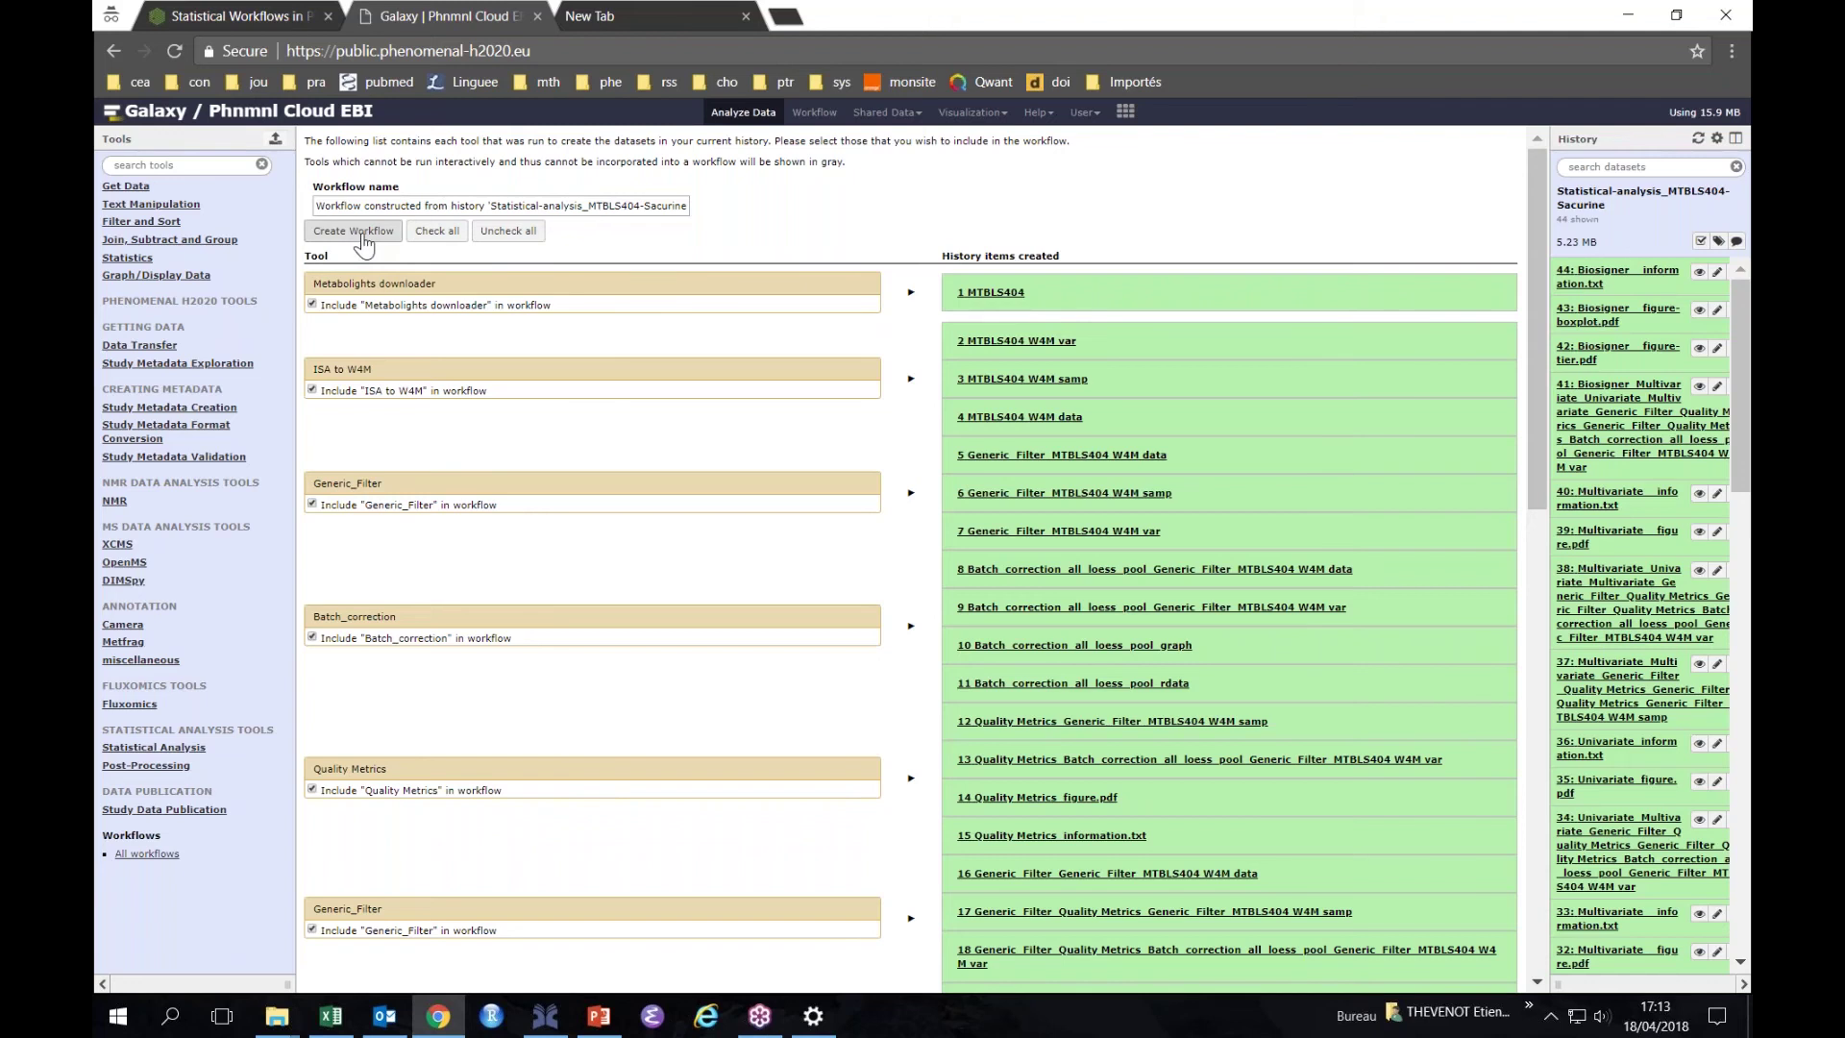
left_click(363, 233)
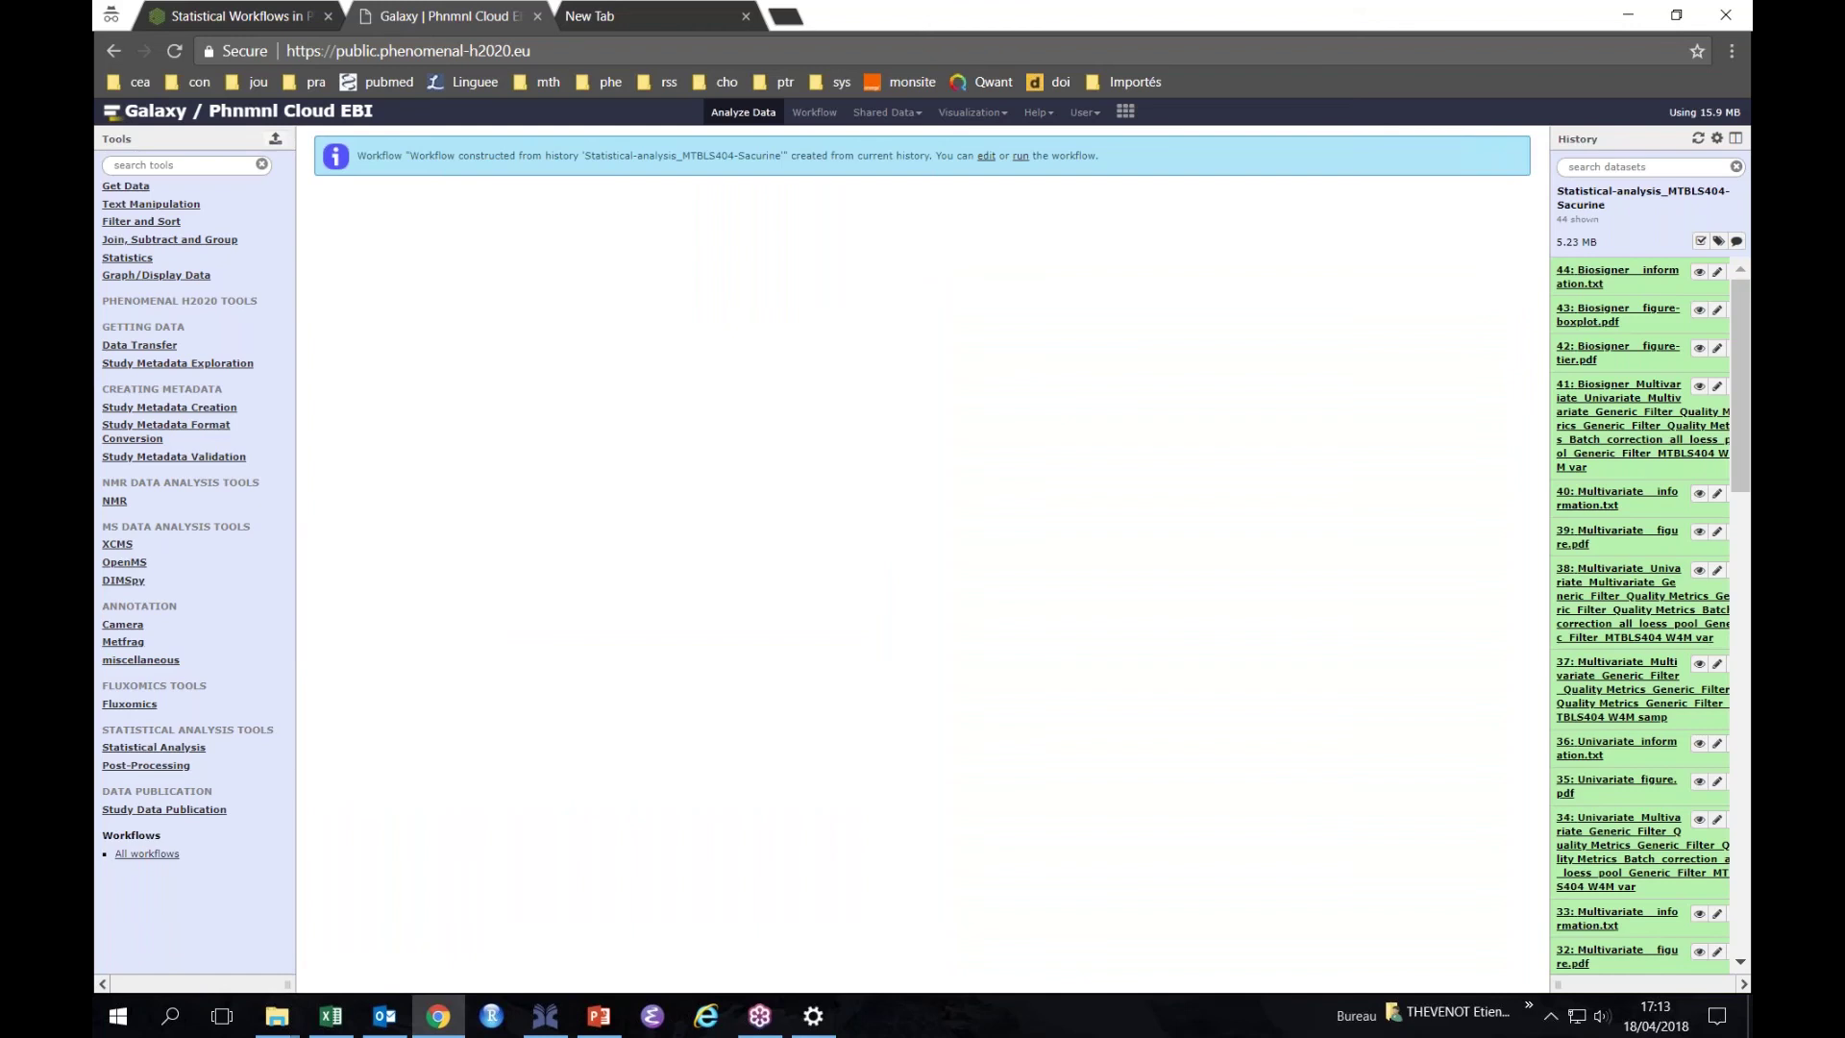
left_click(986, 157)
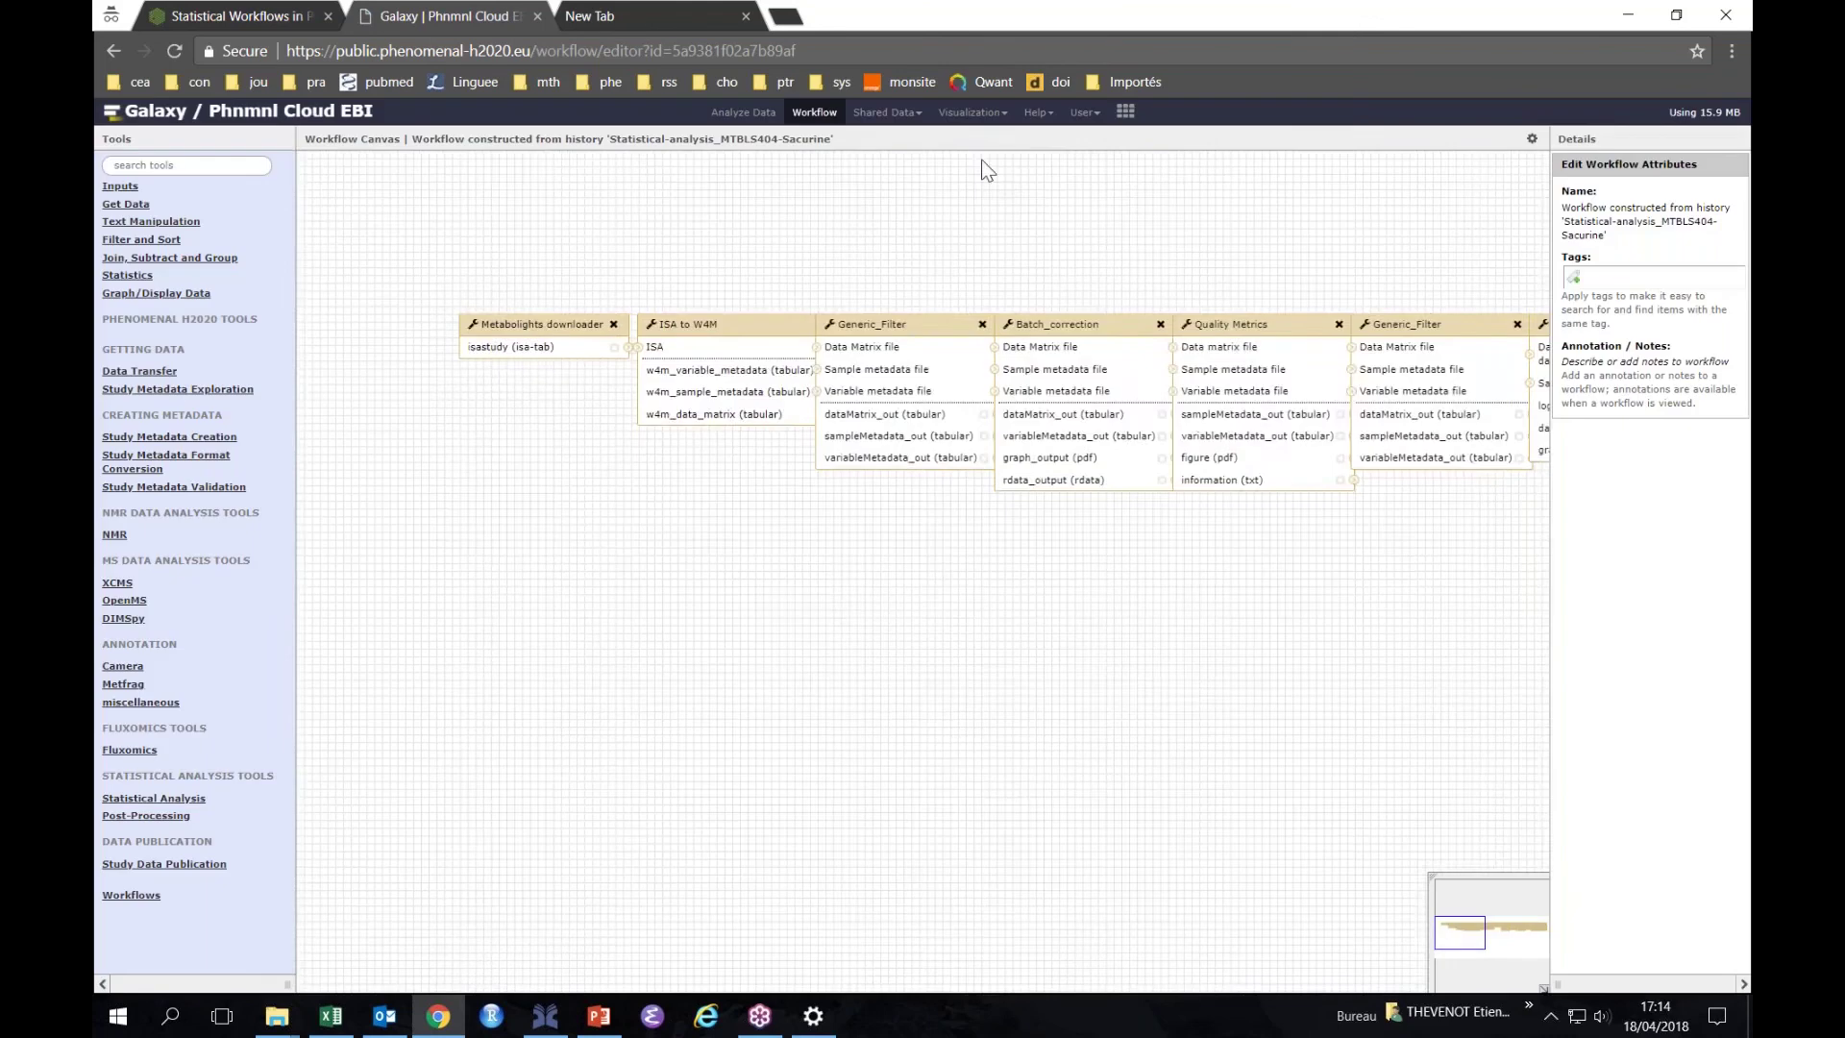
Pan the workflow canvas past Normalization and Batch_correction to reveal the later steps.
left_click_drag(934, 581, 813, 476)
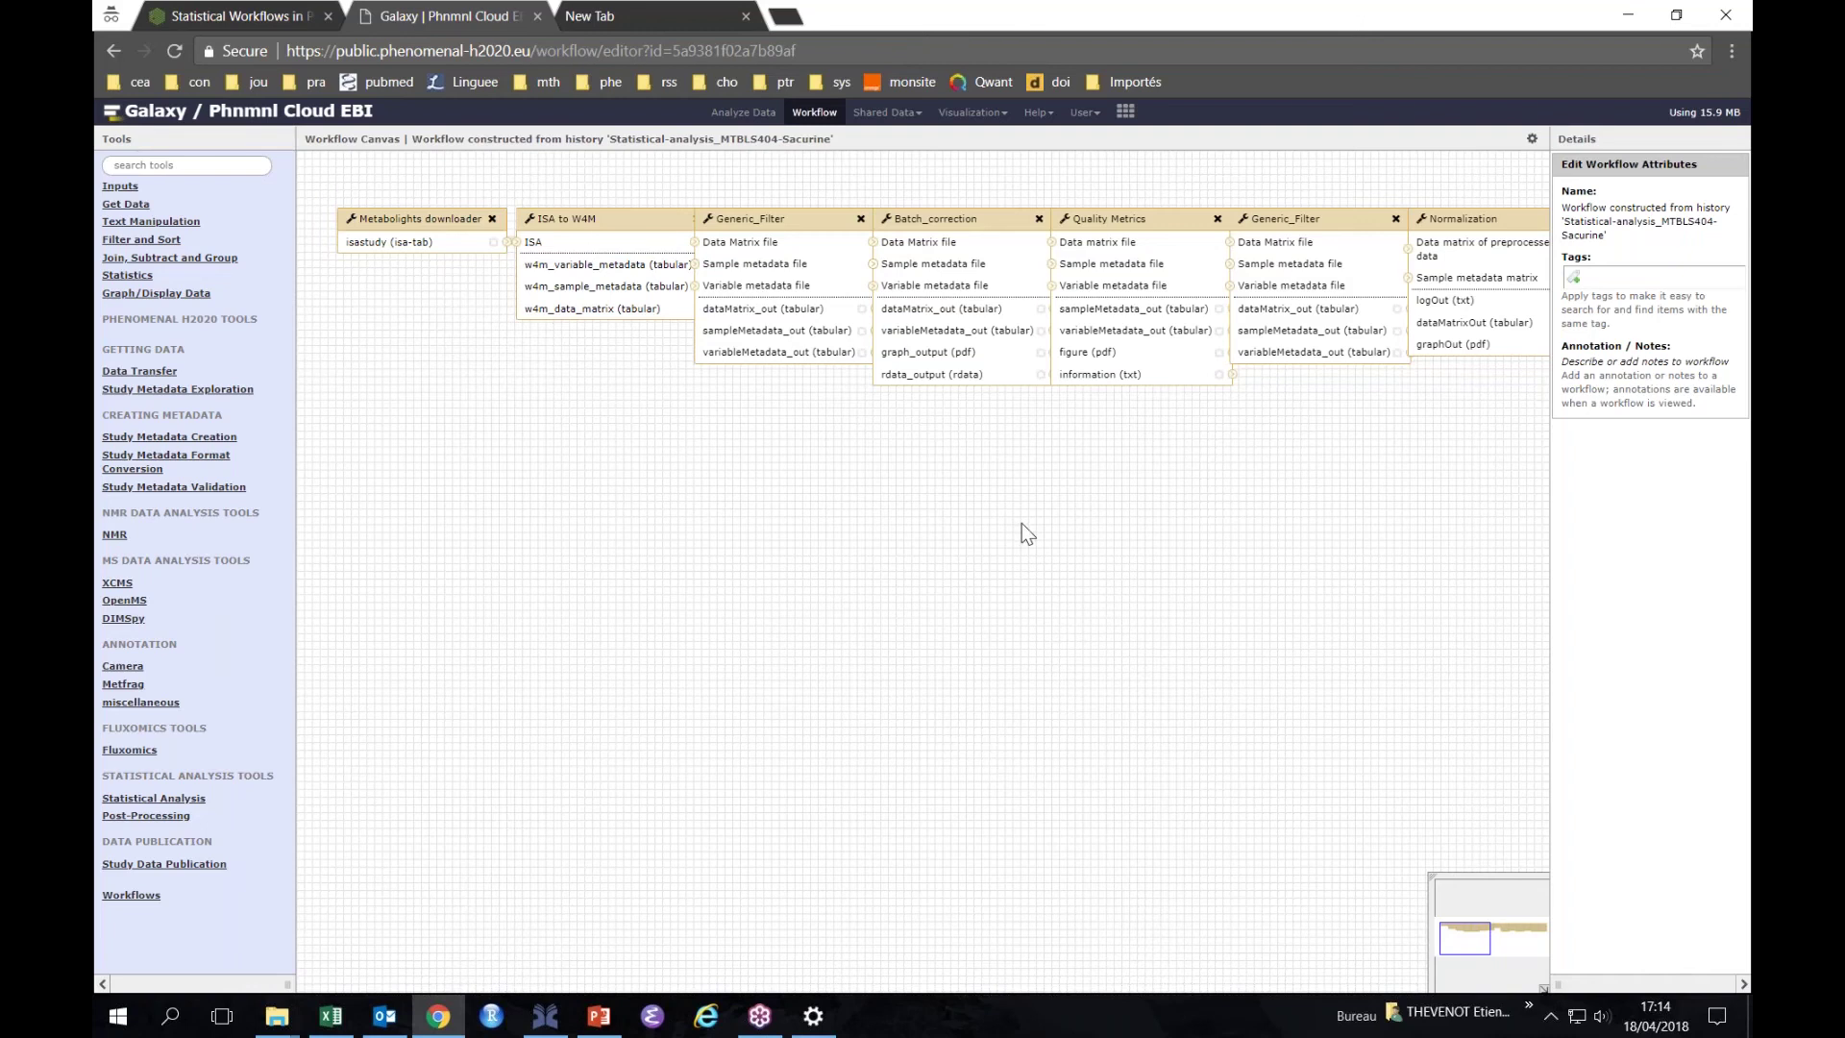
left_click_drag(1022, 523, 766, 519)
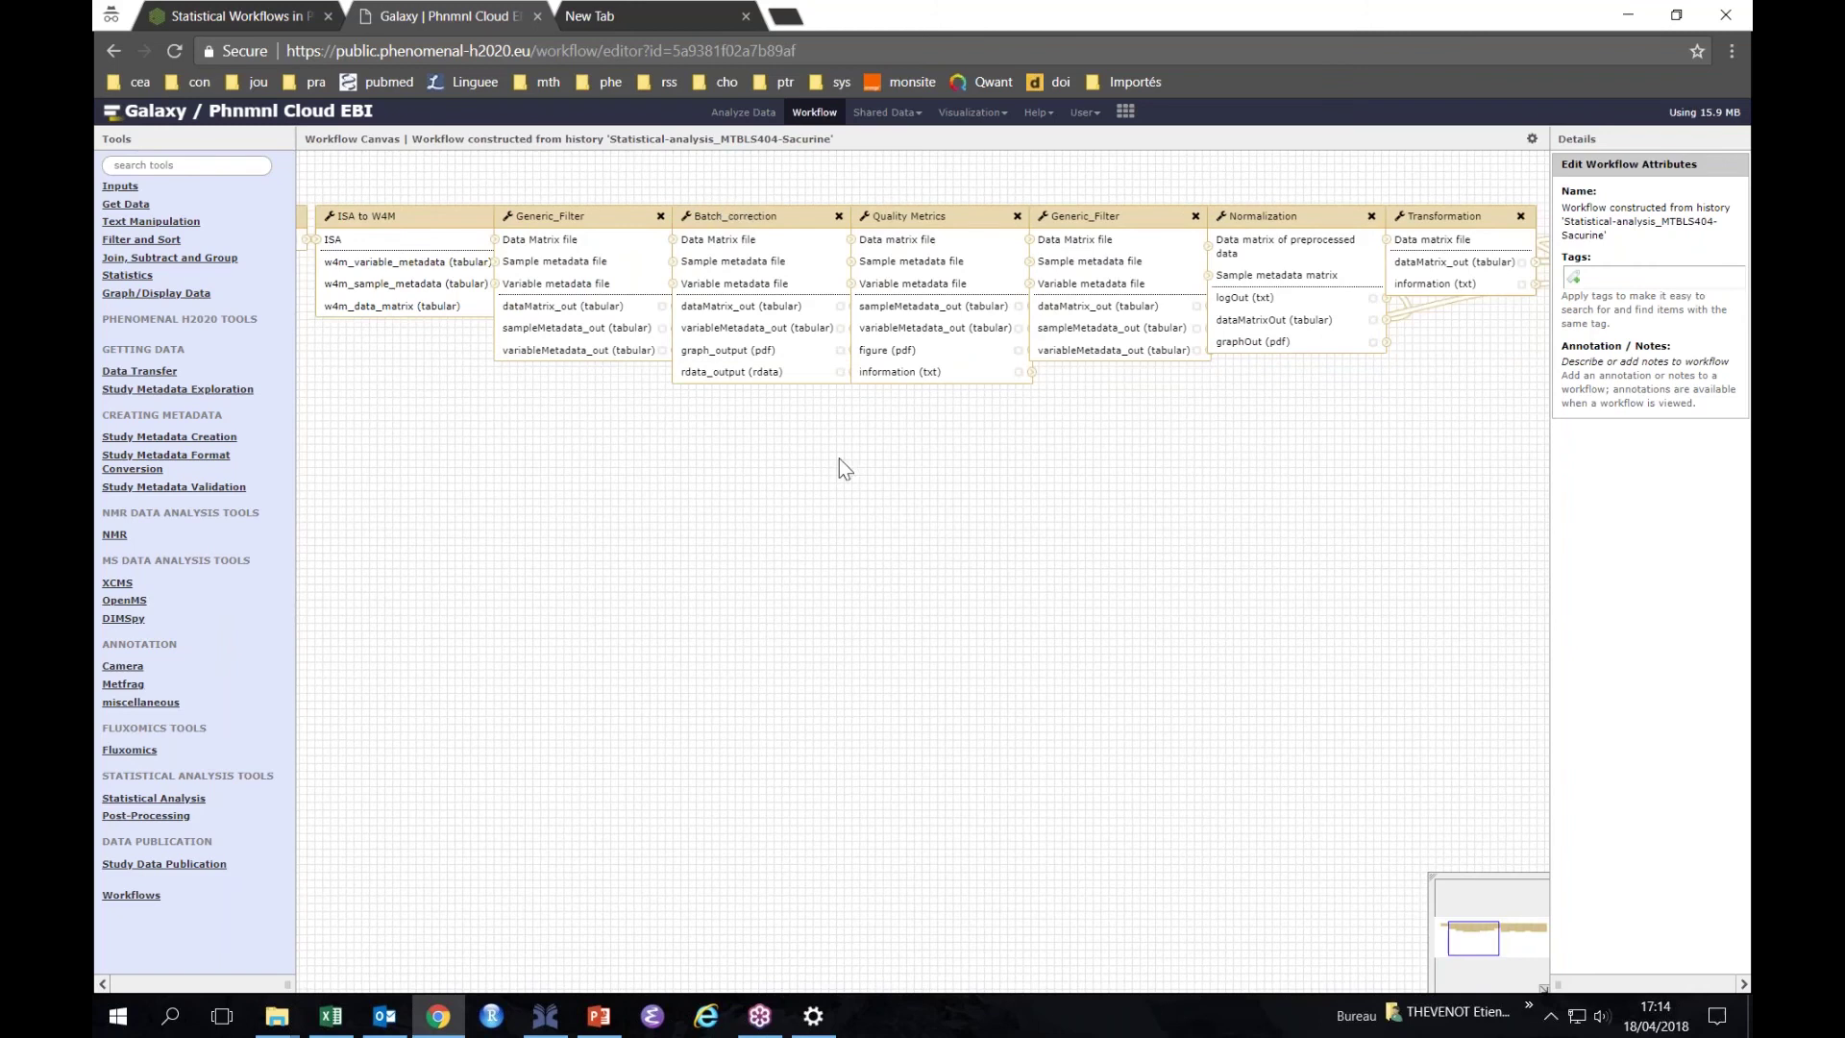
mouse_move(730, 213)
left_mouse_down()
mouse_move(765, 457)
mouse_move(719, 252)
mouse_move(730, 217)
left_mouse_up()
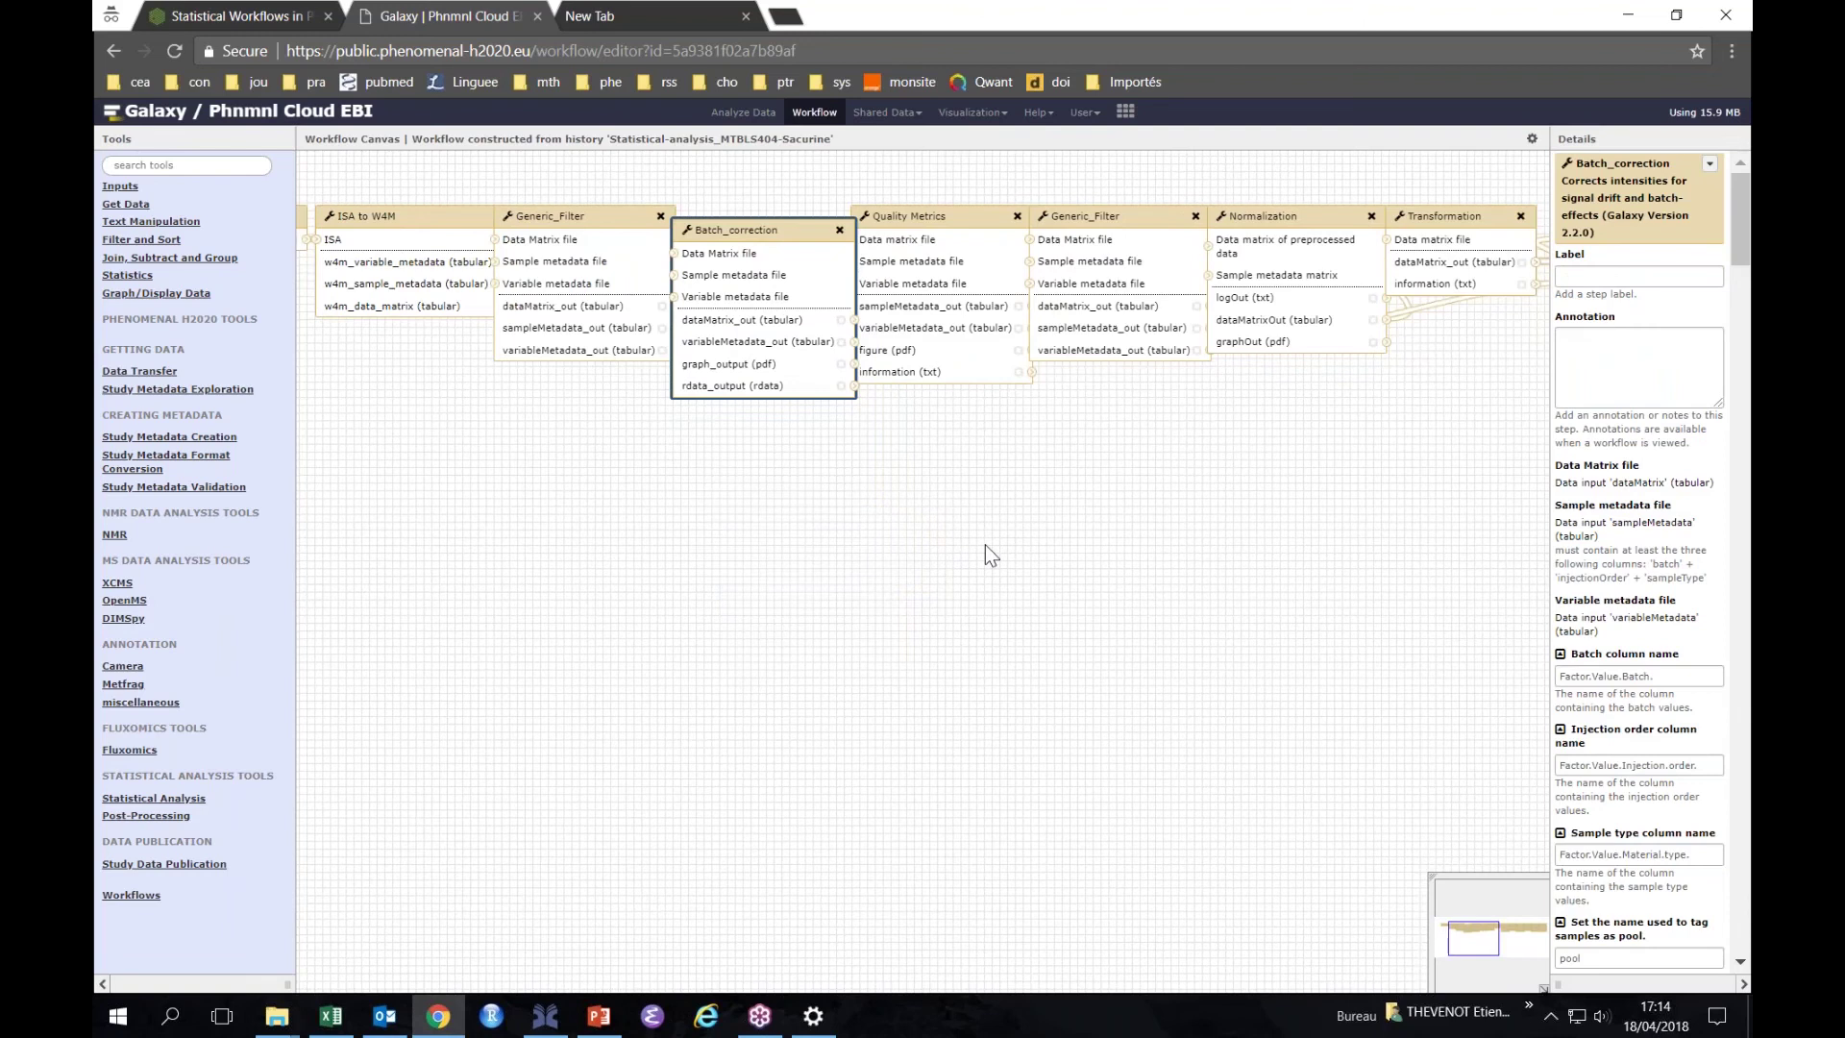
left_click_drag(984, 545, 580, 542)
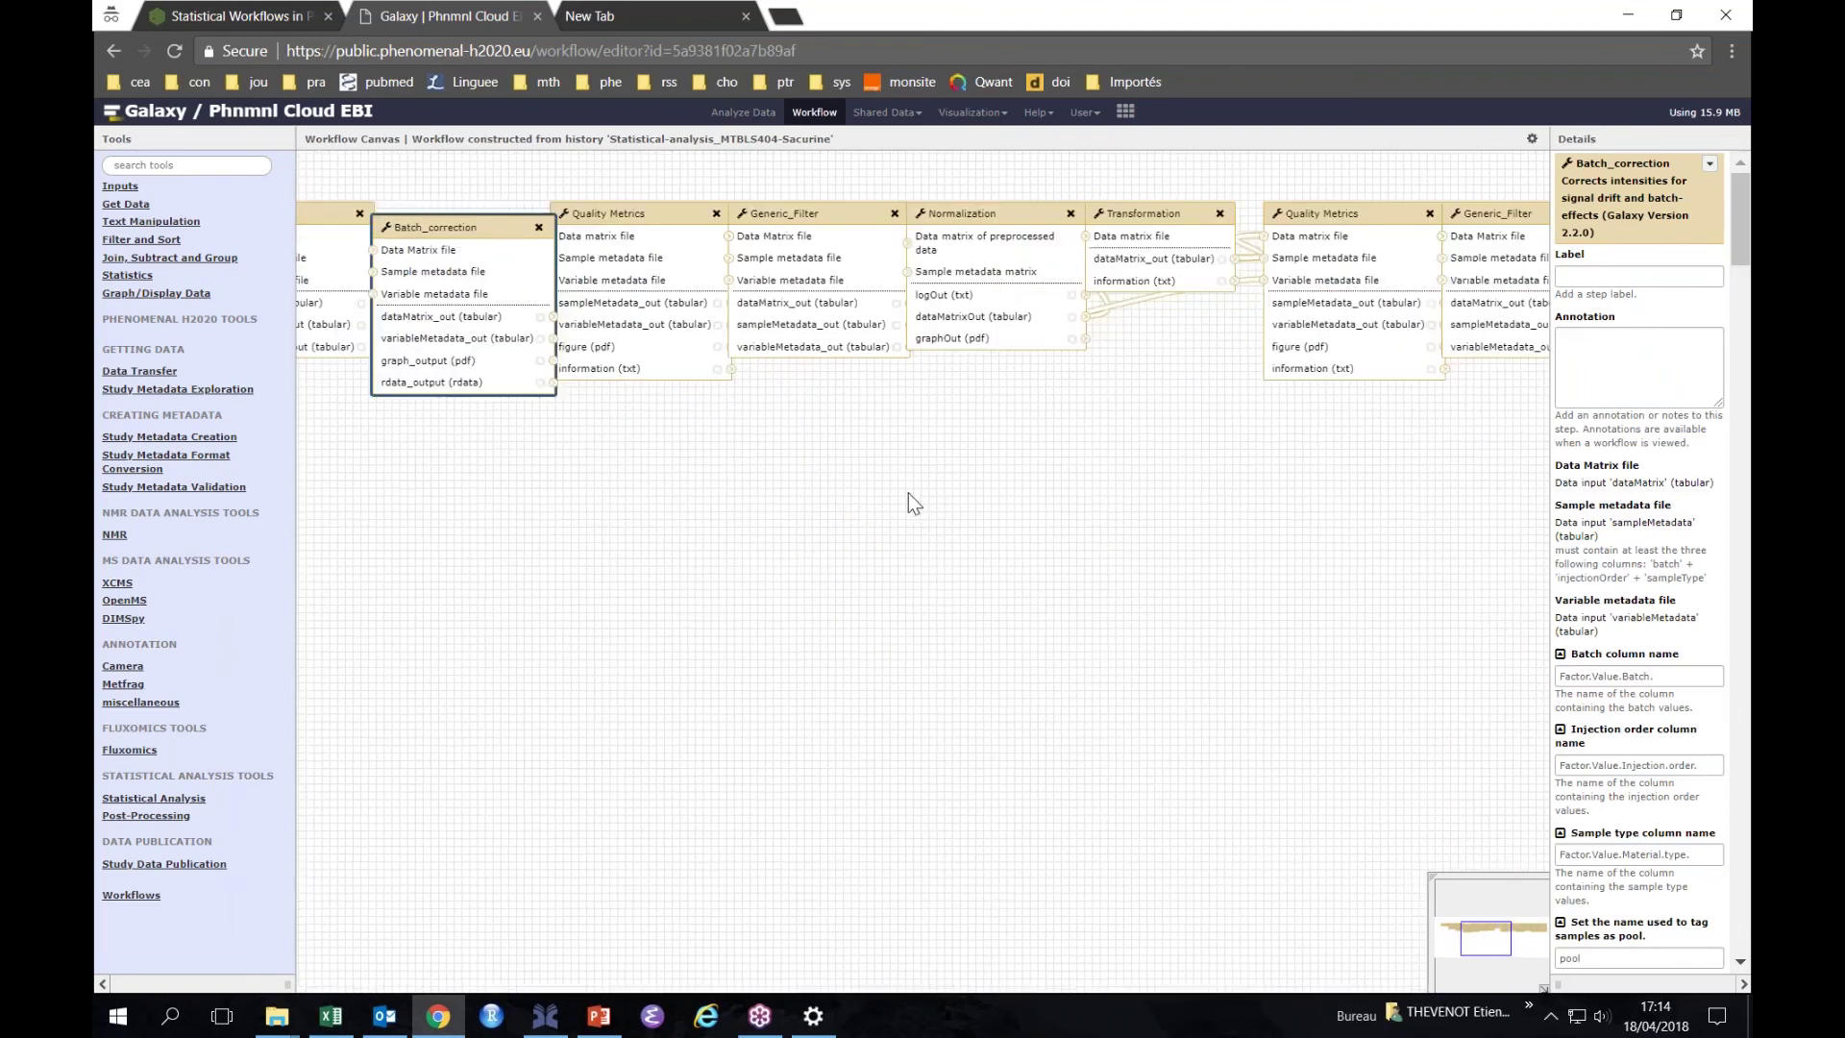
left_click_drag(908, 493, 515, 529)
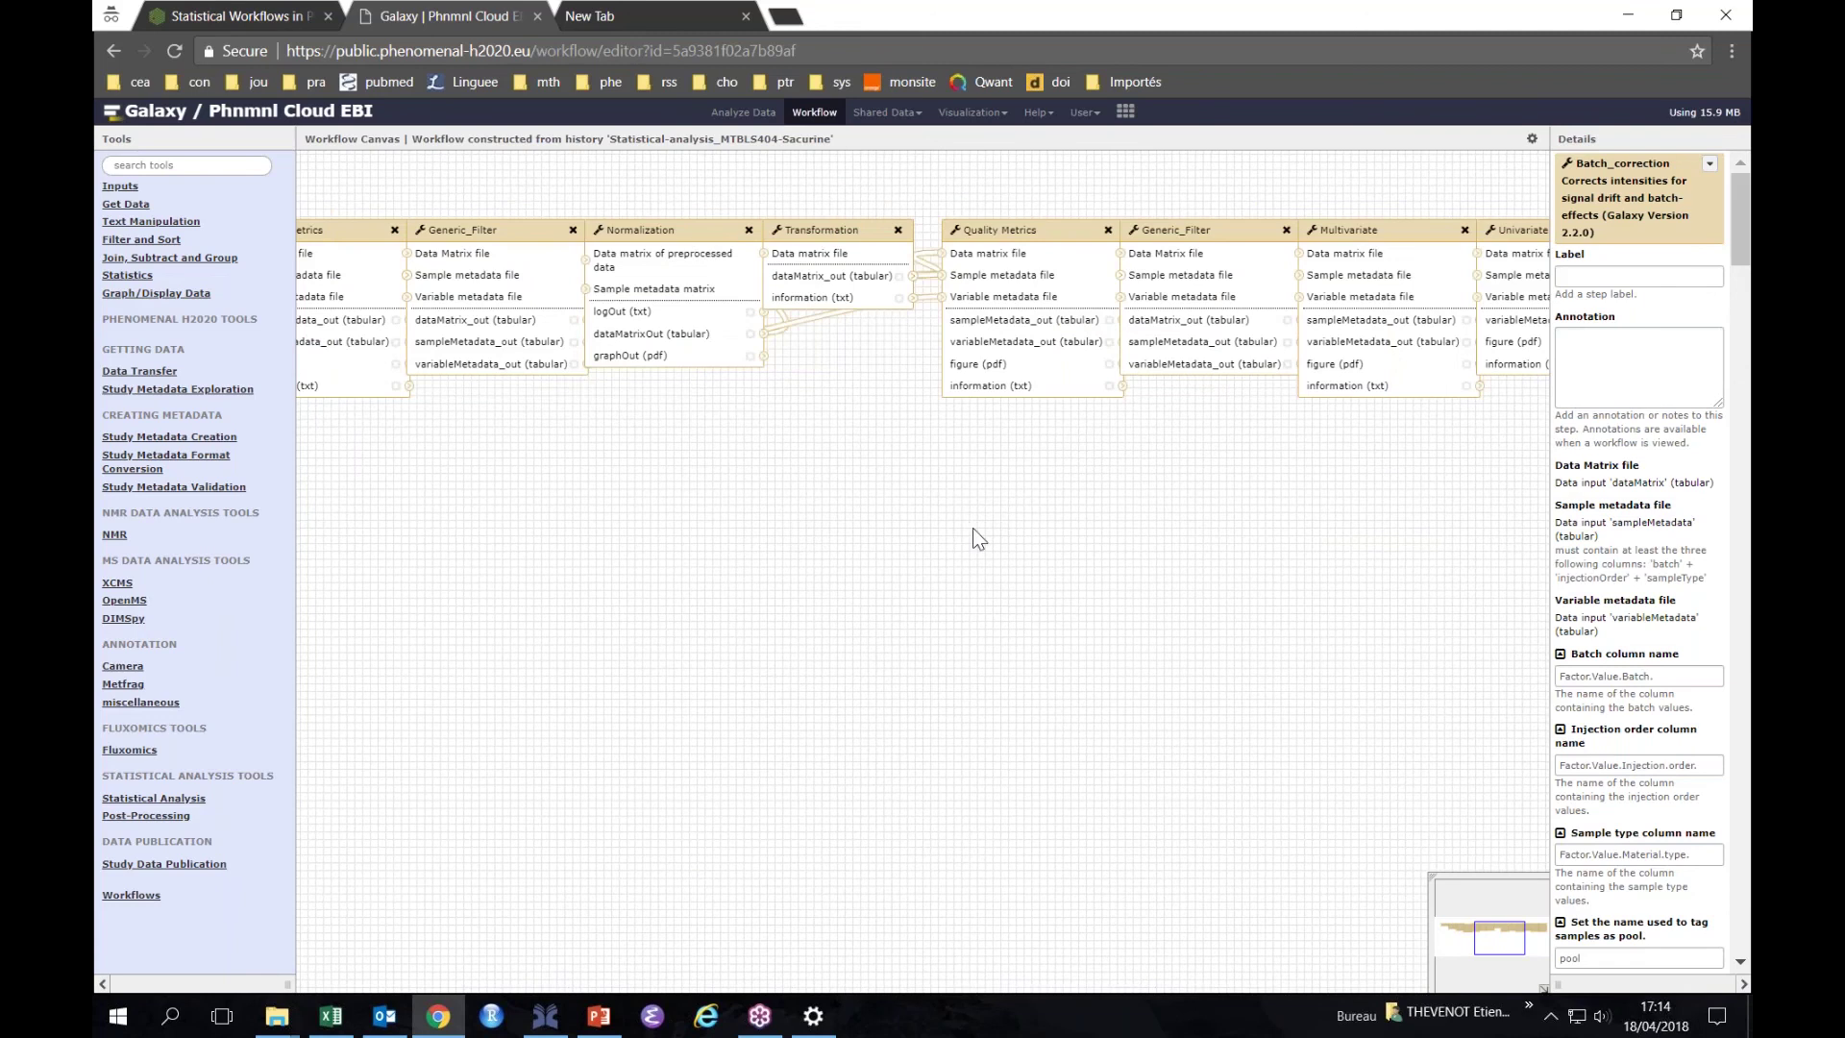
left_click_drag(973, 528, 467, 522)
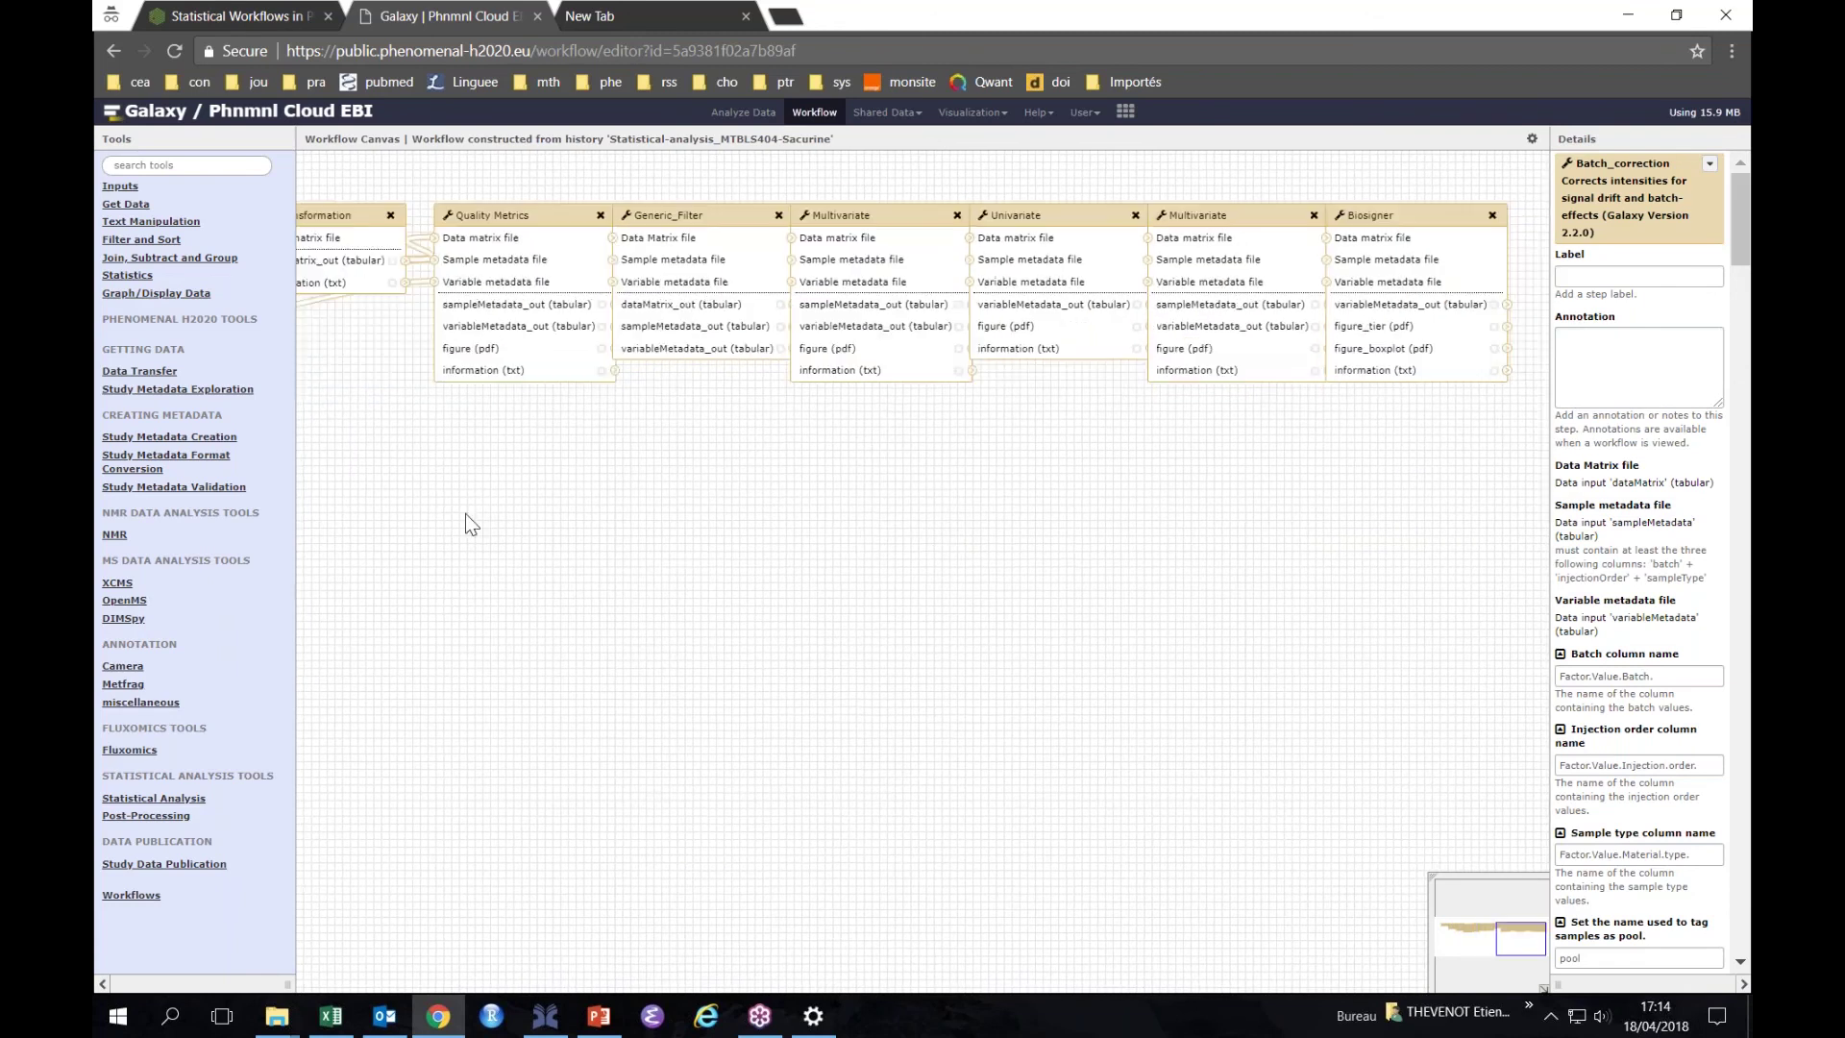
Drag Multivariate, Univariate, the second Multivariate and Biosigner into a diagonal chain.
left_click_drag(846, 215, 783, 387)
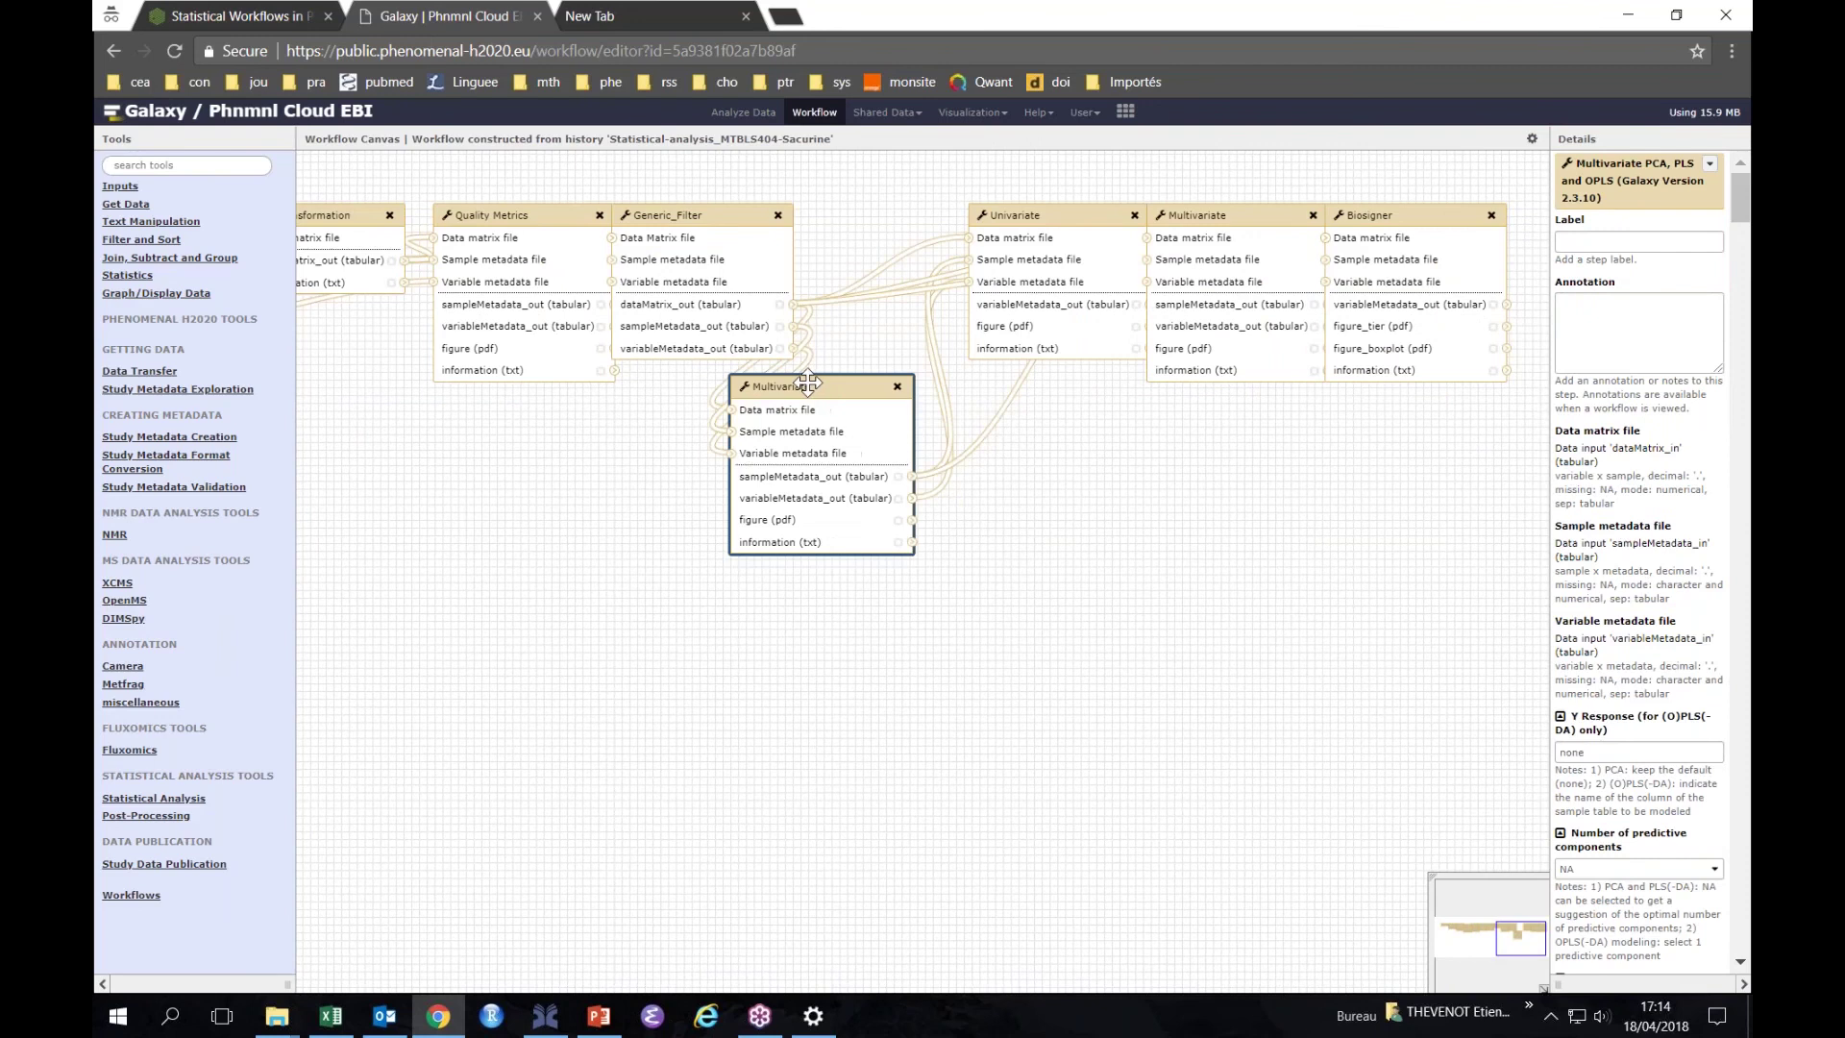
left_click_drag(993, 593, 696, 580)
left_click_drag(795, 205, 796, 420)
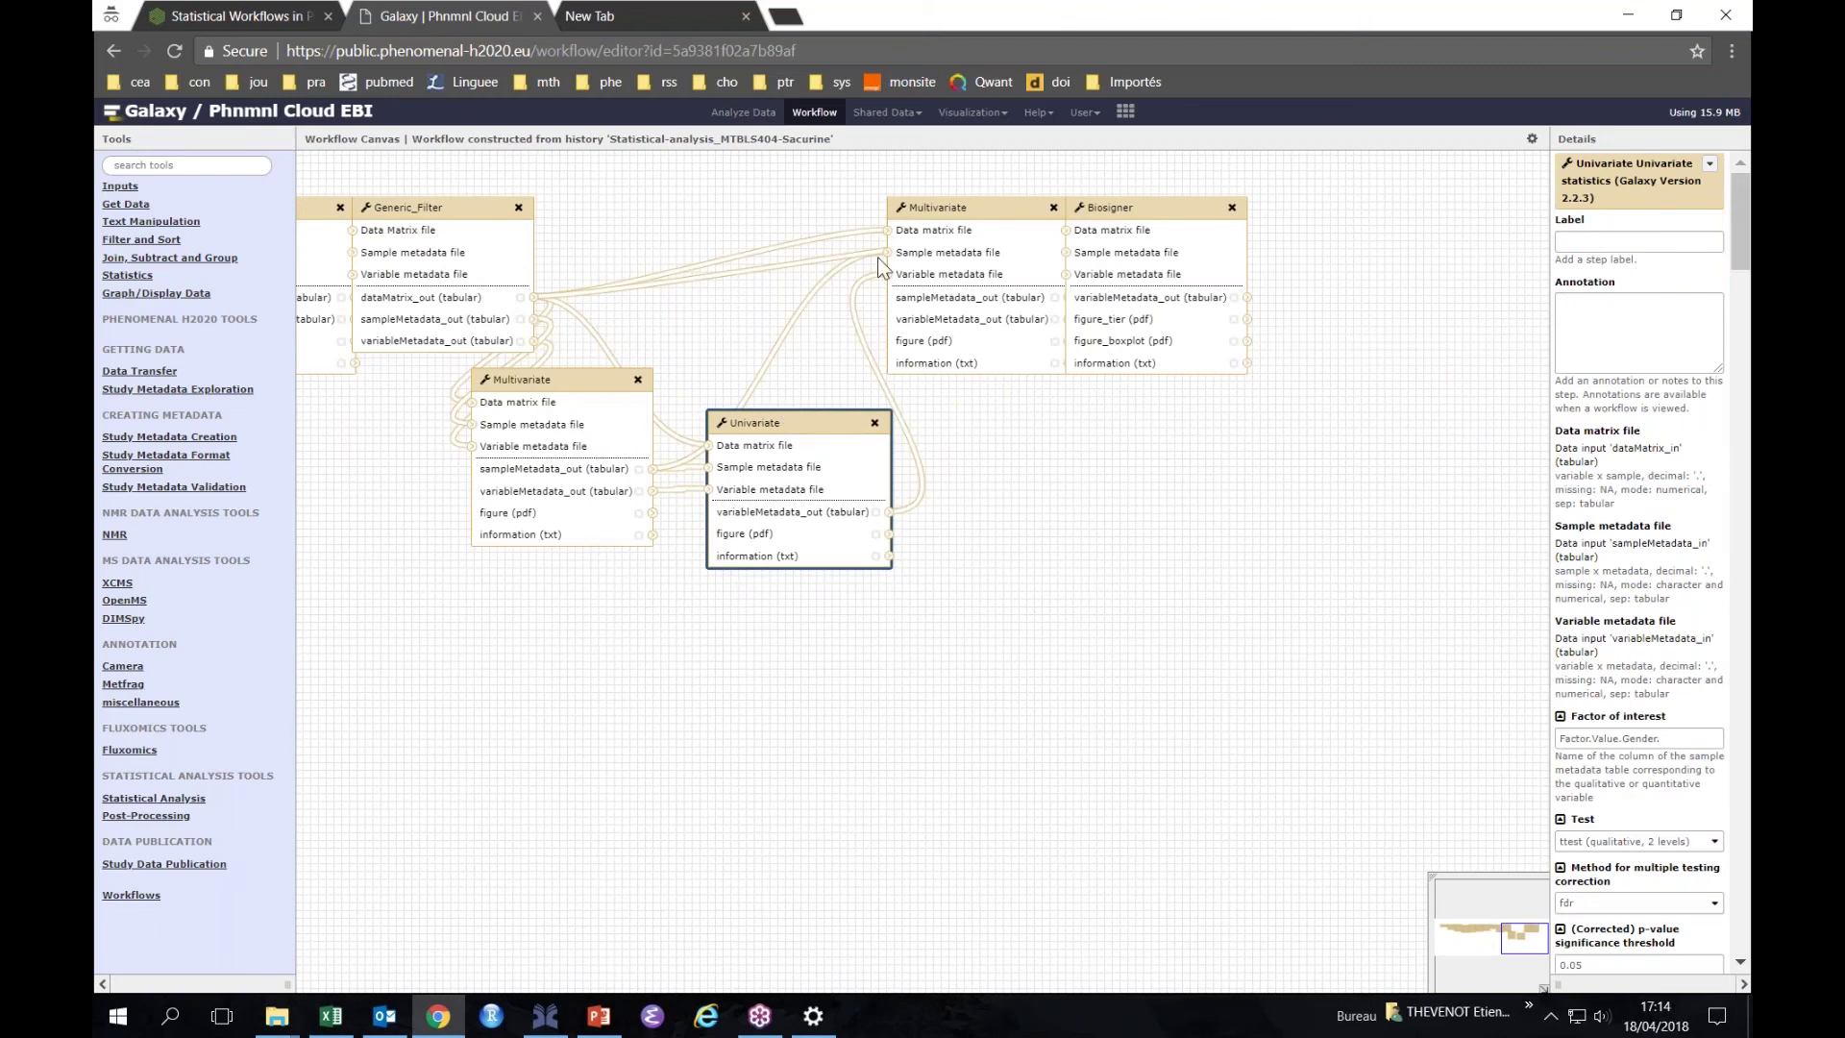
left_click_drag(959, 205, 959, 596)
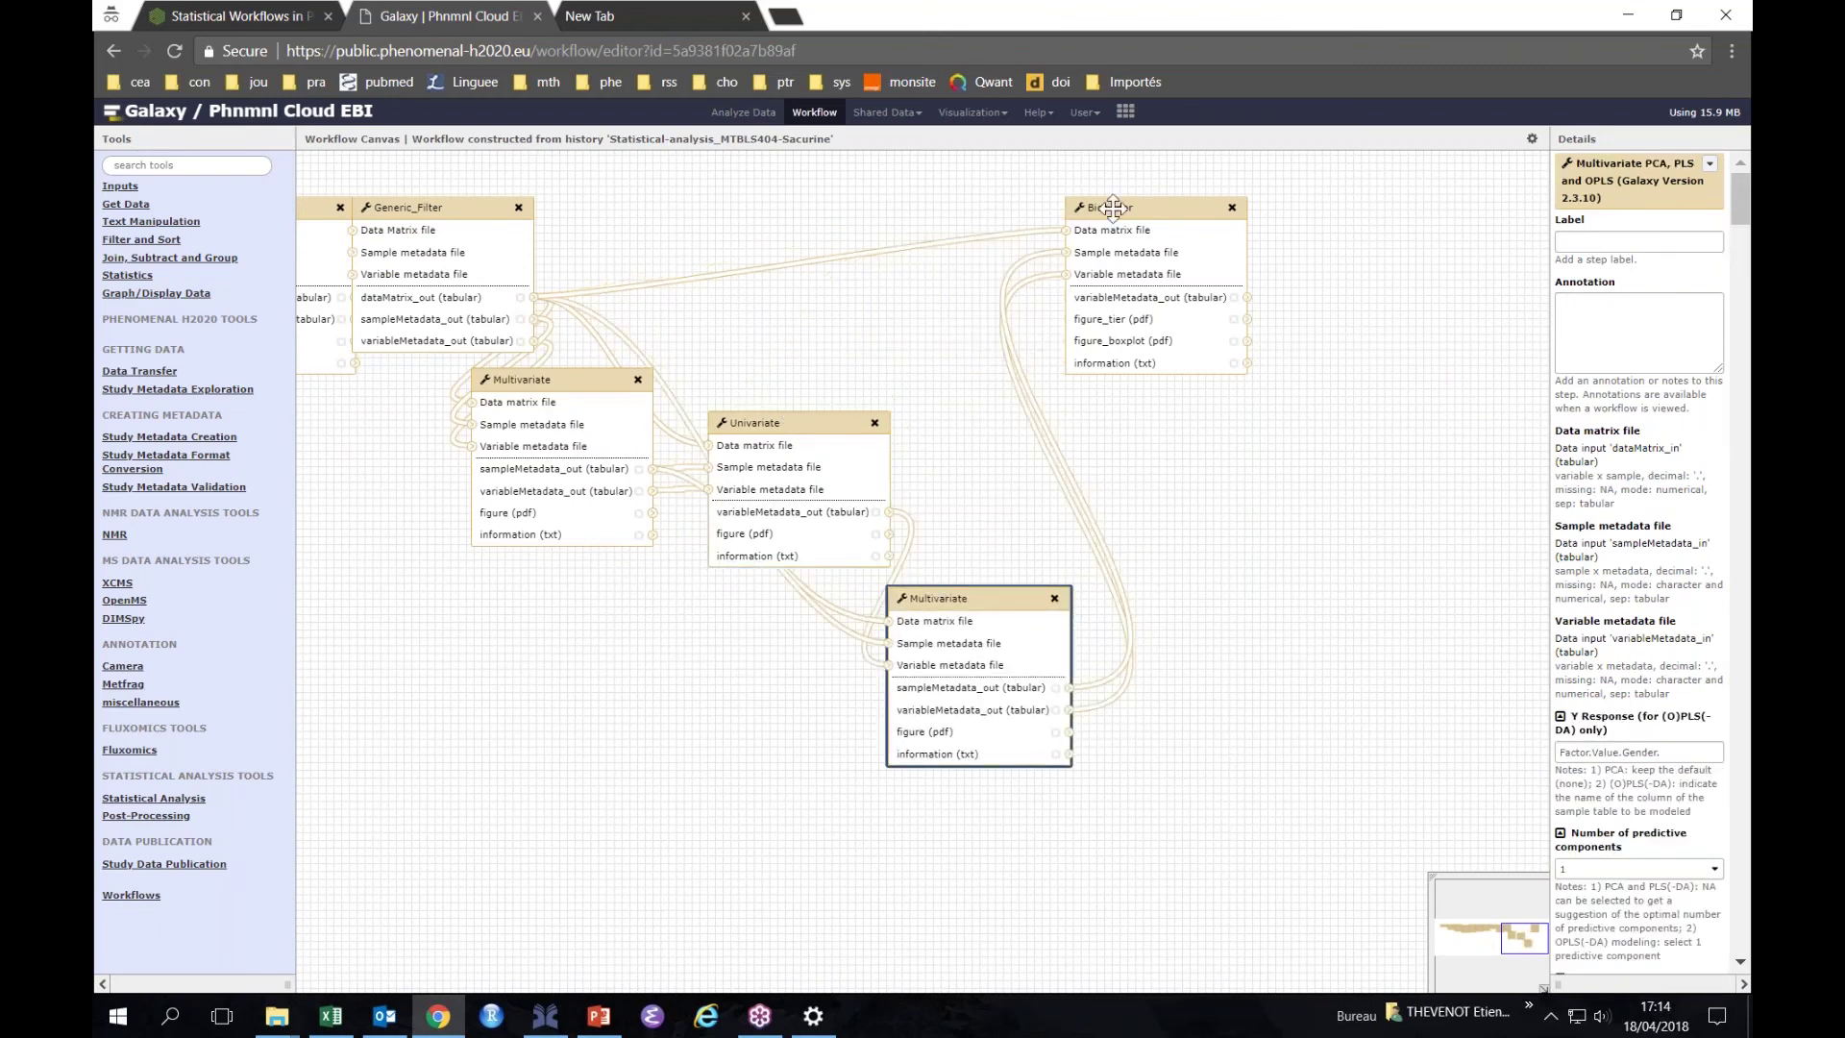
mouse_move(1104, 204)
left_mouse_down()
mouse_move(1165, 487)
mouse_move(1193, 785)
left_mouse_up()
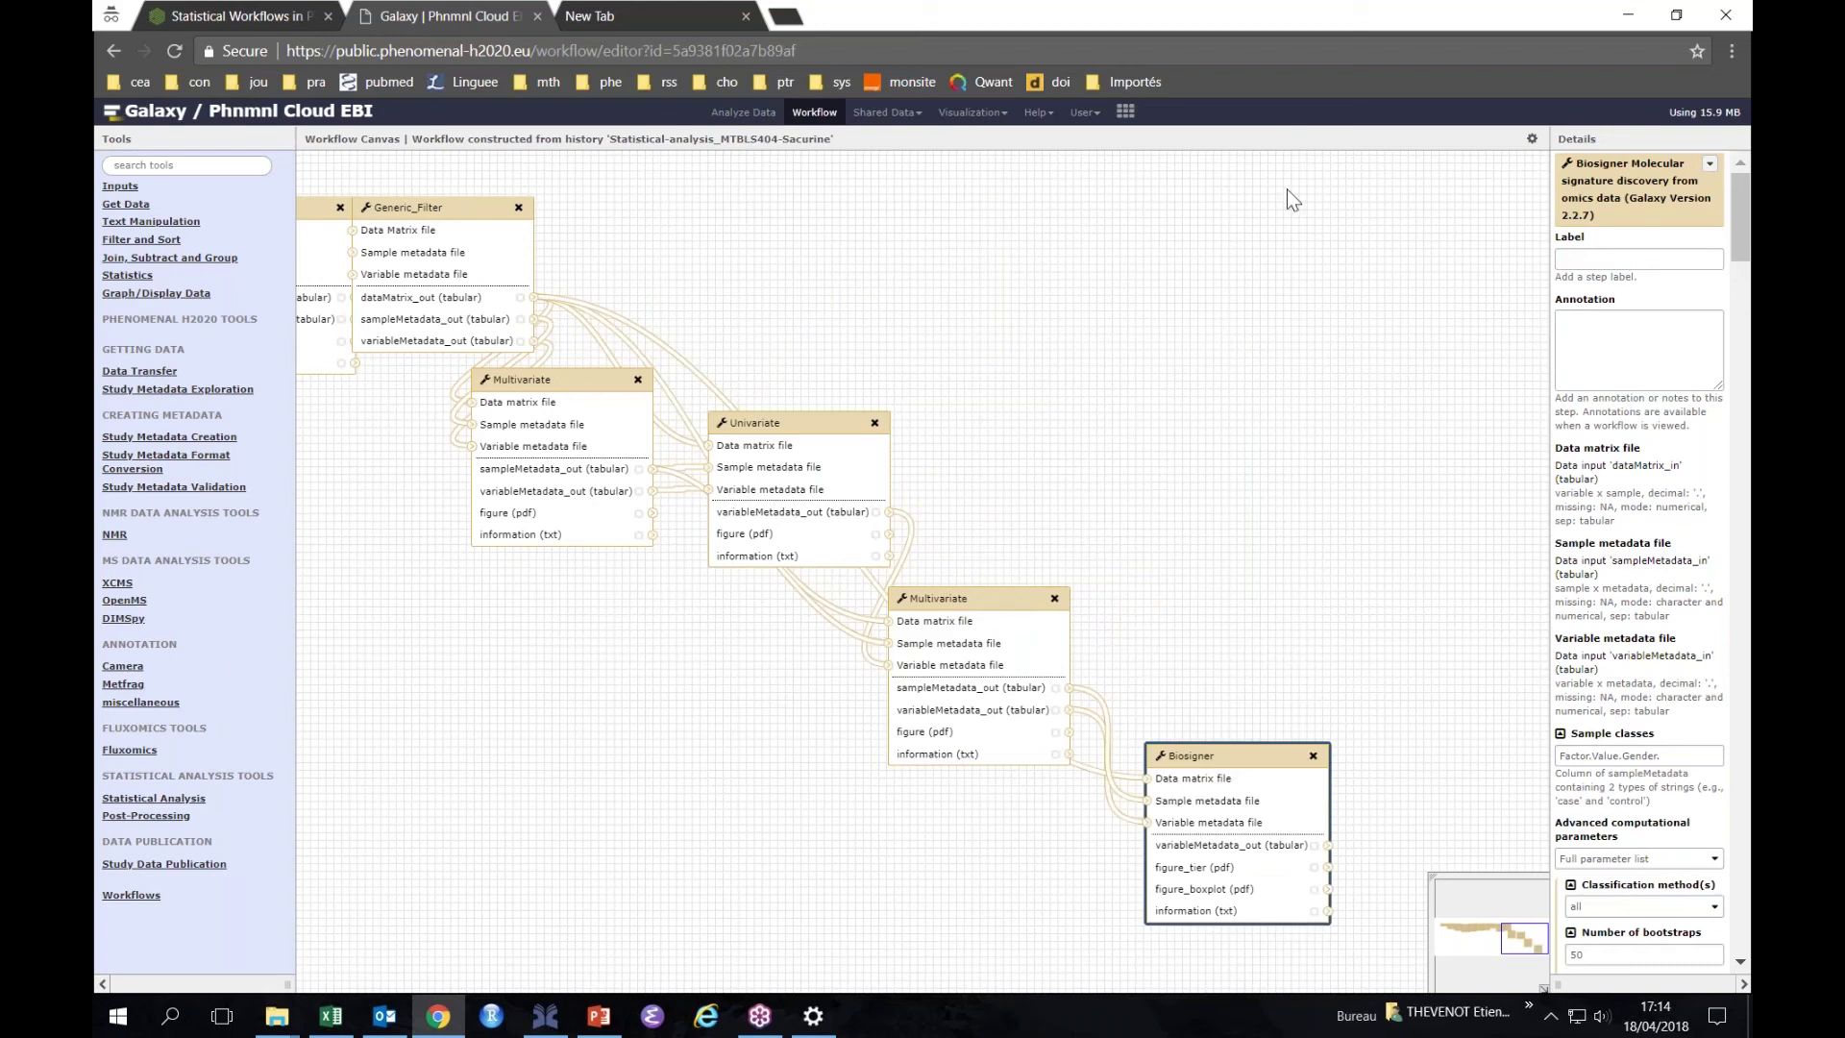
Run the workflow with 'Send results to a new history' set to Yes.
left_click(1533, 140)
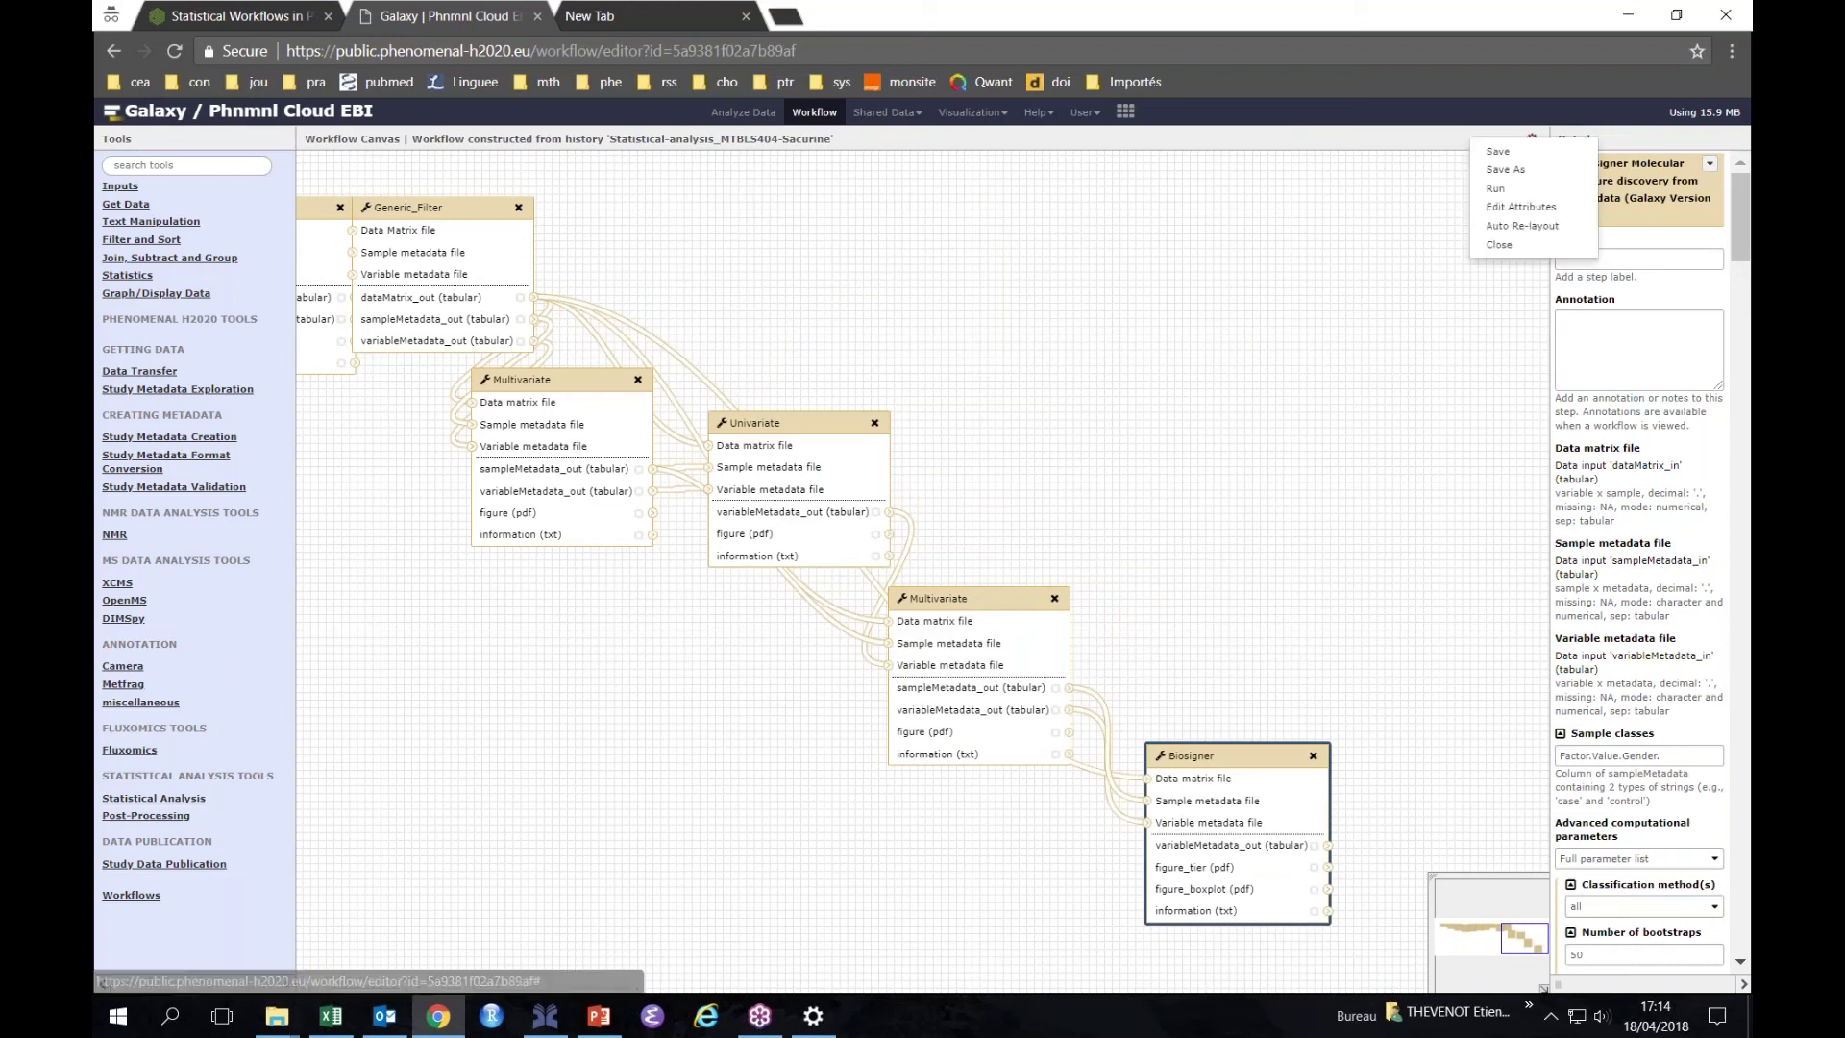
left_click(1519, 190)
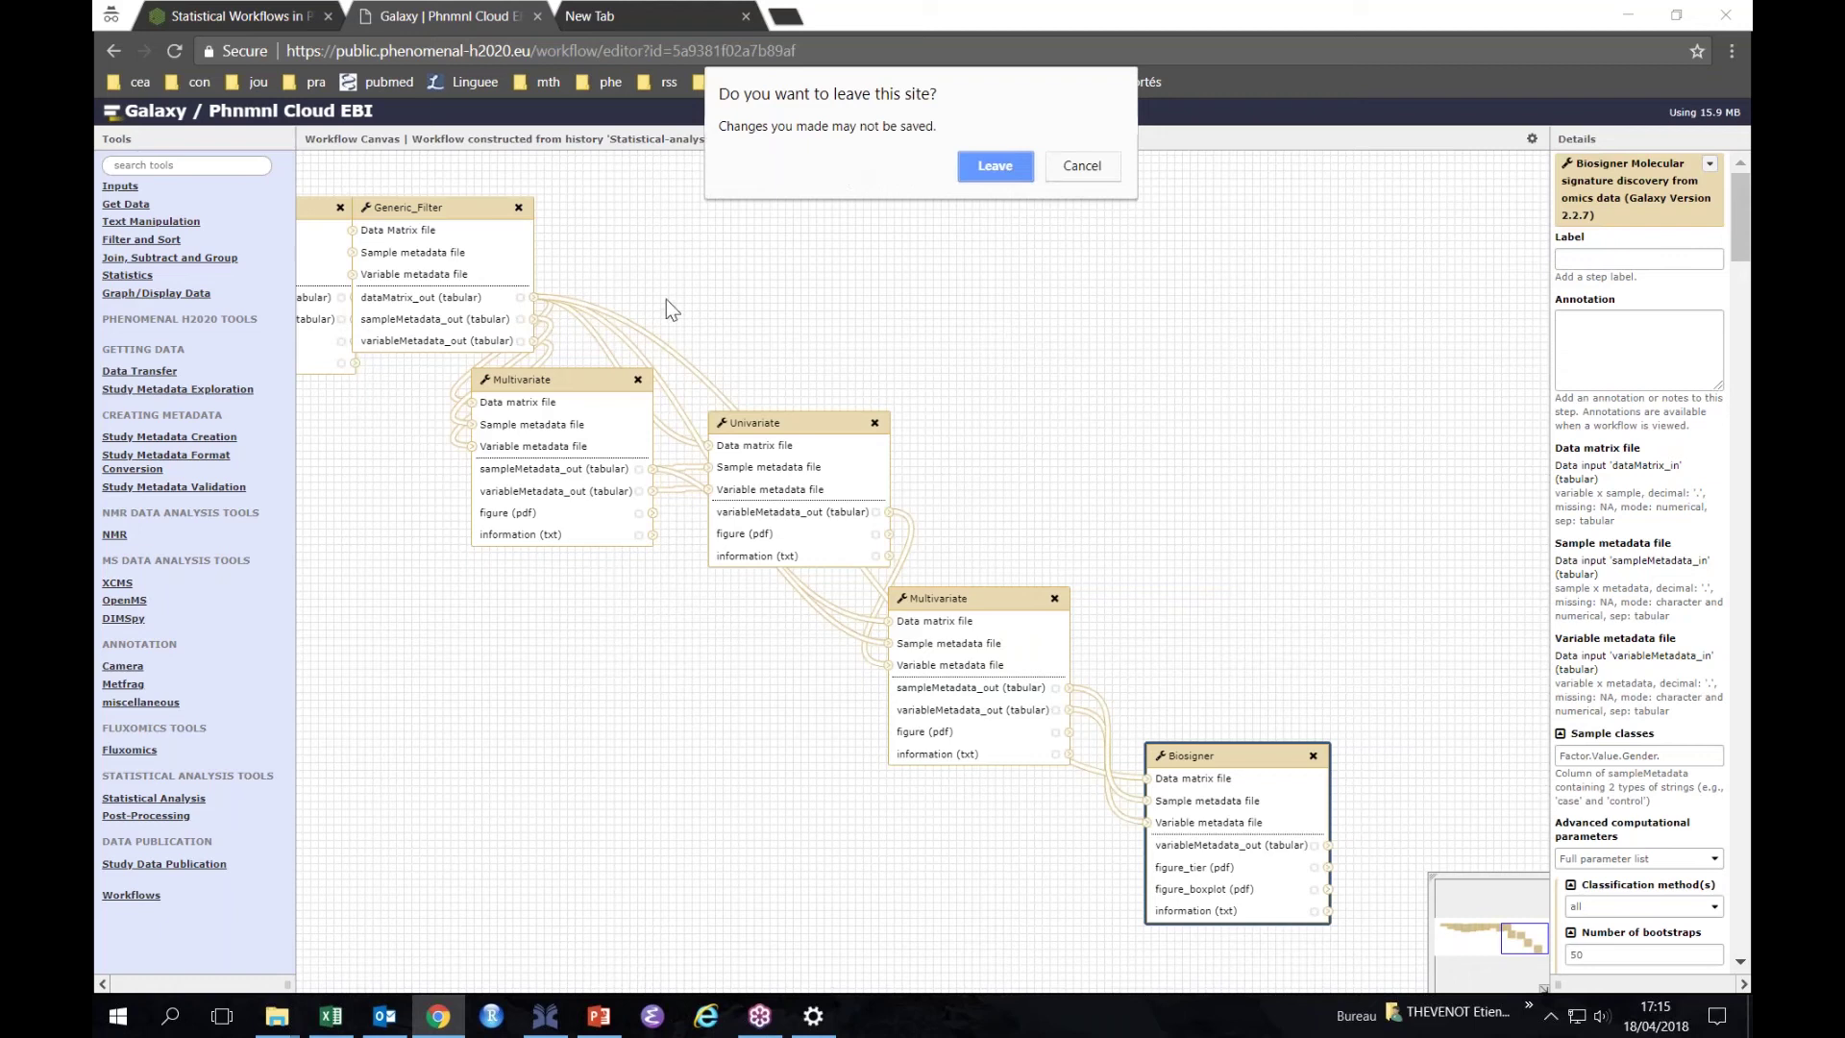
left_click(996, 165)
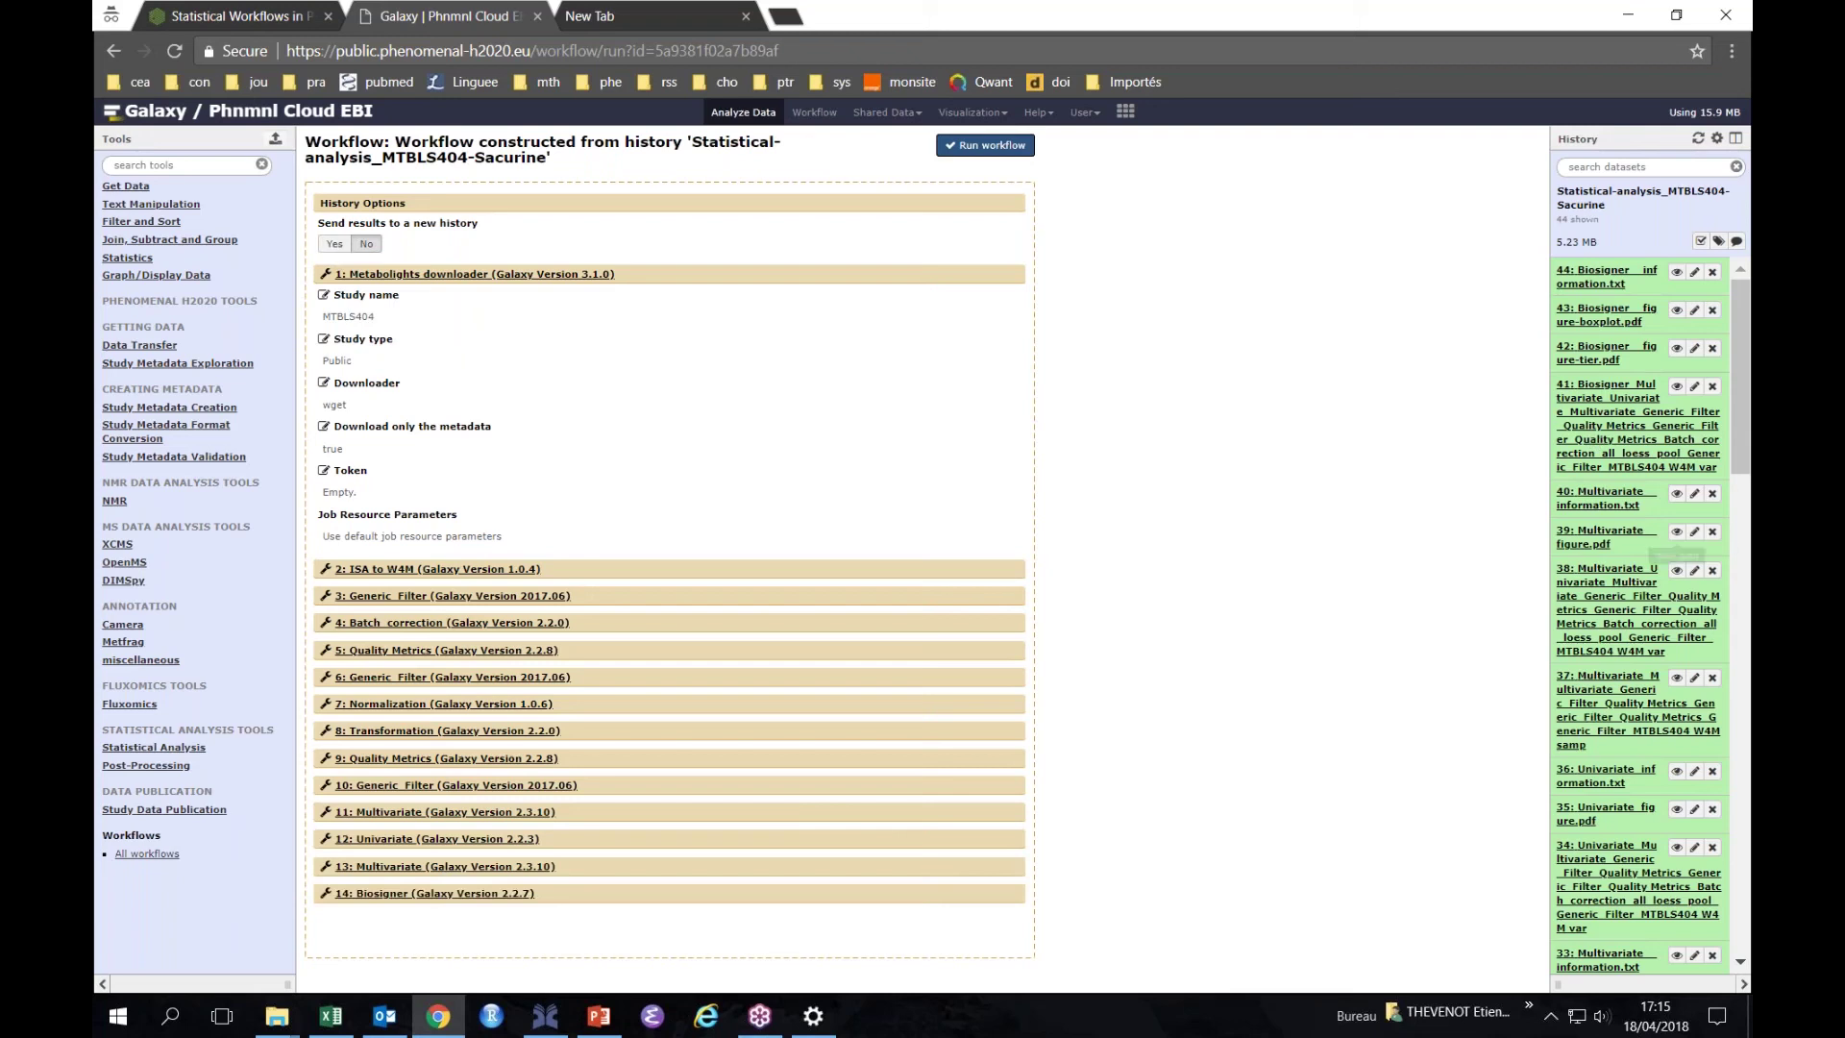
left_click(336, 246)
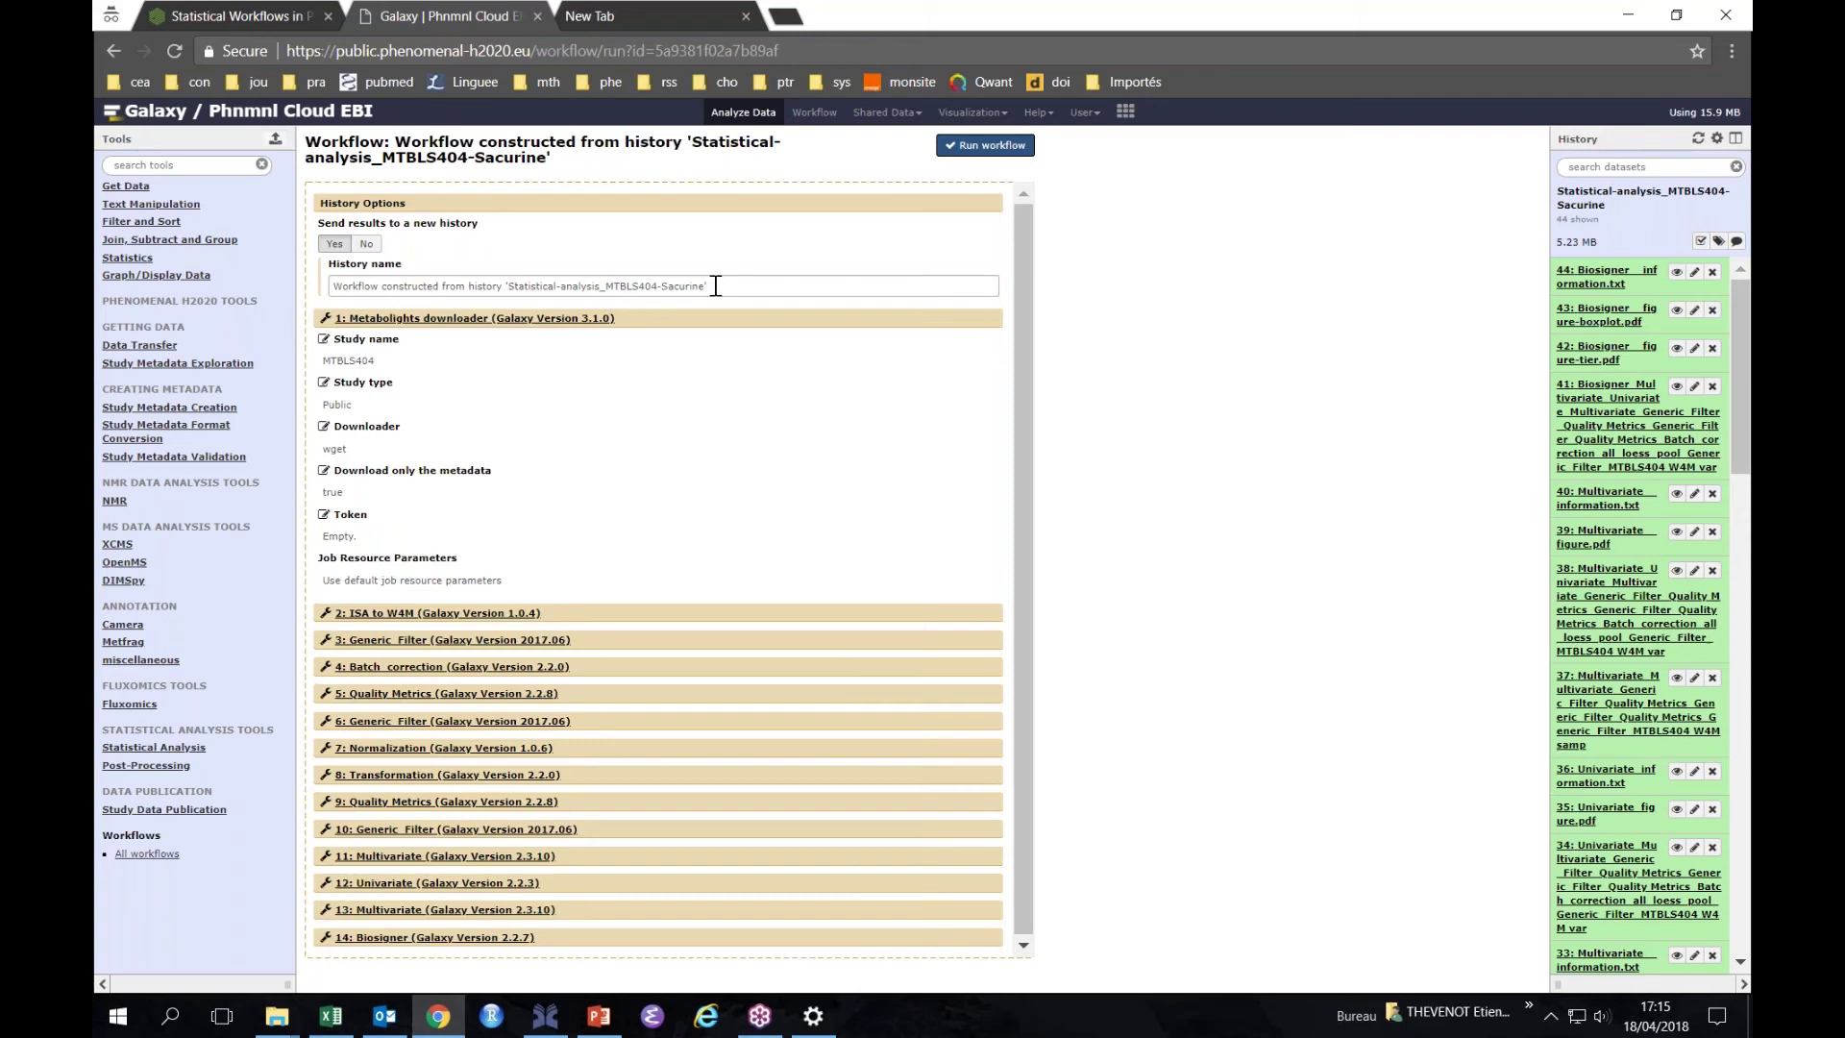
left_click(972, 150)
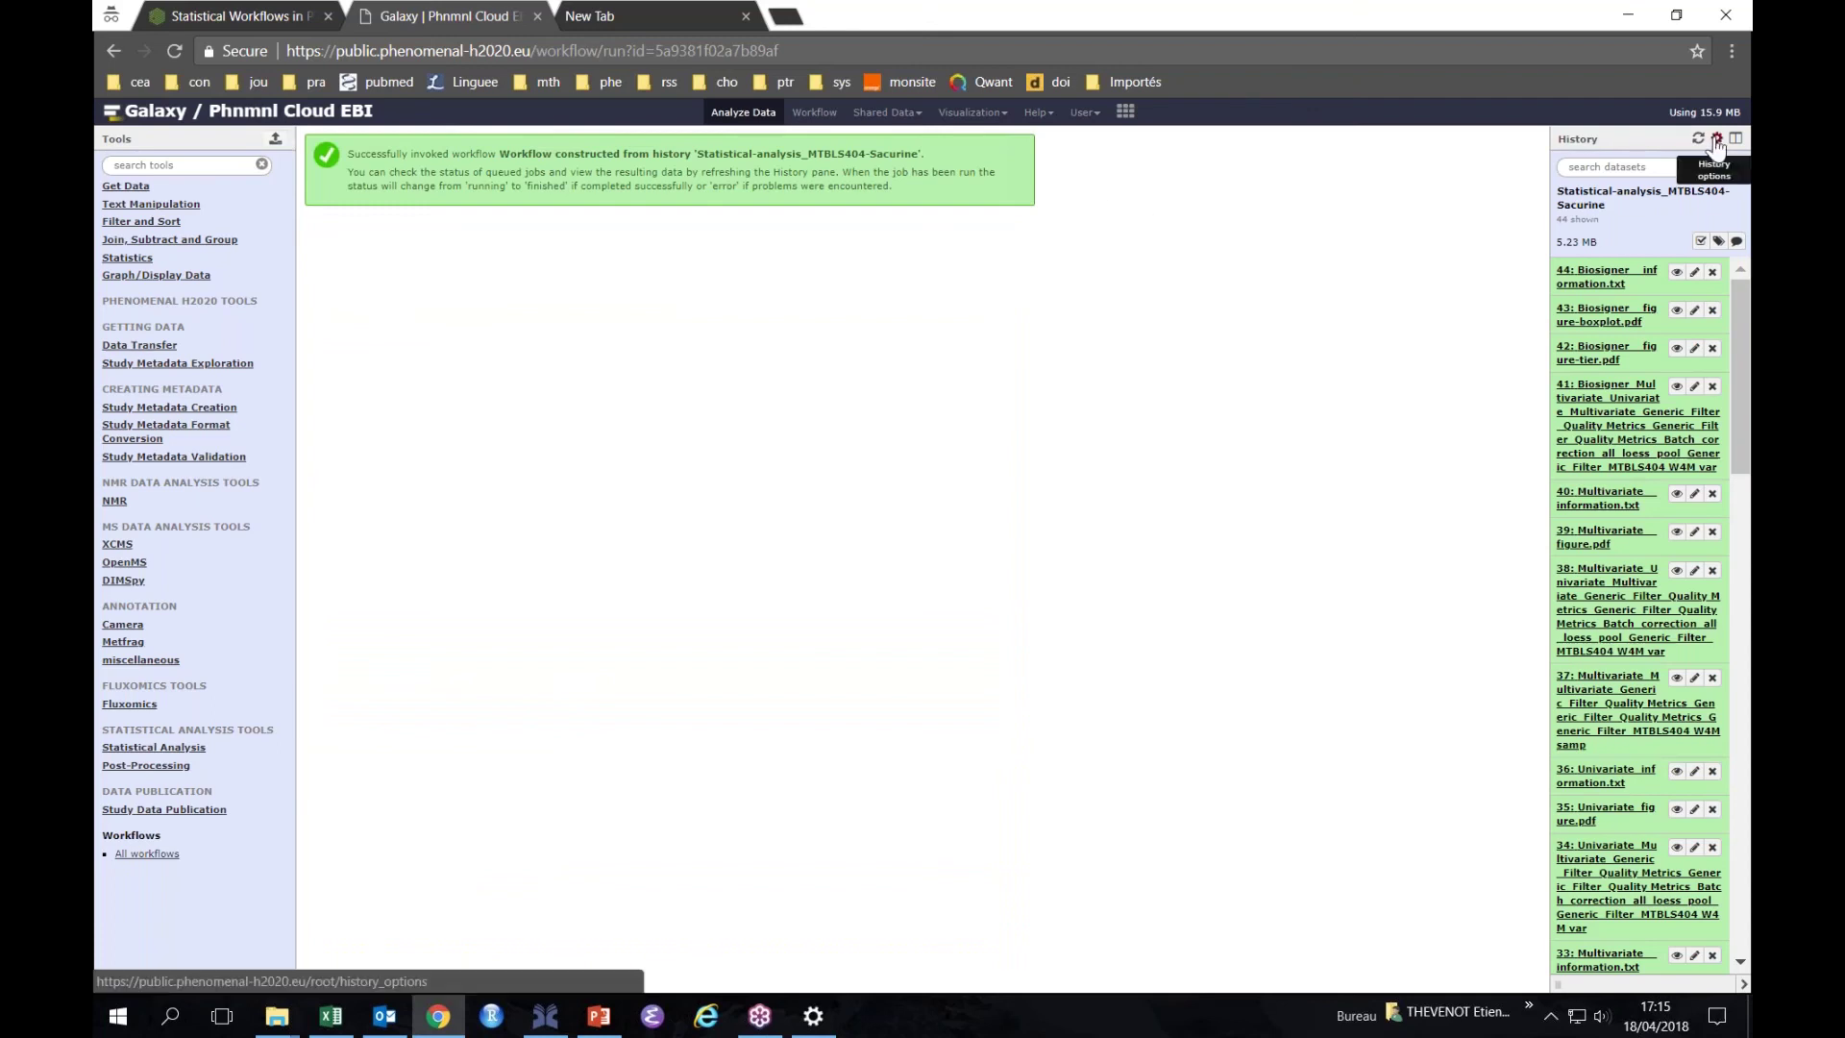
left_click(1717, 137)
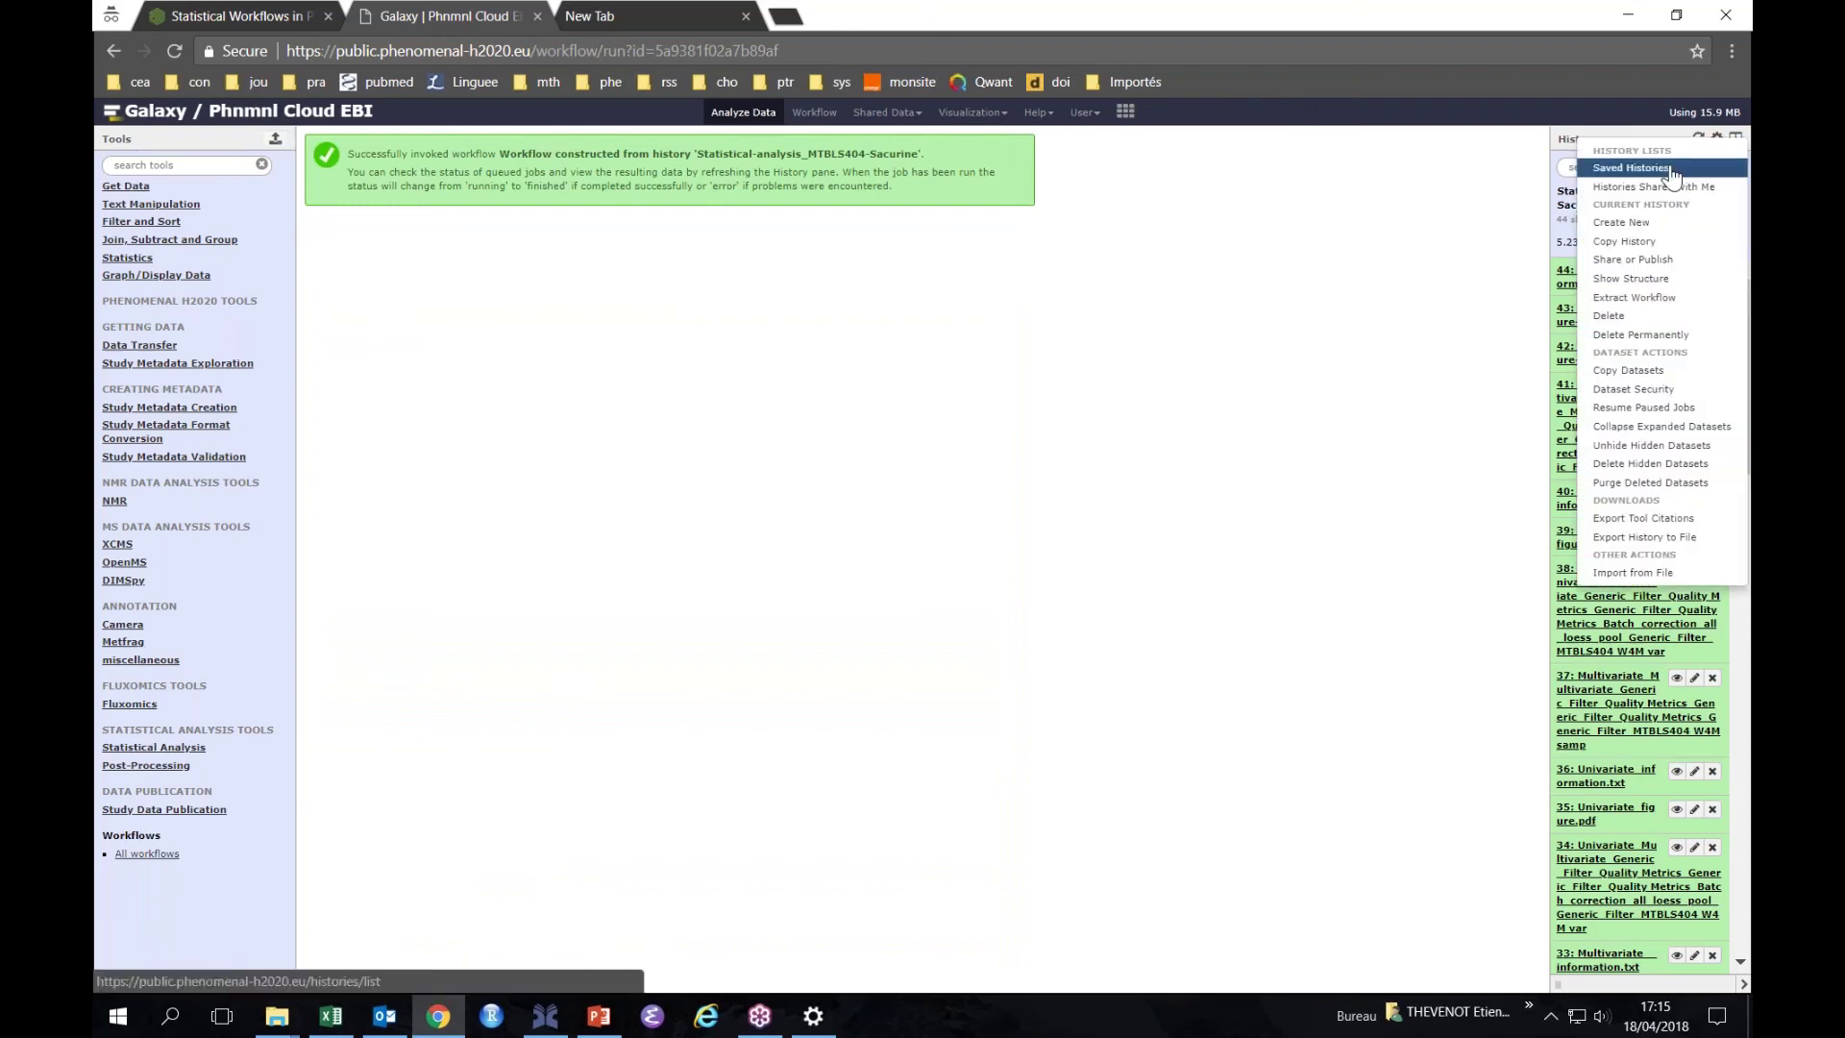
Switch to the new workflow history via Saved Histories and preview dataset 1, MTBLS404.
left_click(1631, 168)
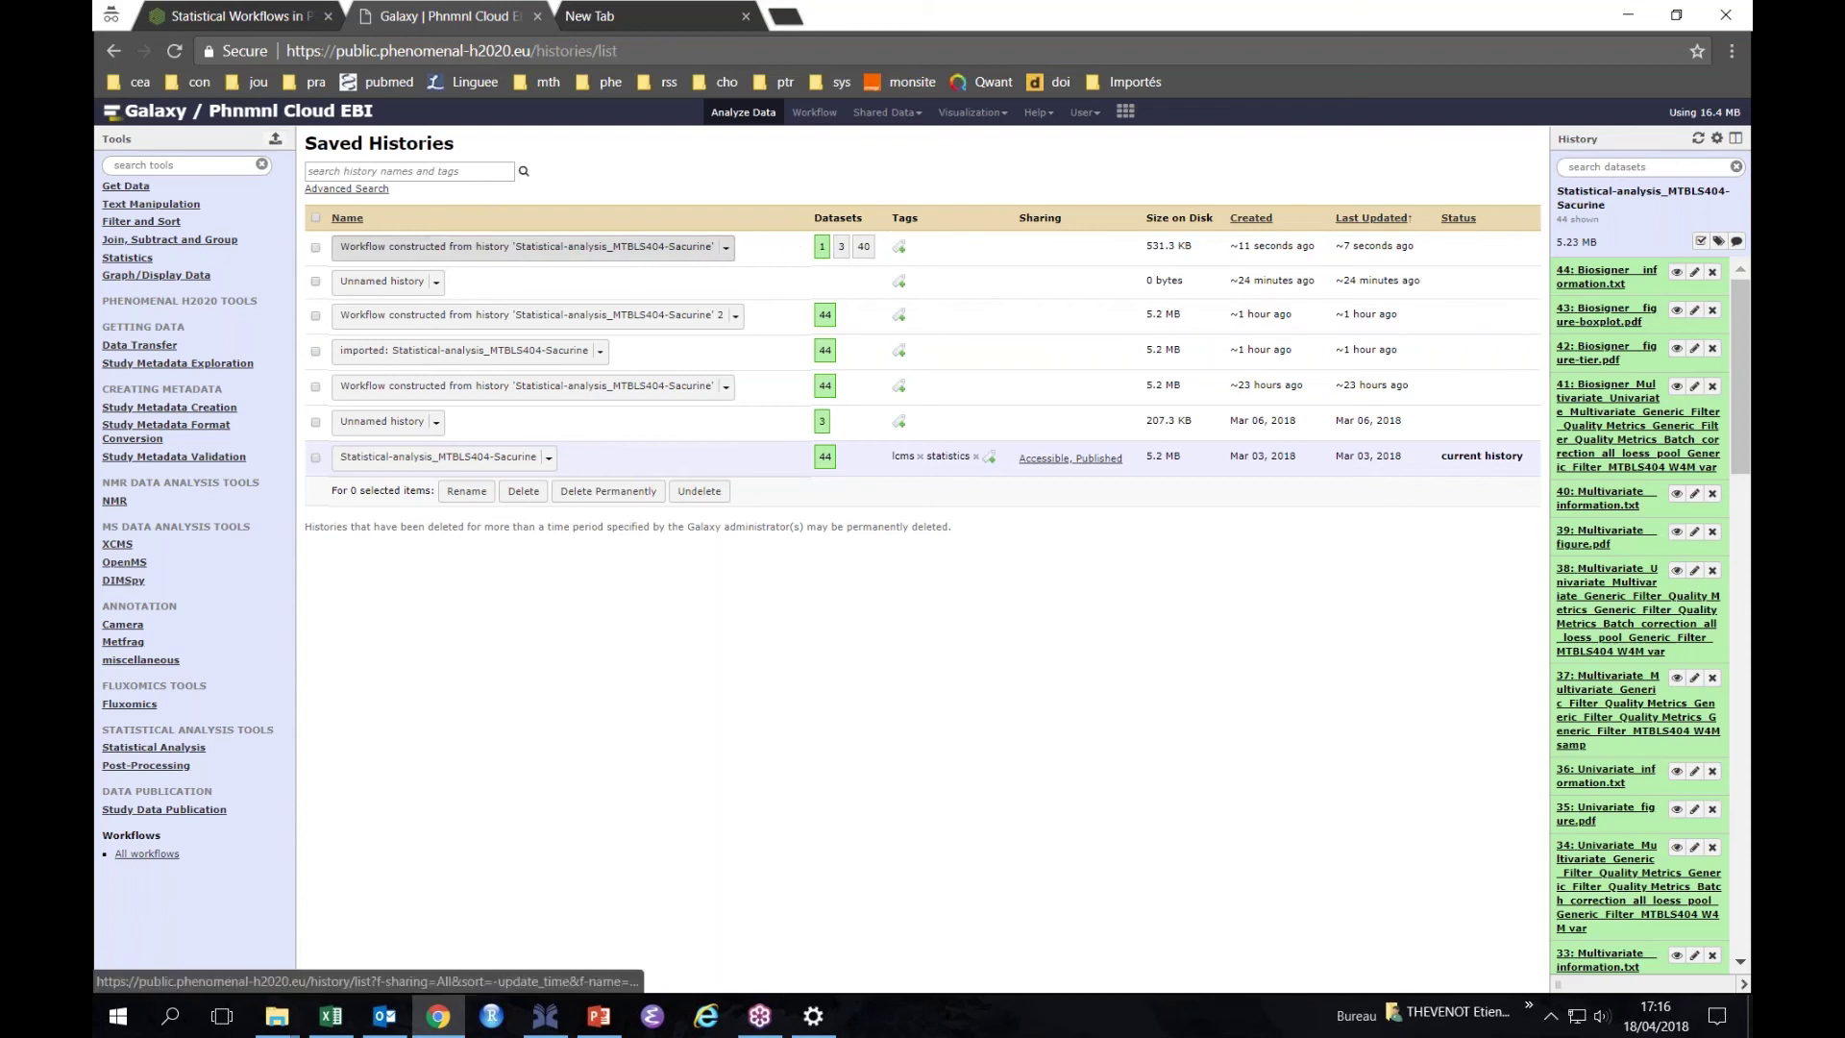
left_click(528, 247)
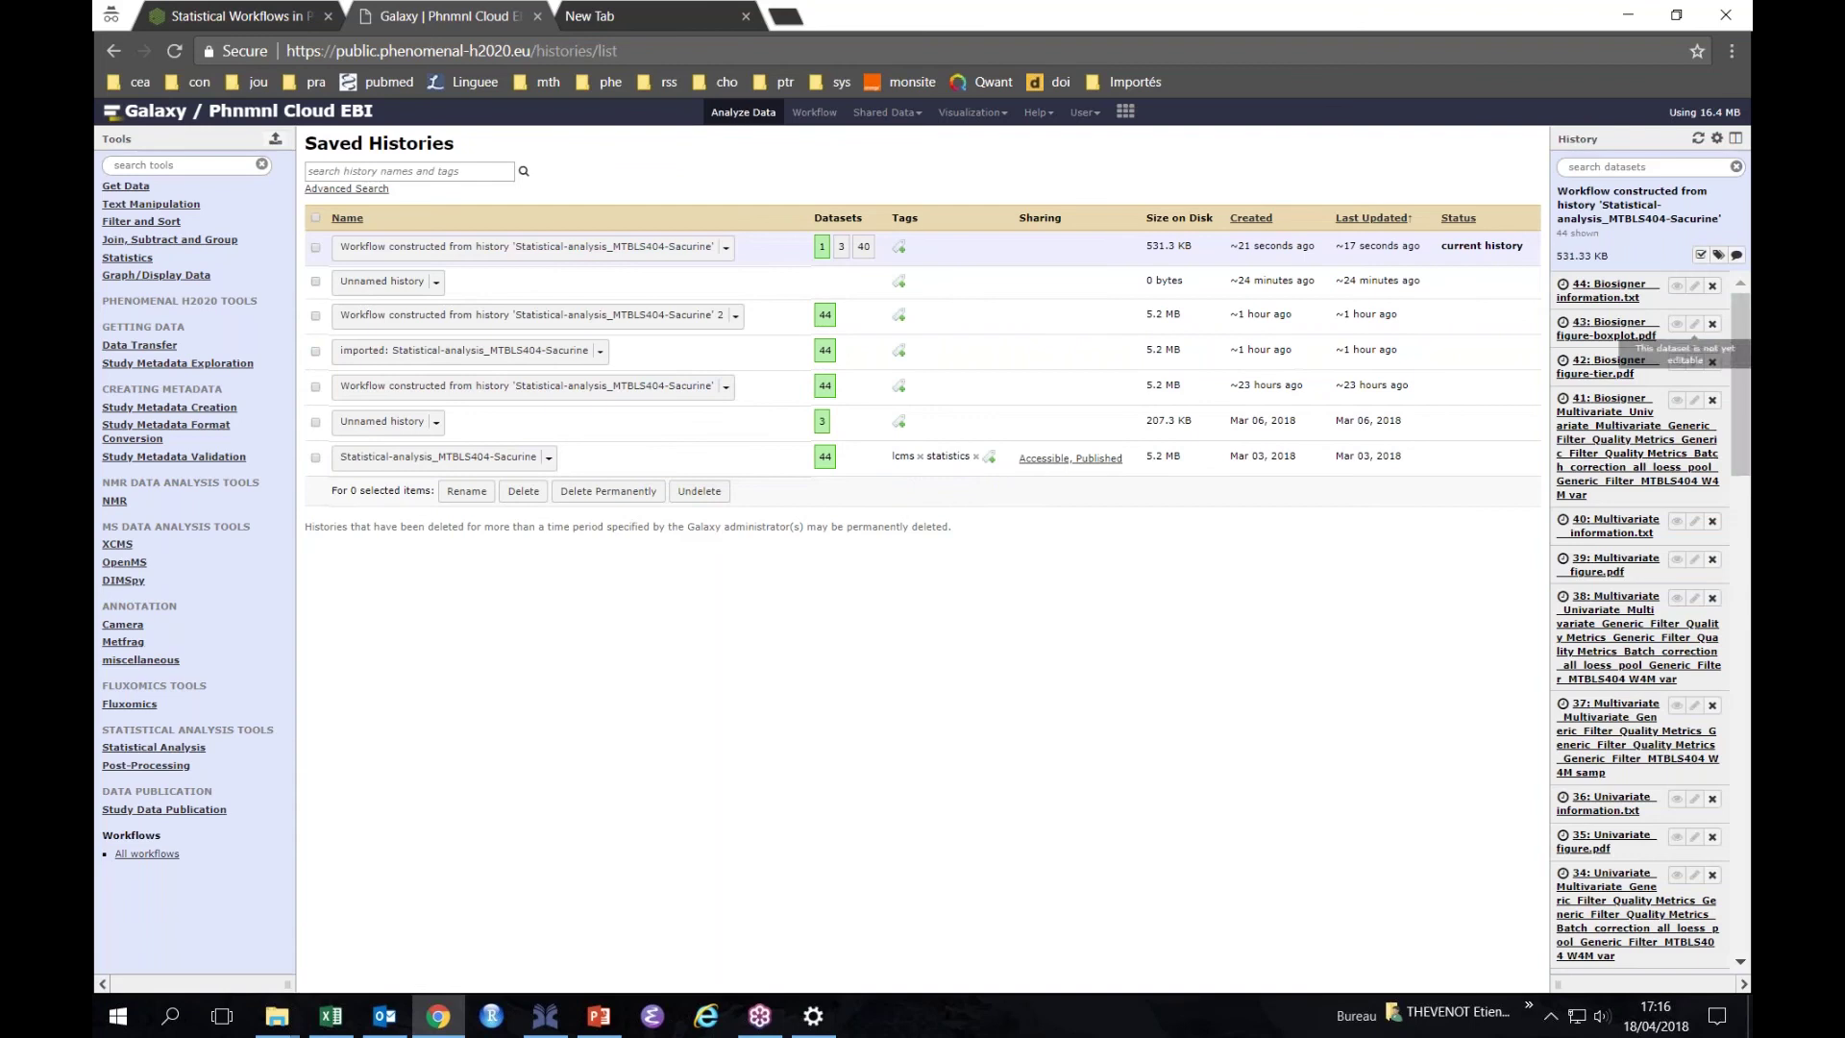
left_click_drag(1738, 385, 1739, 865)
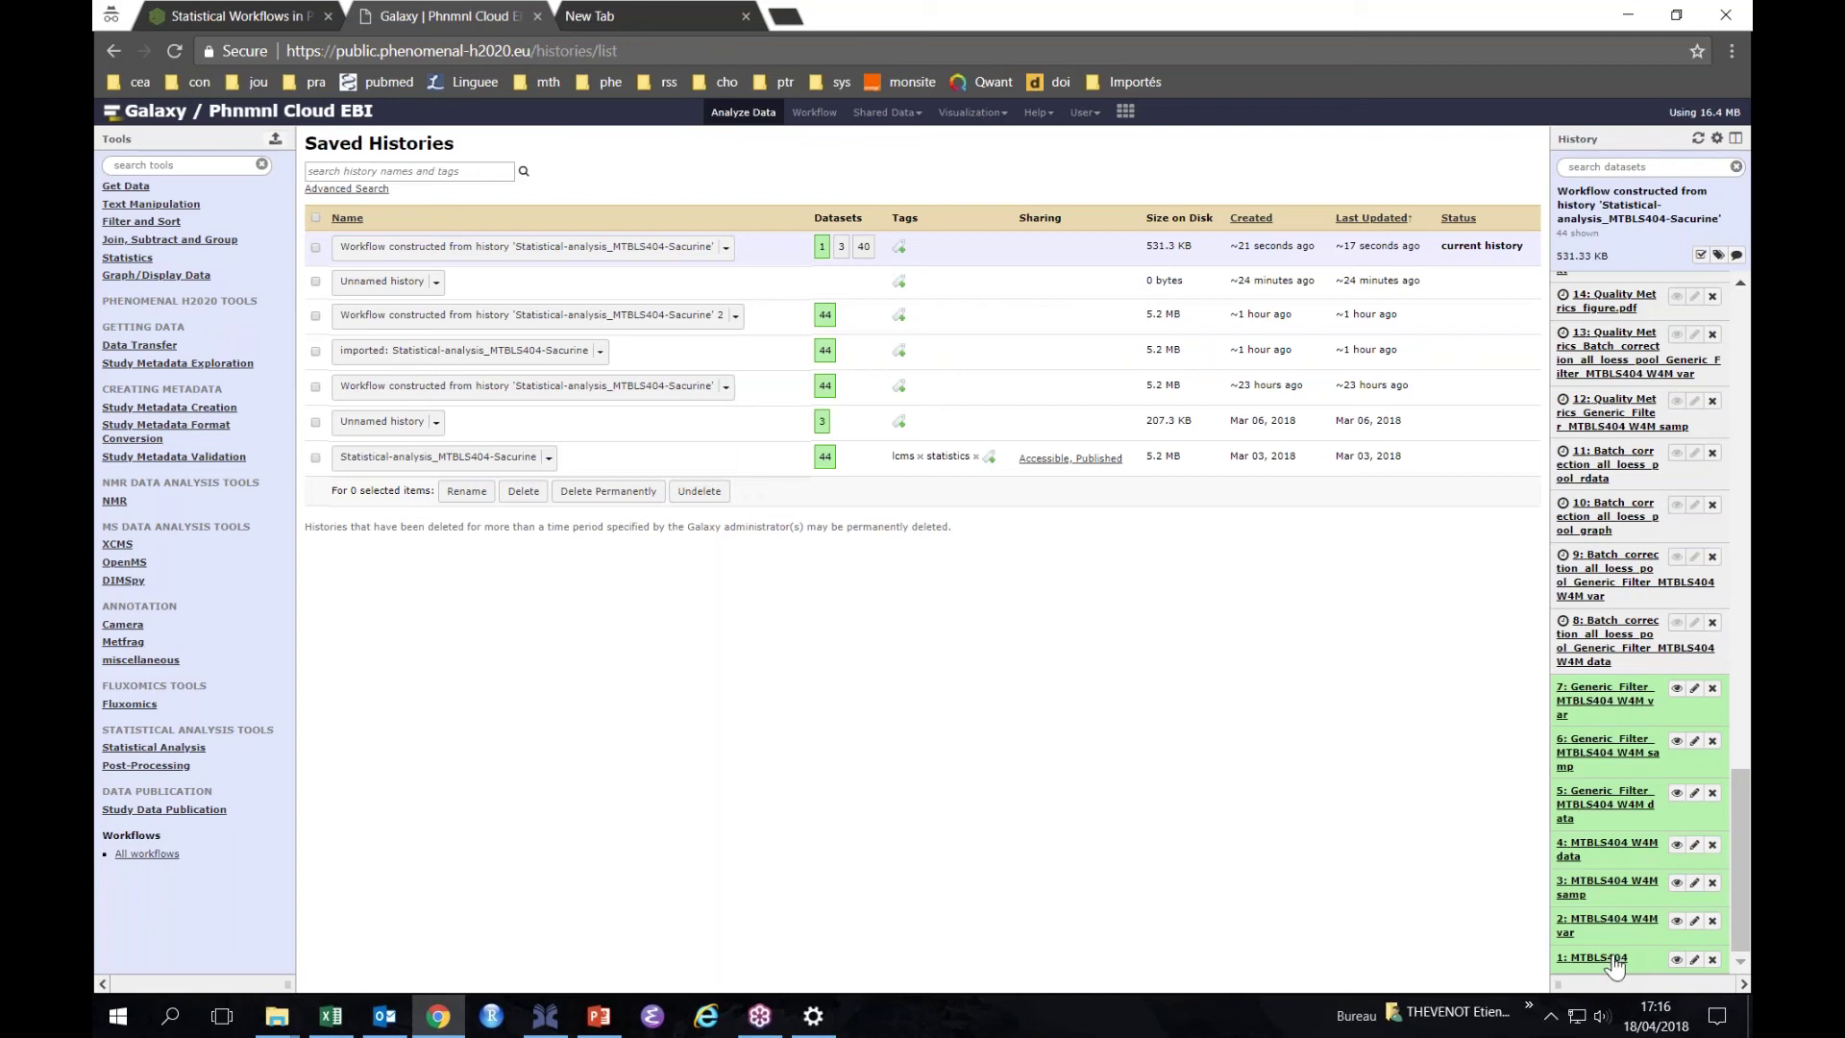
left_click_drag(1744, 811, 1739, 904)
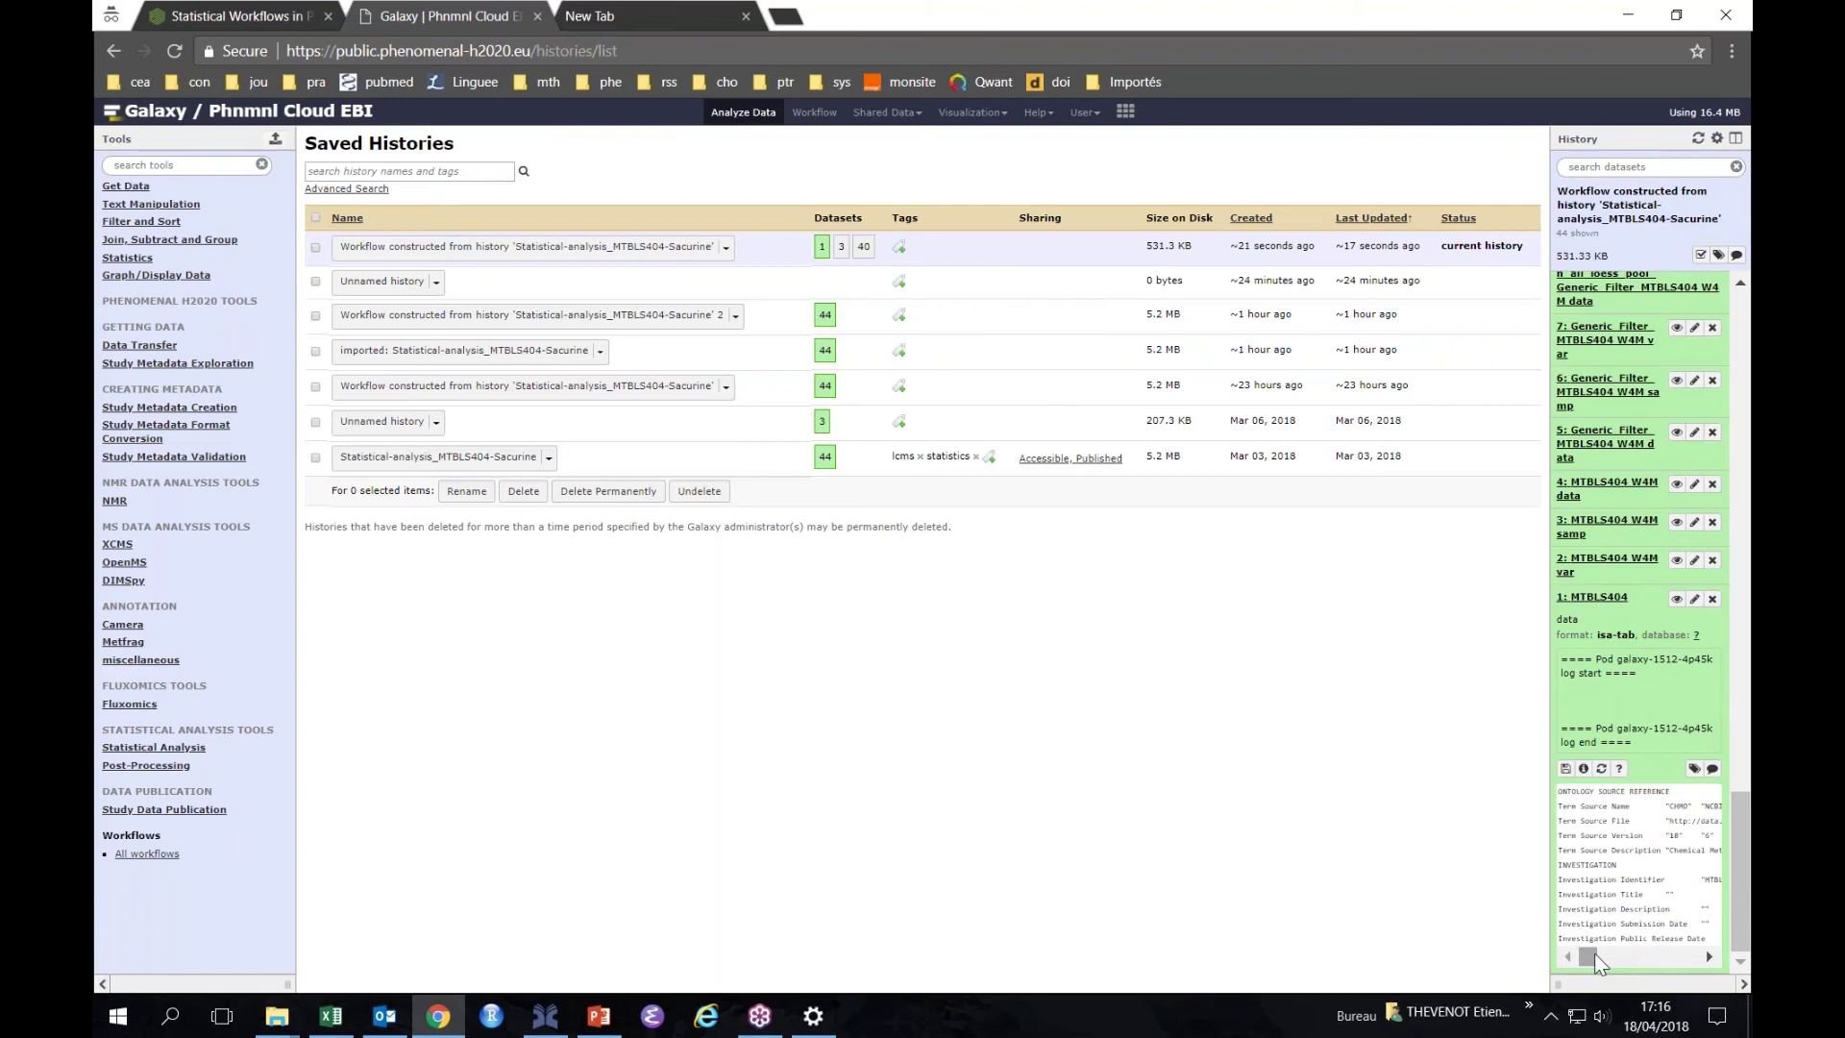
left_click_drag(1595, 954, 1607, 953)
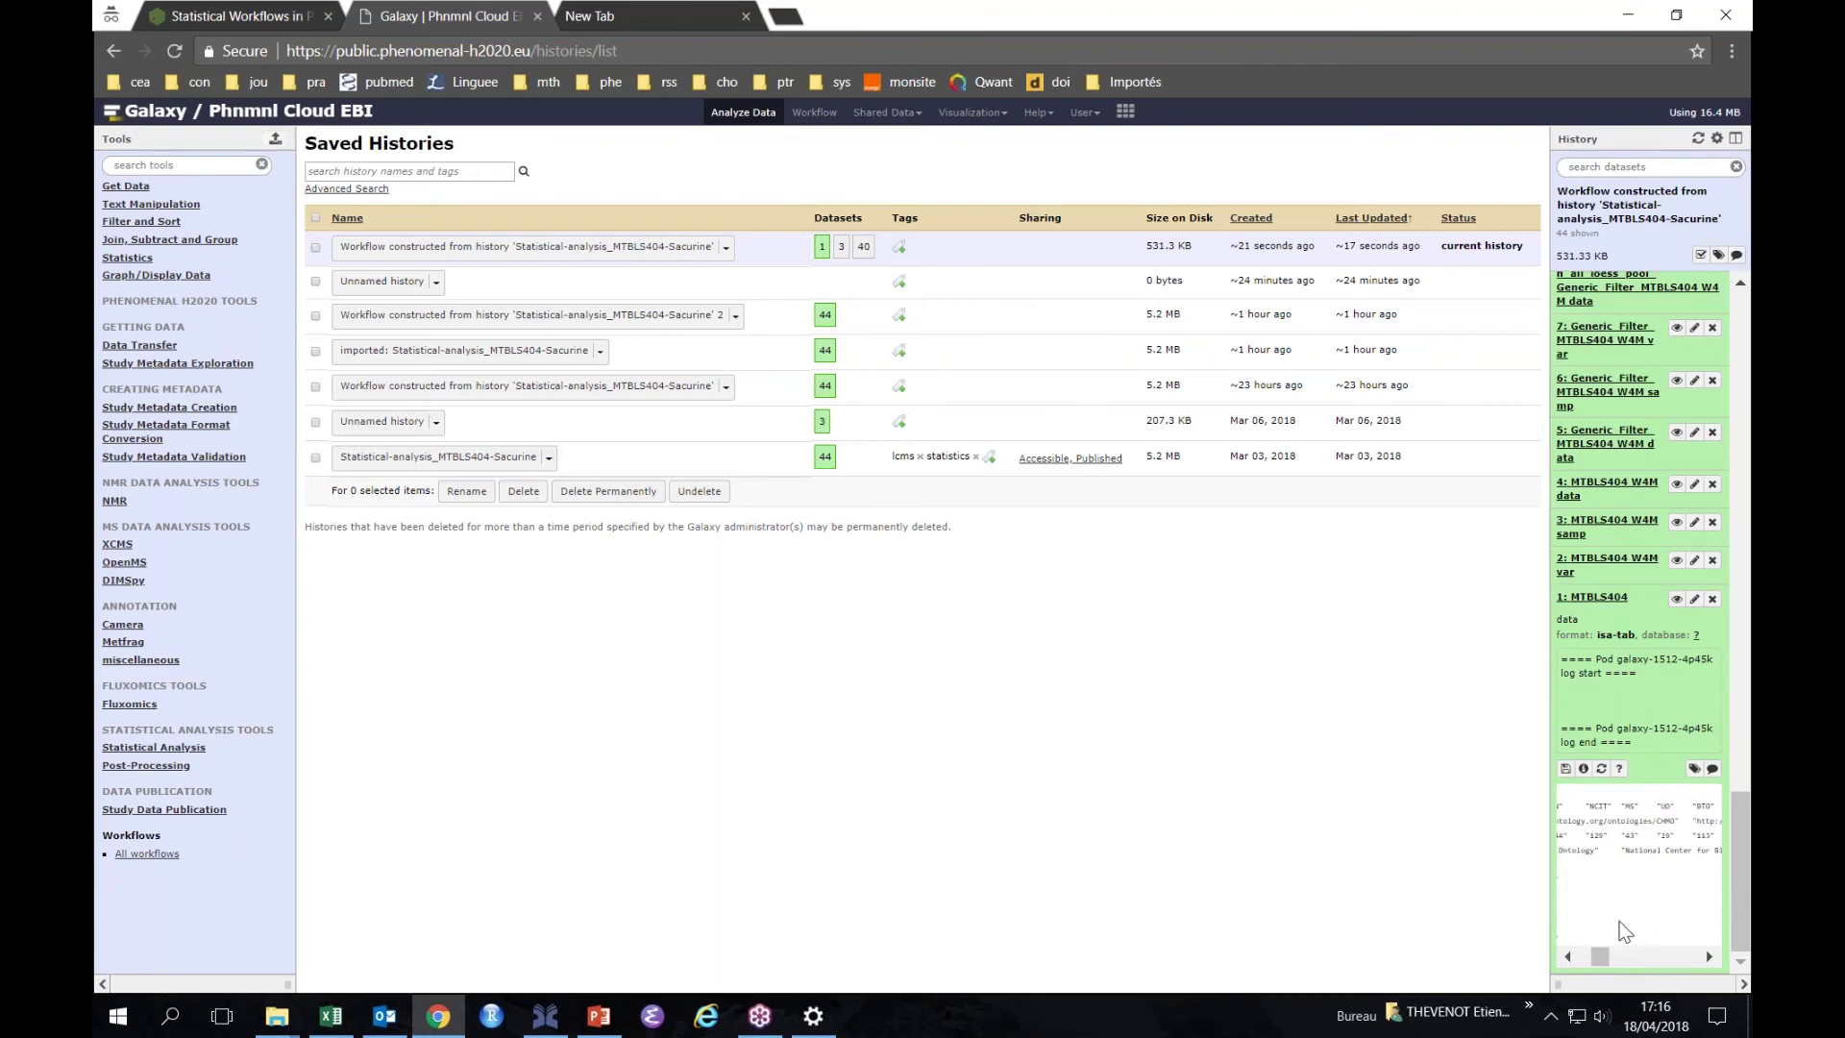
left_click_drag(1609, 955, 1590, 959)
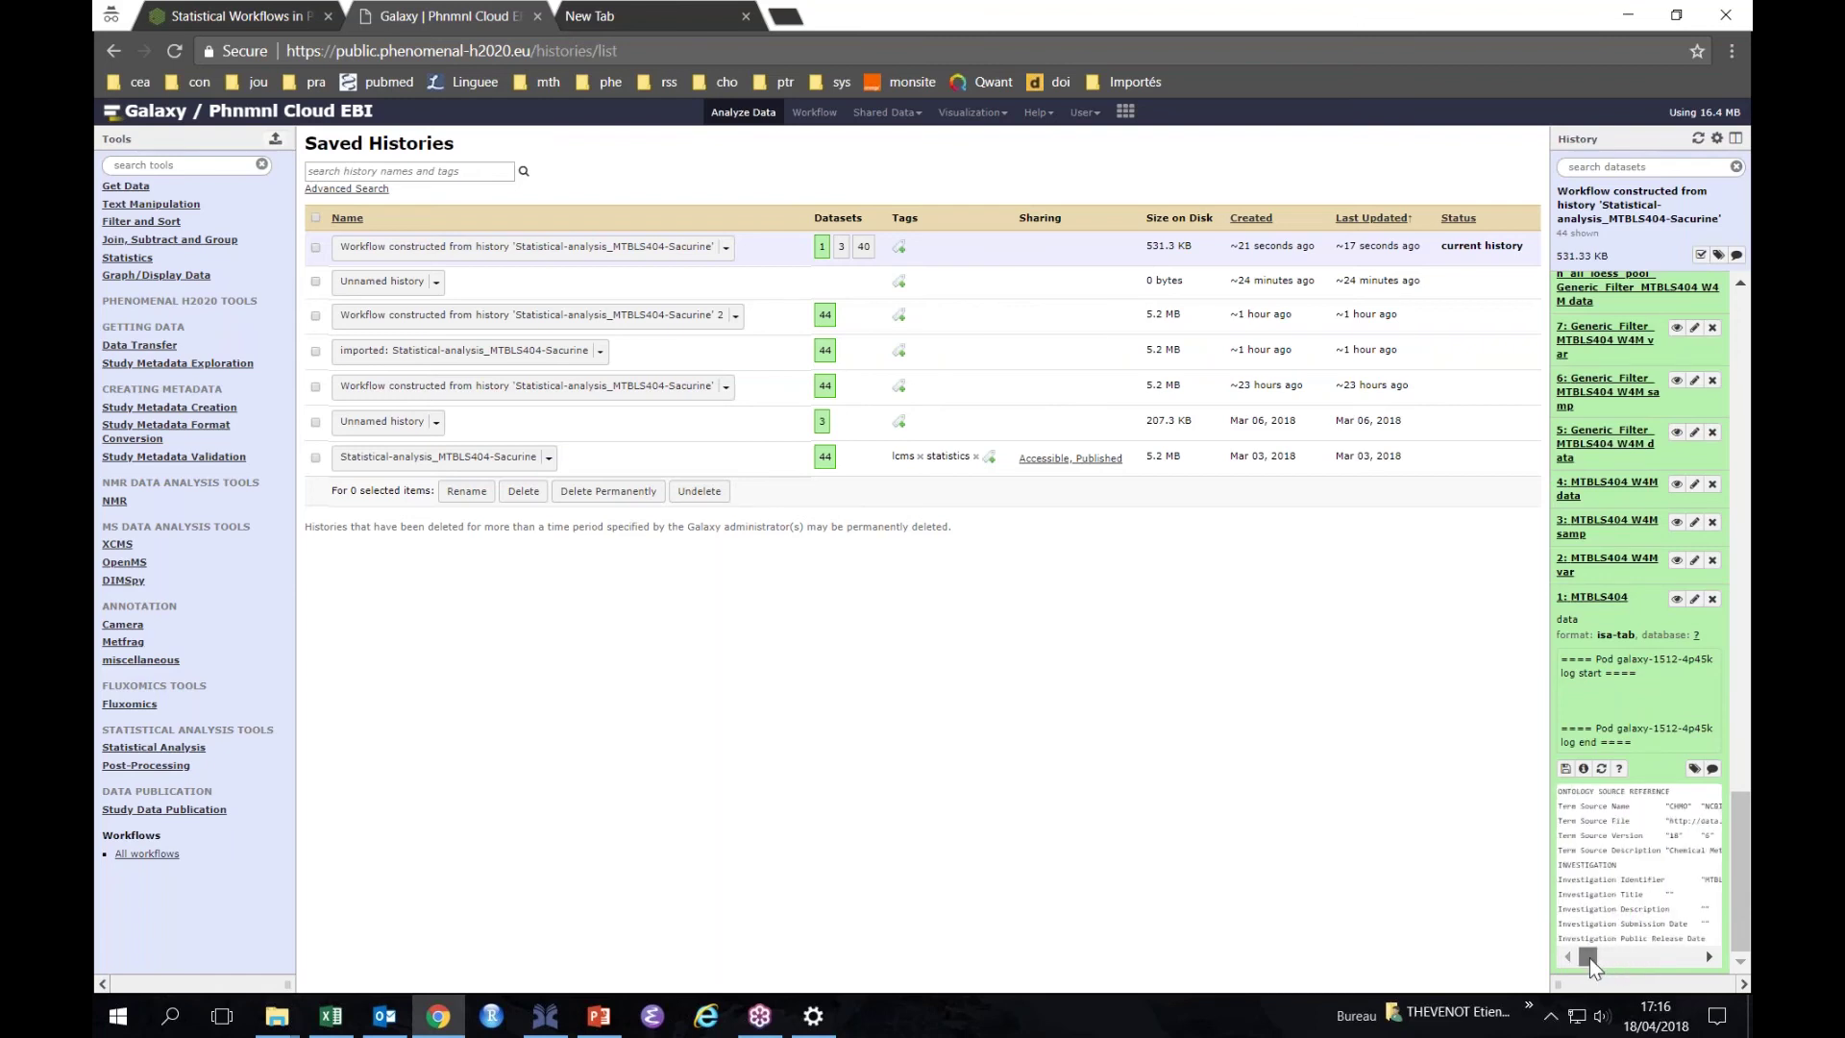
Expand datasets 2 (W4M var), 3 (W4M samp) and 5 (Generic_Filter W4M data) and scroll their previews.
left_click(1610, 561)
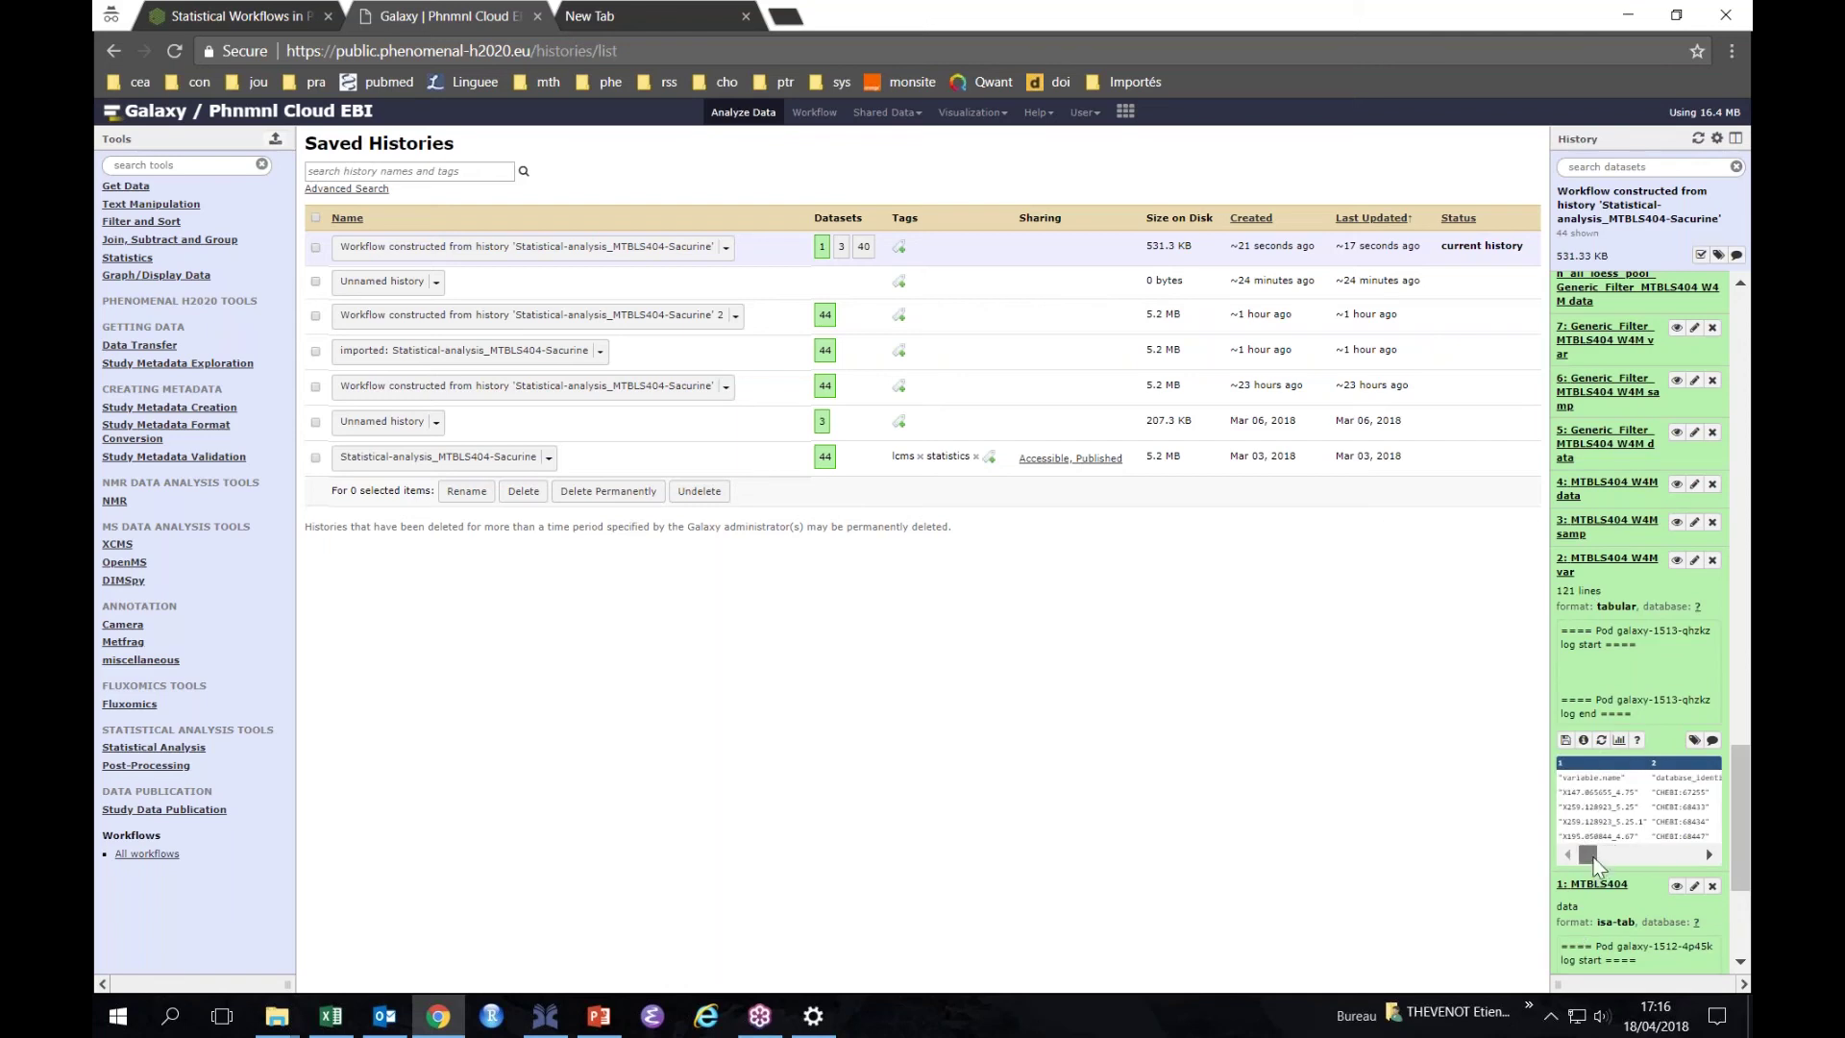
scroll(1596, 857, "right", 2)
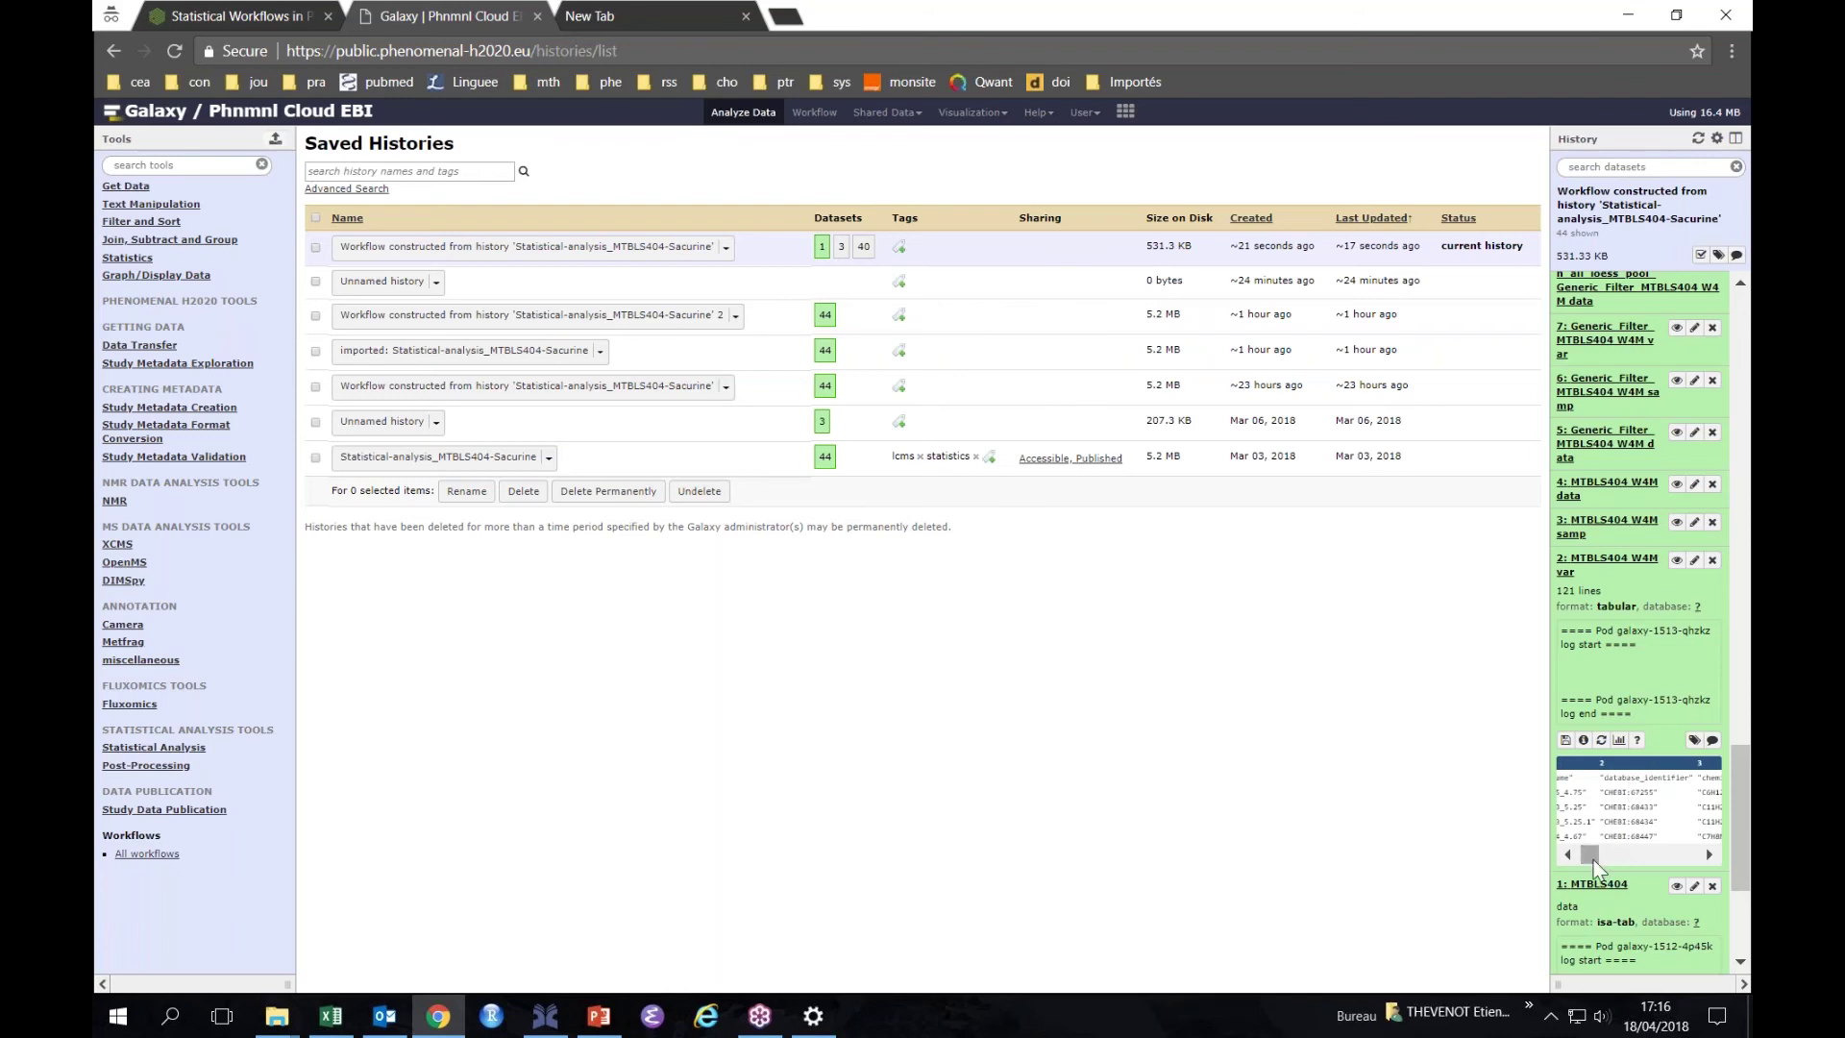
left_click_drag(1593, 859, 1600, 859)
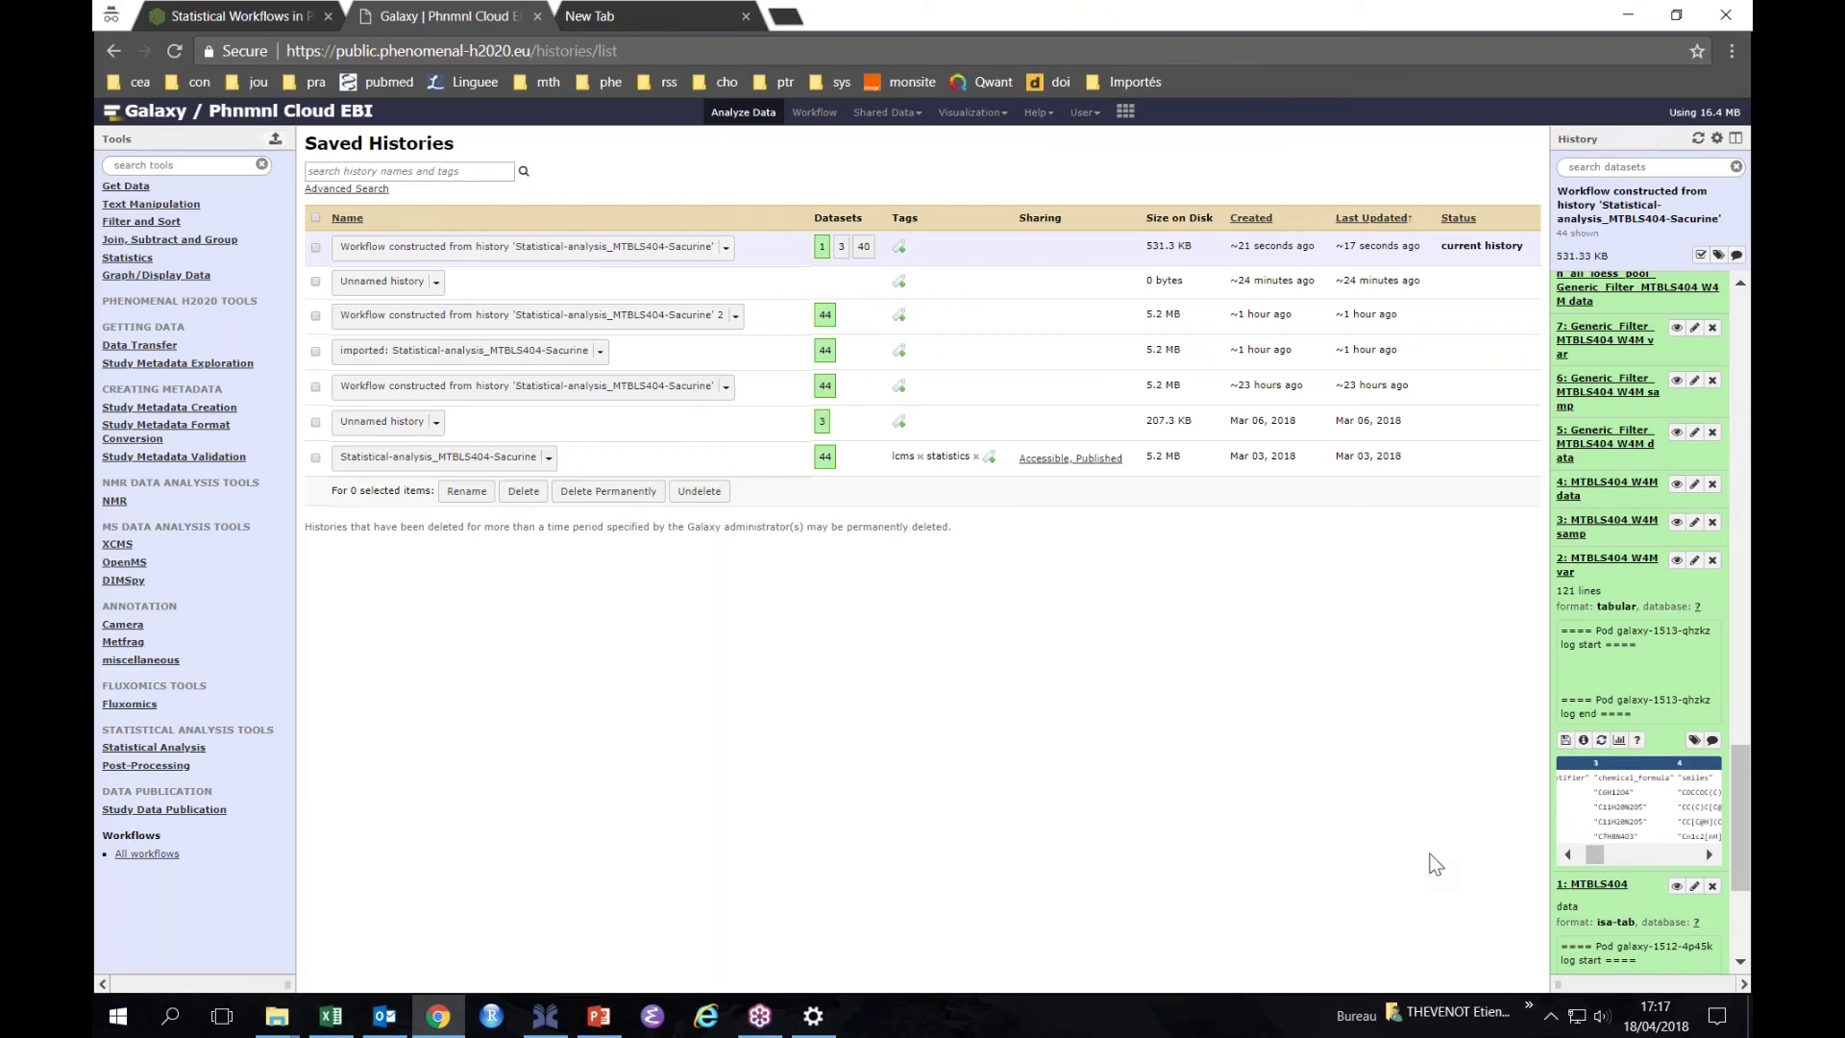
left_click(1631, 528)
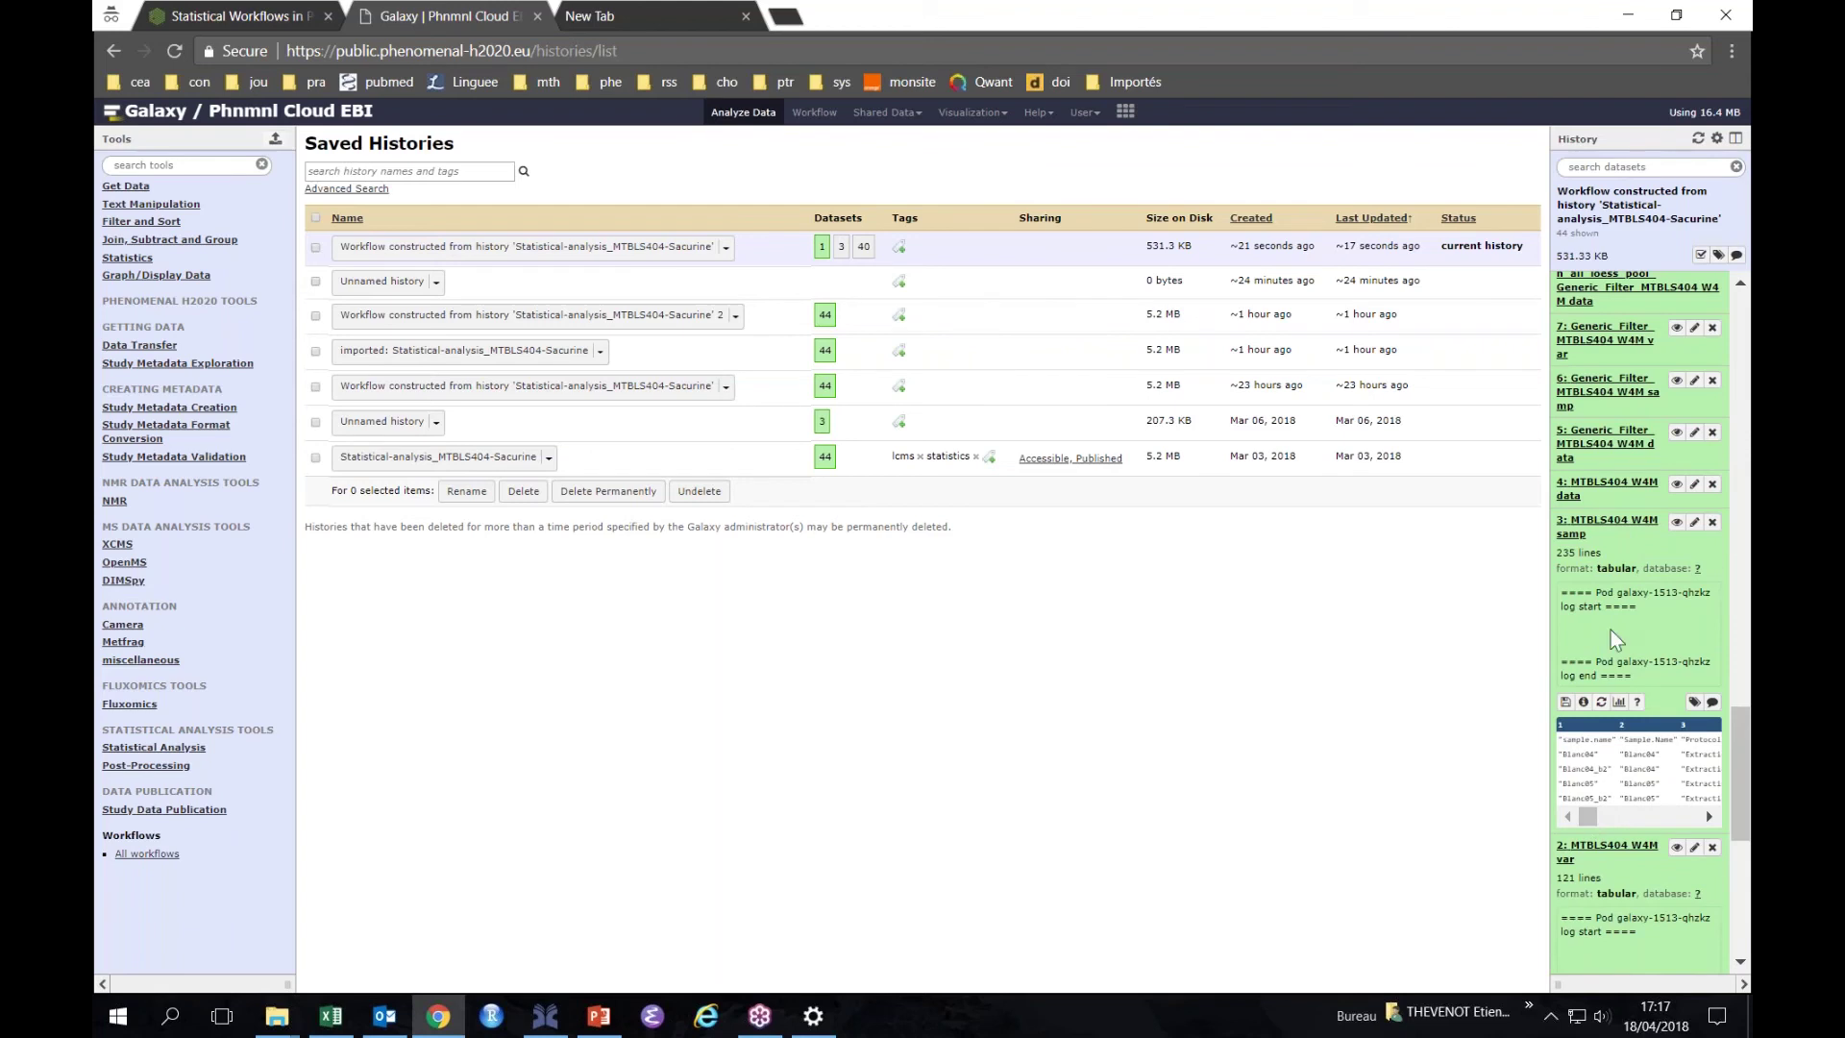
left_click(1609, 457)
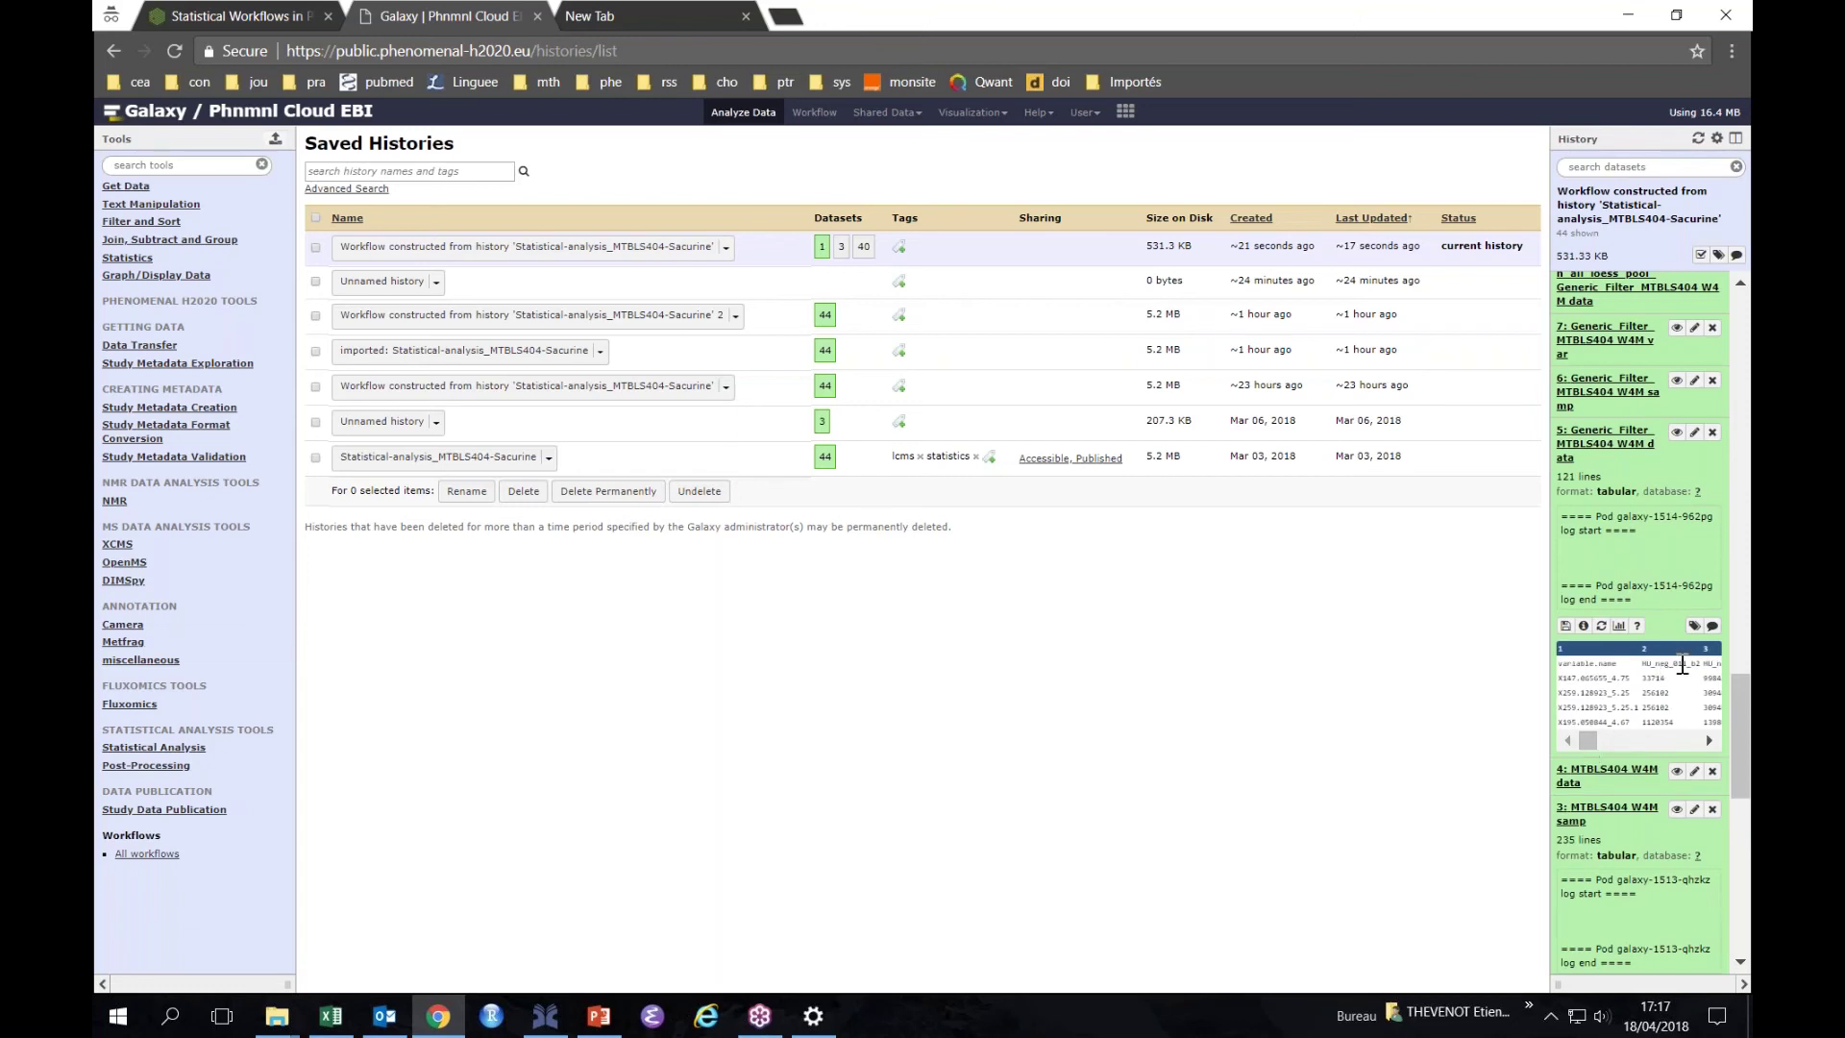
left_click_drag(1588, 740, 1591, 738)
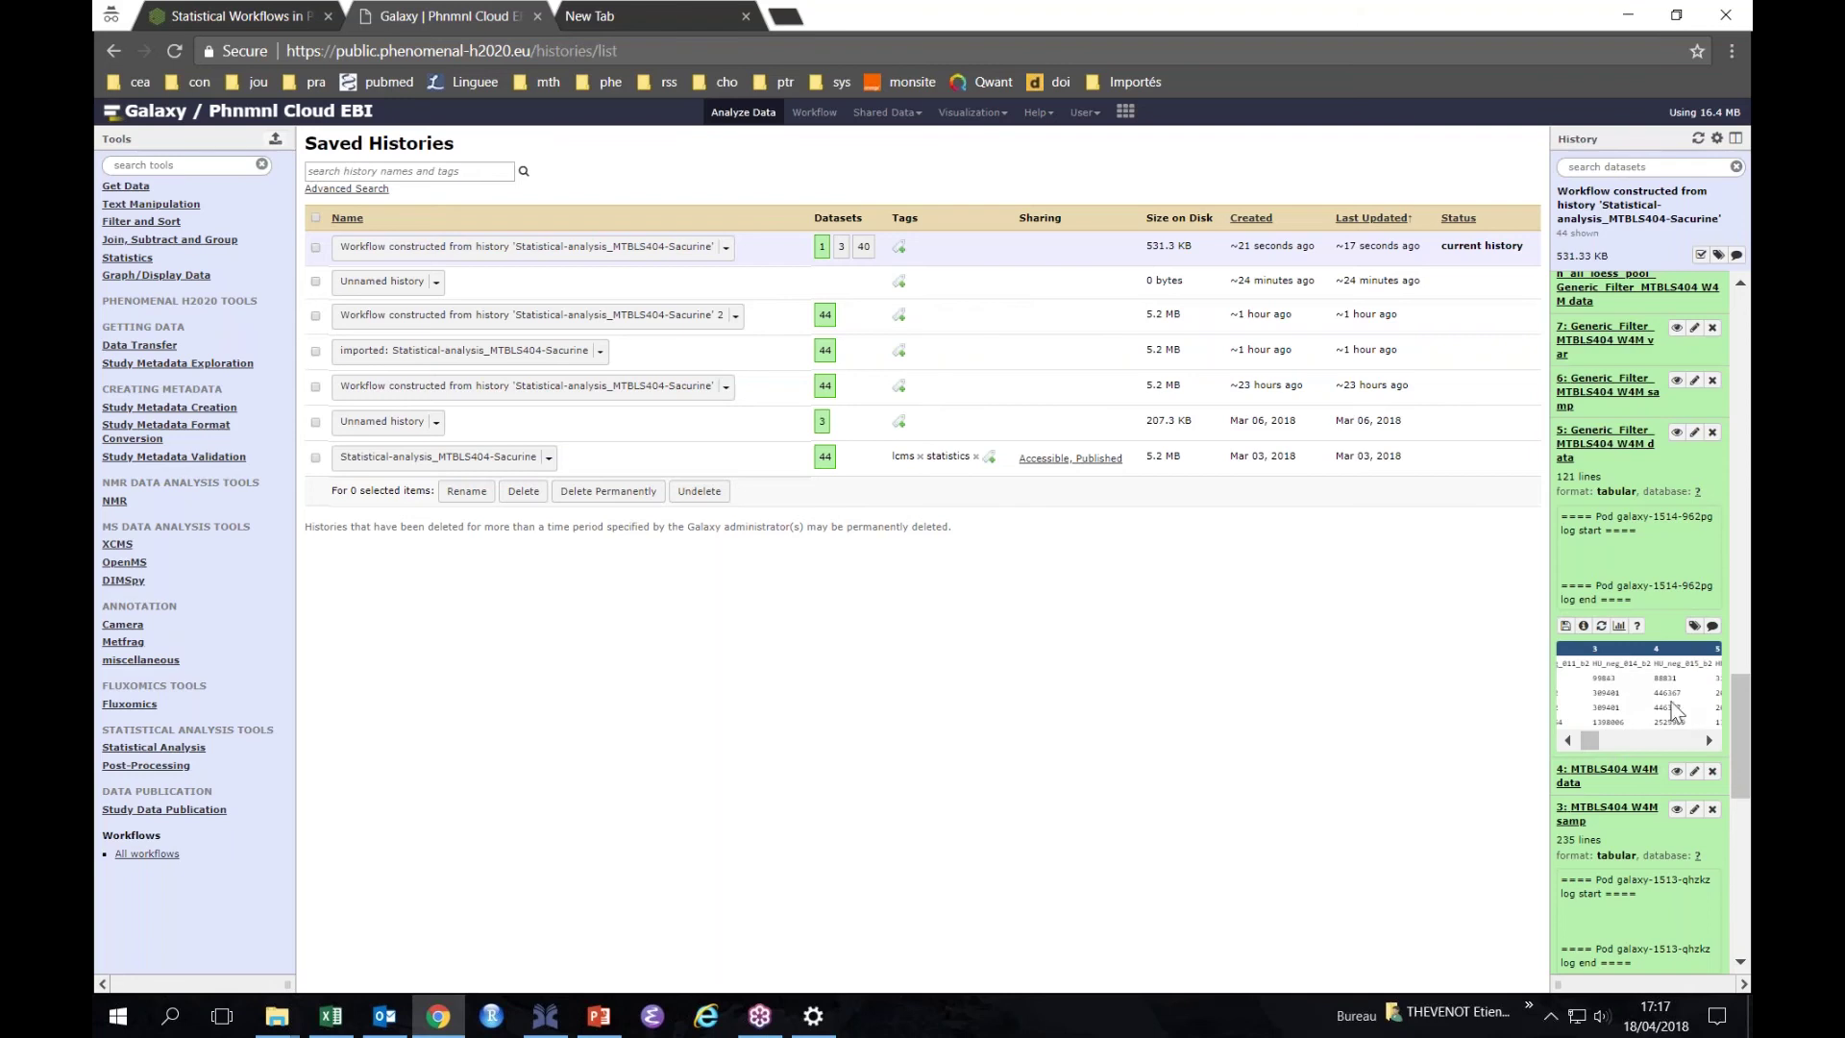
left_click_drag(1744, 699, 1733, 661)
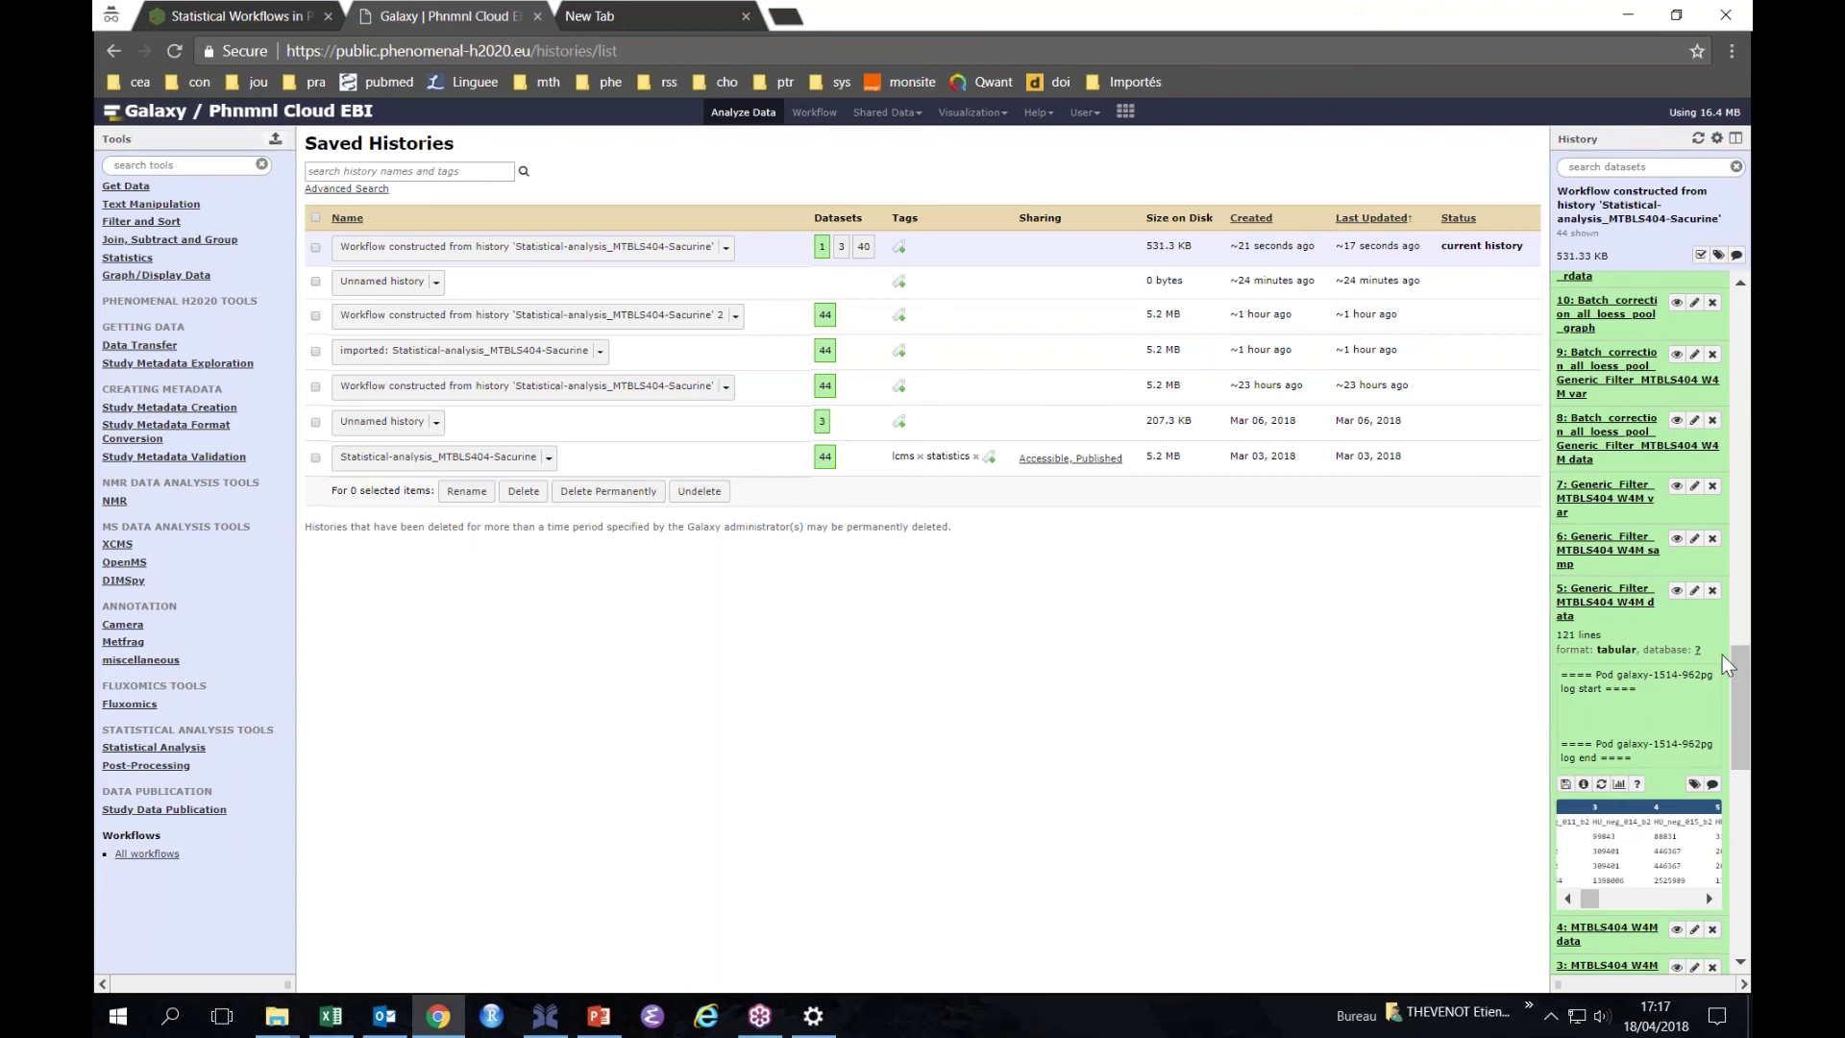
left_click_drag(1742, 680, 1741, 656)
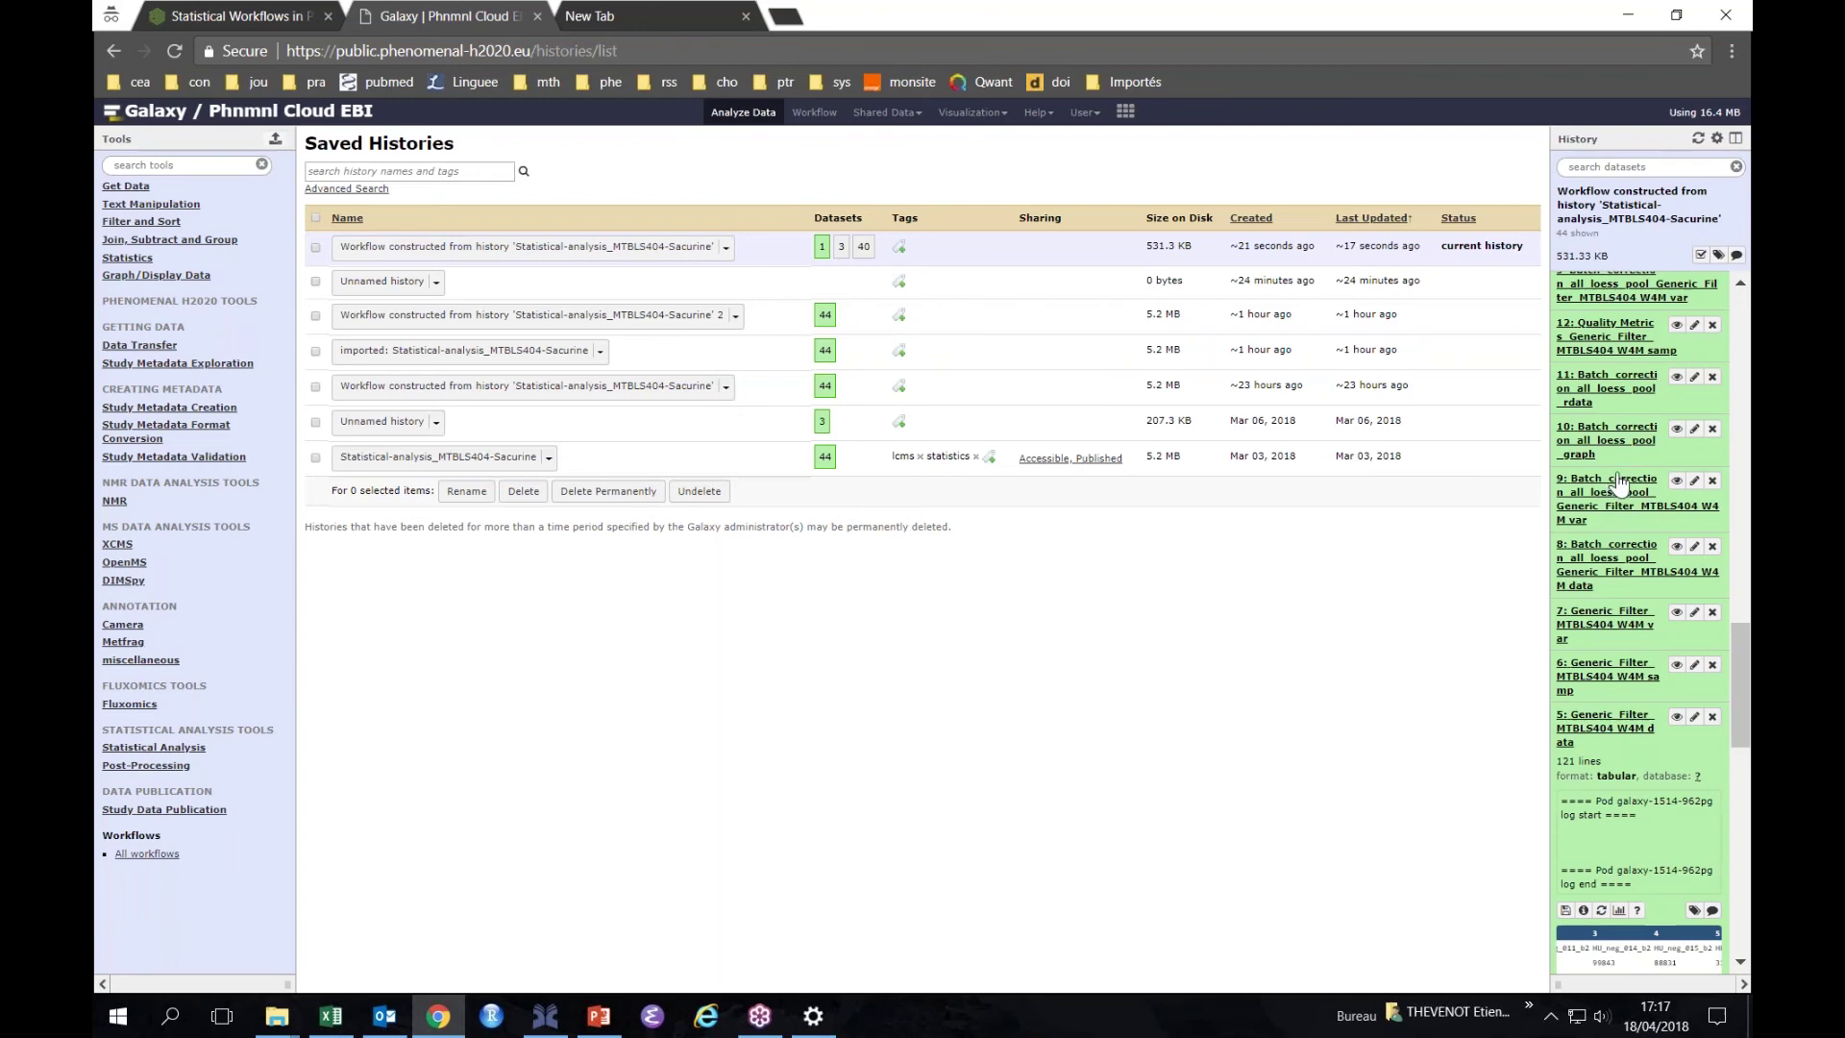
View the batch-correction graph, then display dataset 14's Quality Metrics figure PDF.
left_click(1677, 430)
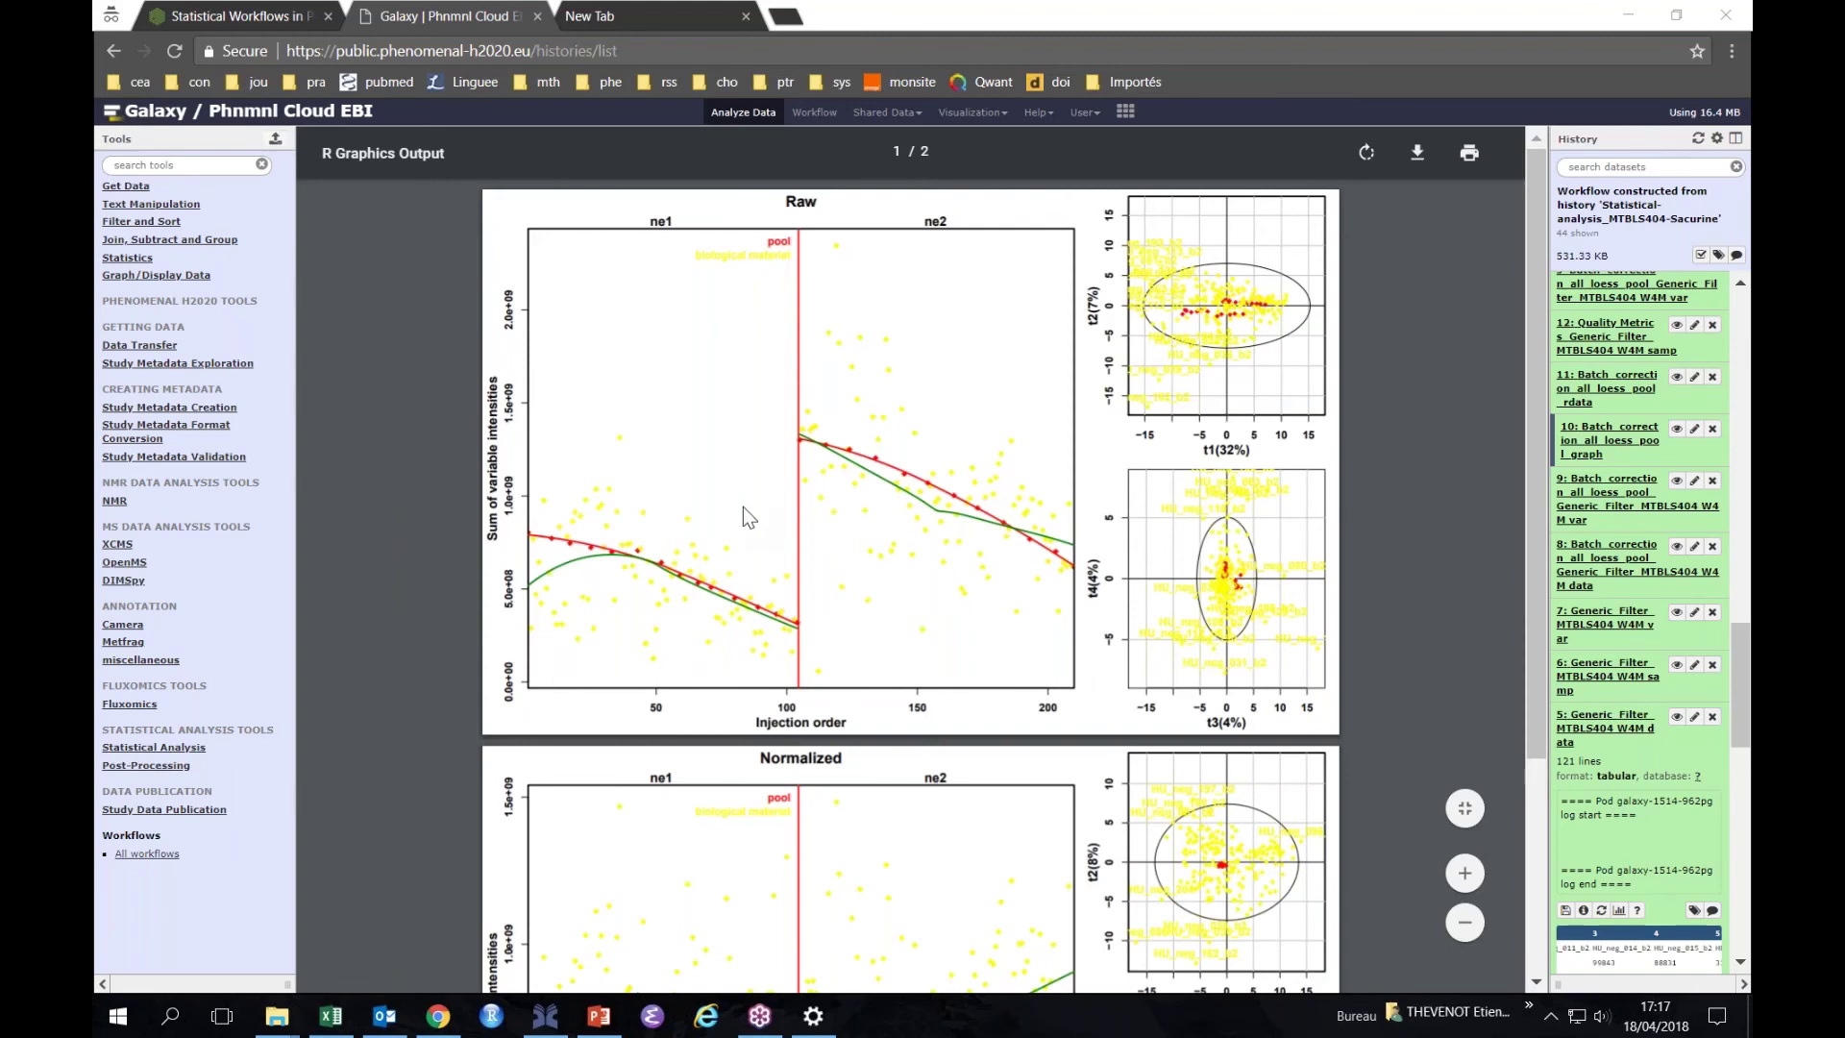
scroll(742, 506, "down", 2)
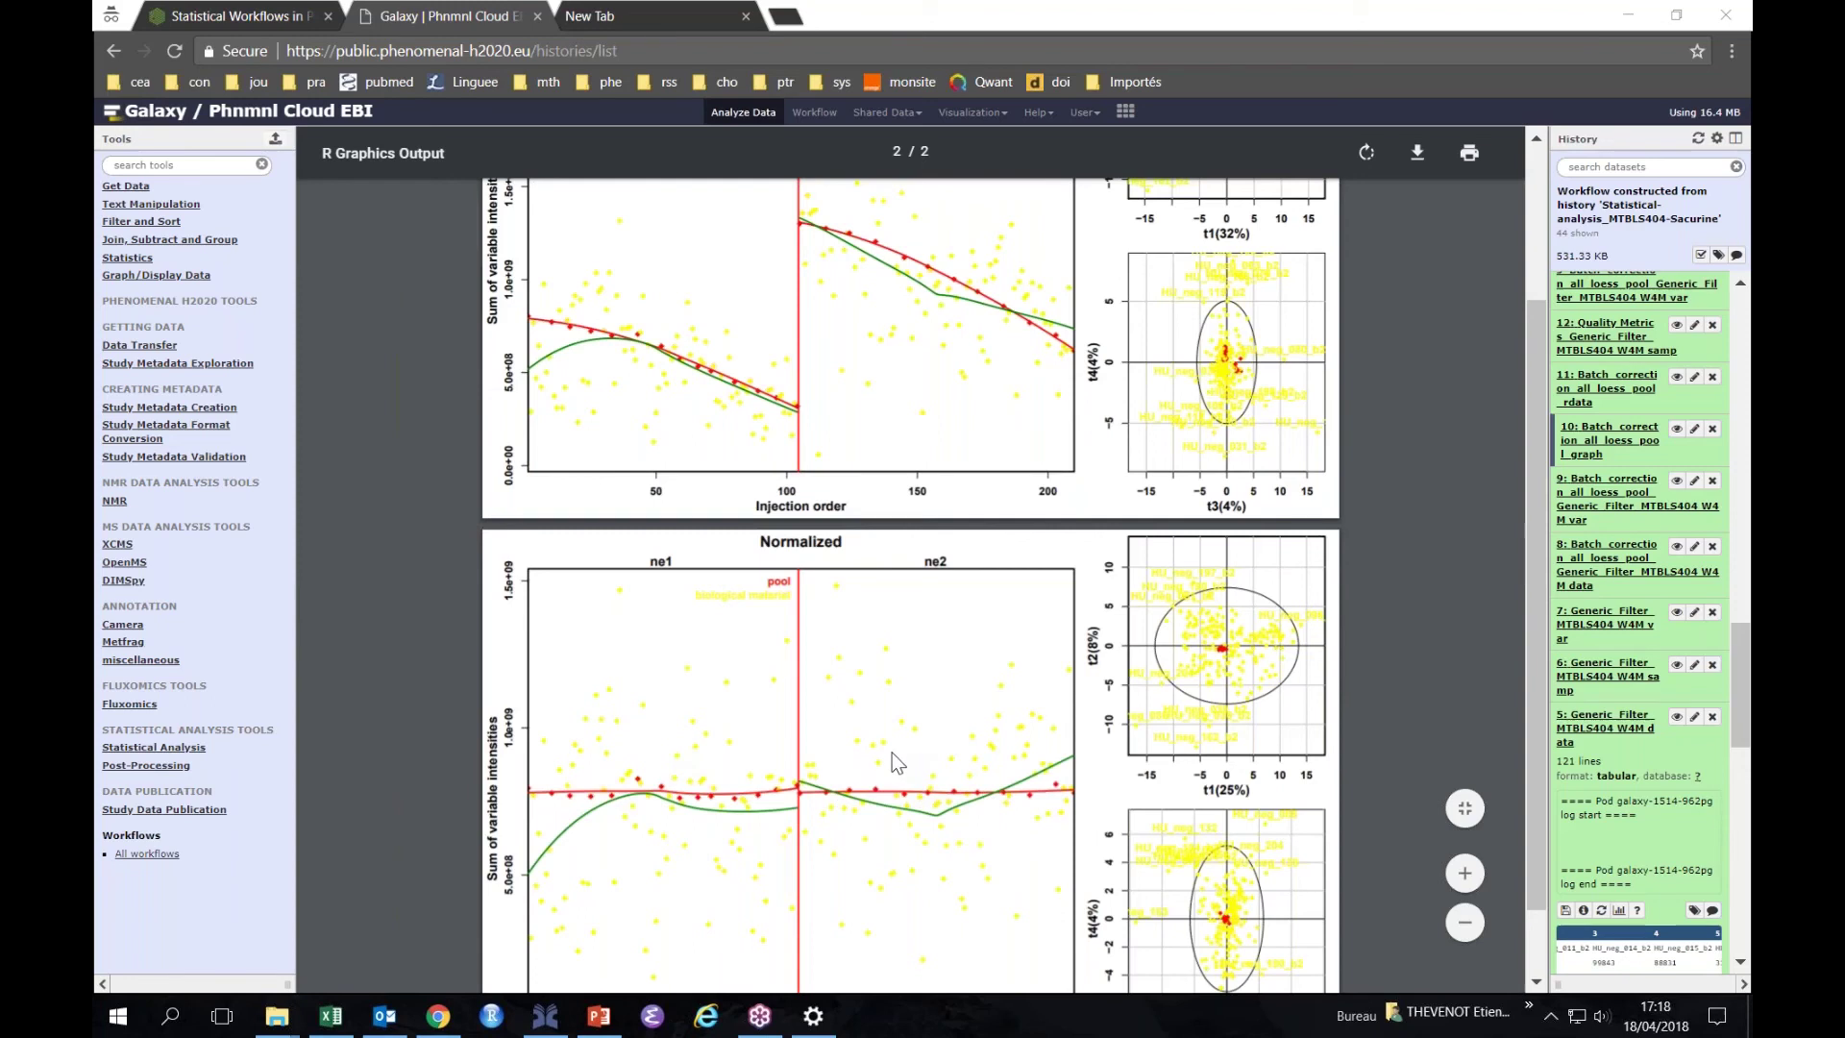
scroll(892, 752, "down", 1)
scroll(888, 753, "up", 3)
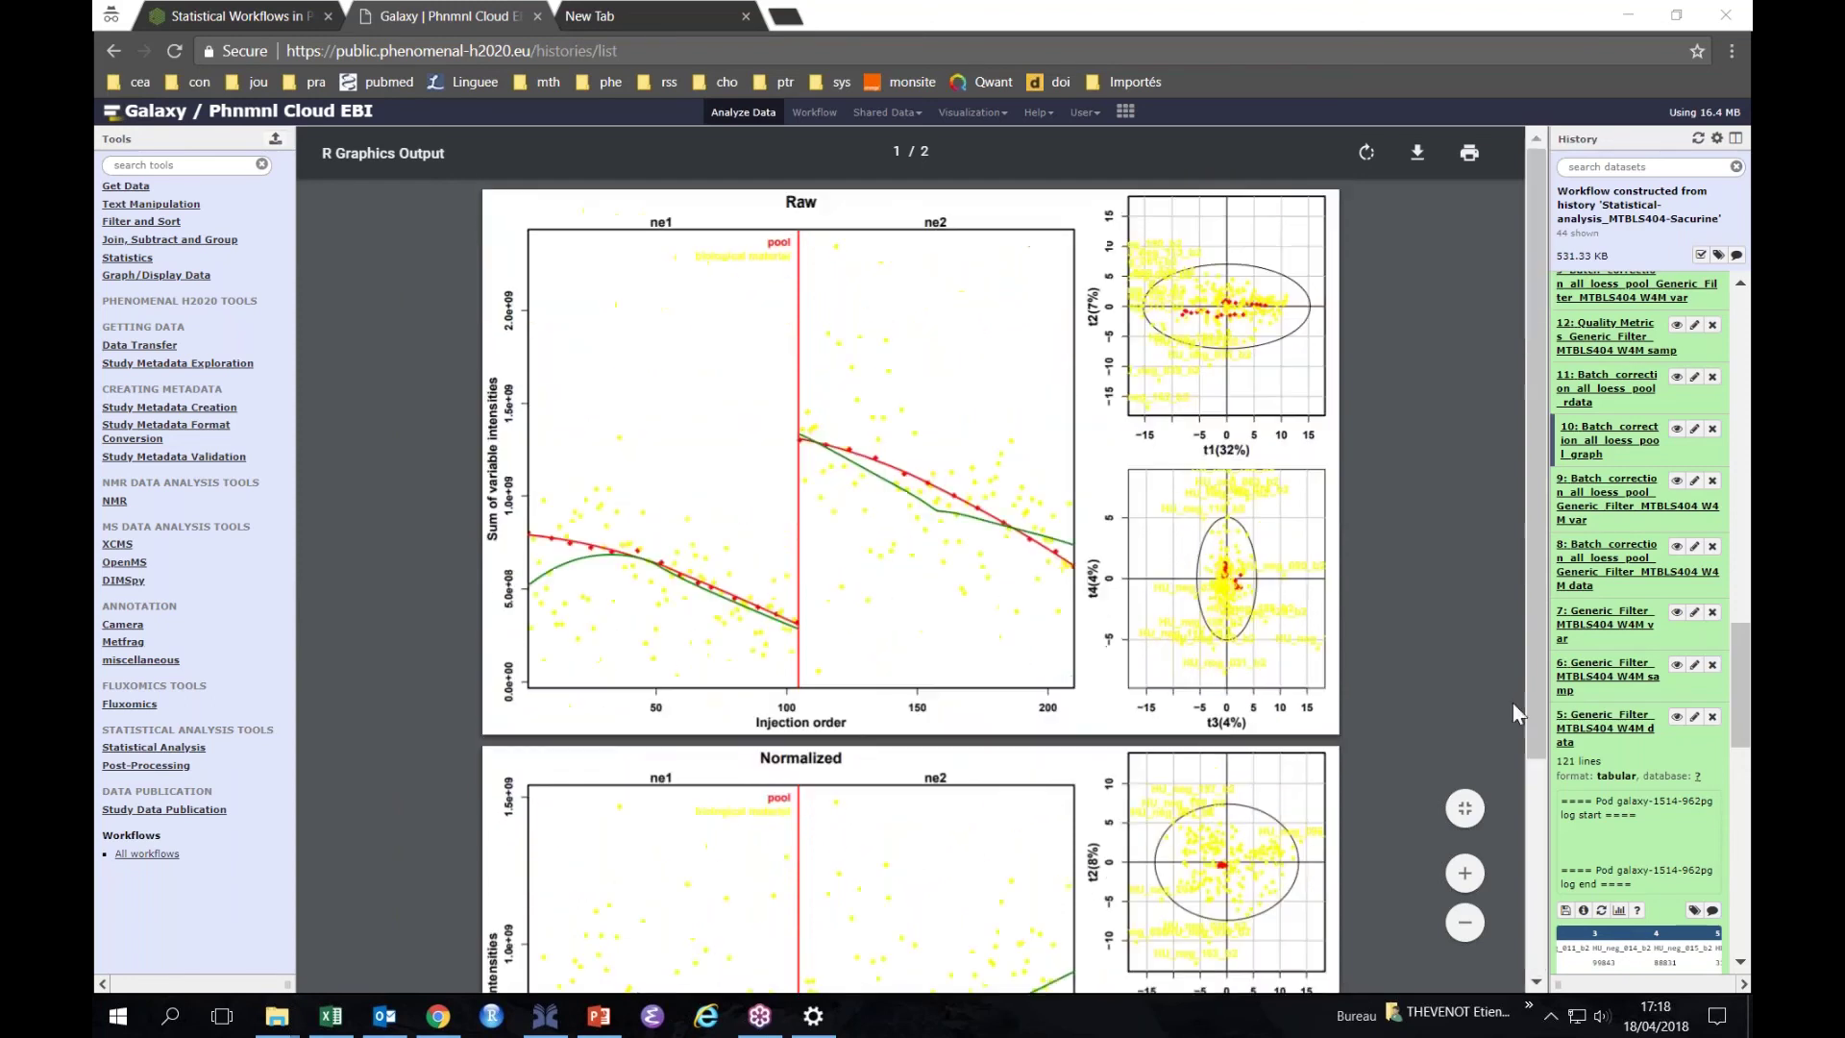
scroll(1677, 460, "up", 3)
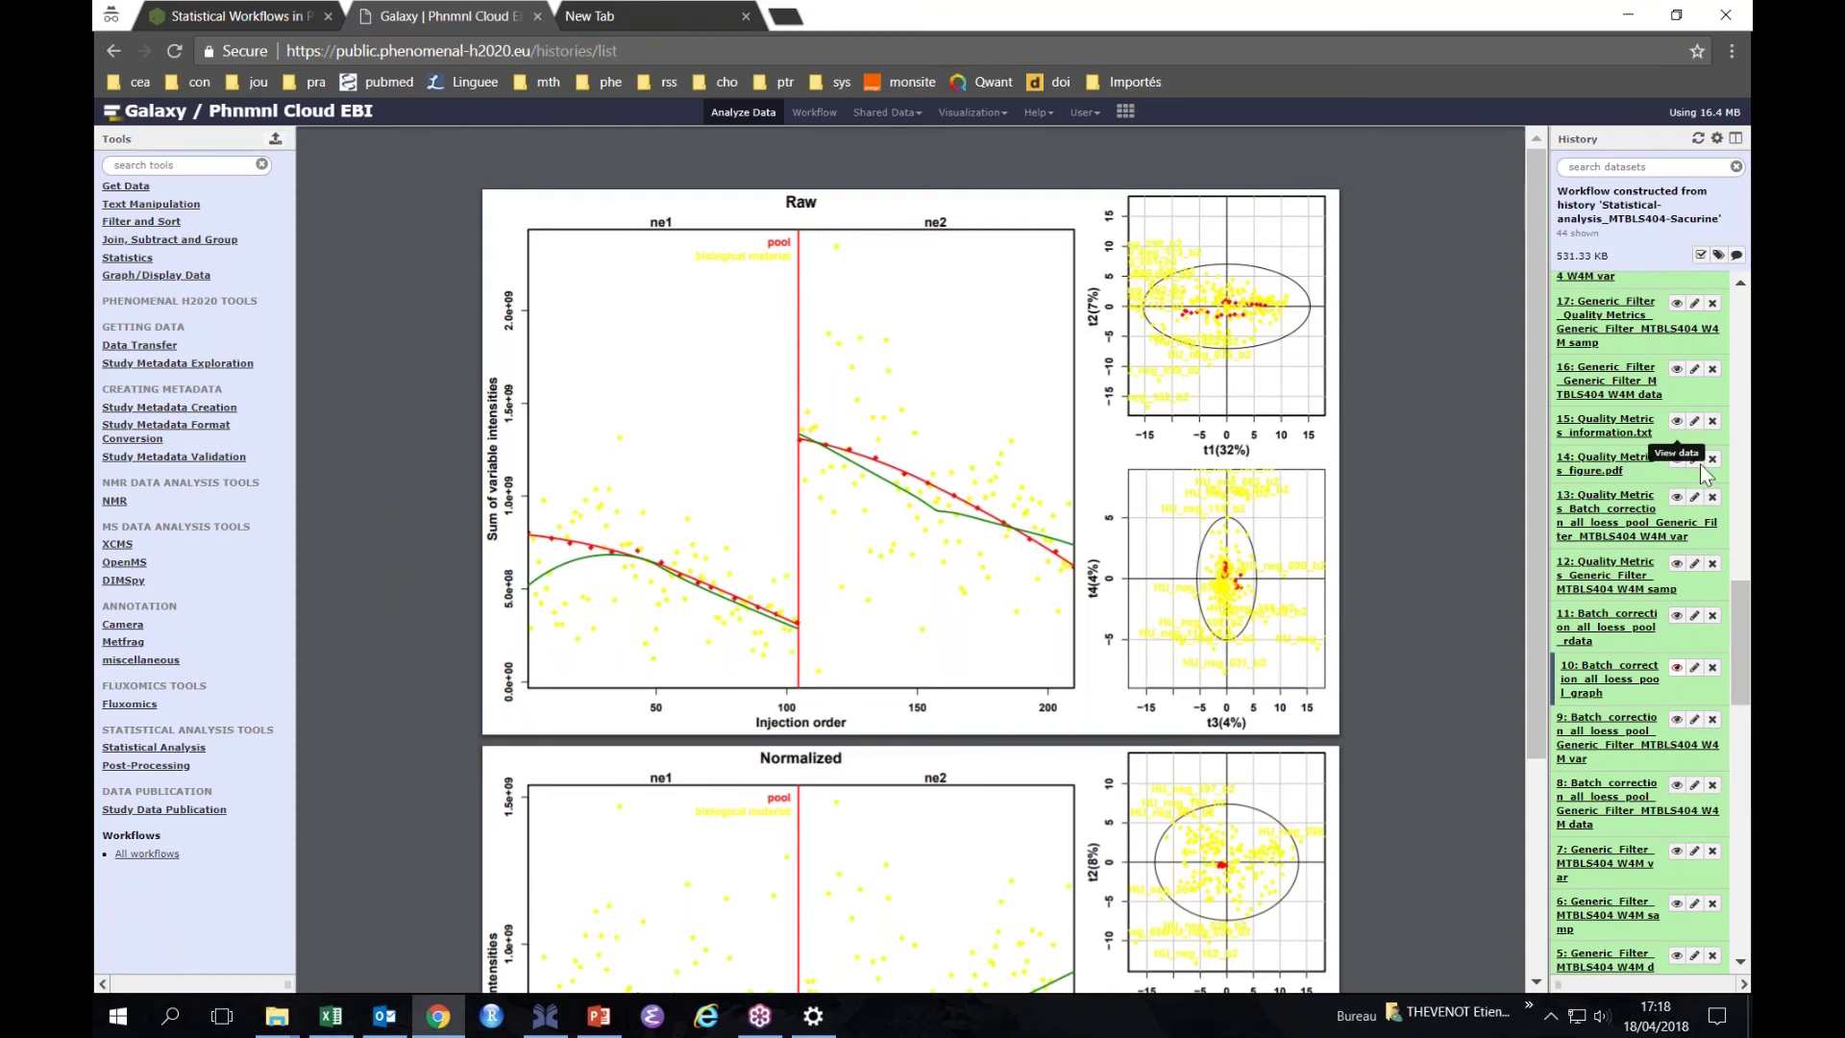
scroll(1736, 588, "up", 1)
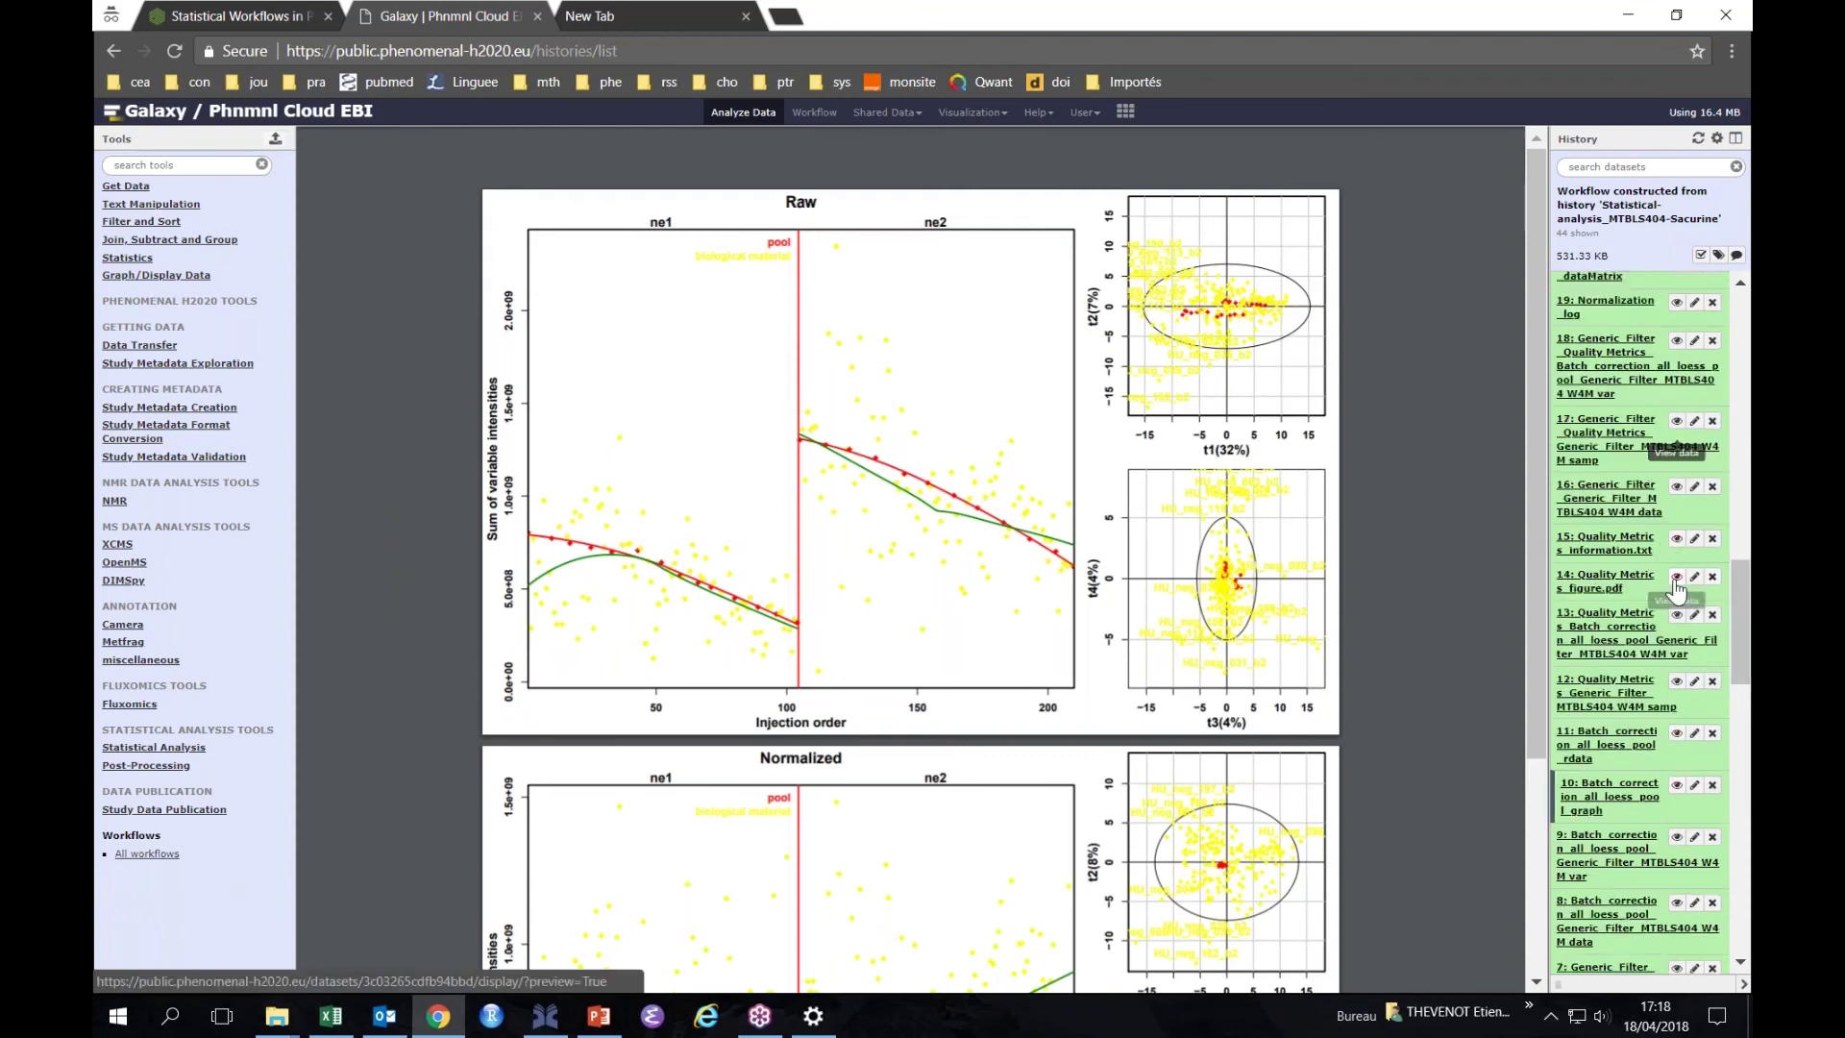
left_click(1676, 580)
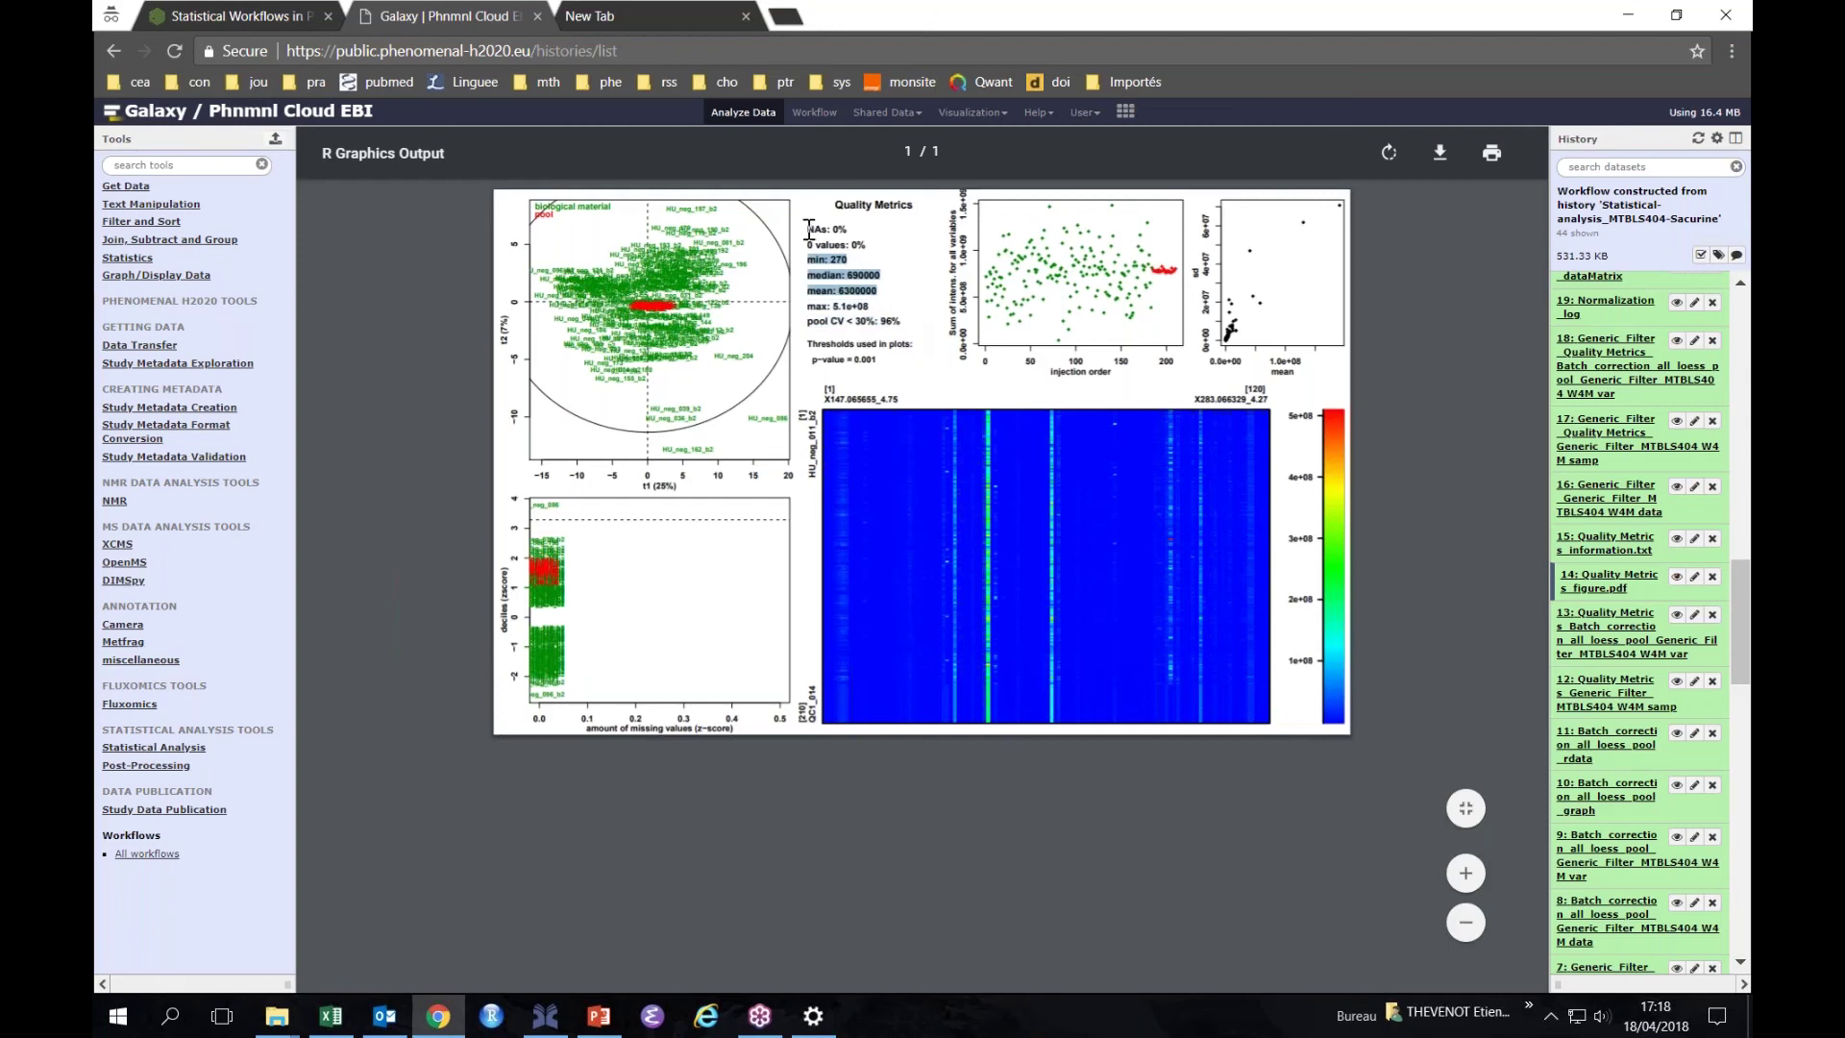
left_click_drag(810, 229, 873, 242)
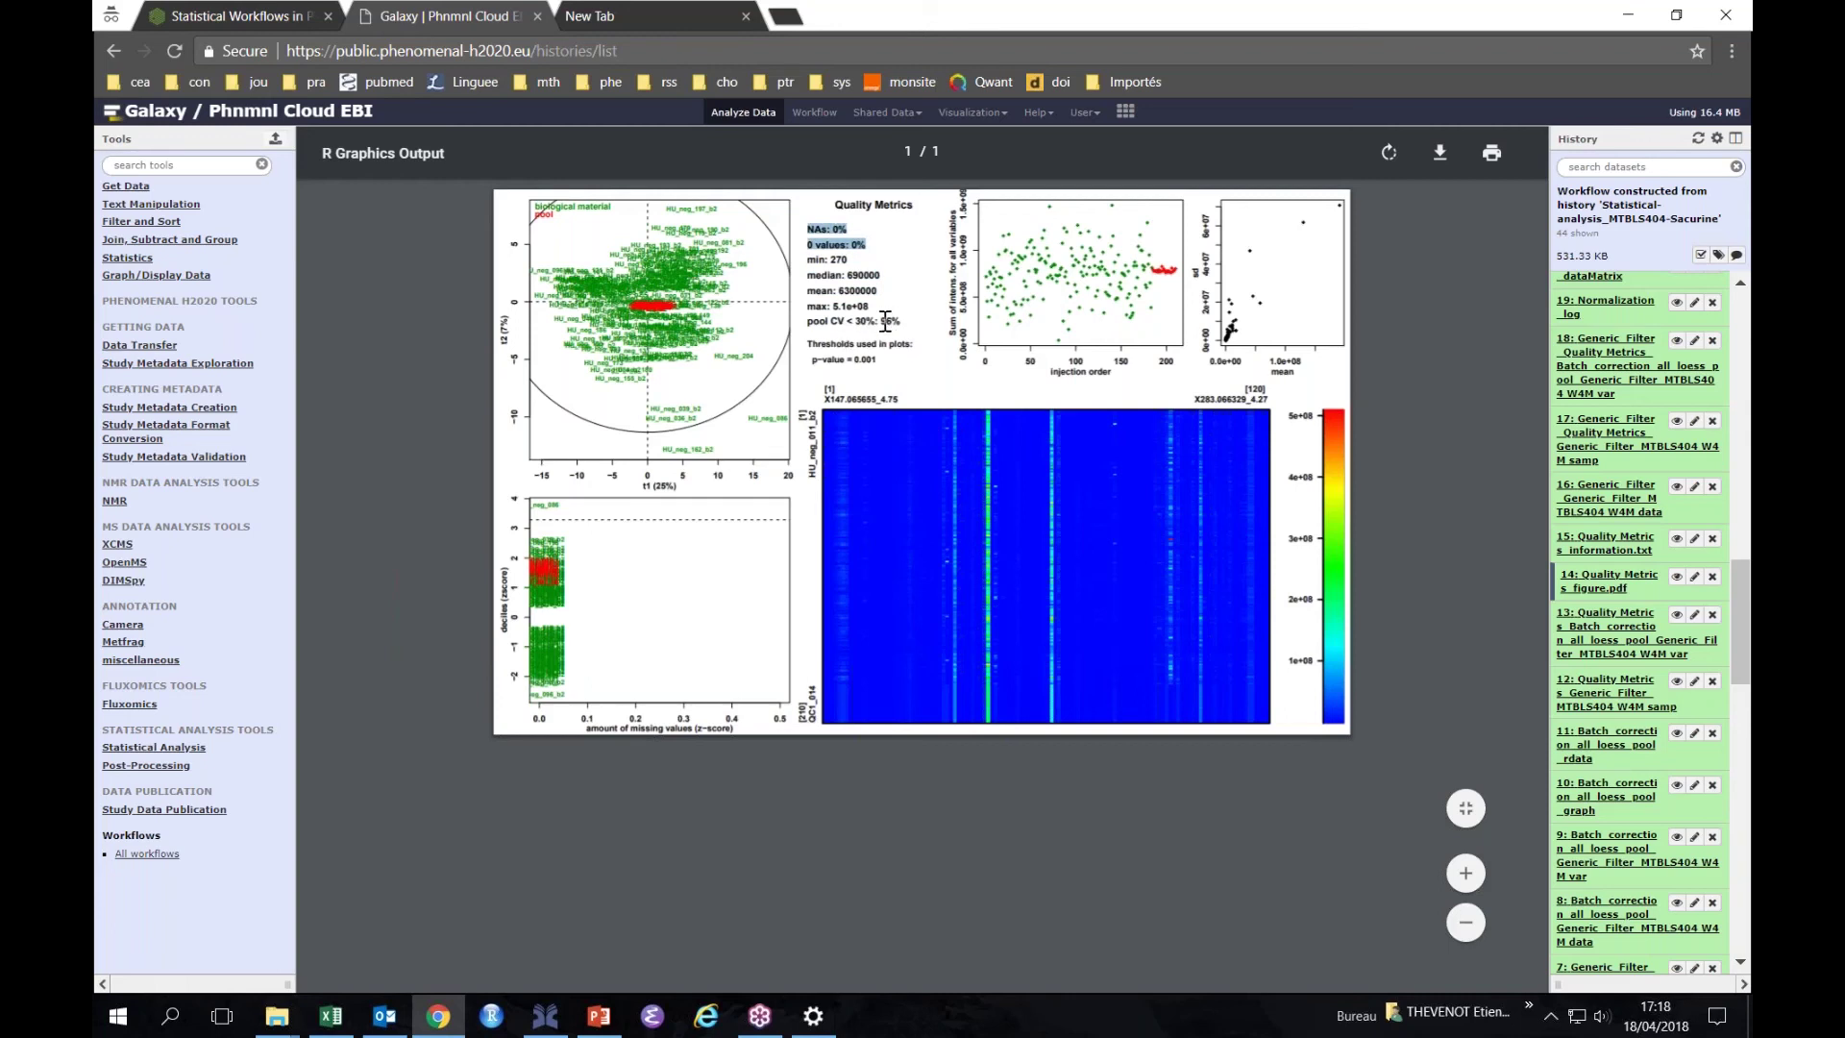
left_click_drag(882, 321, 903, 322)
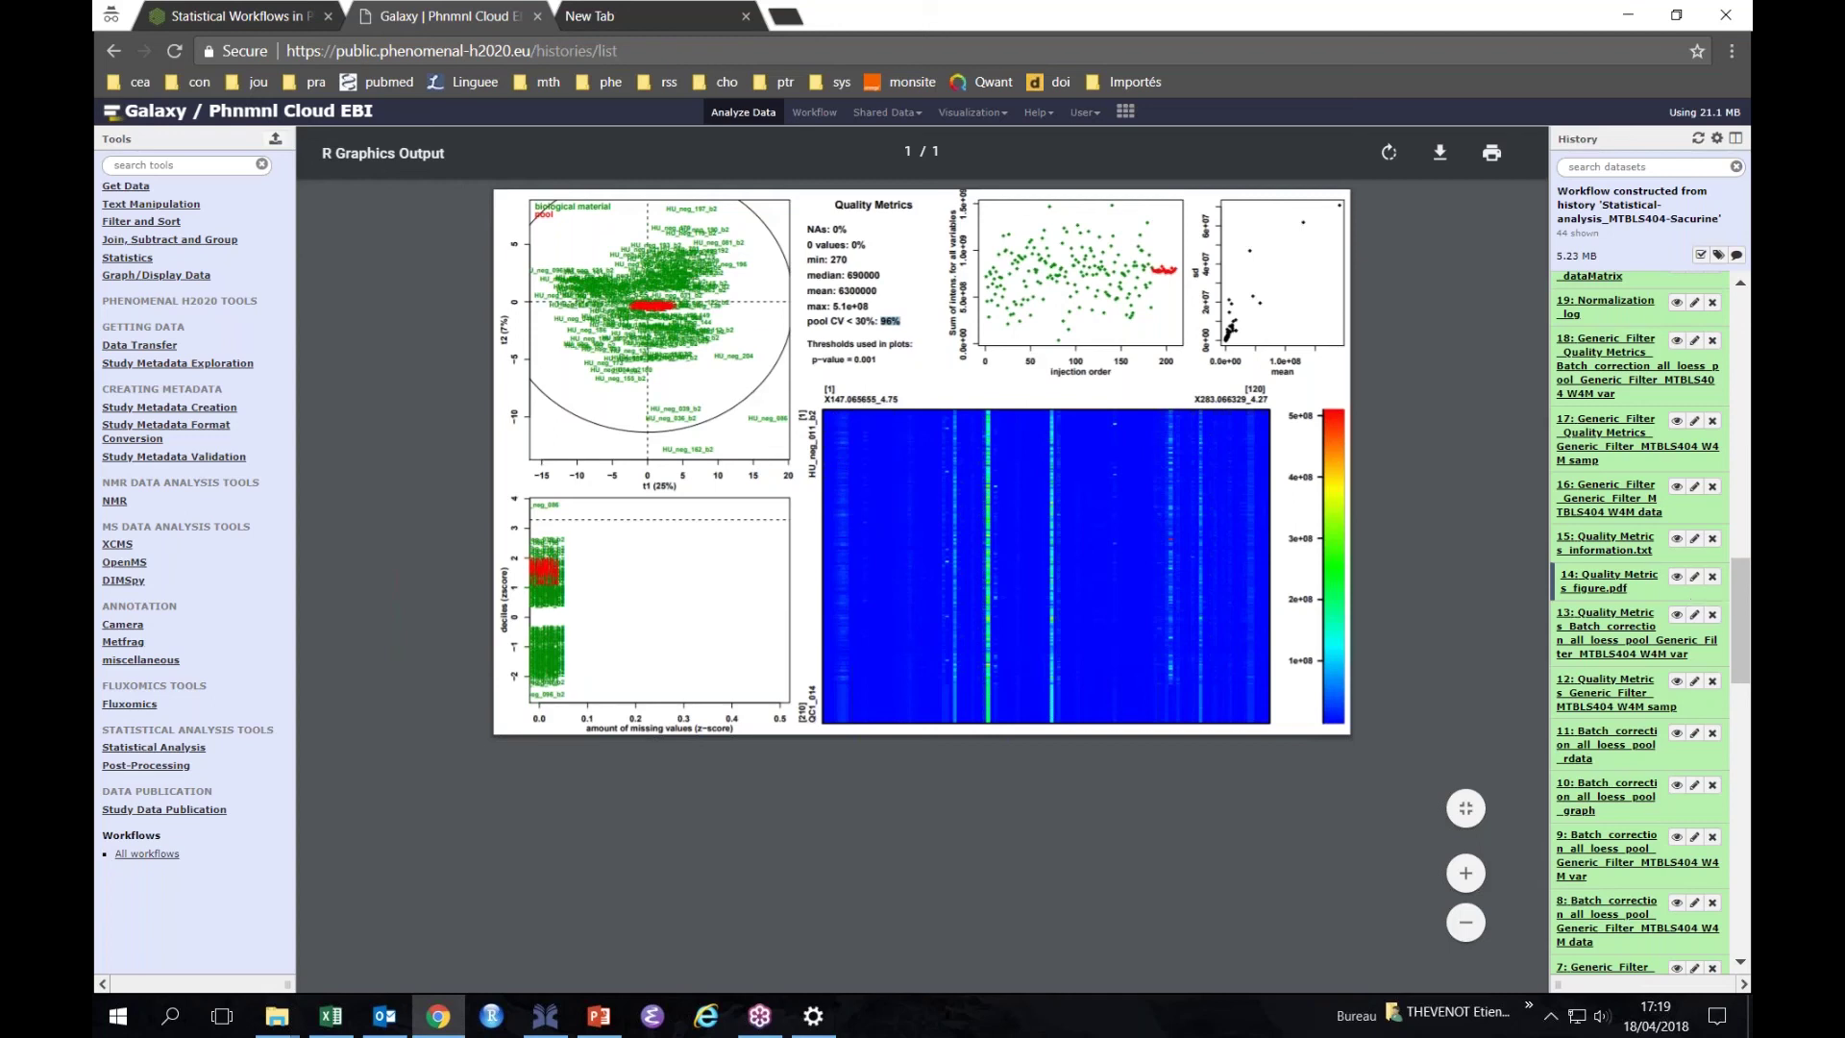
scroll(1739, 575, "up", 1)
left_click_drag(1739, 575, 1735, 530)
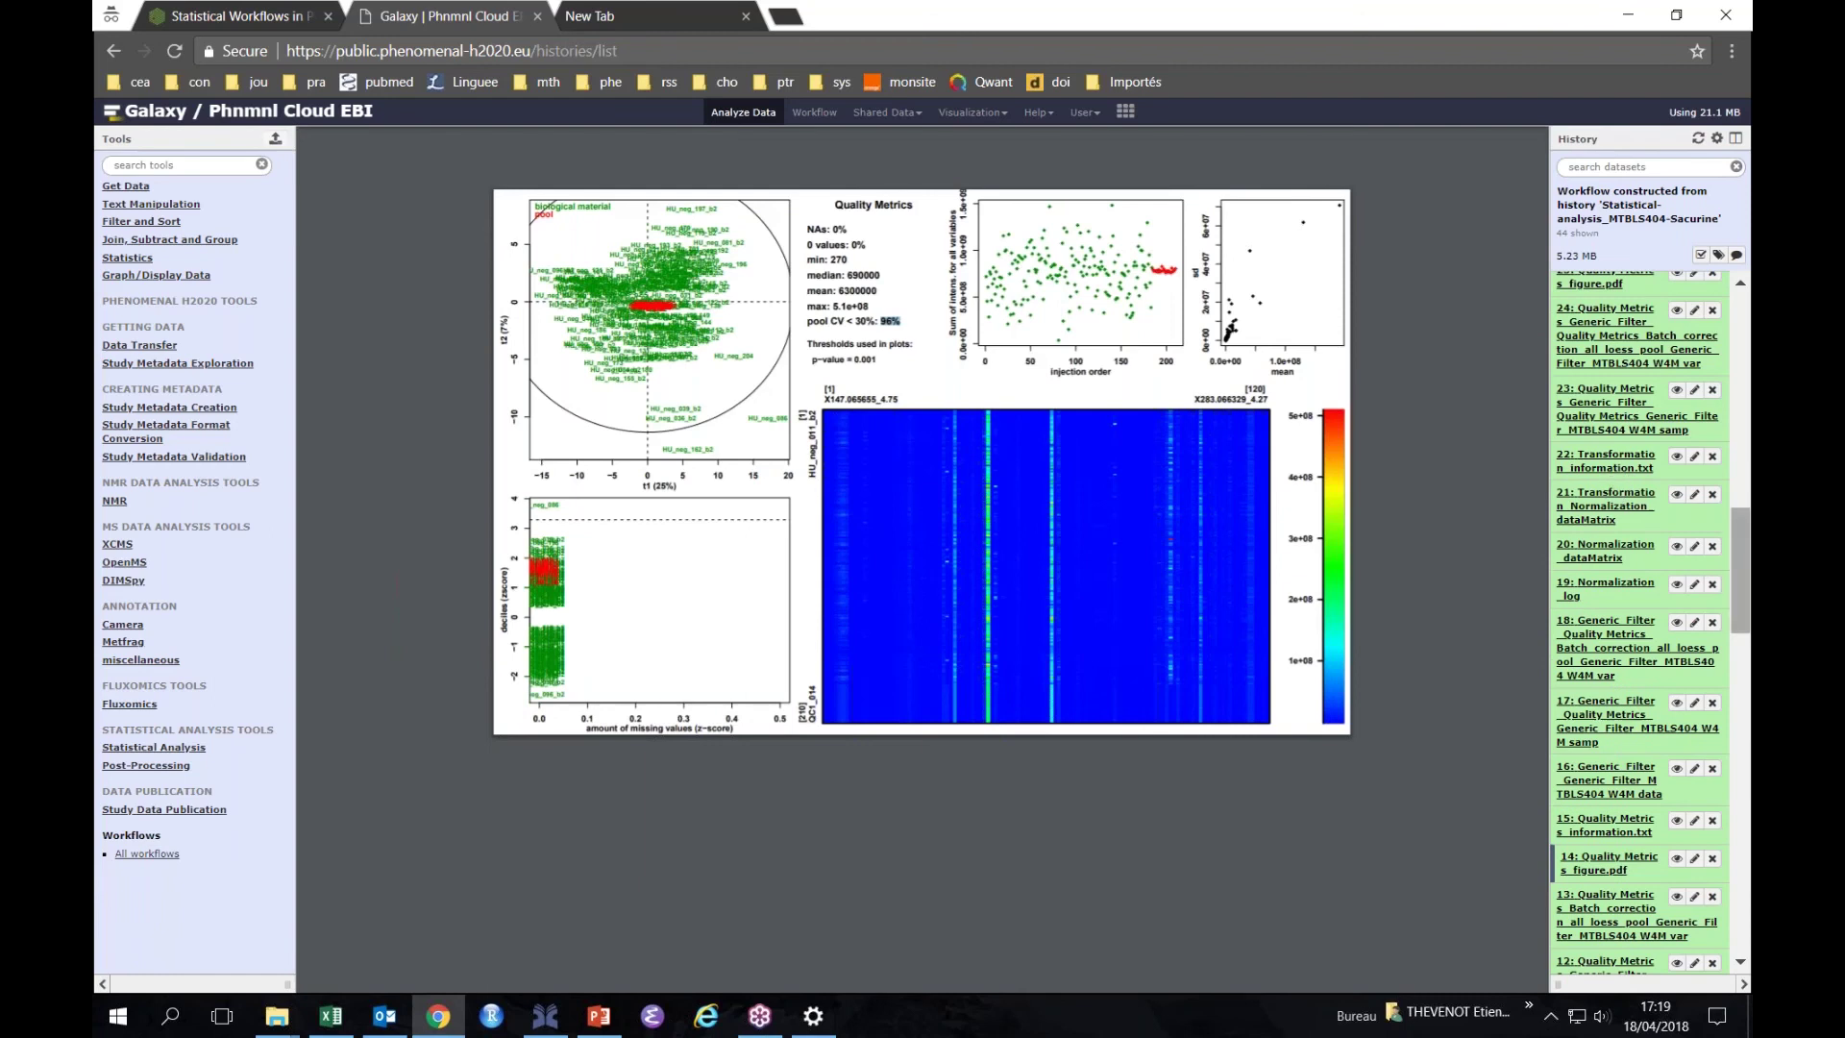
left_click_drag(1736, 556, 1734, 446)
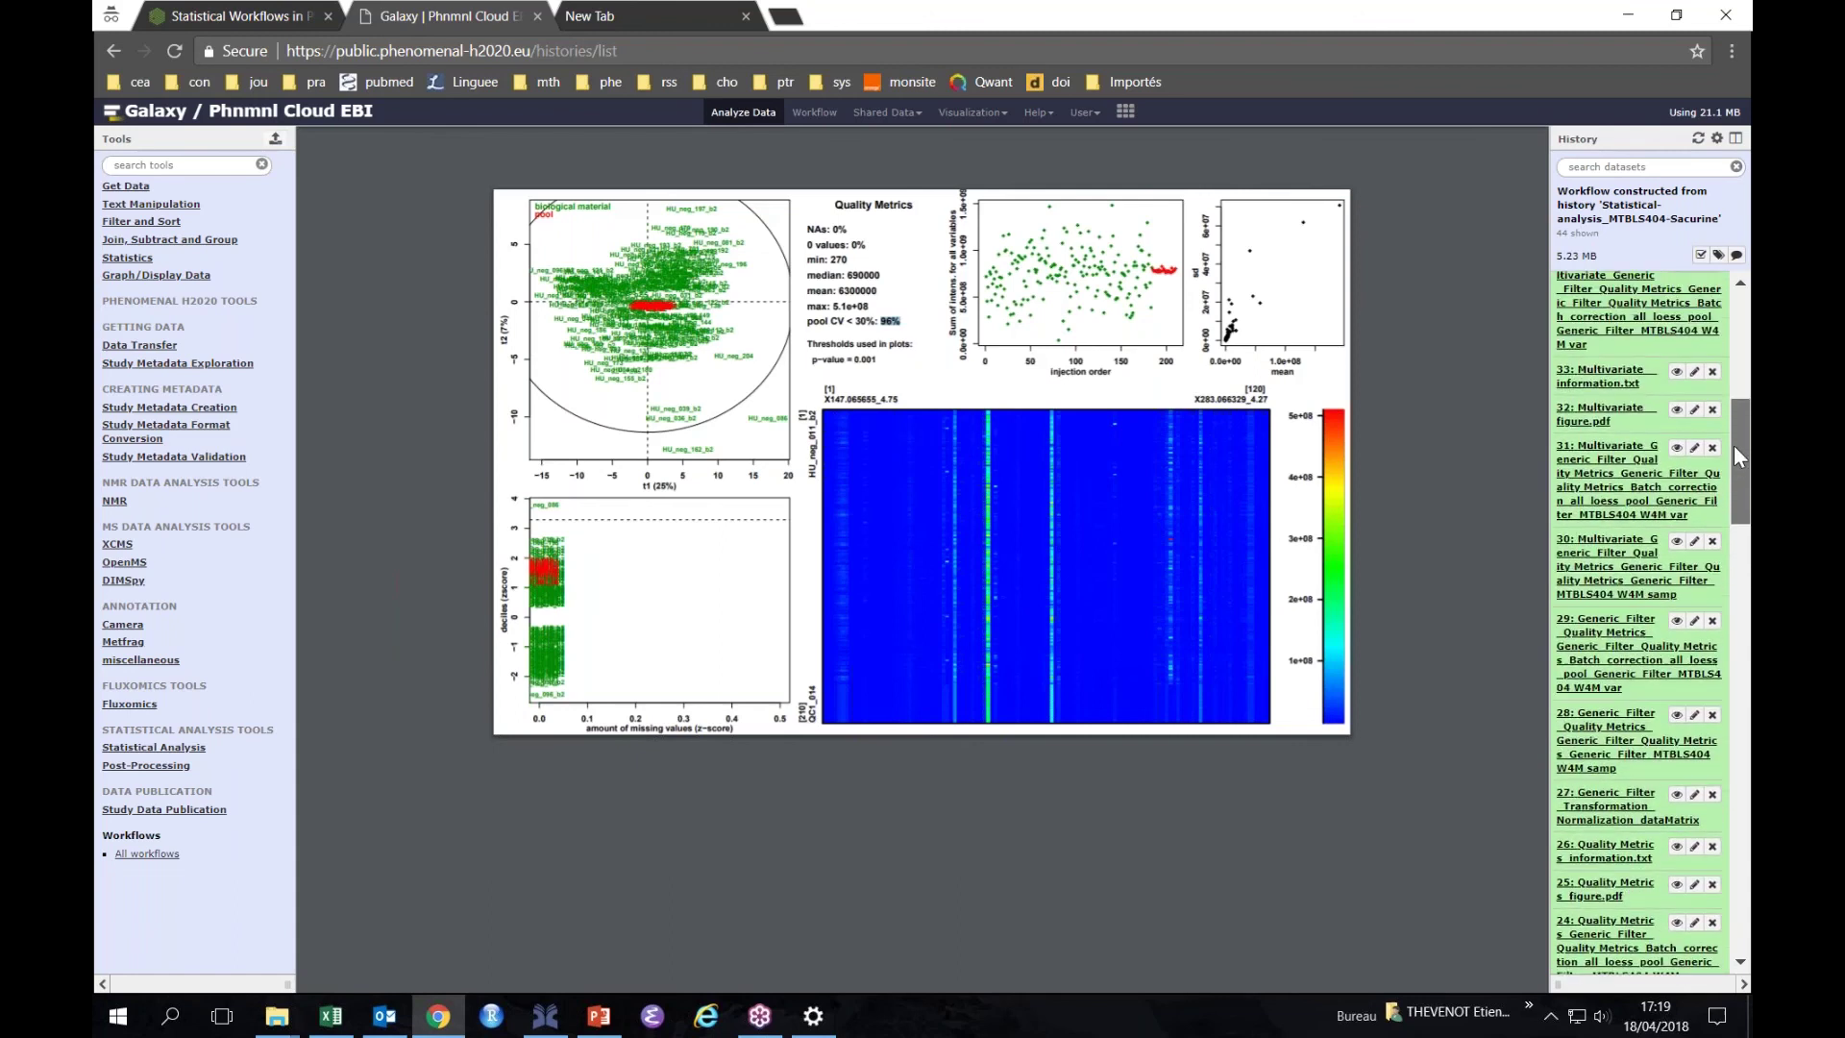
View dataset 32's PCA figure and reload its settings into the Multivariate PCA, PLS and OPLS form.
left_click(1677, 410)
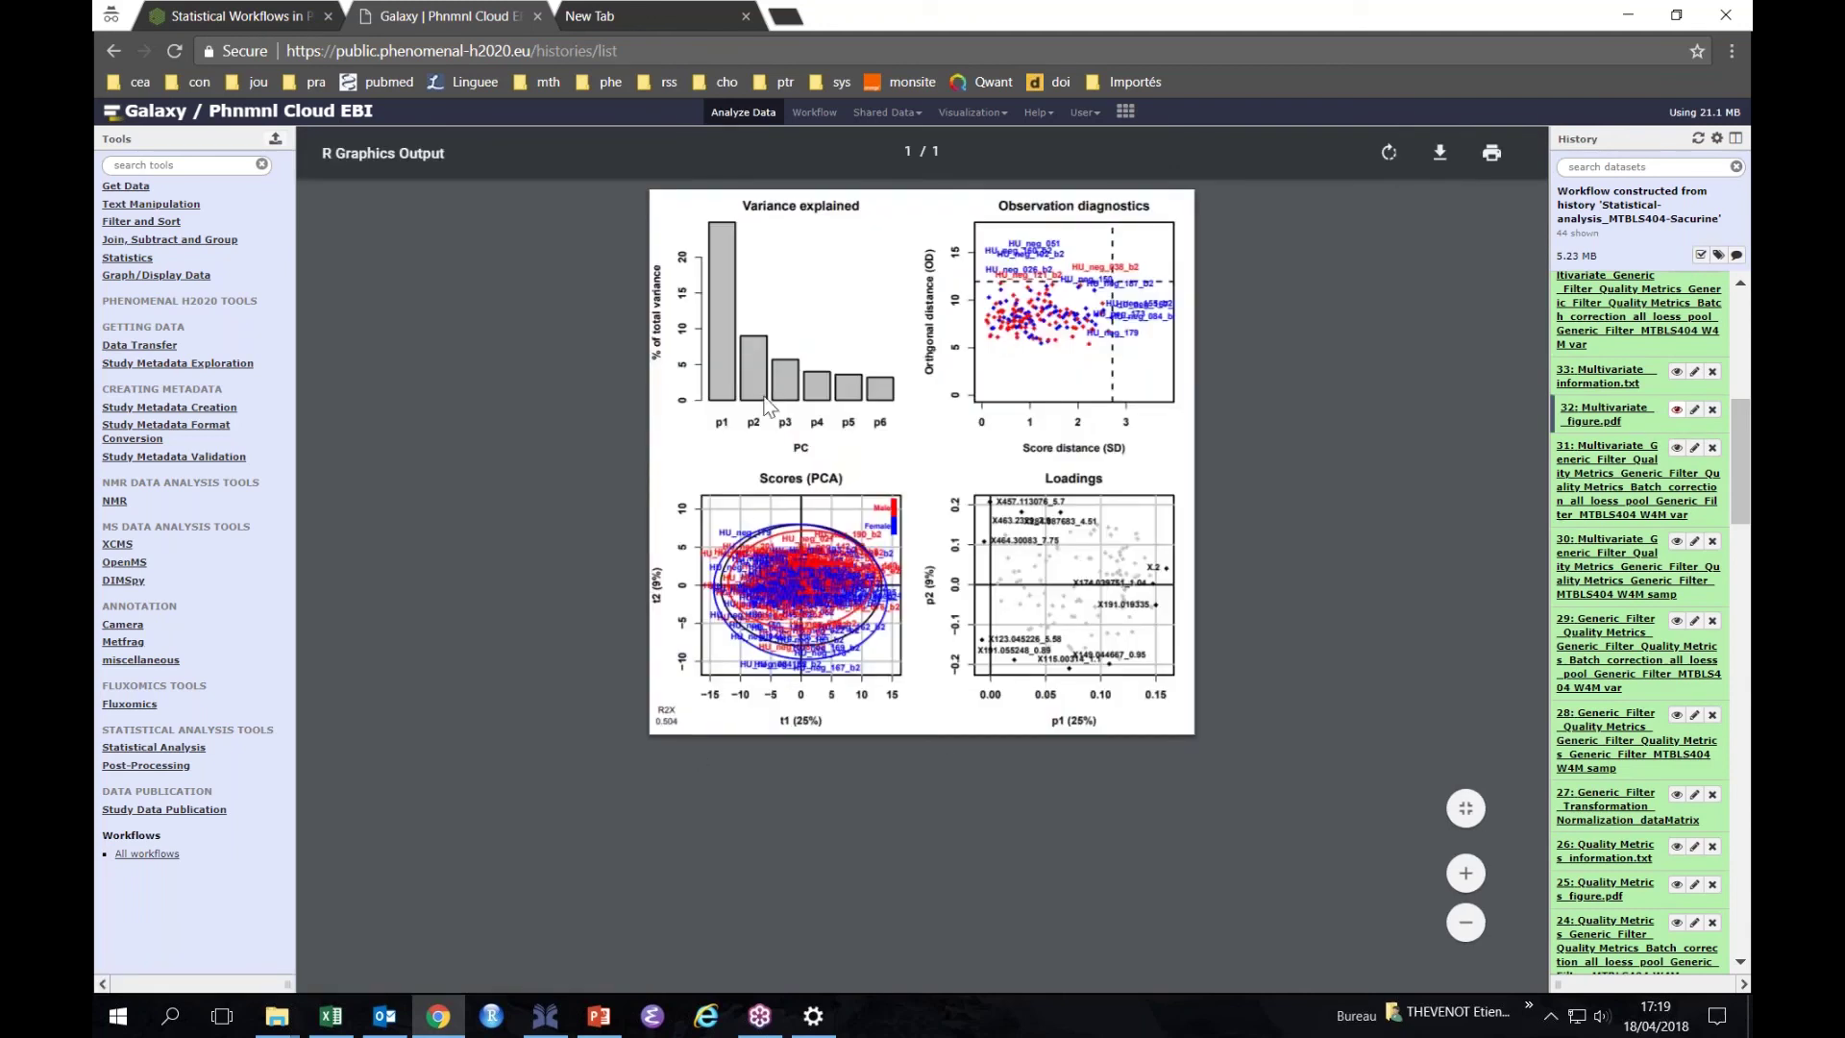
left_click(1600, 413)
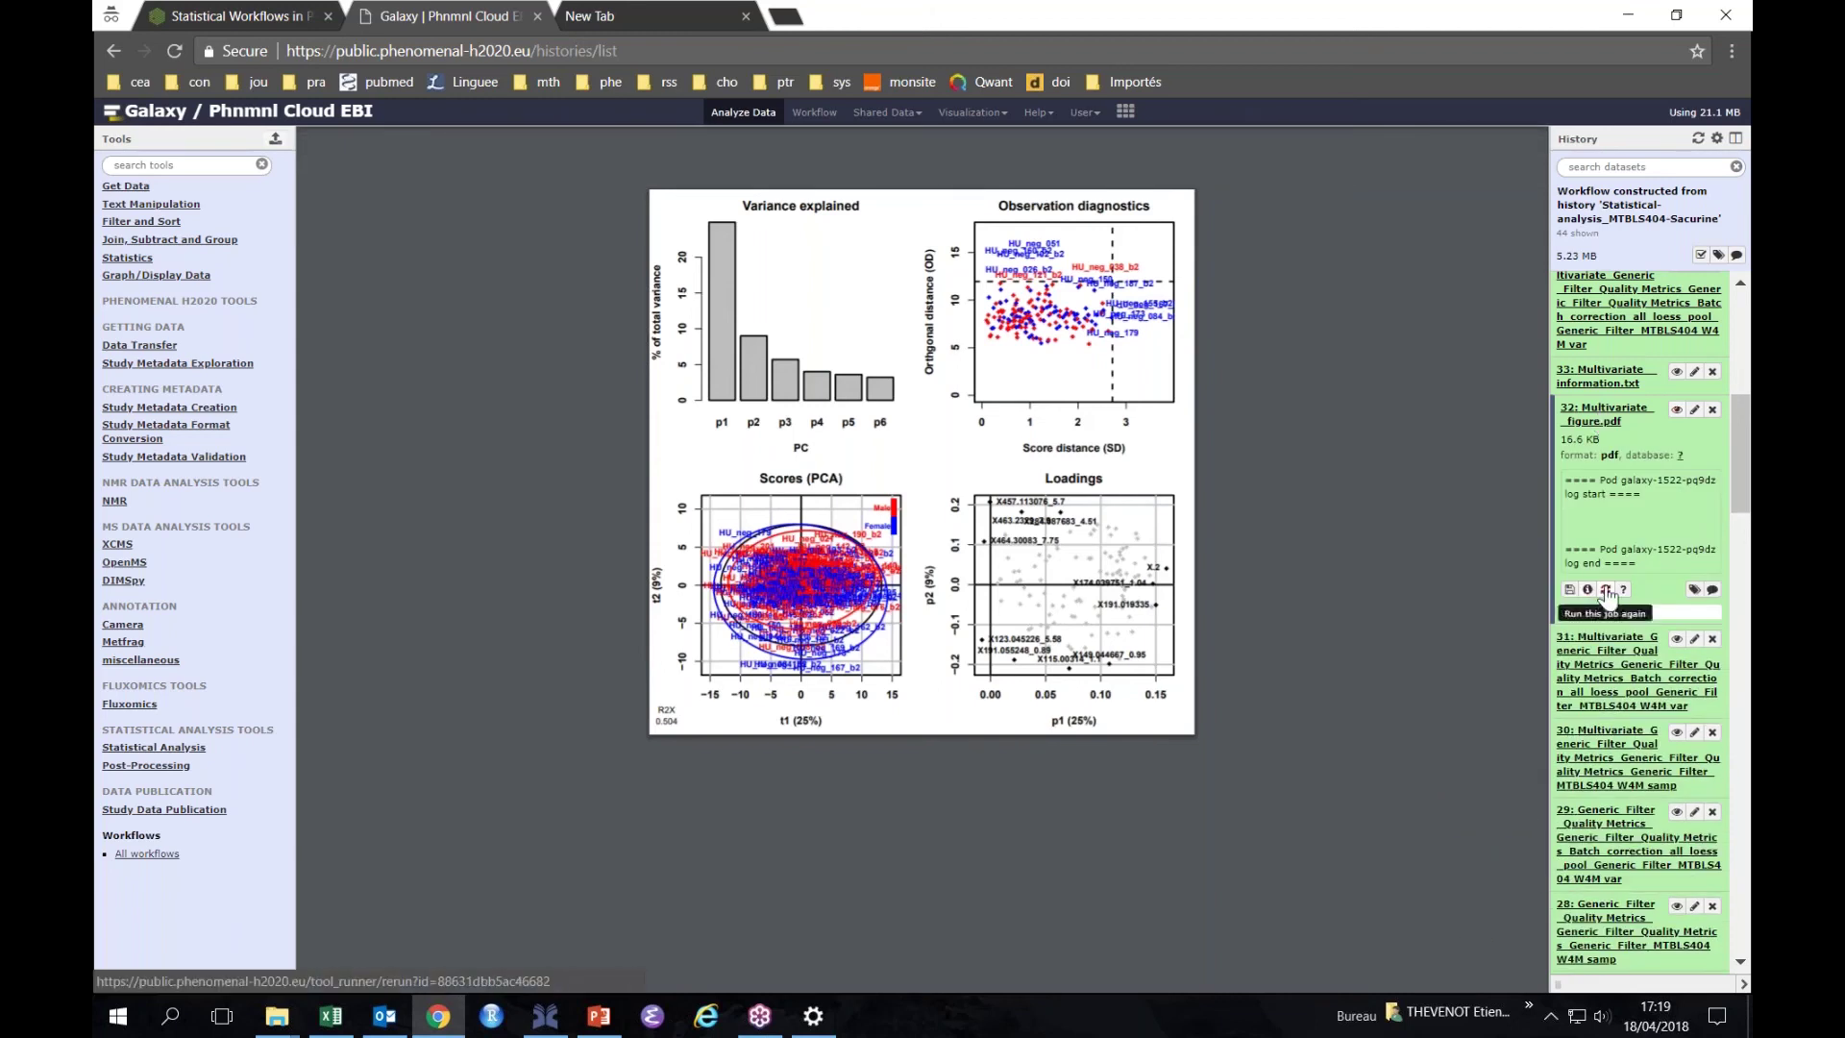
left_click(1583, 591)
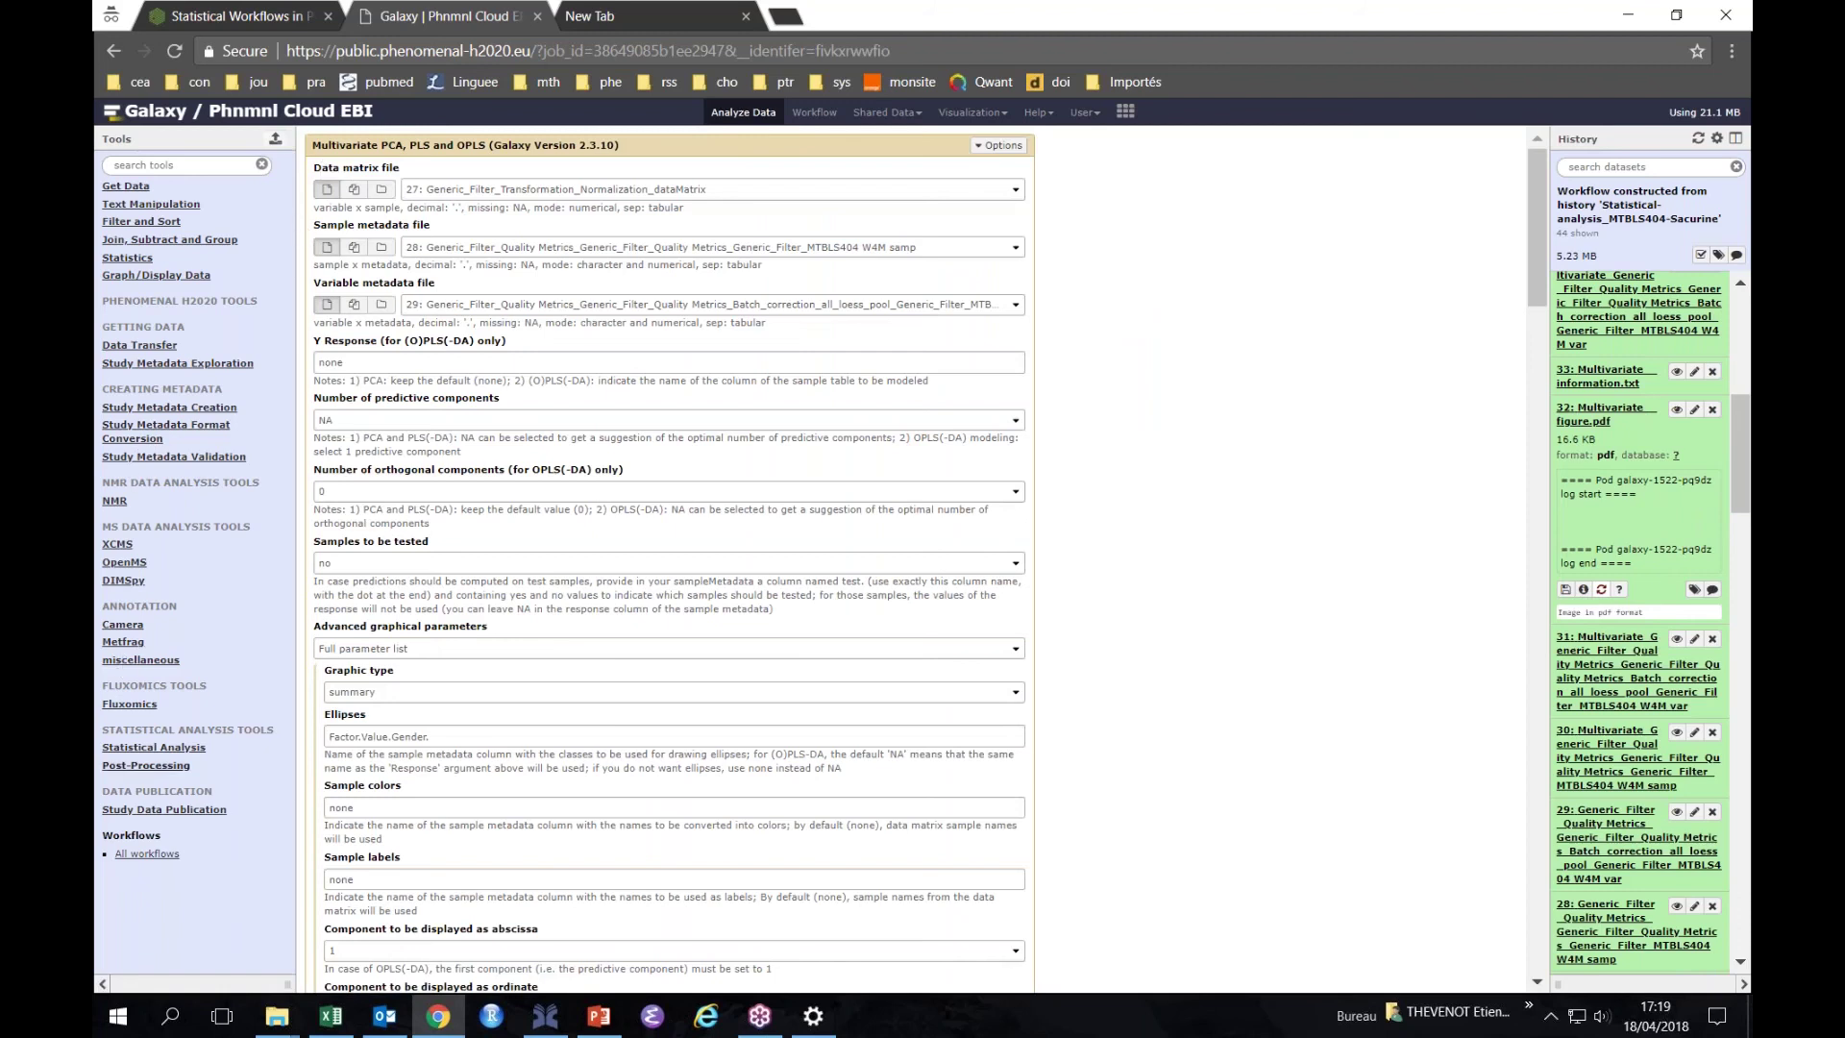
List the Statistical Analysis tools, note Y Response is none, and redisplay dataset 32's PCA figure.
left_click(151, 748)
scroll(186, 729, "down", 2)
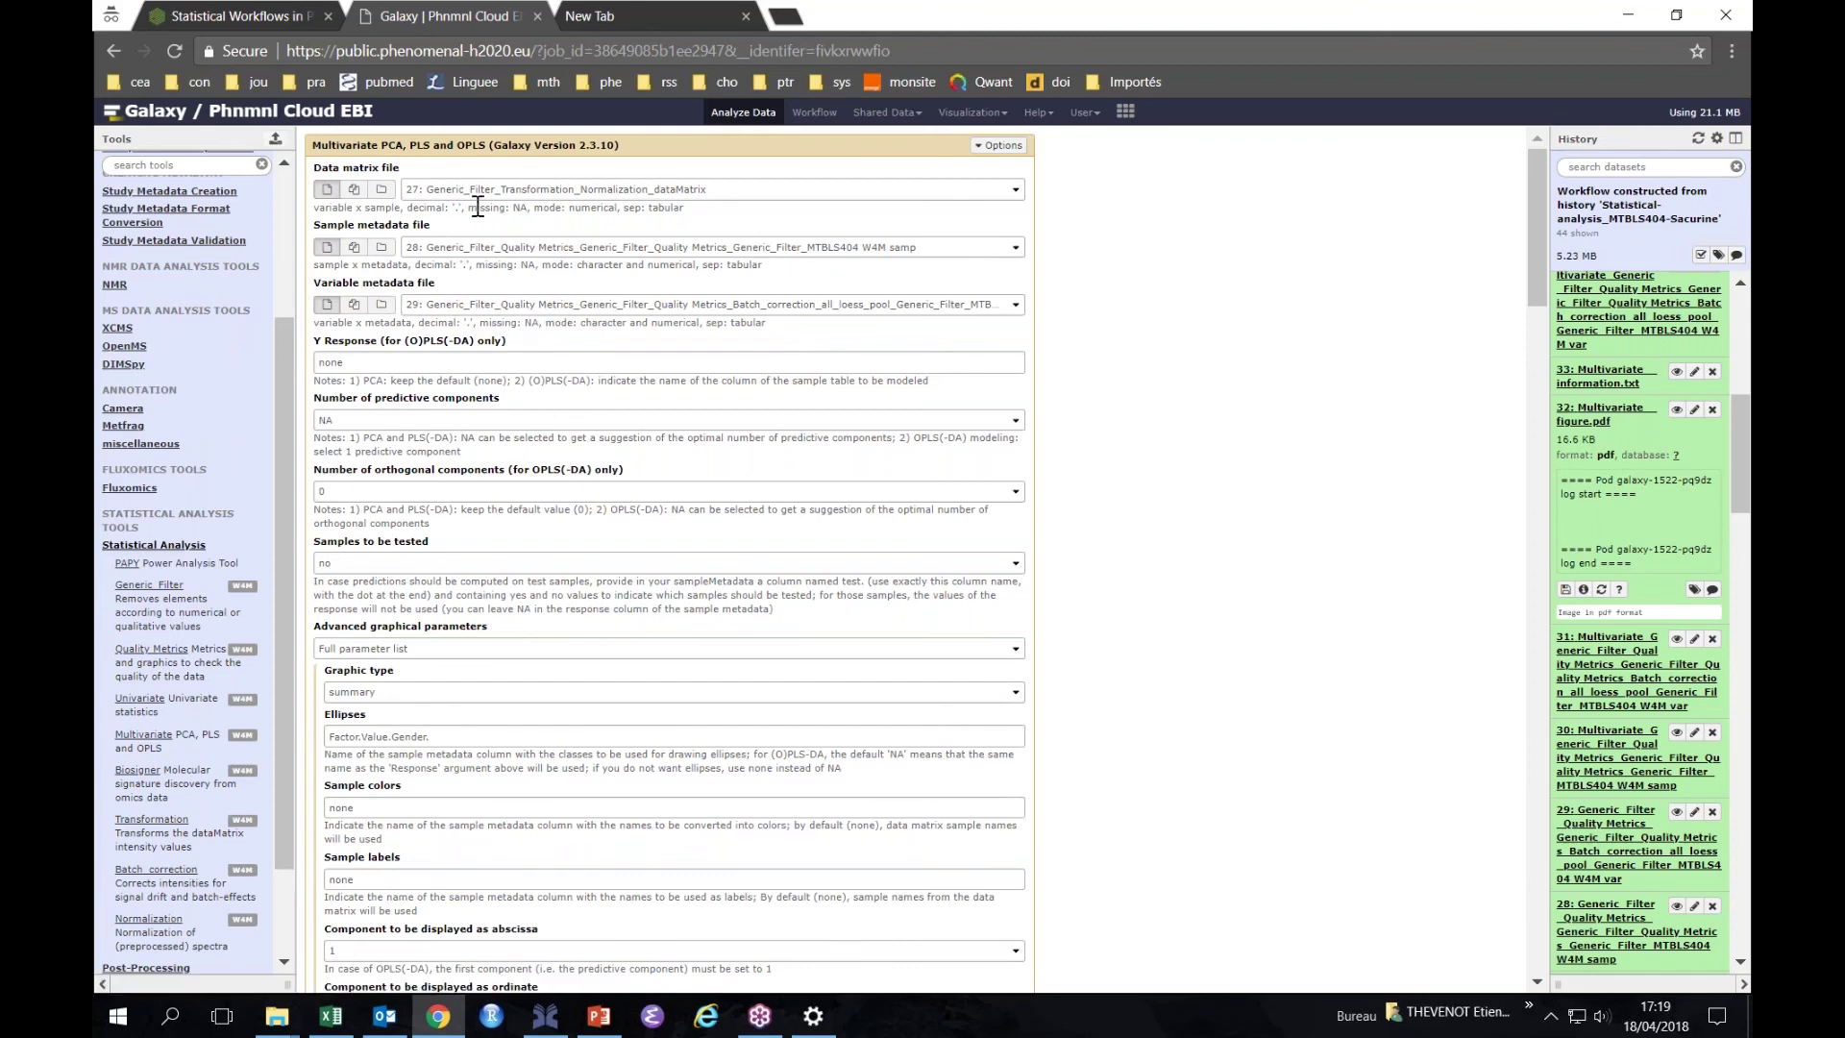
double_click(352, 363)
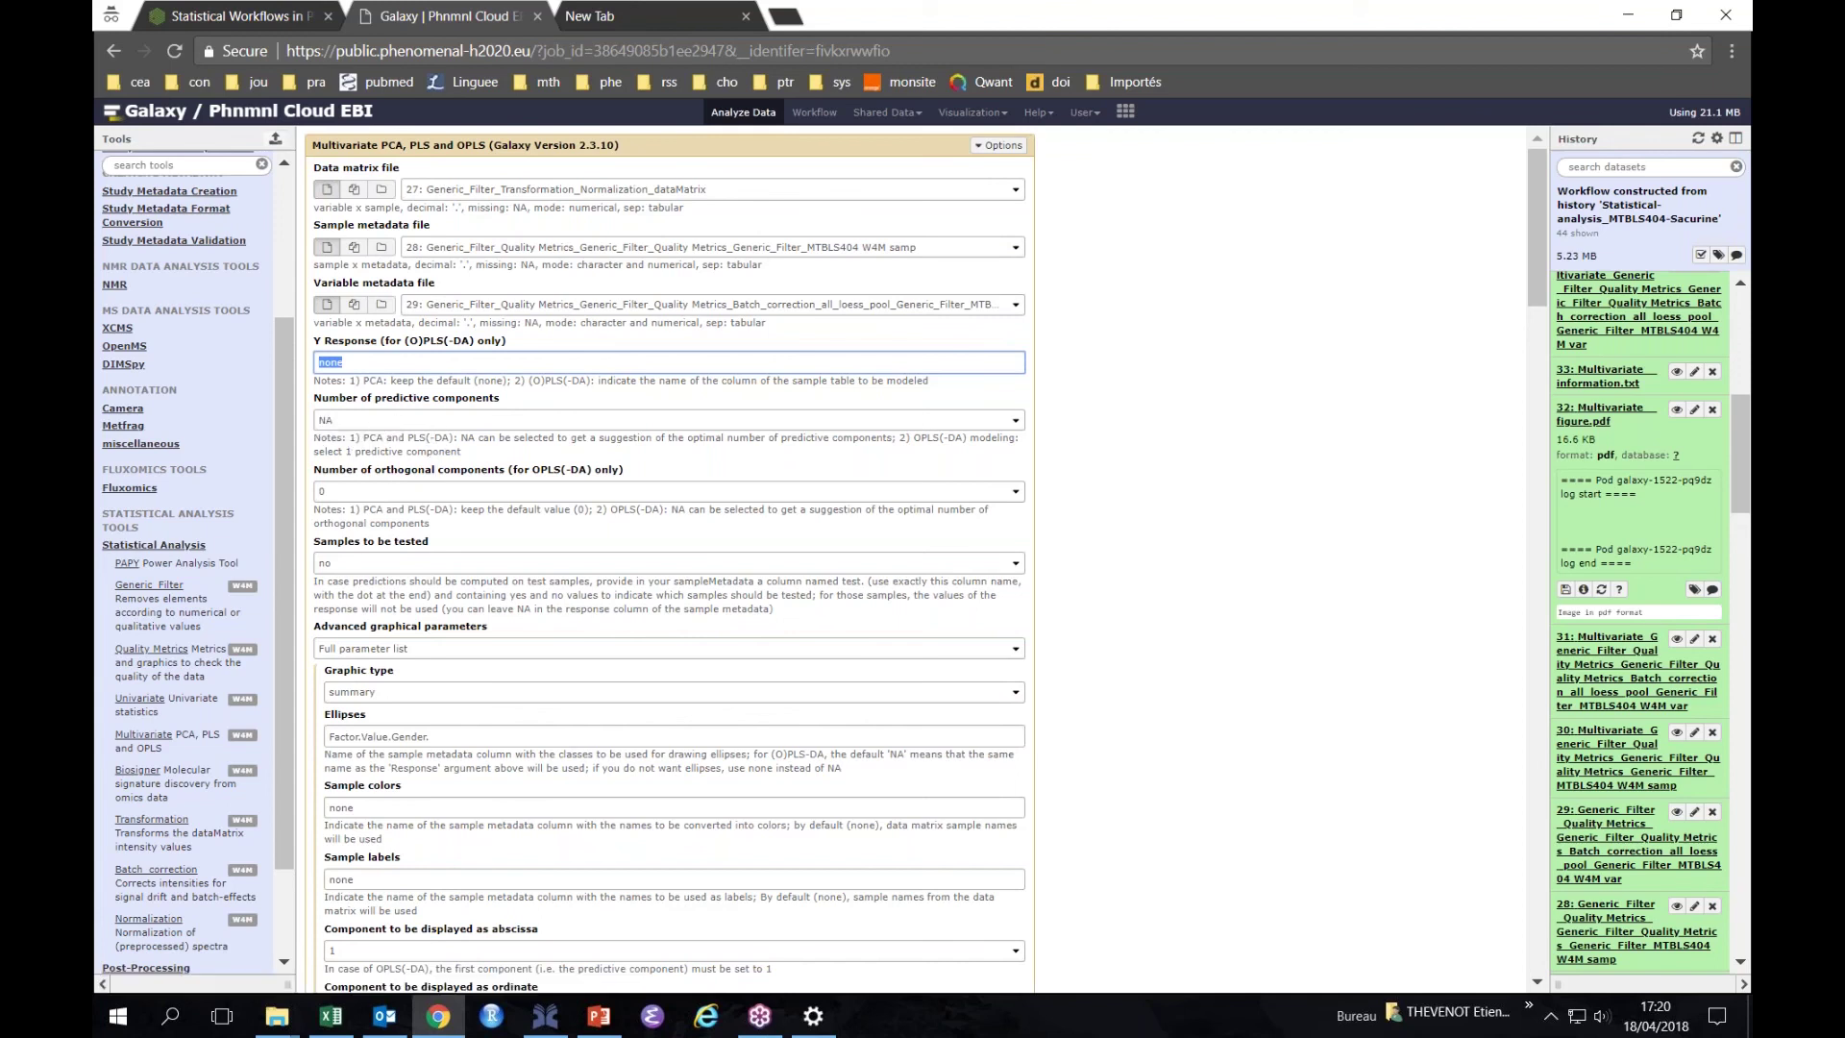
scroll(669, 557, "down", 1)
scroll(447, 522, "down", 2)
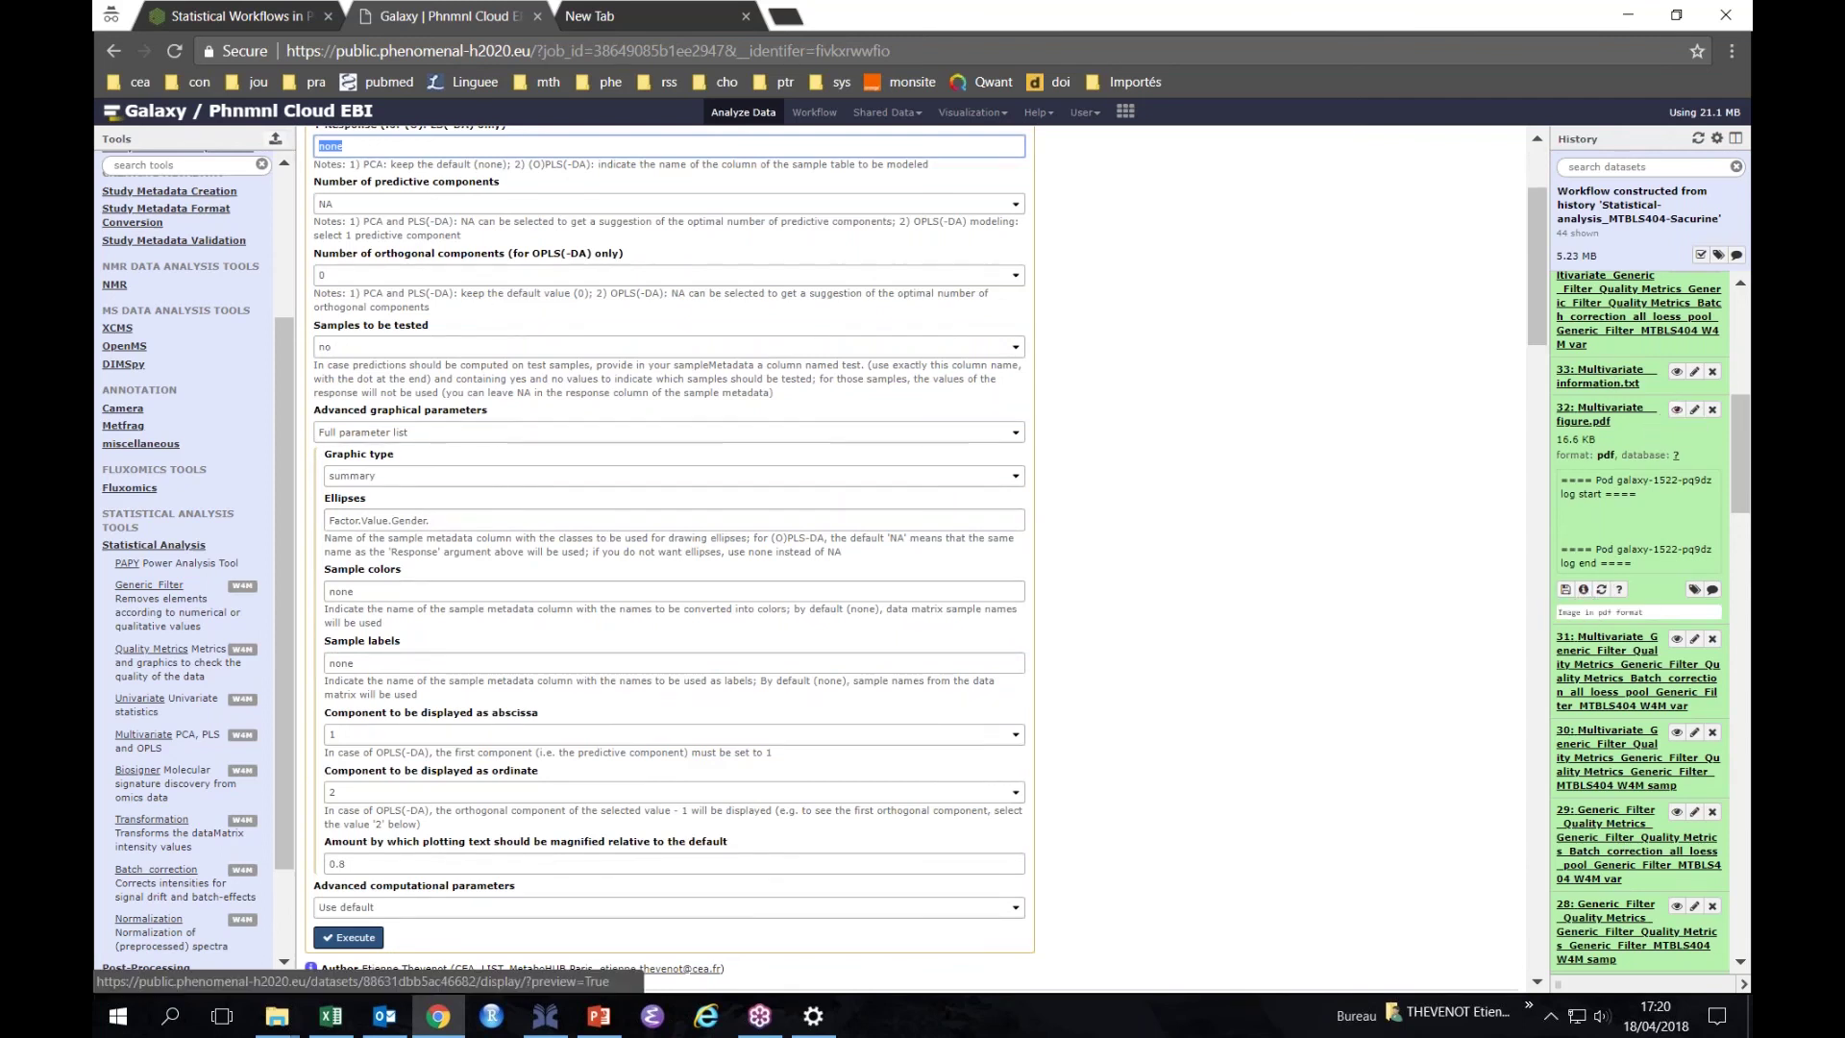
left_click(1677, 410)
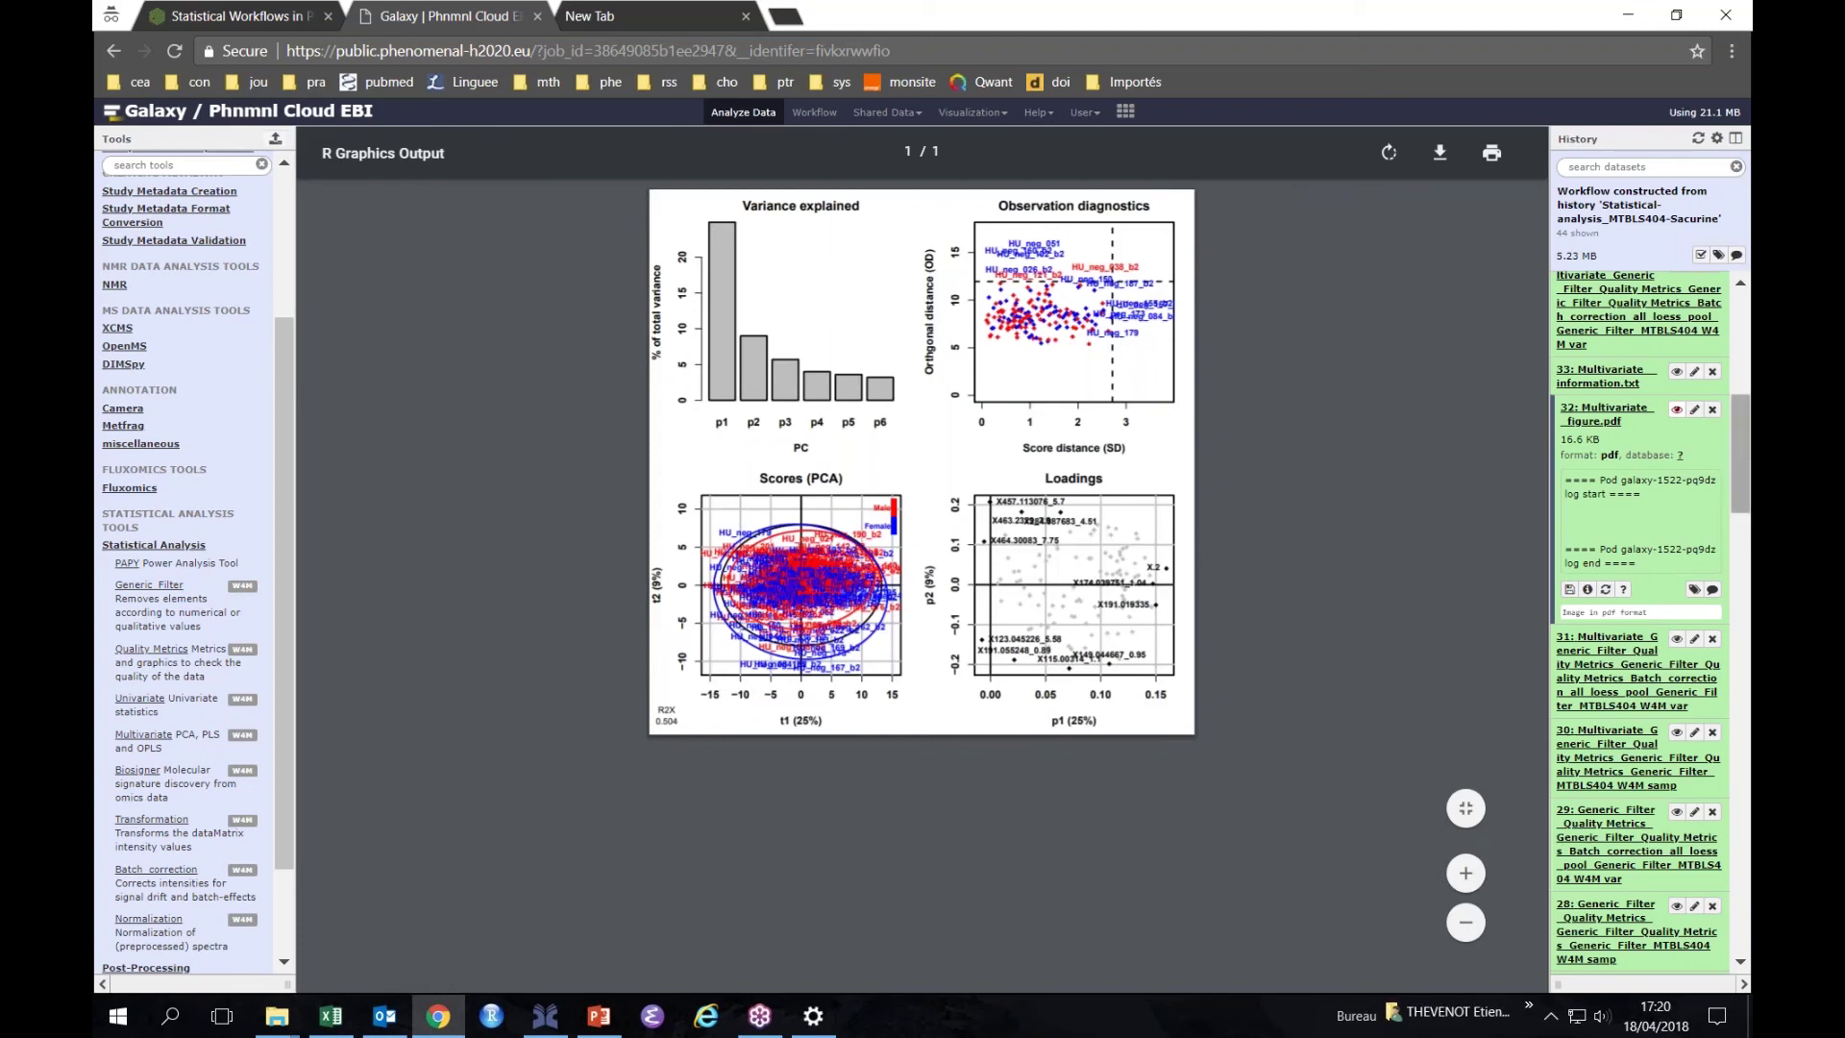
left_click_drag(1734, 453, 1727, 413)
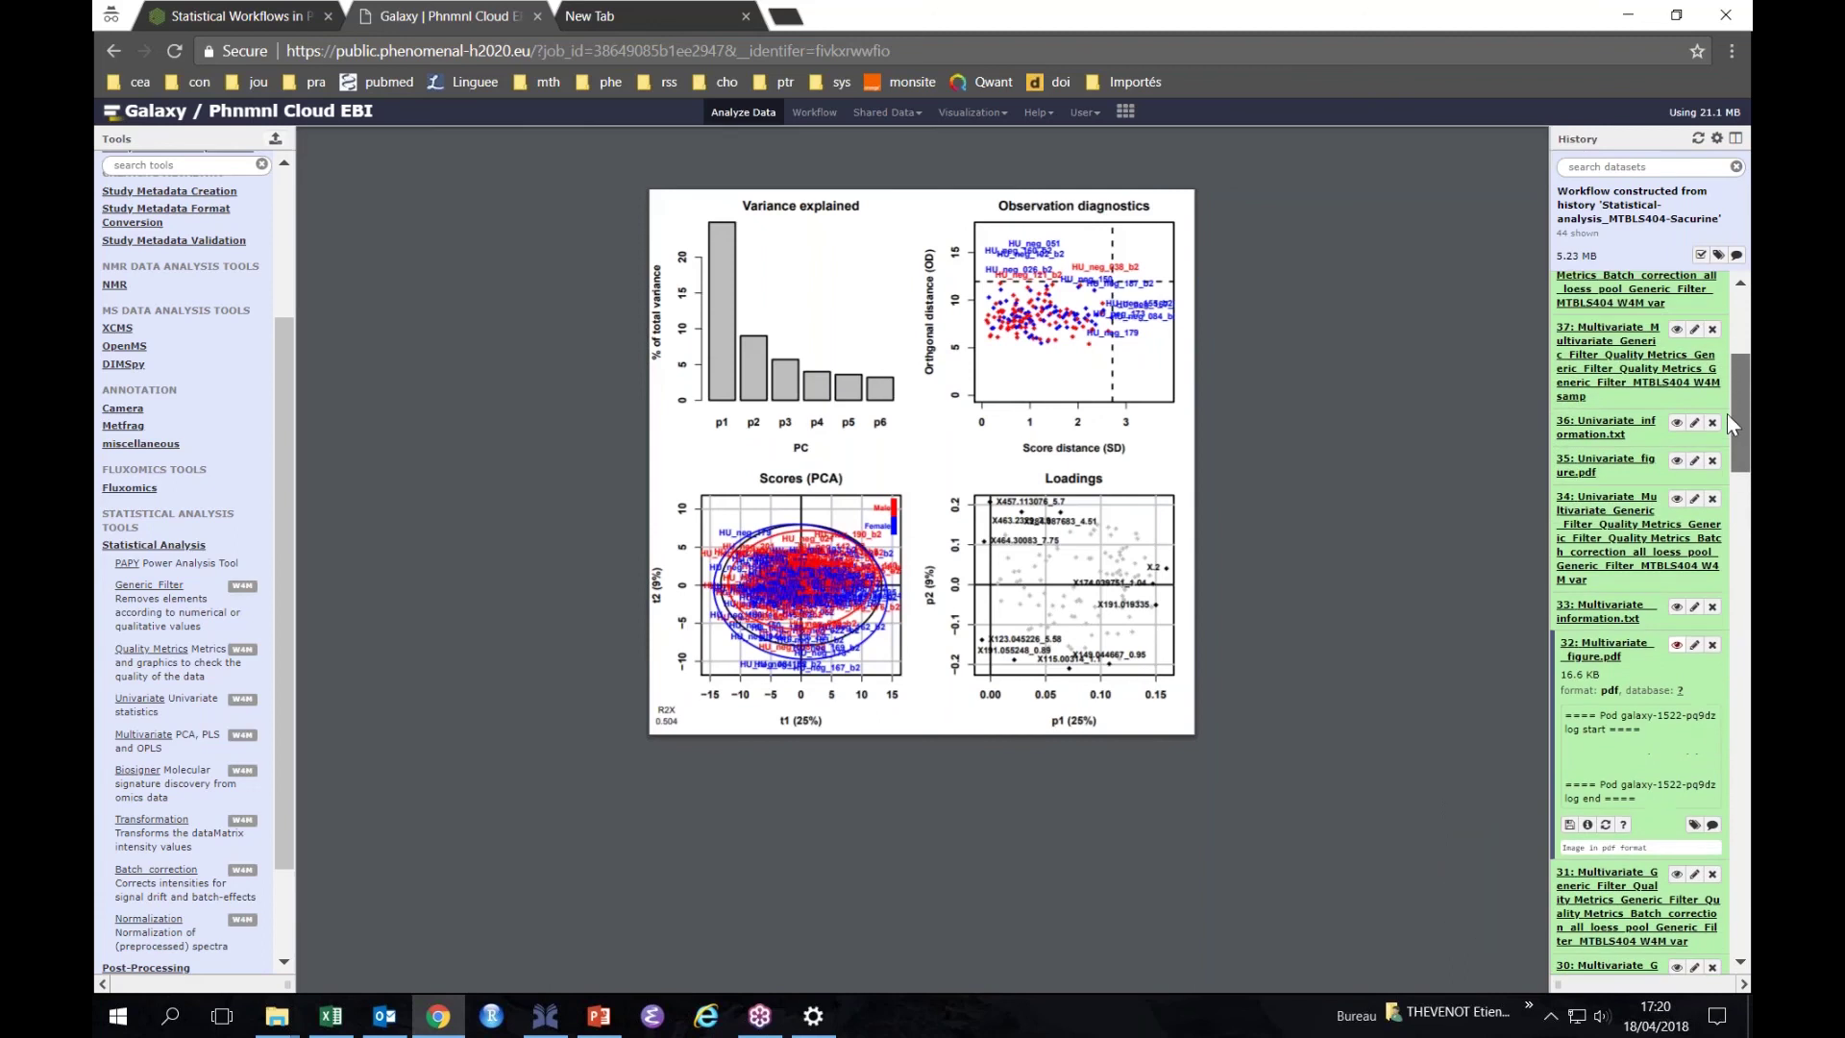
View the Univariate boxplot PDF and t-test summary (datasets 35, 36), then expand dataset 35.
left_click(1677, 461)
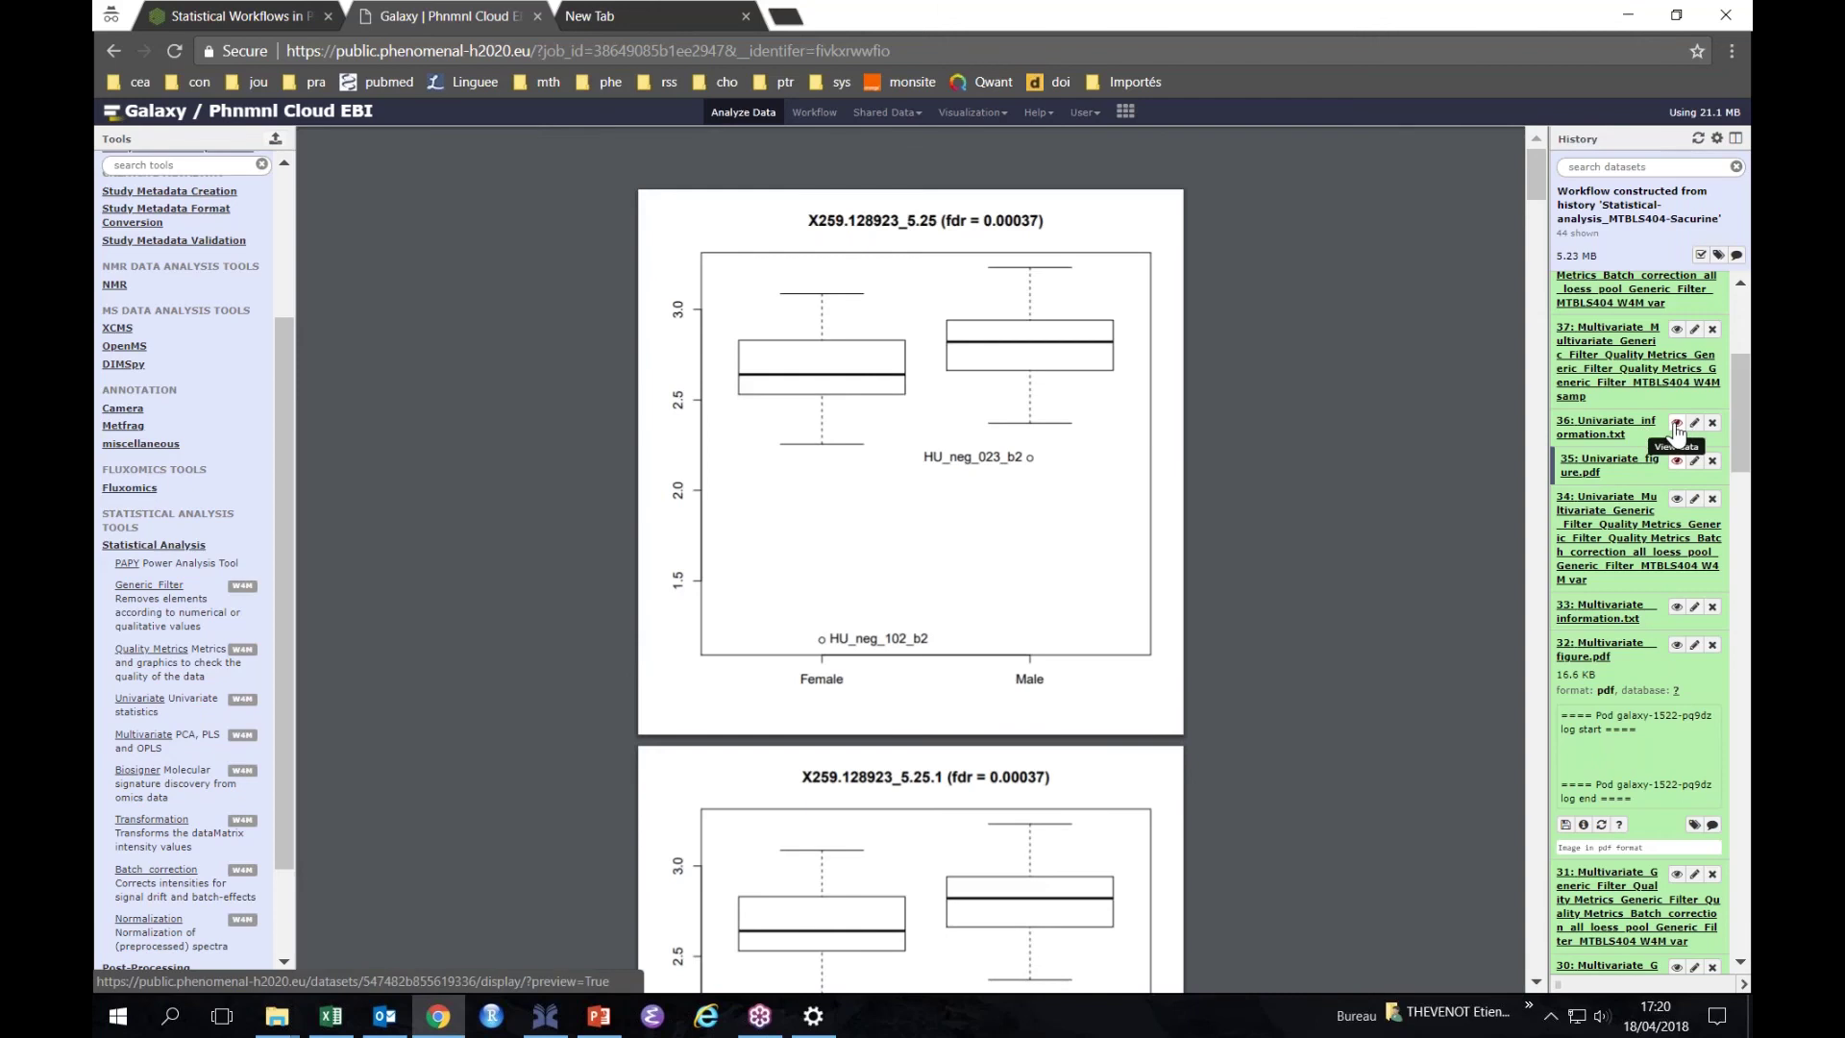
left_click(1677, 423)
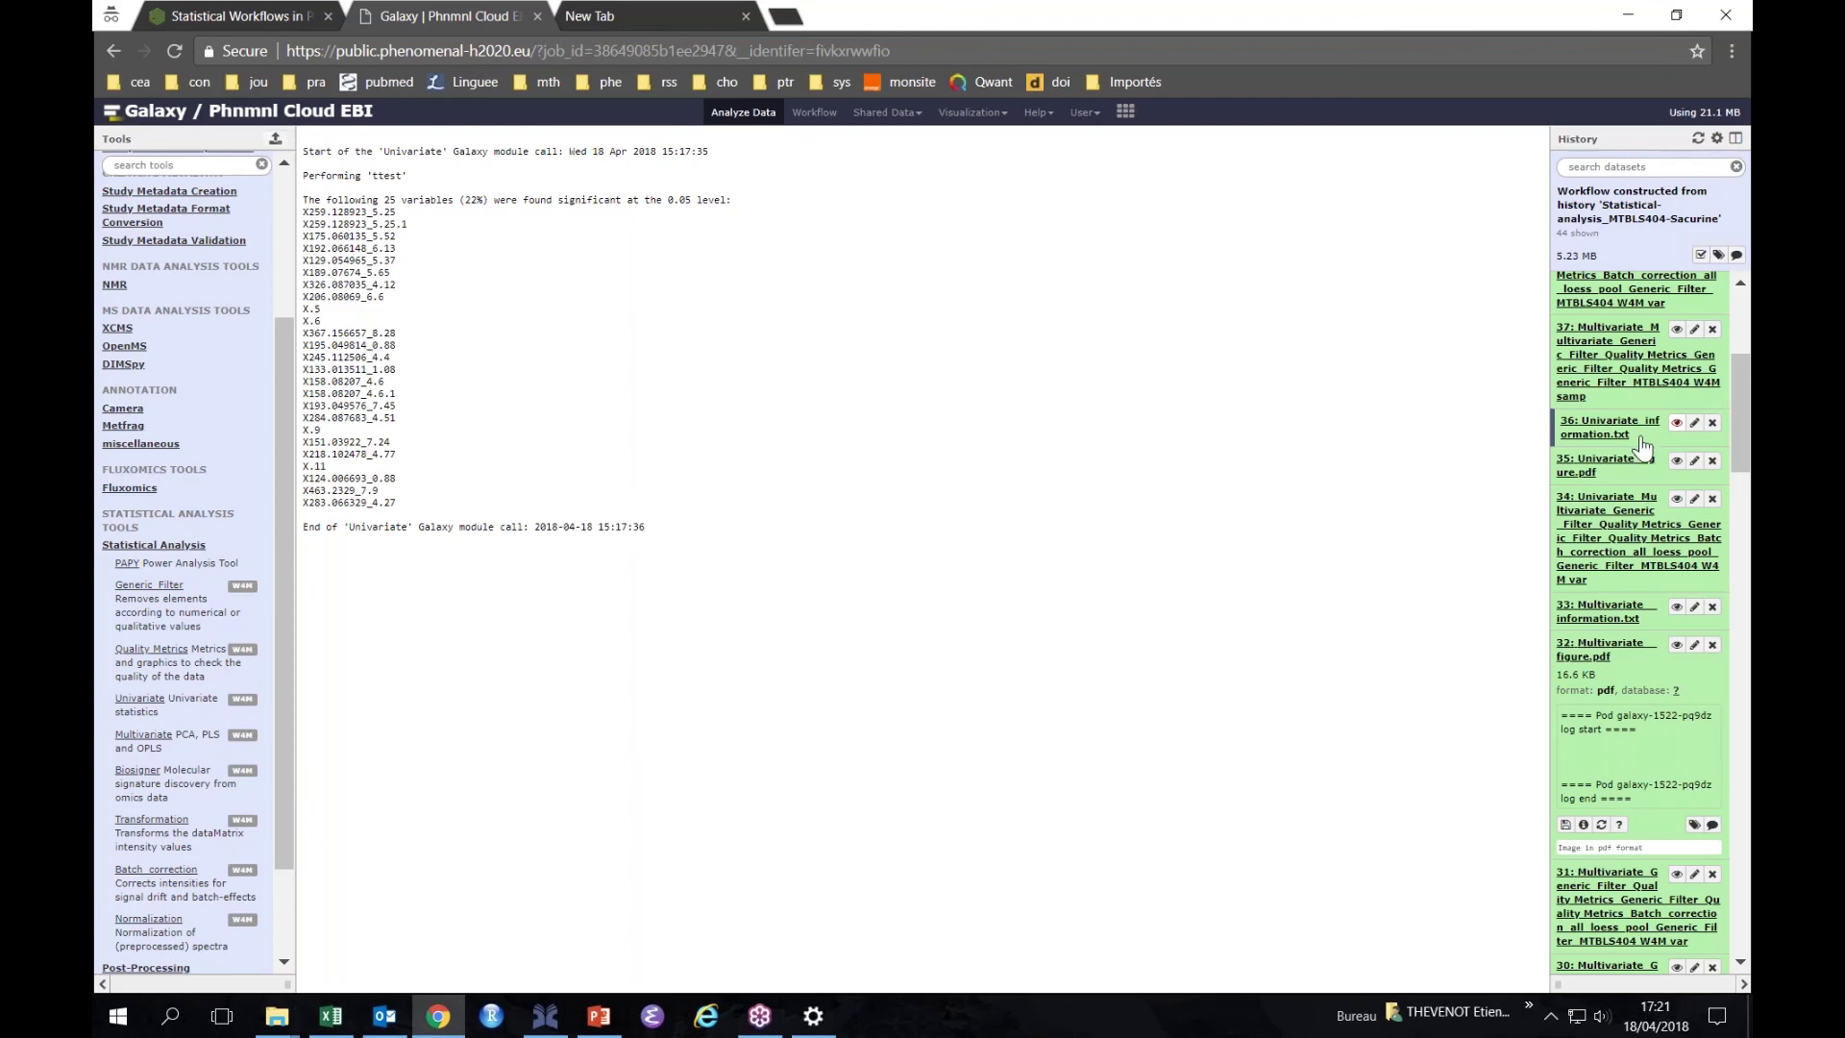
left_click(1676, 461)
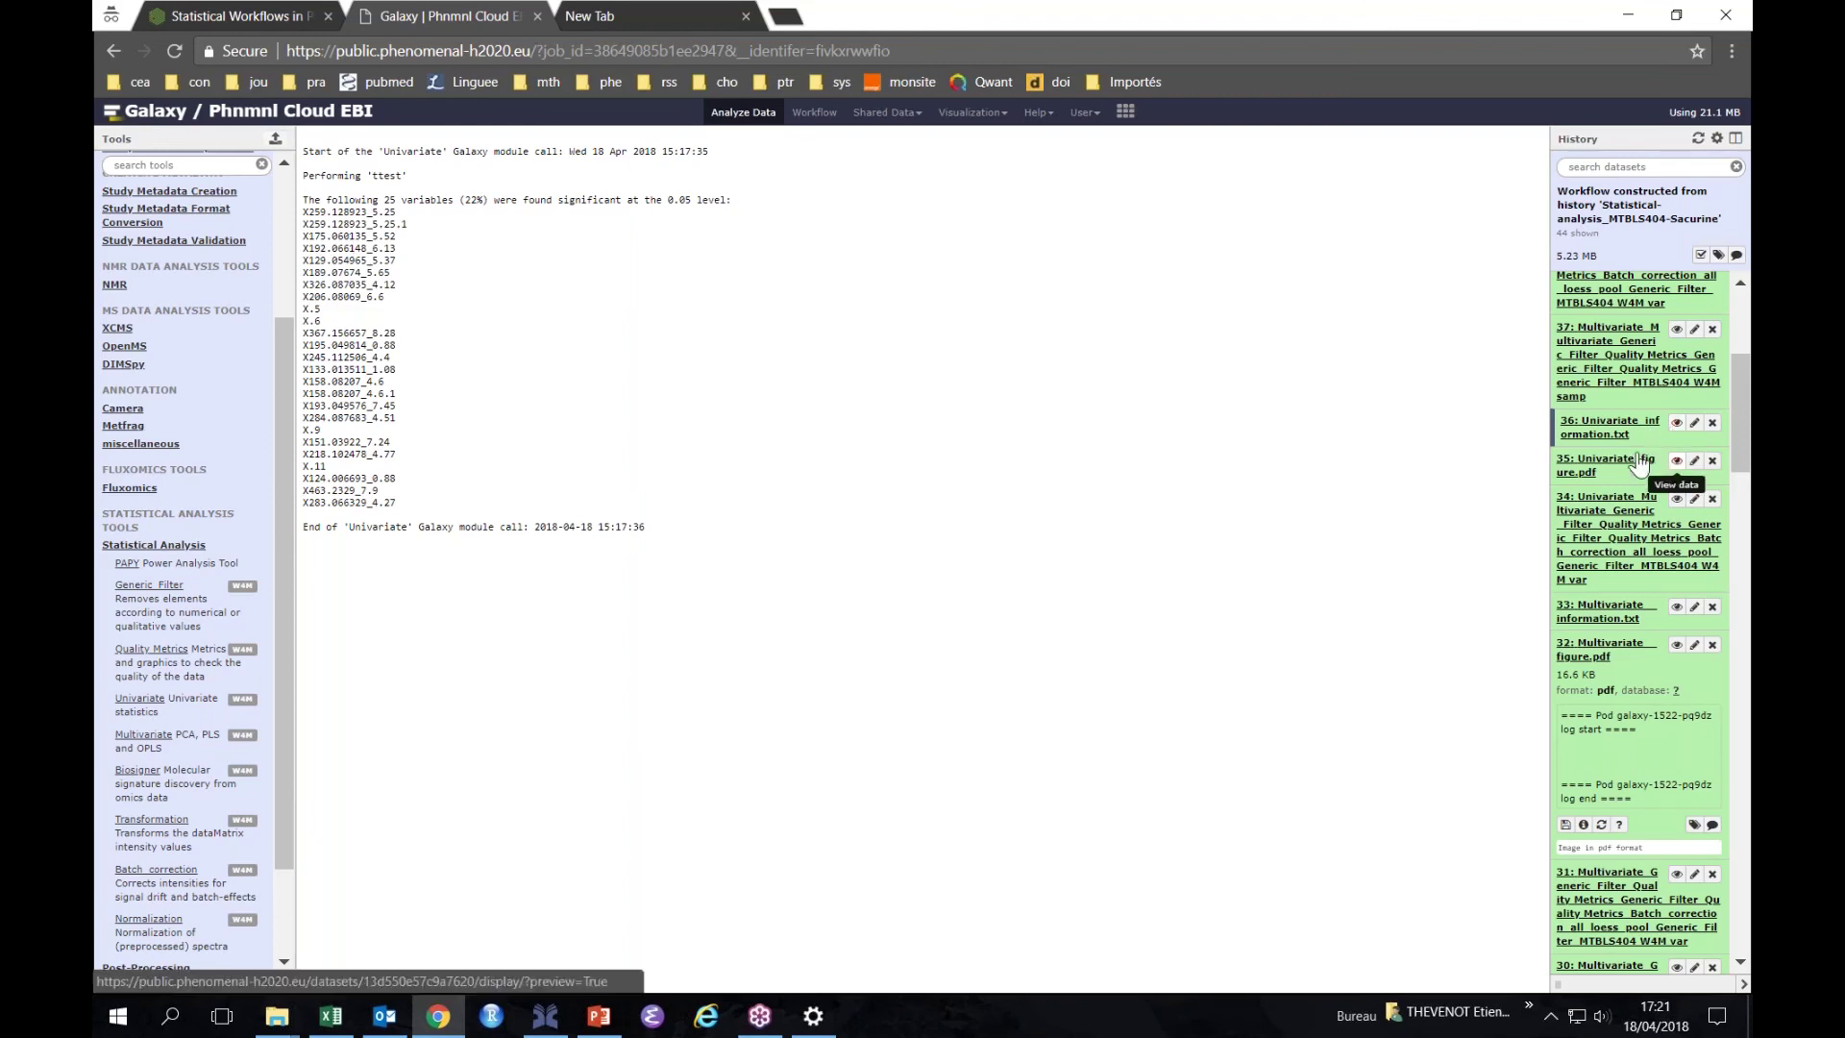
scroll(982, 556, "down", 5)
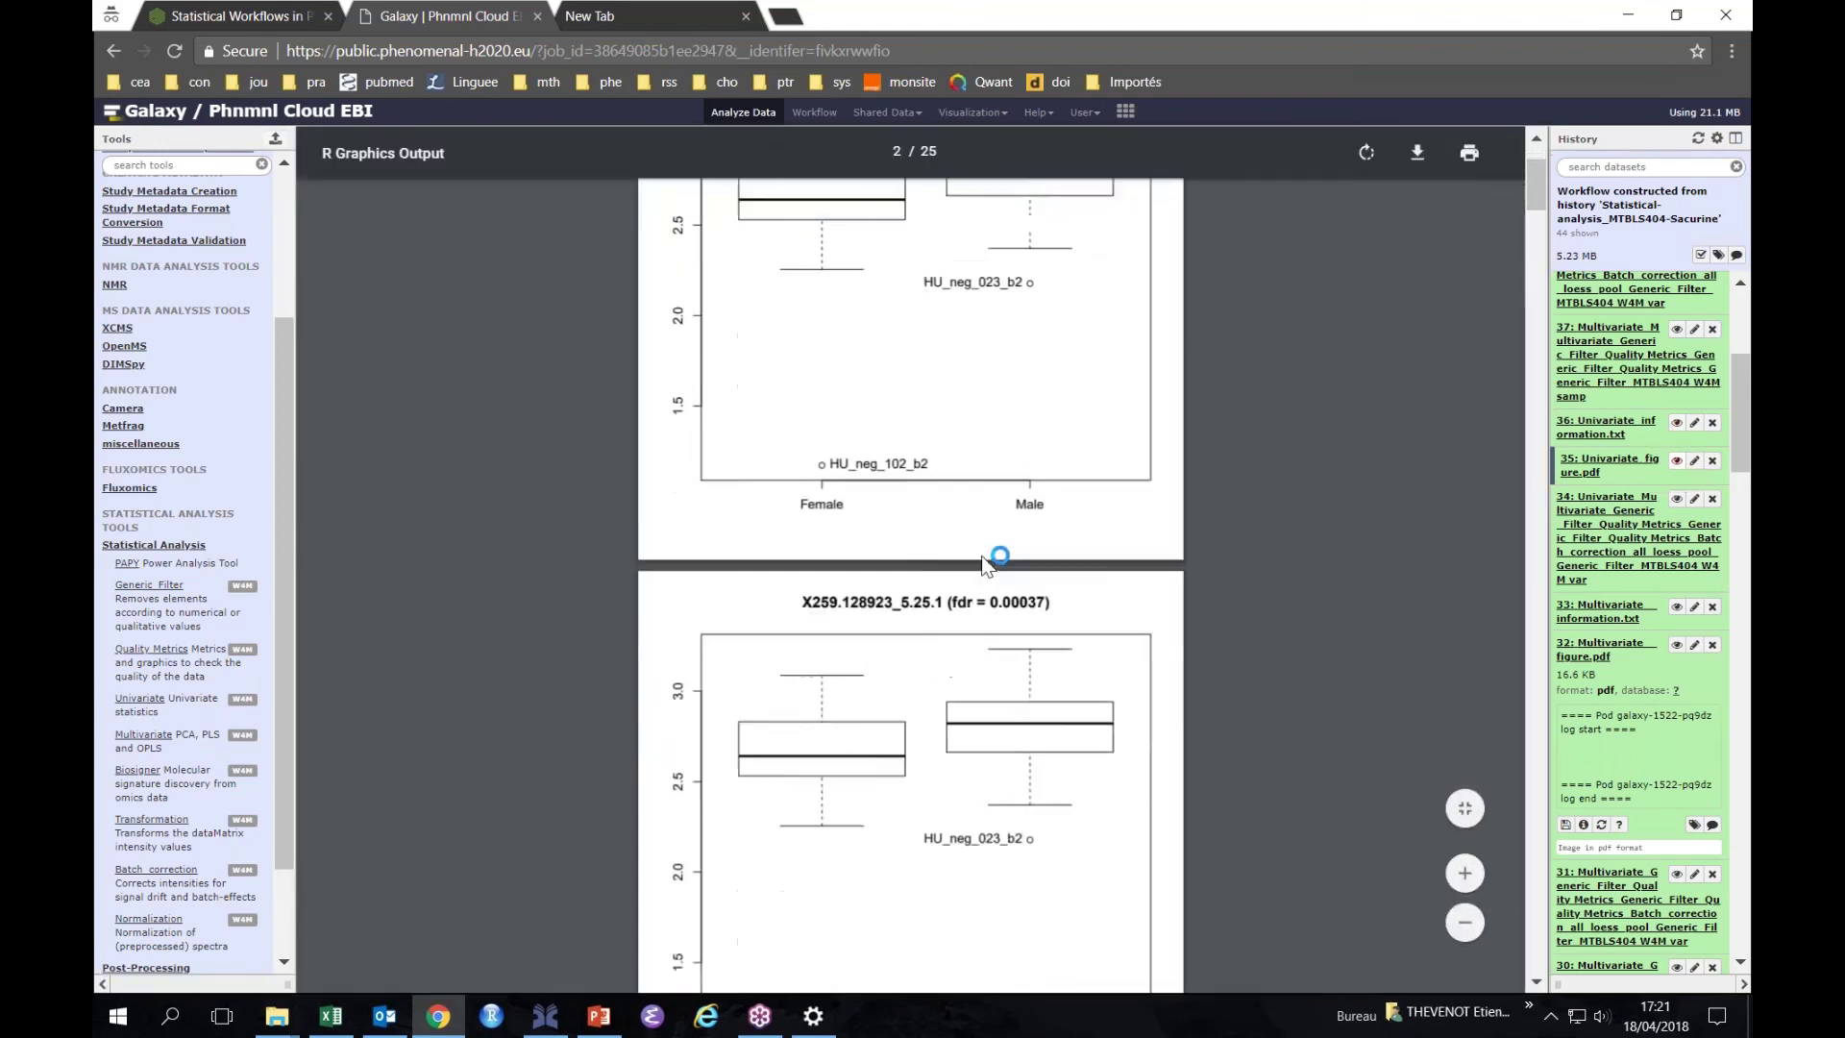
mouse_move(1540, 211)
left_mouse_down()
mouse_move(1546, 284)
mouse_move(1532, 177)
left_mouse_up()
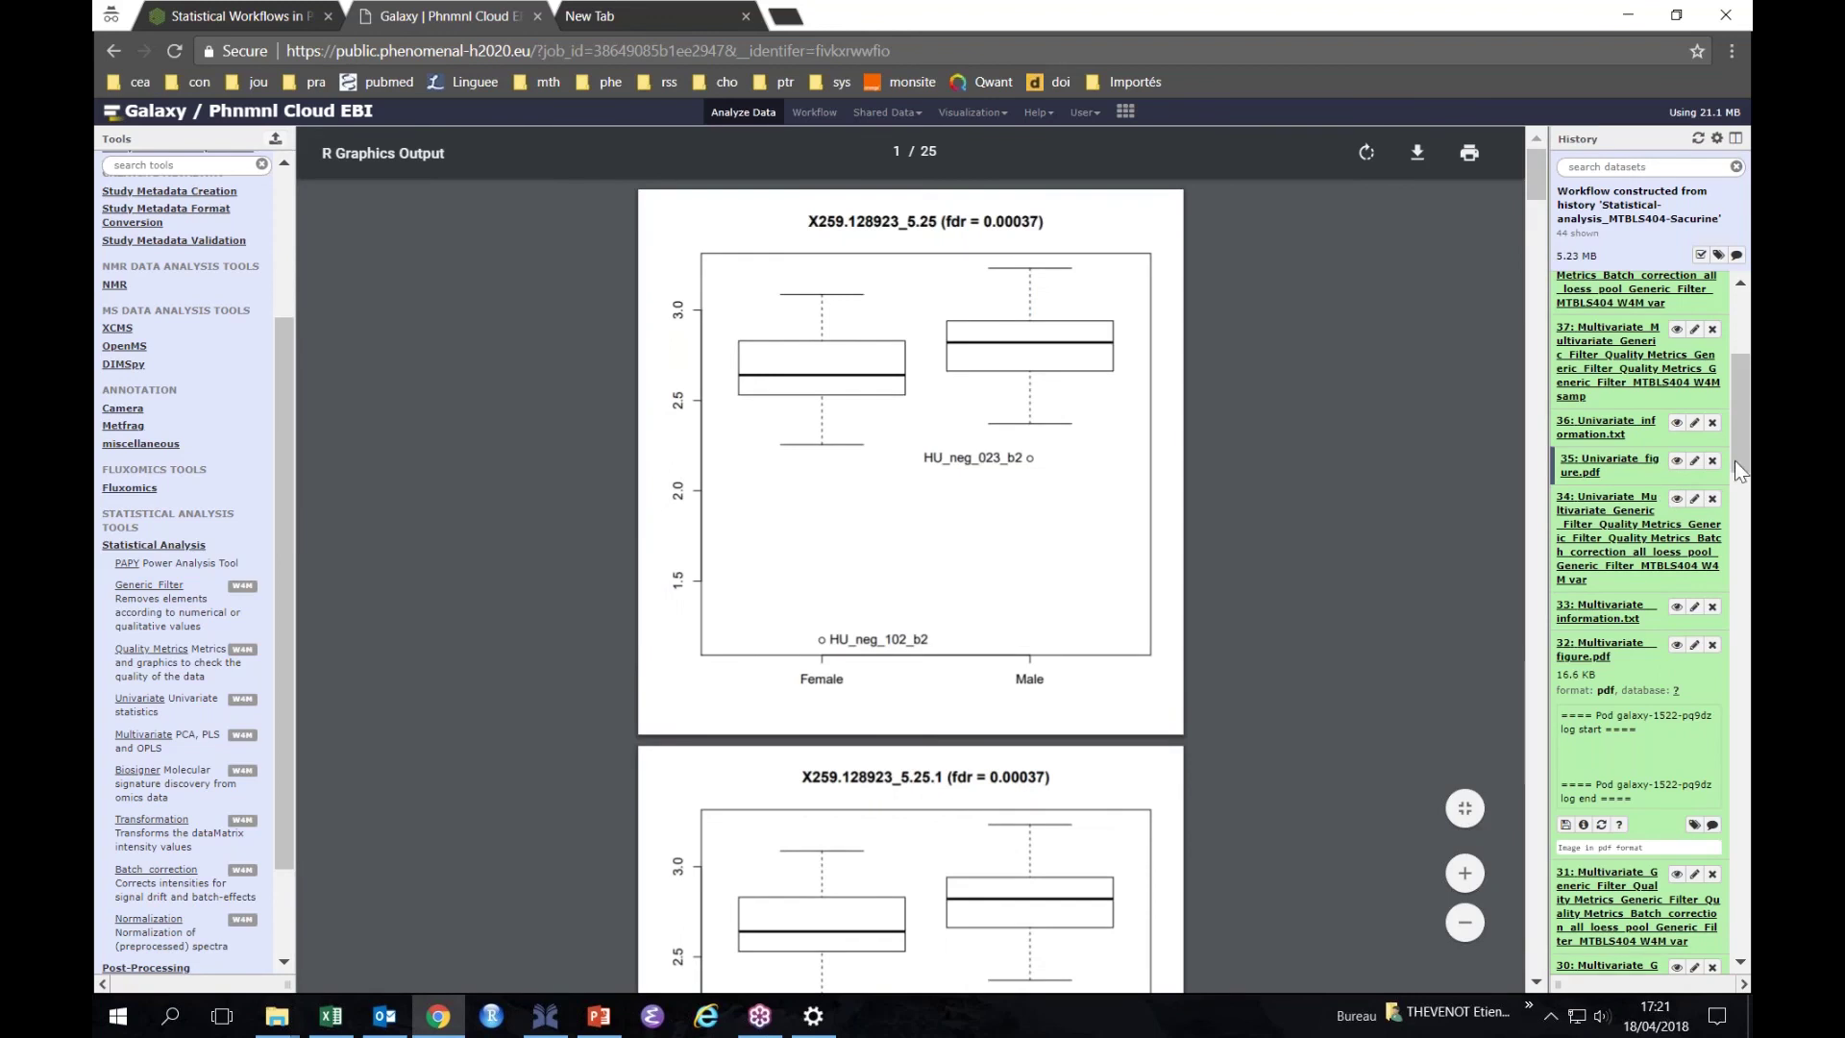
left_click(1607, 465)
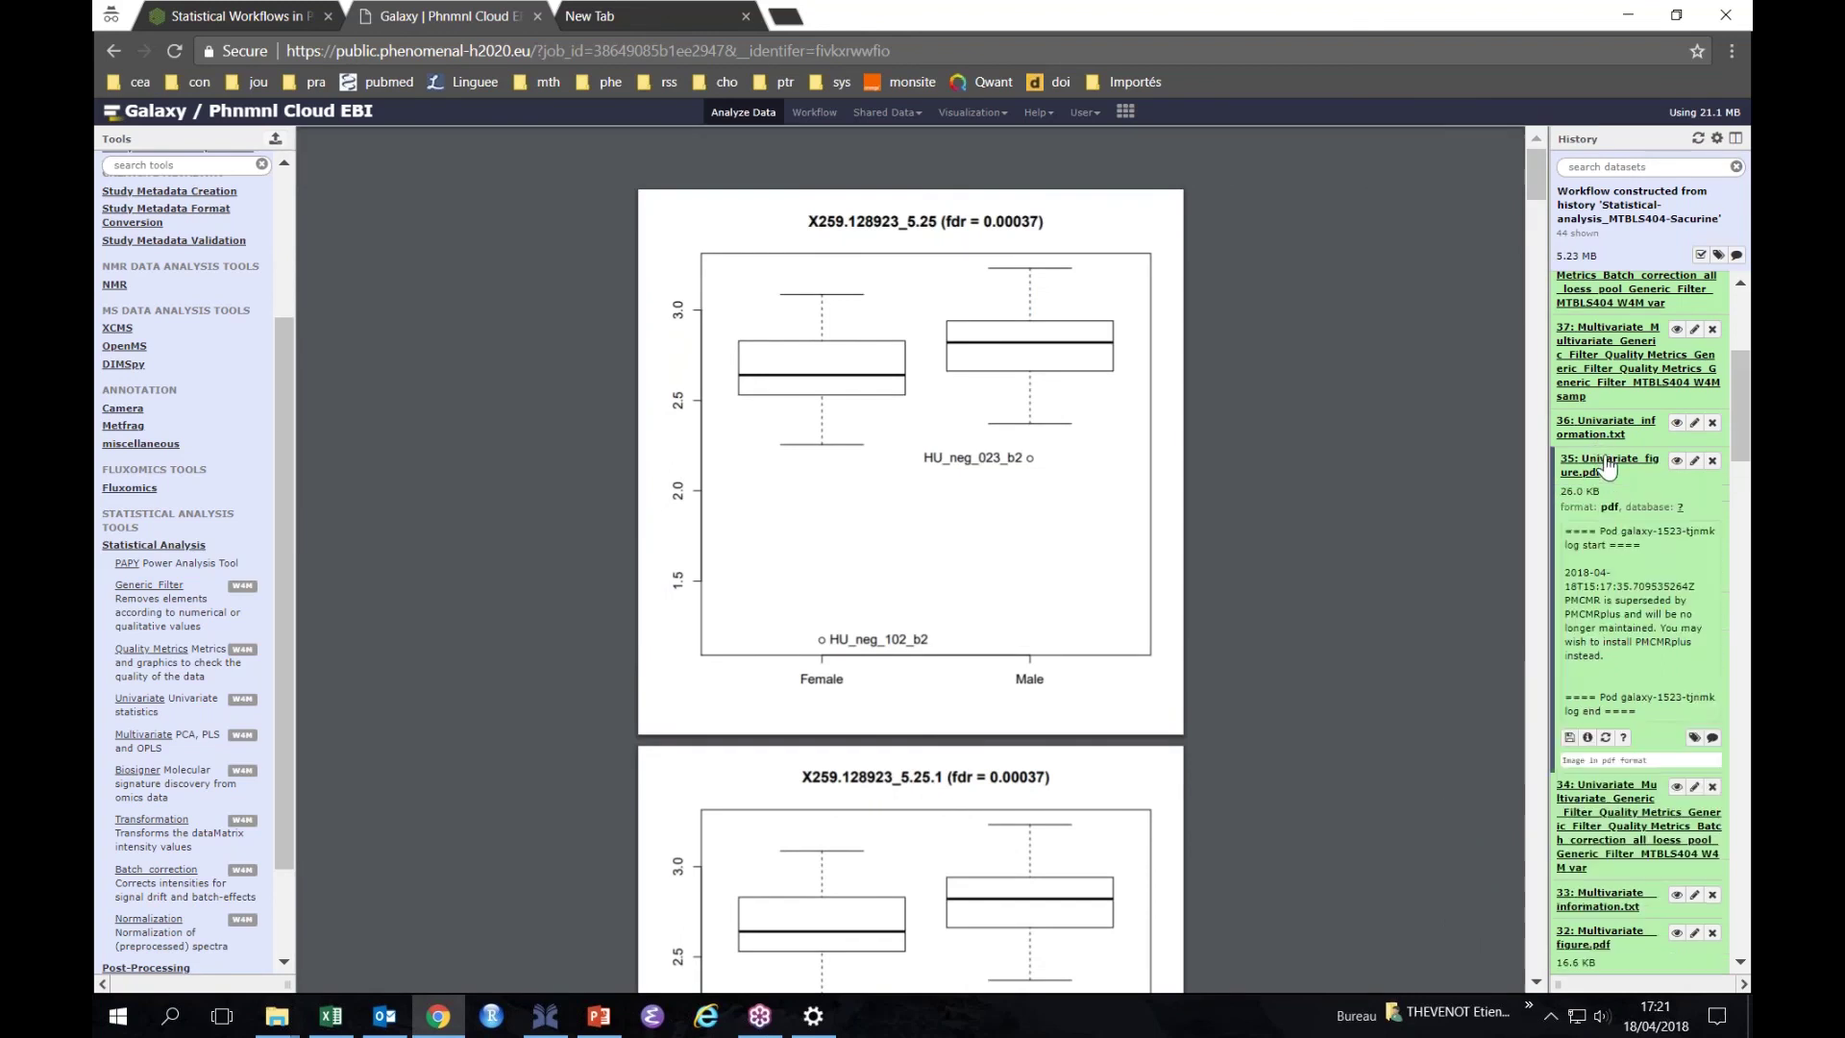
Reload the Univariate run settings (Gender, ttest, fdr, 0.05) and preview variable-metadata output 38.
left_click(1606, 738)
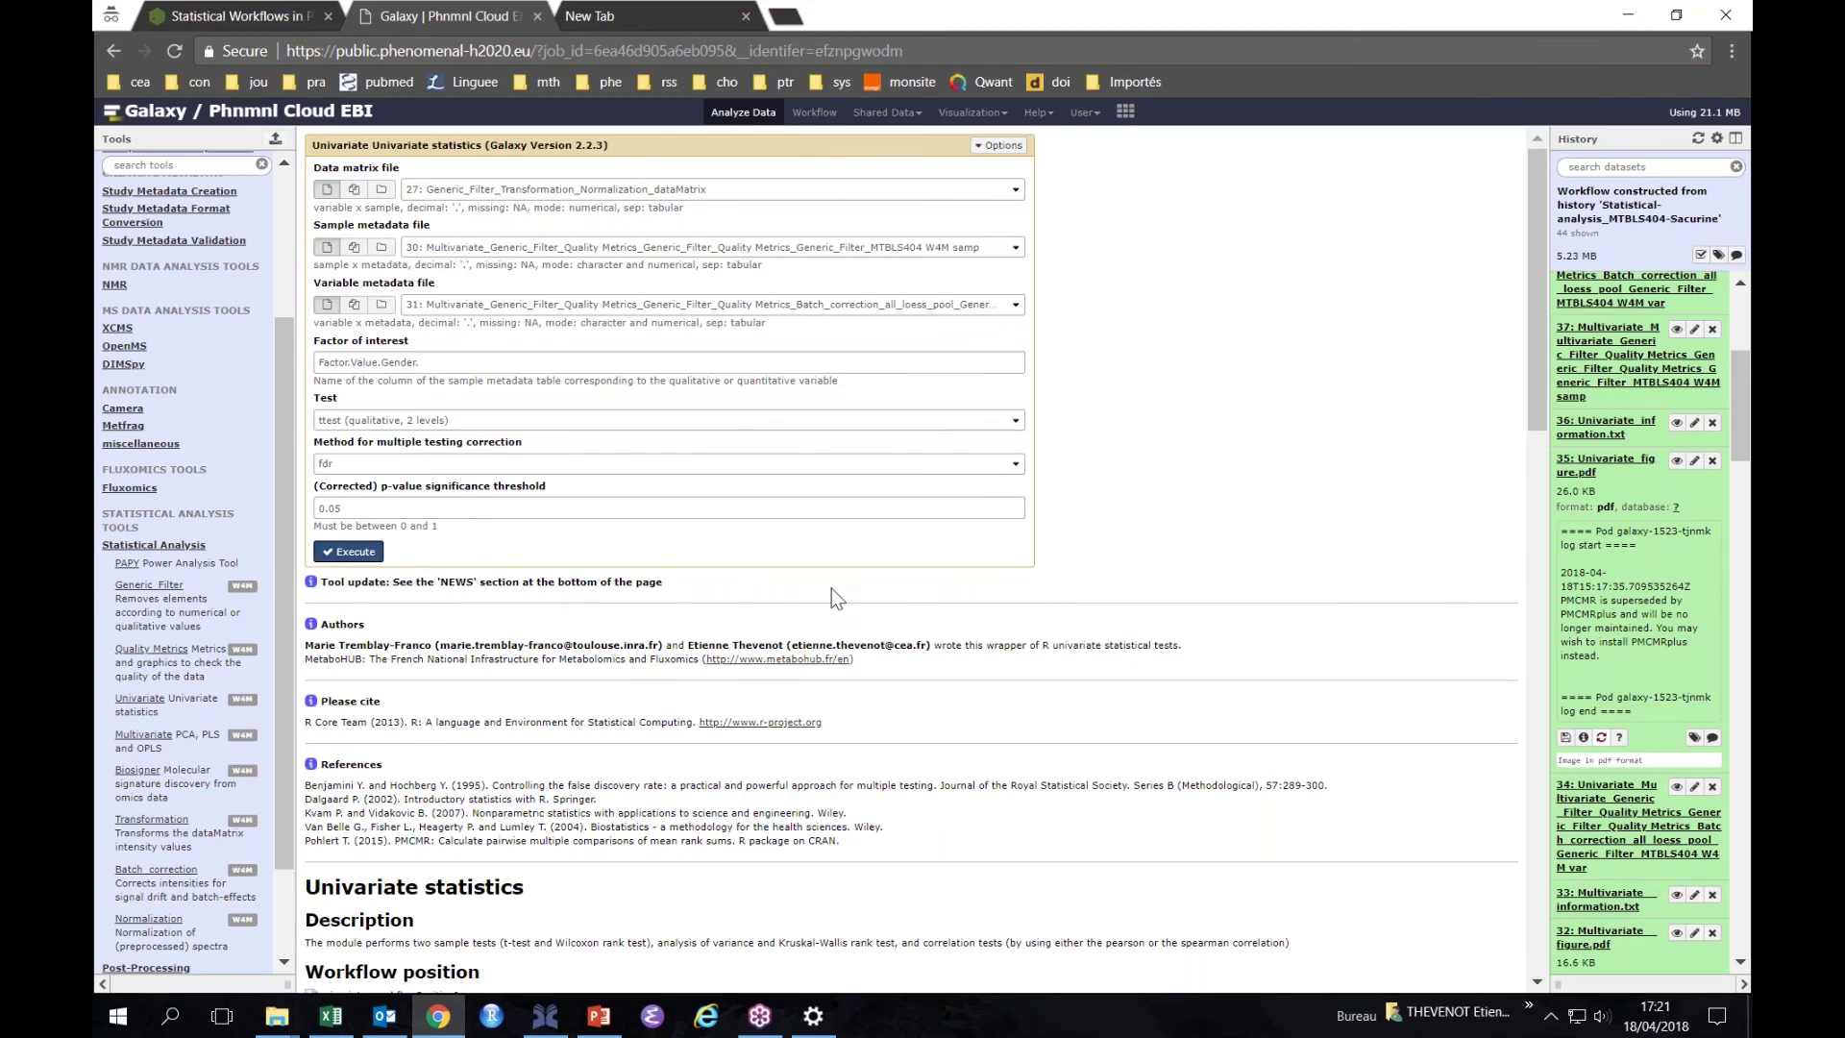
scroll(1614, 512, "up", 3)
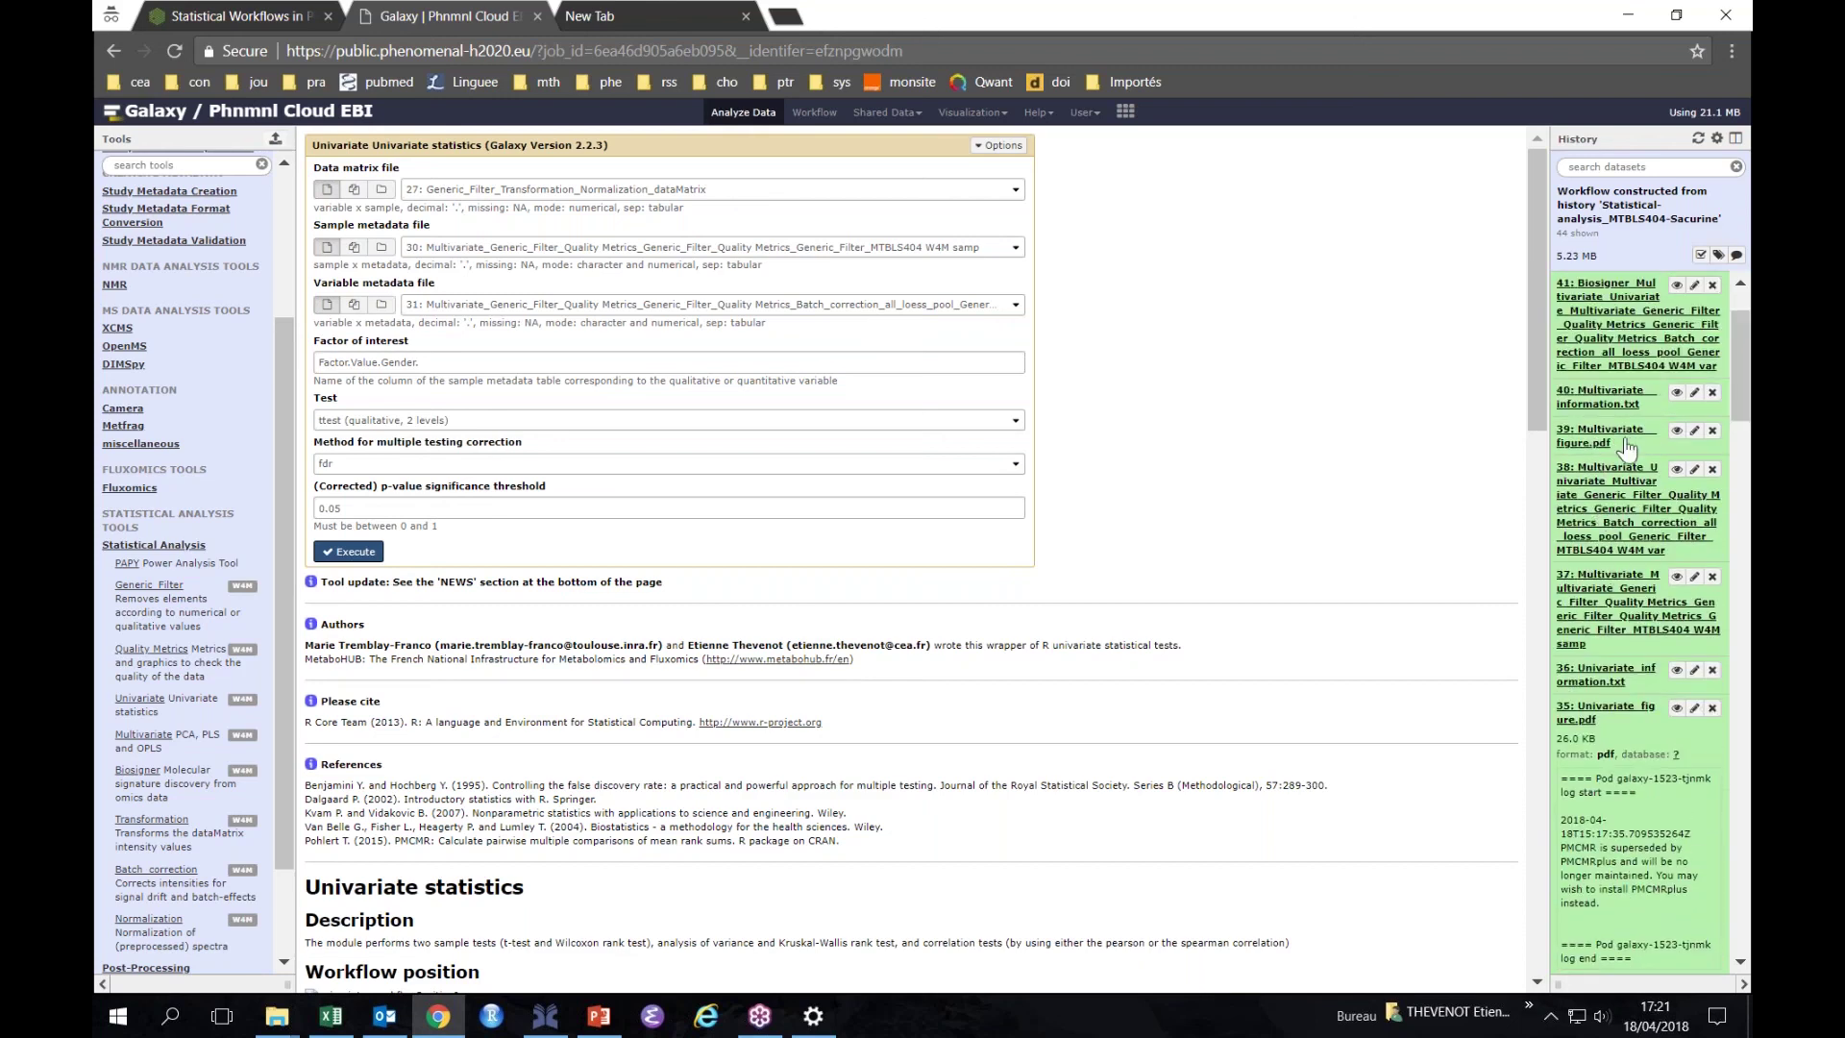
left_click(1608, 509)
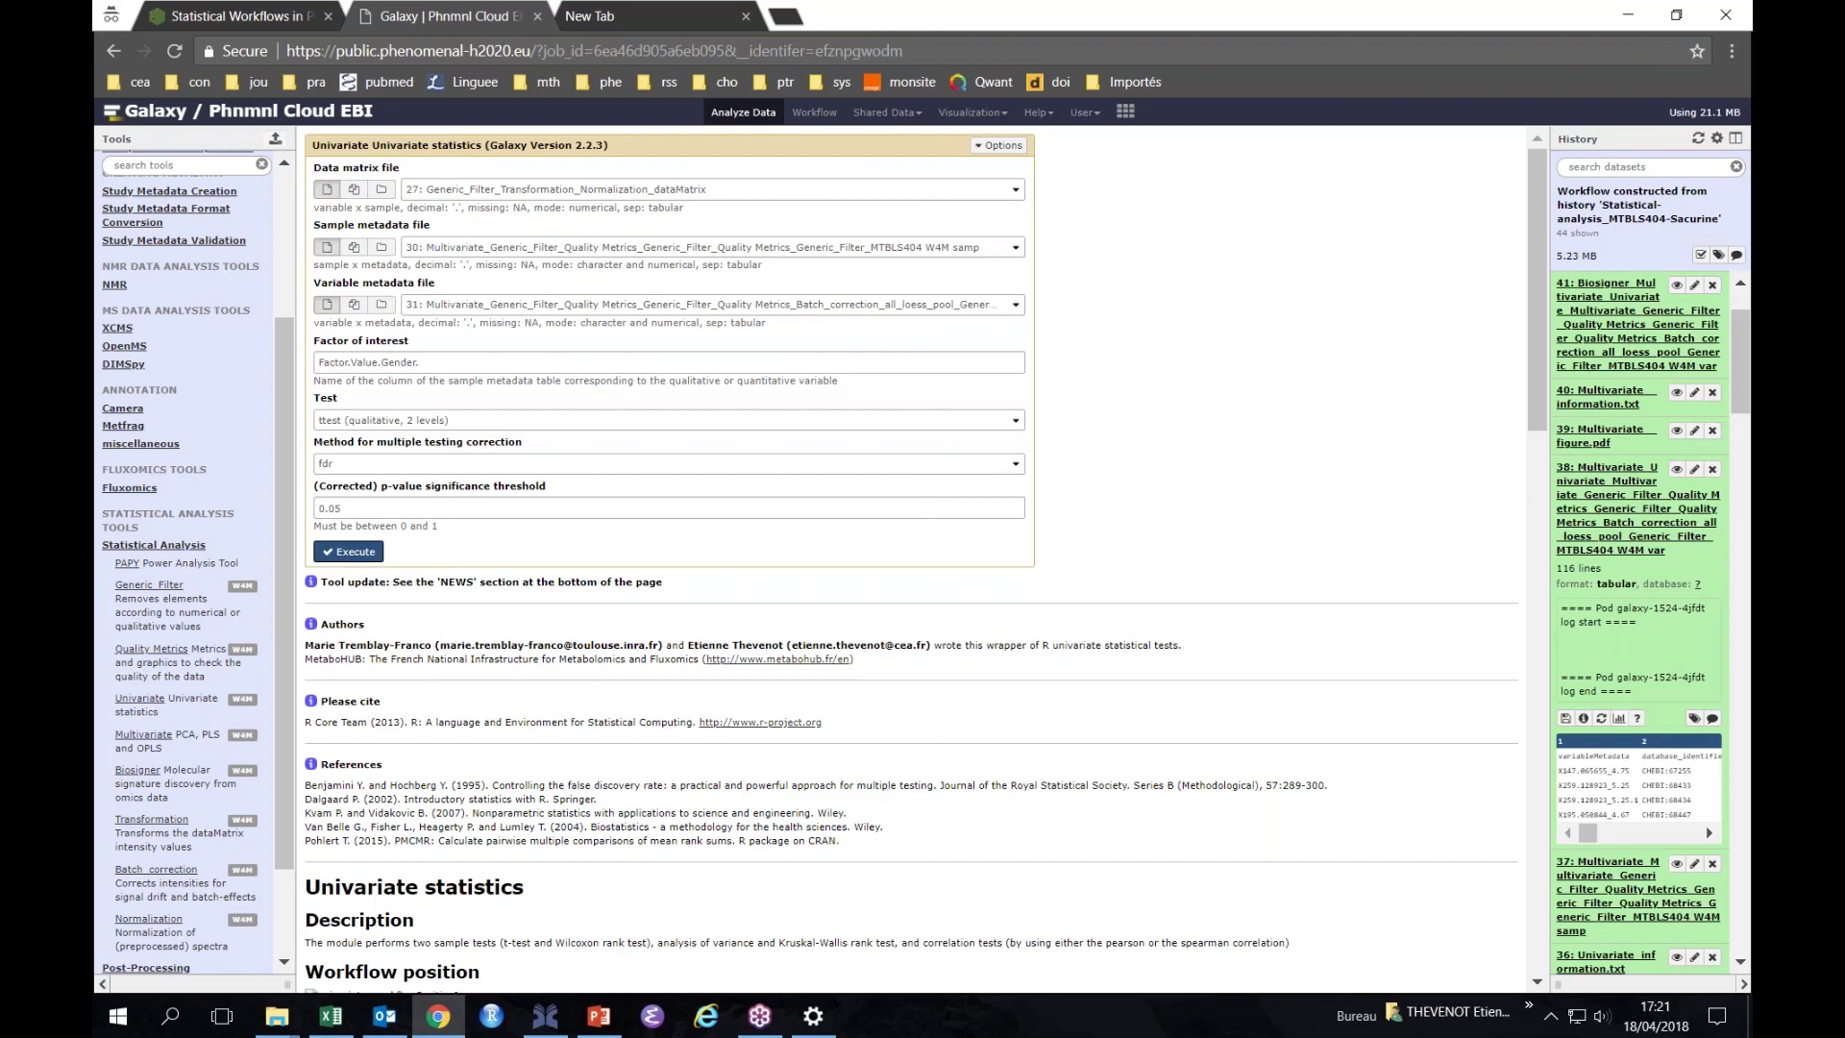
Reload the OPLS-DA run settings, highlighting Factor.Value.Gender as the response, and preview sample-metadata output 37.
left_click(1602, 721)
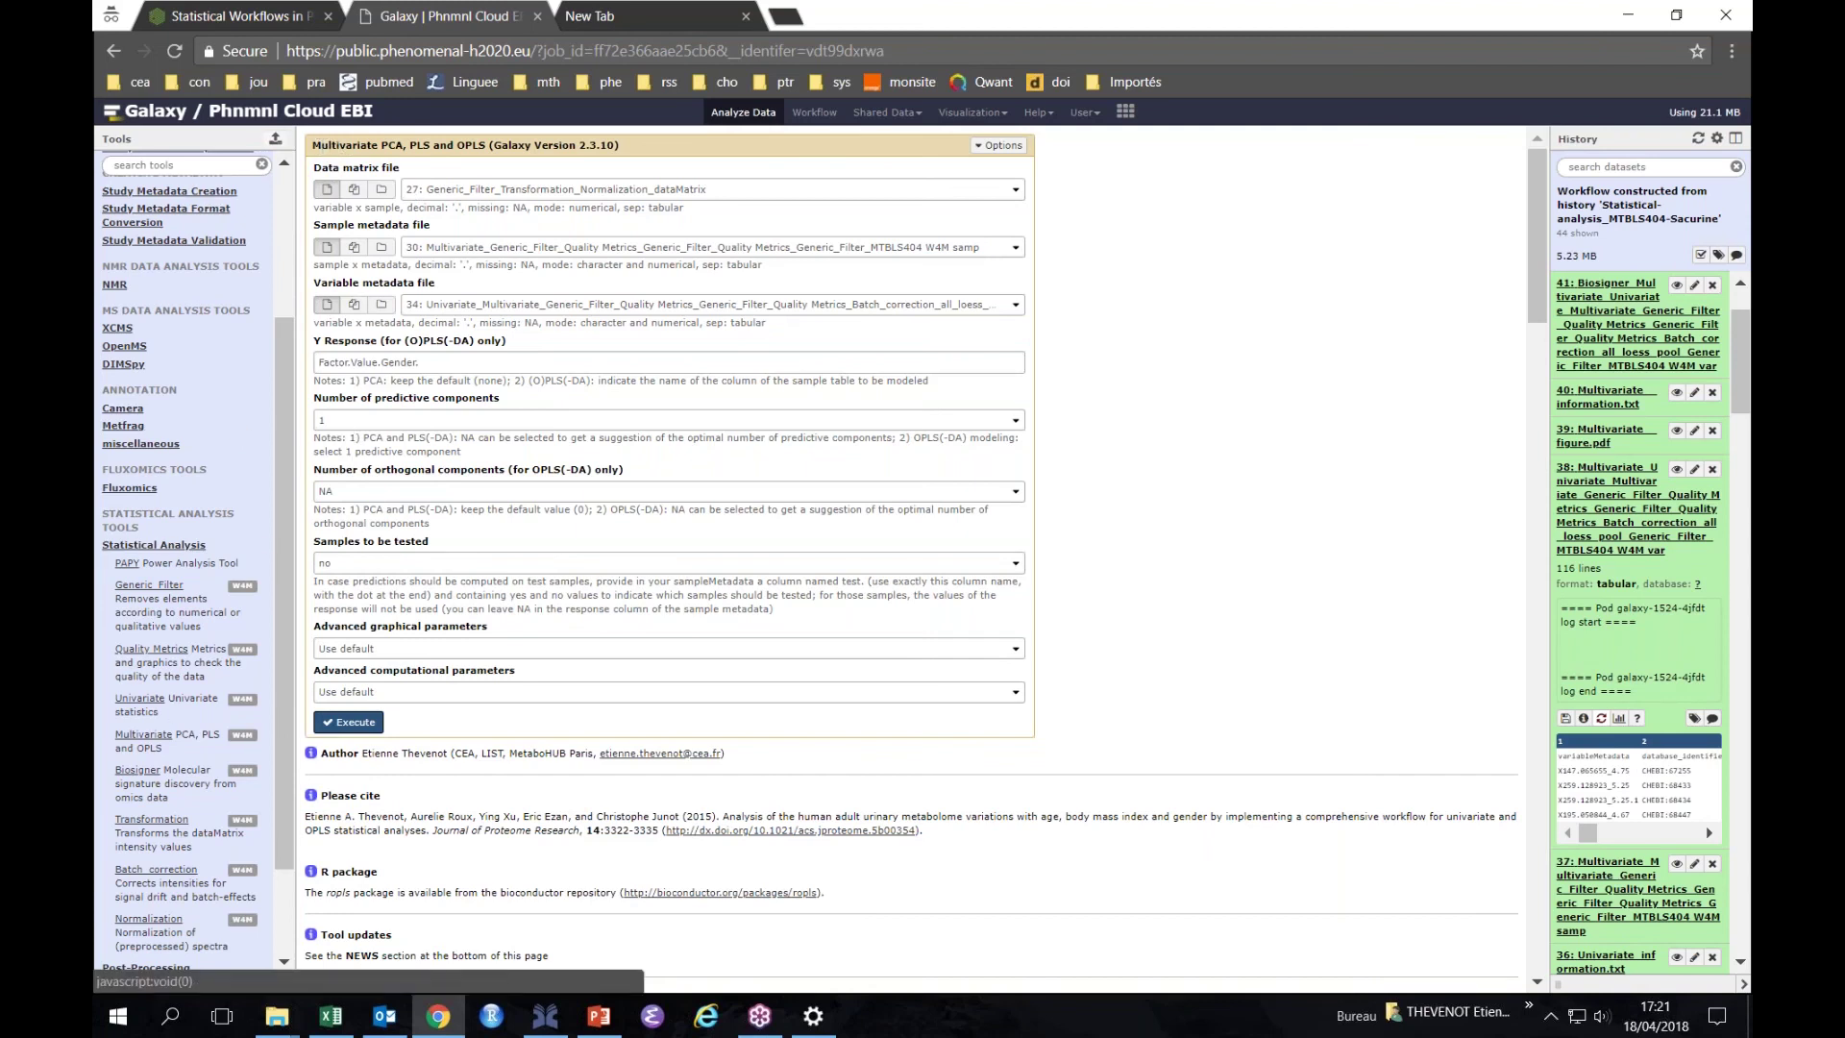
left_click_drag(428, 363, 291, 344)
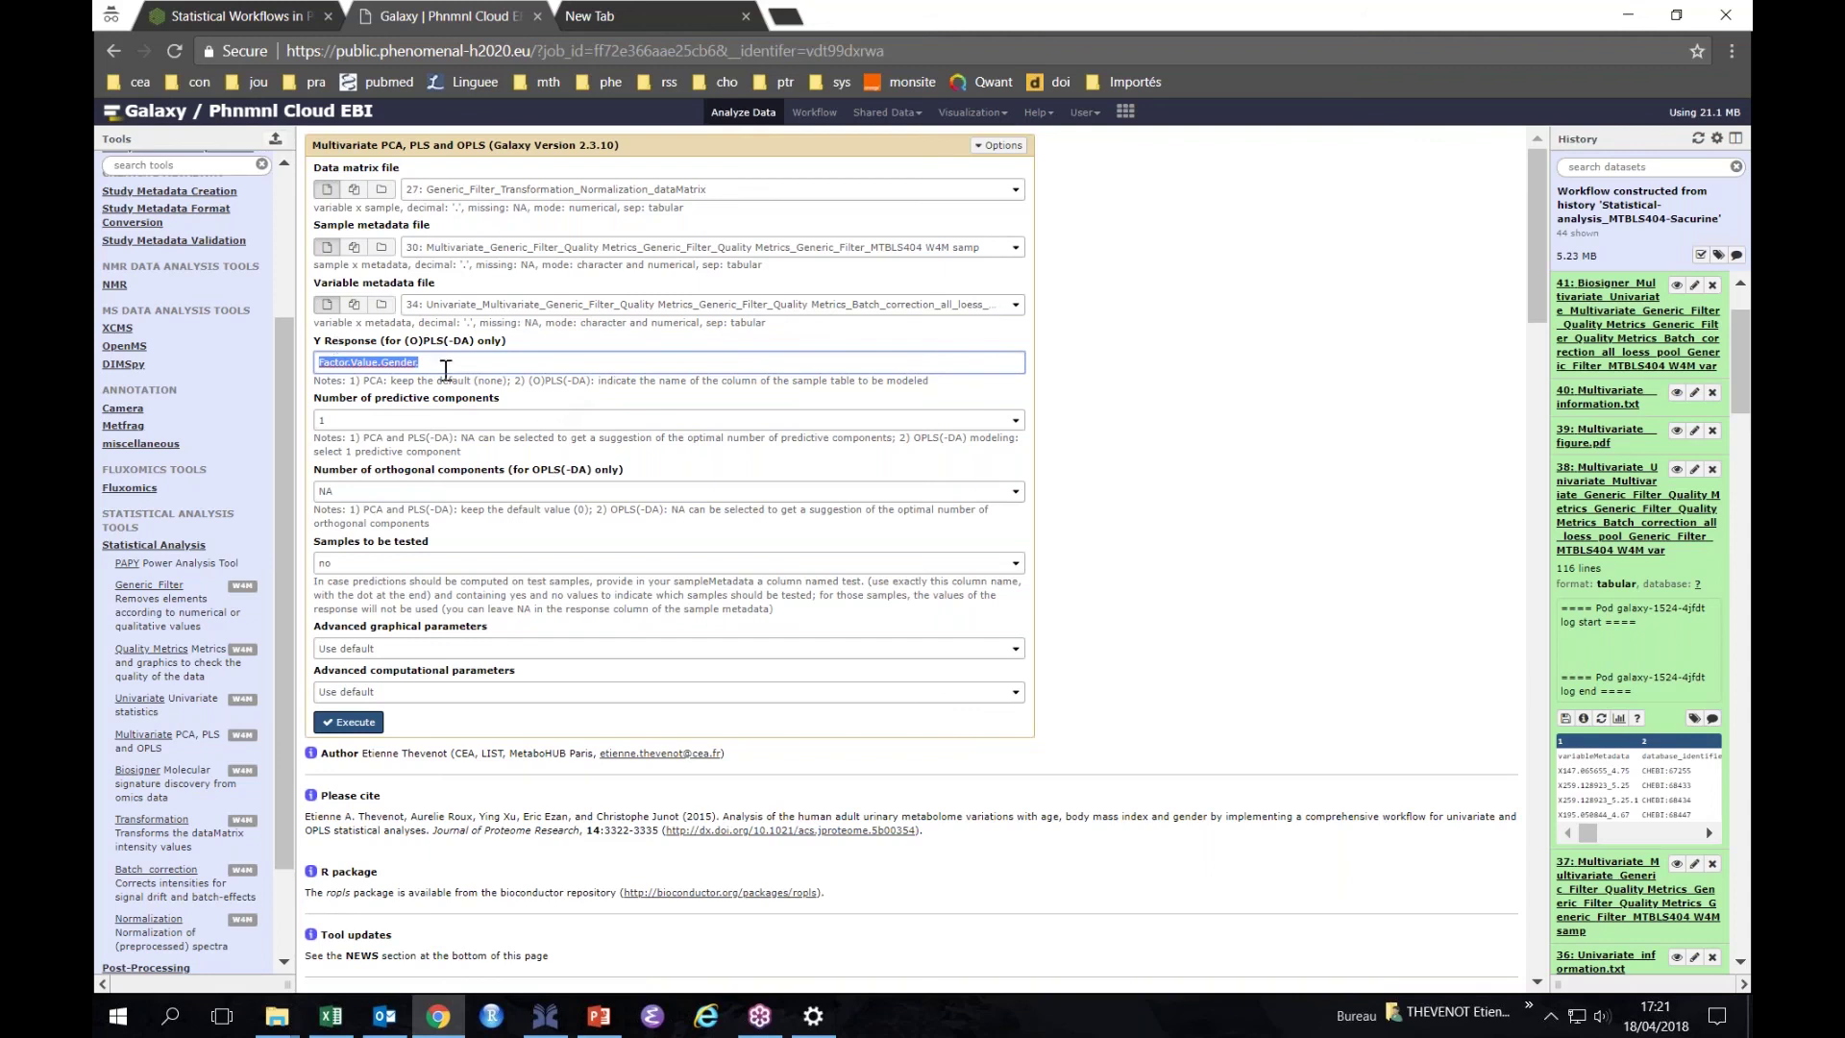
left_click(427, 363)
double_click(426, 363)
scroll(1743, 373, "down", 3)
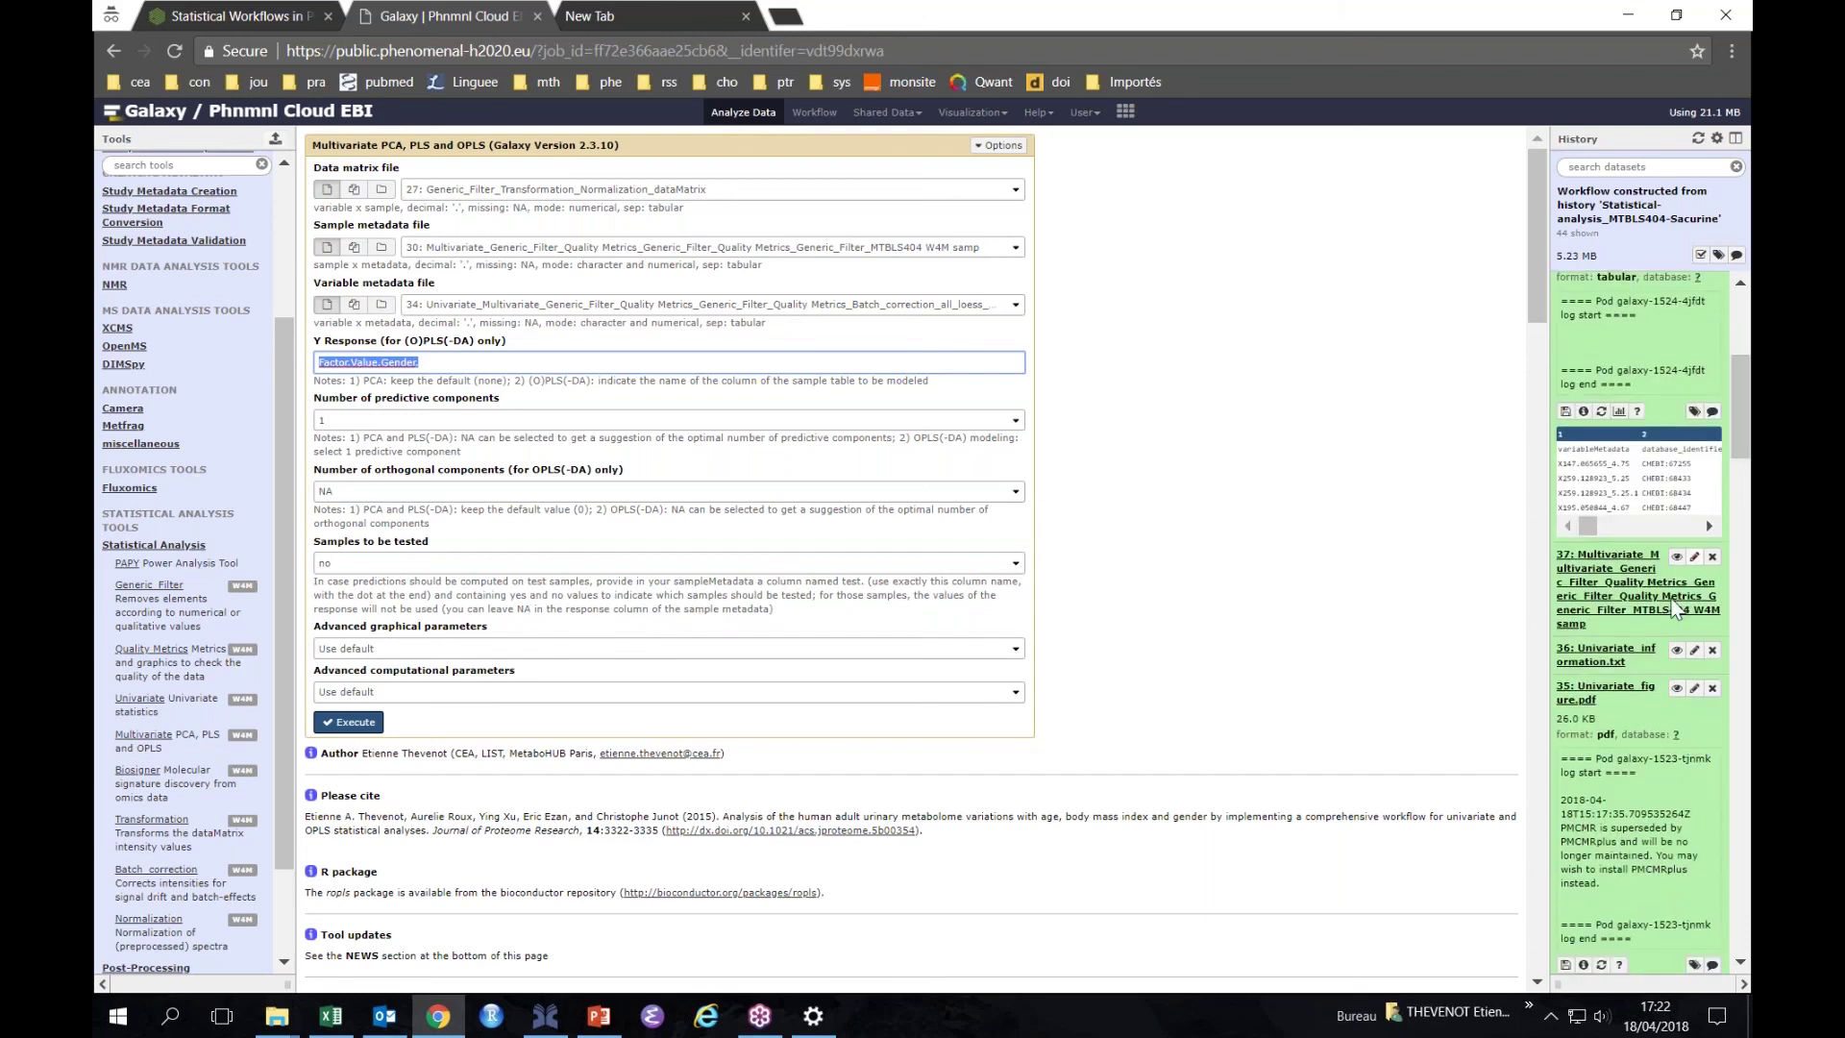
left_click(1637, 624)
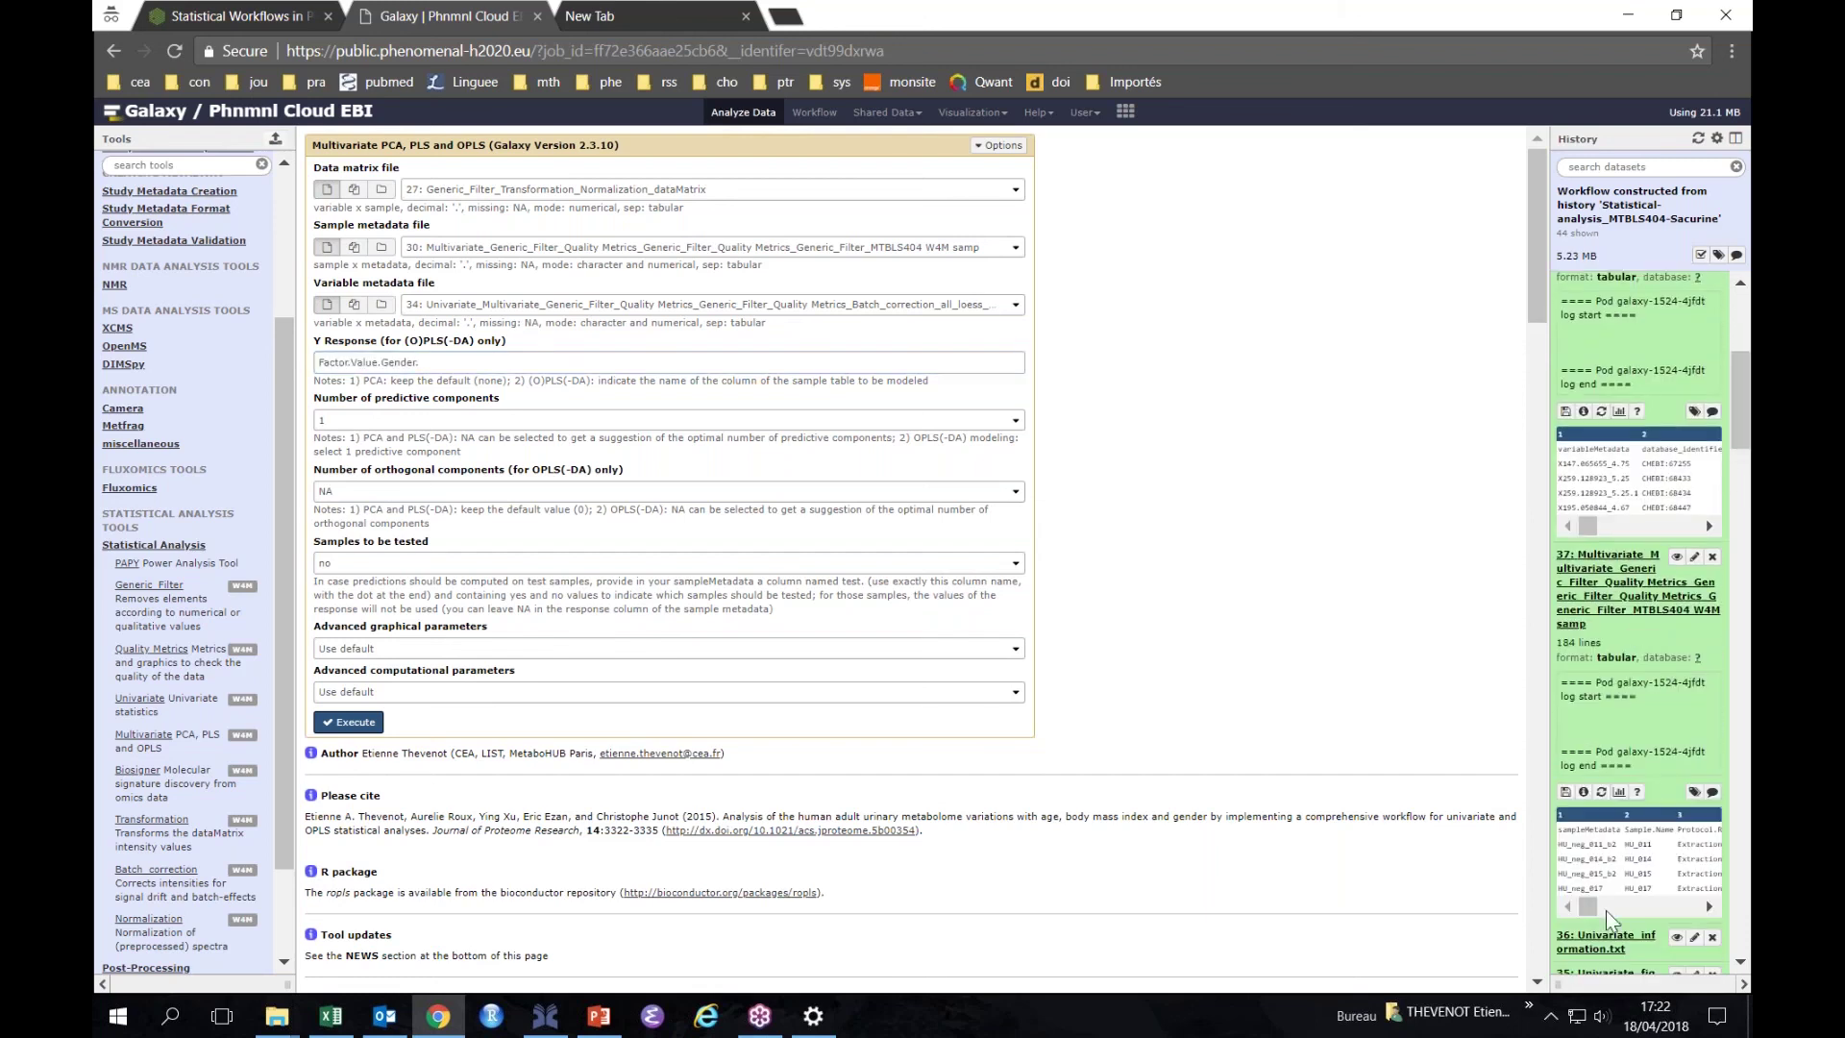
left_click_drag(1594, 909, 1634, 910)
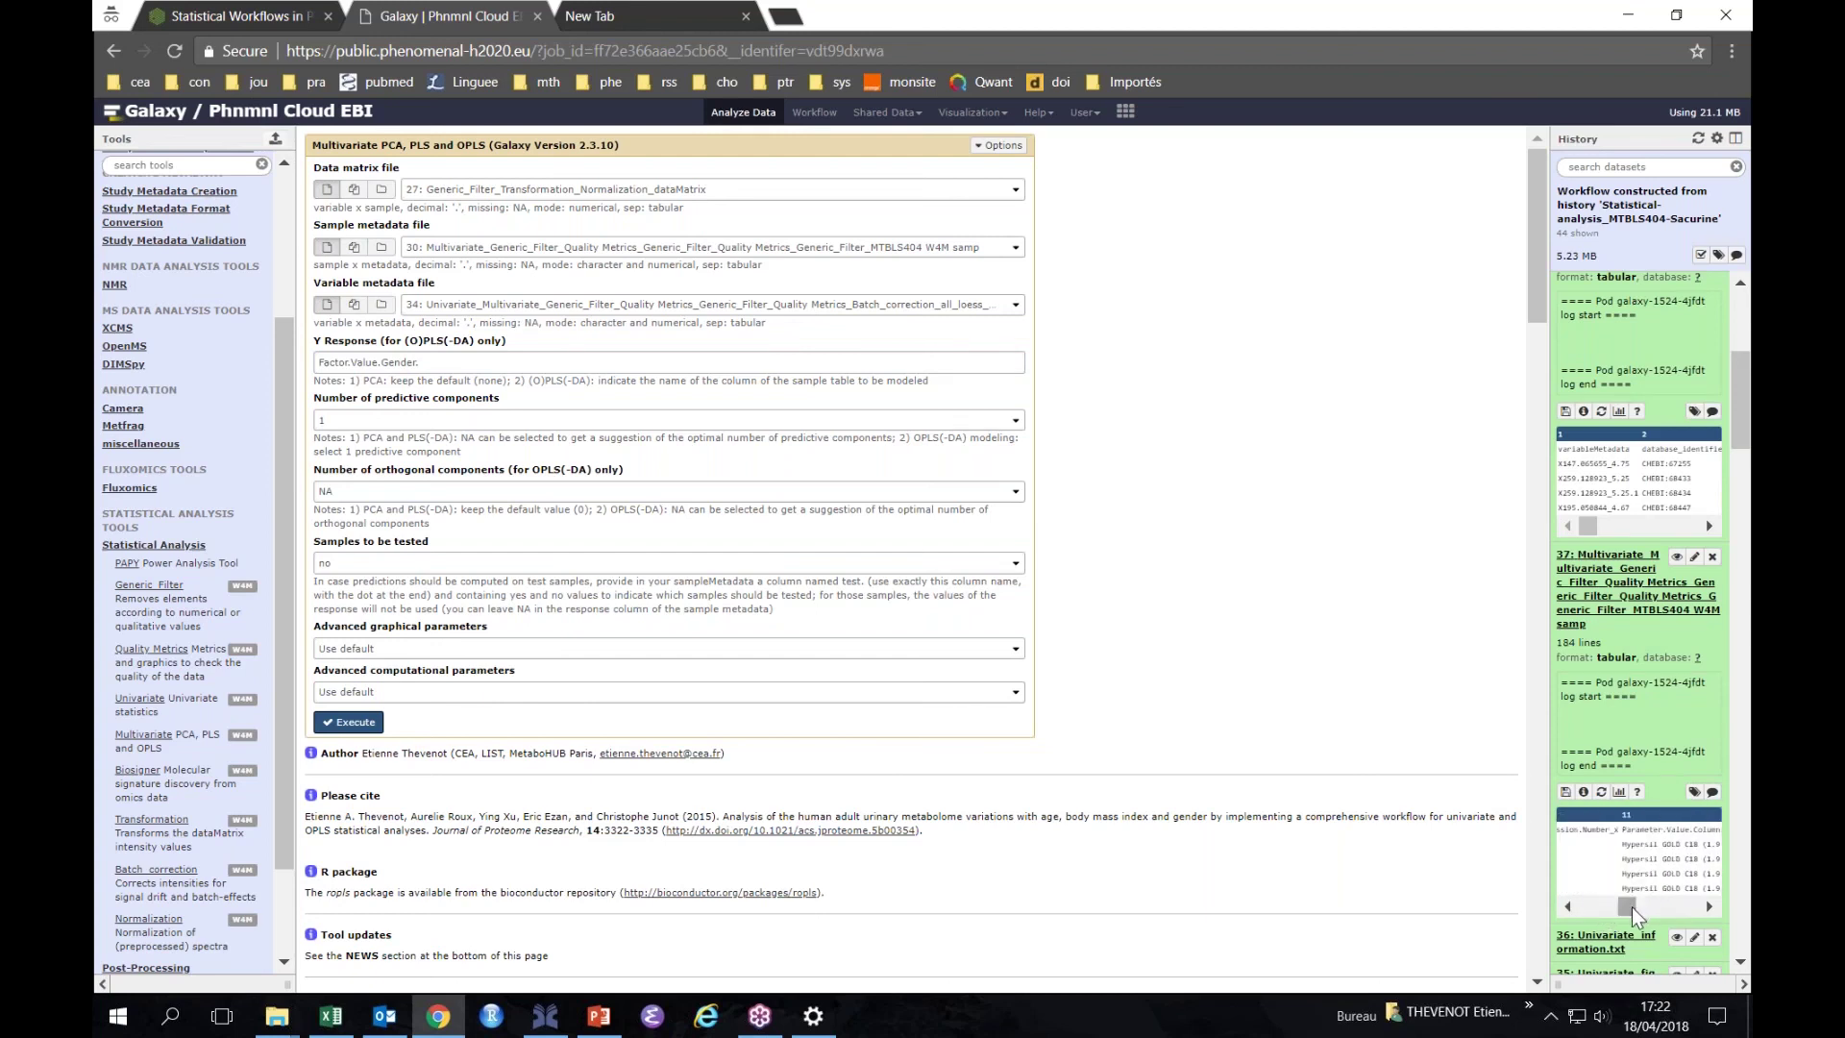
triple_click(439, 361)
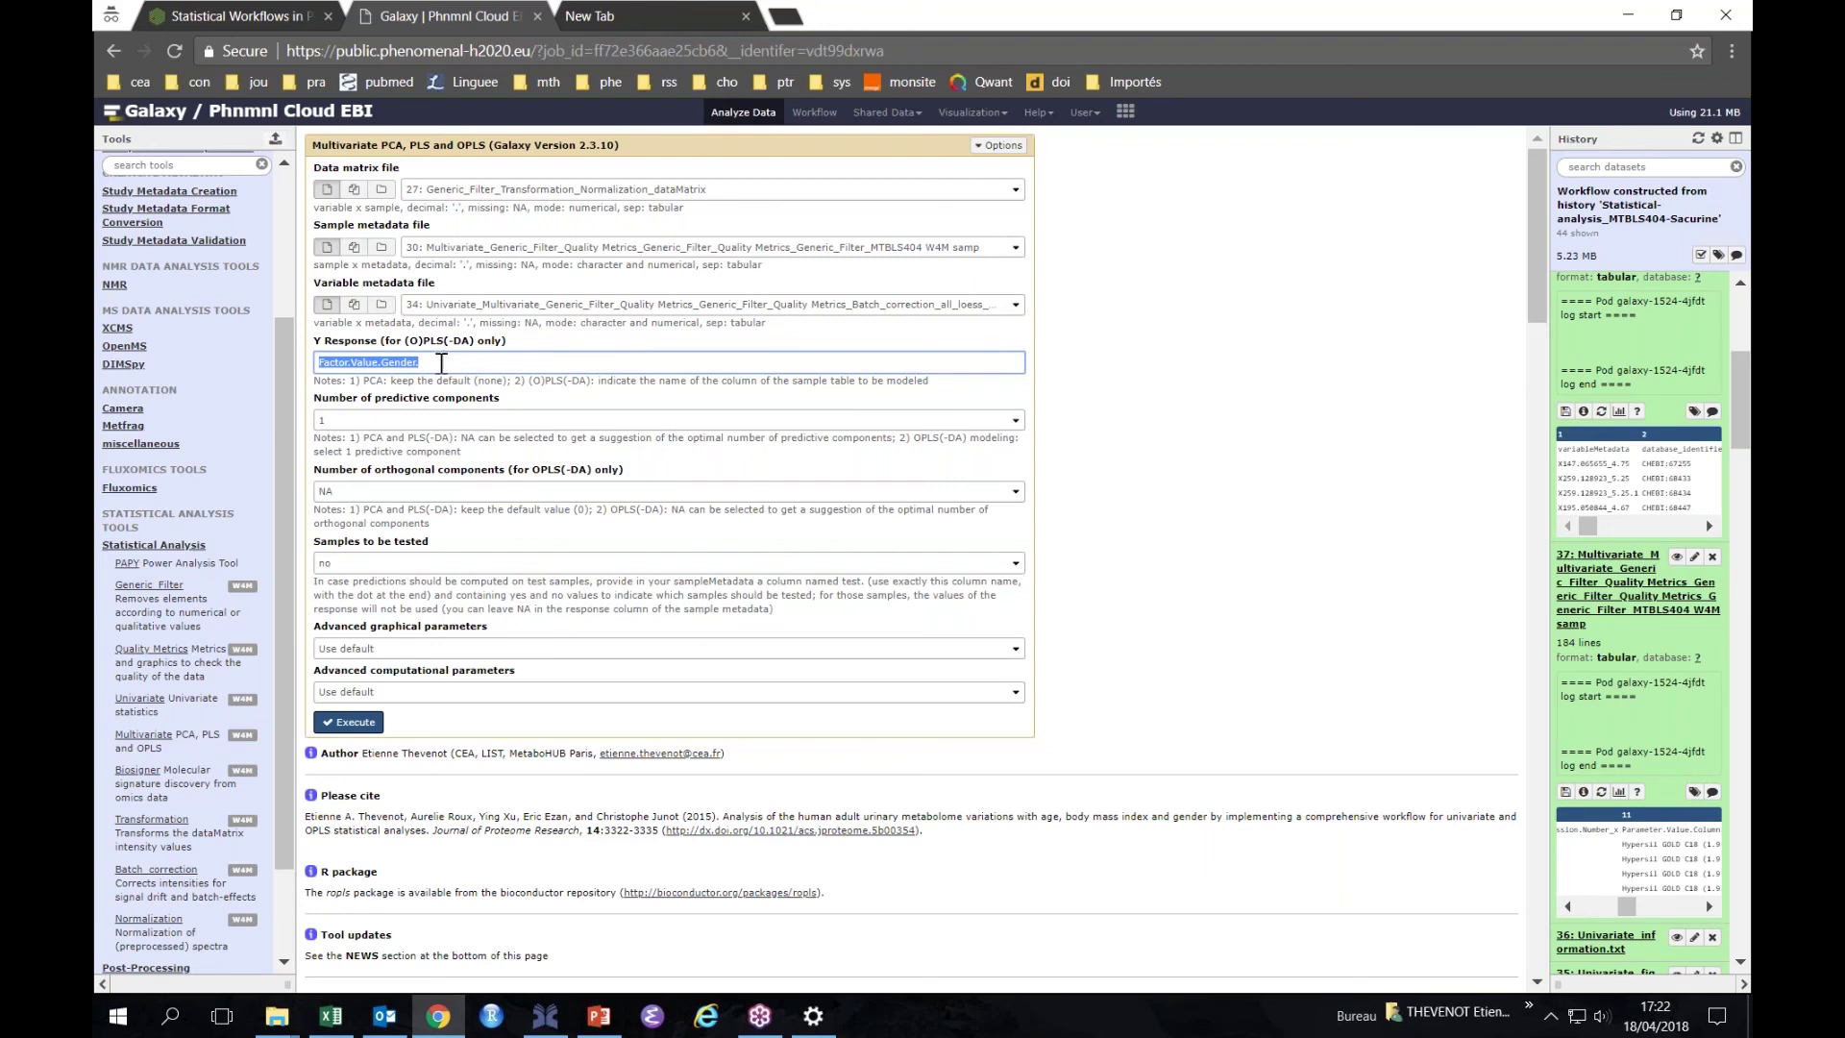
Check the orthogonal components choices, noting they apply to OPLS(-DA) only, and try 0.
left_click(360, 498)
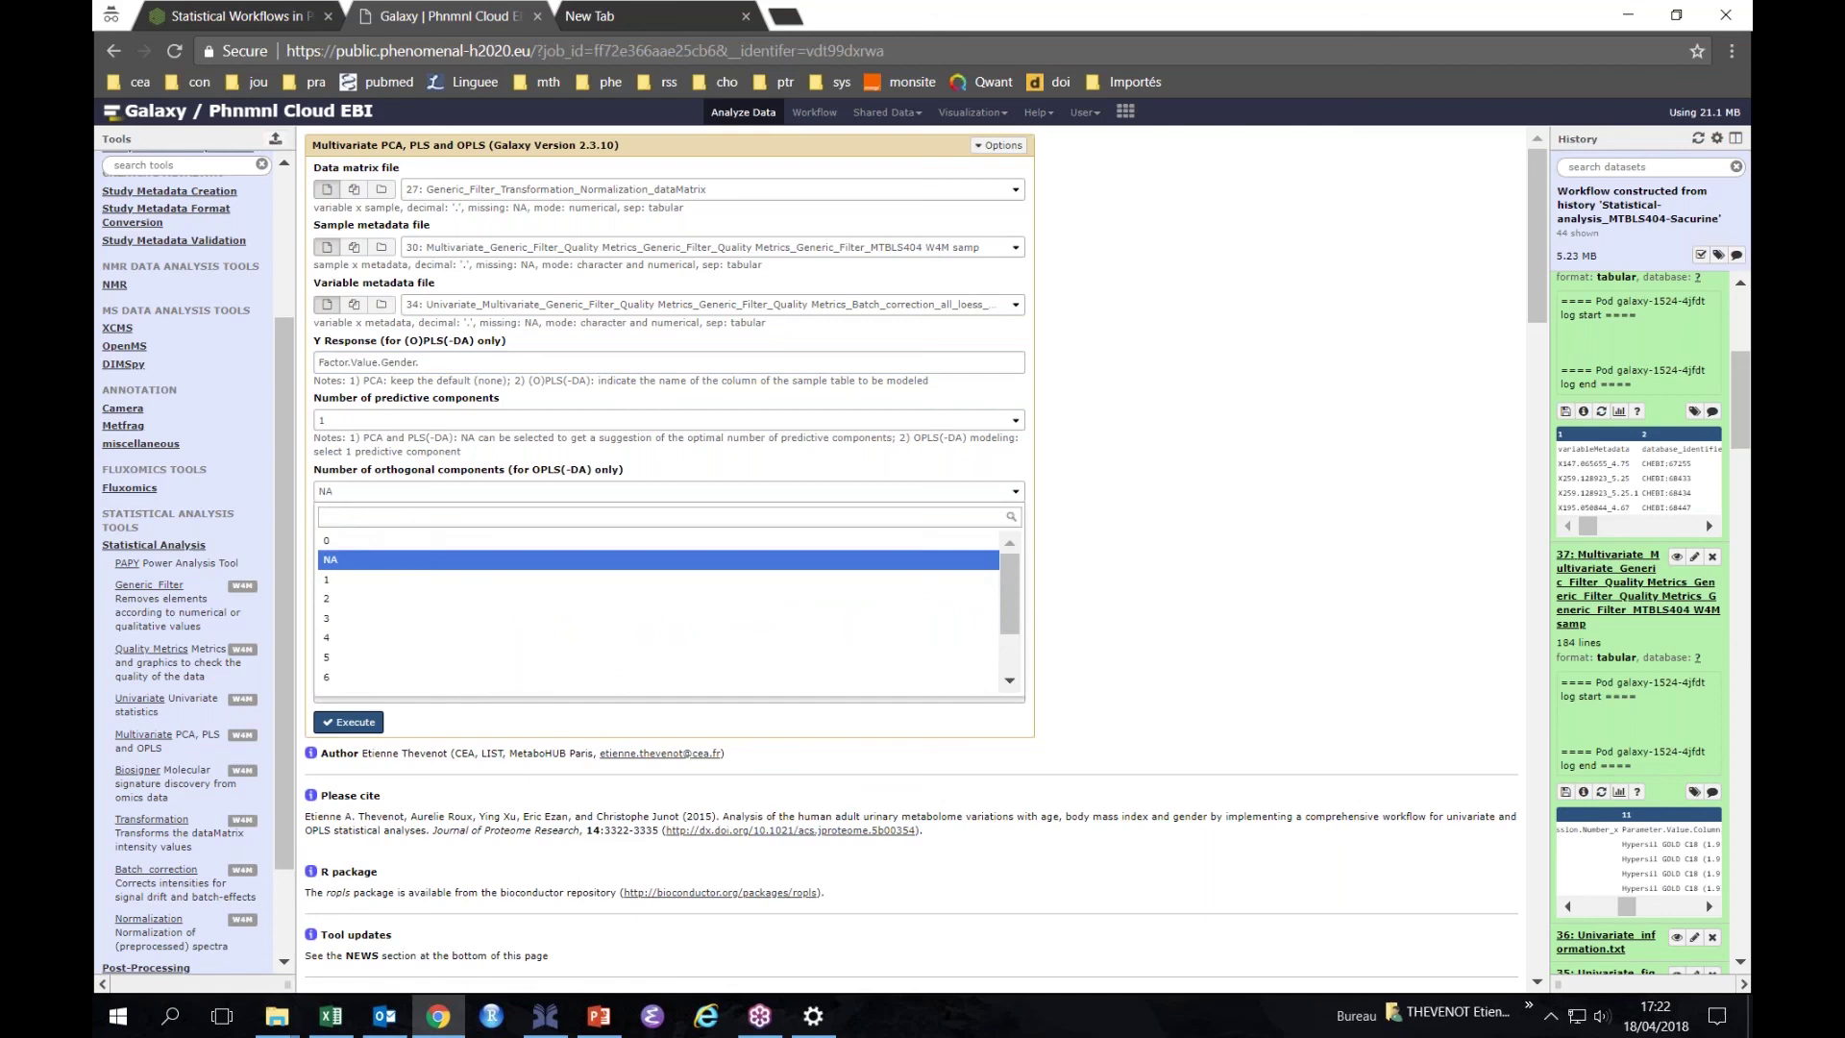
left_click(349, 571)
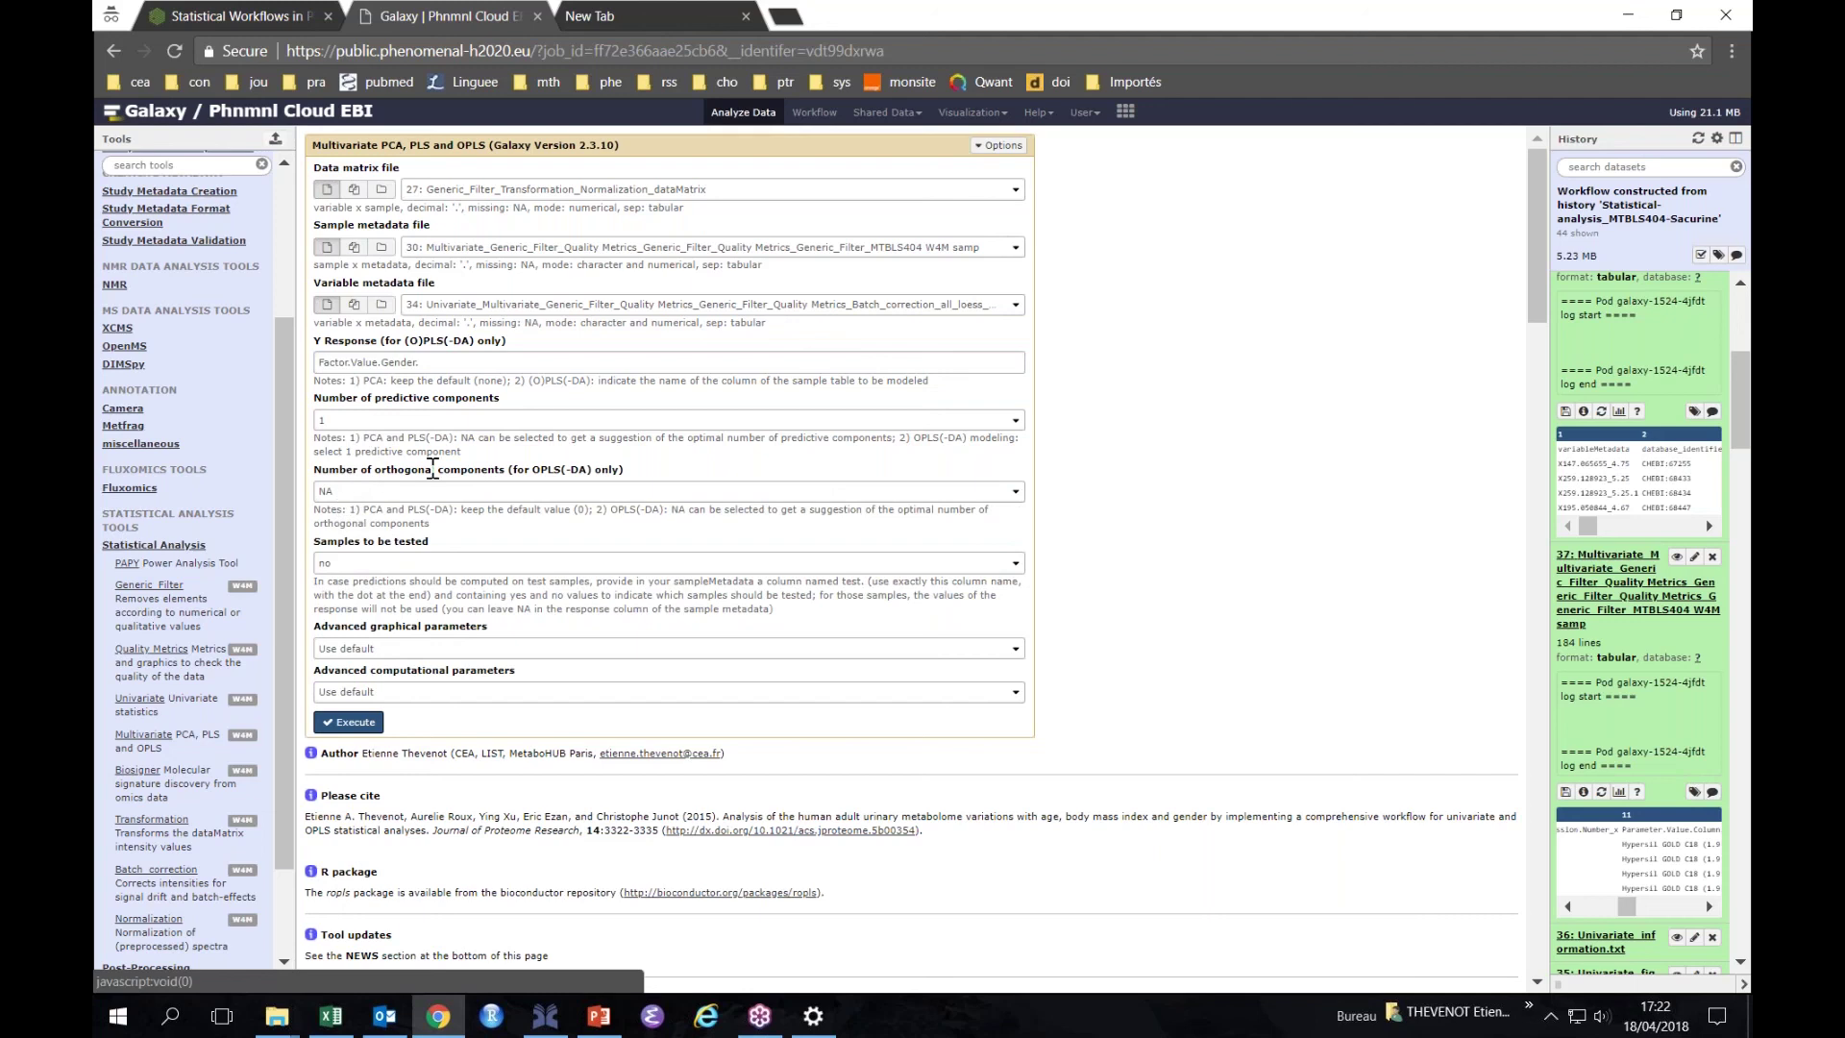
left_click_drag(536, 473, 626, 473)
left_click_drag(542, 472, 591, 468)
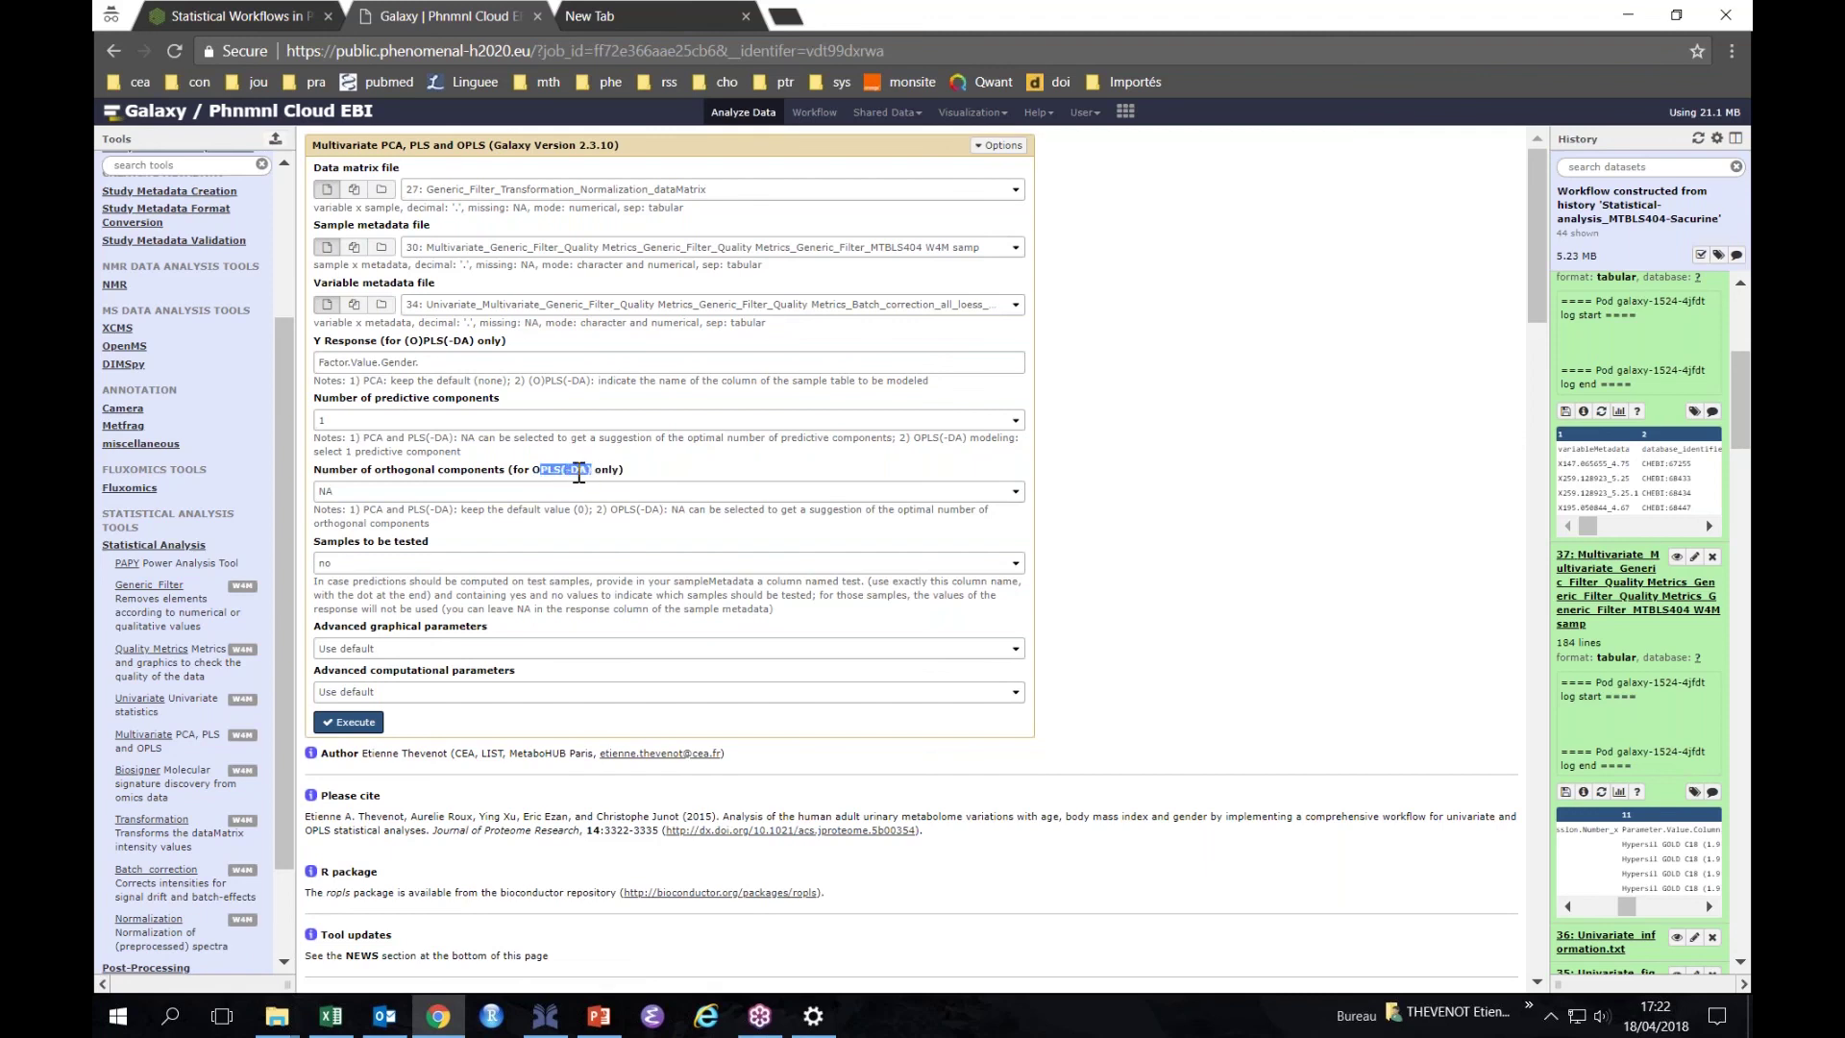
left_click(400, 495)
key("Return")
Try NA predictive components, then settle on 1 predictive and NA orthogonal components.
left_click(384, 423)
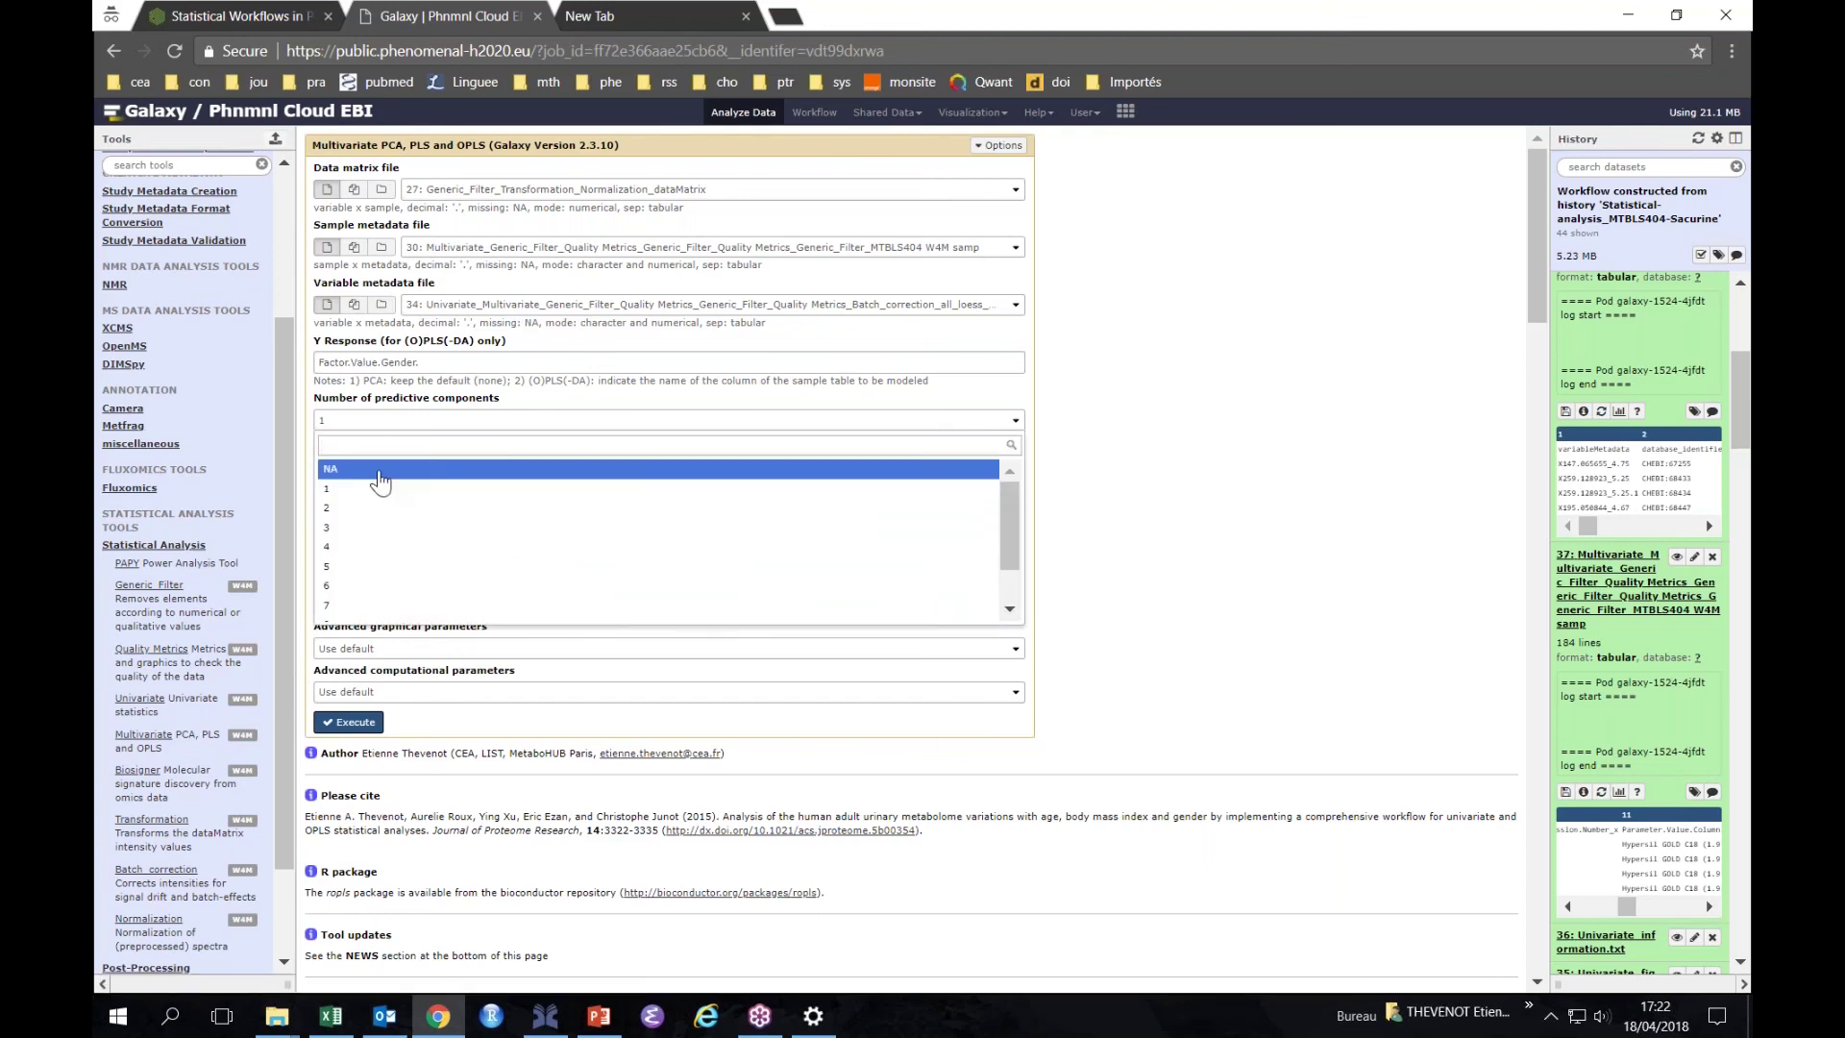
left_click(379, 475)
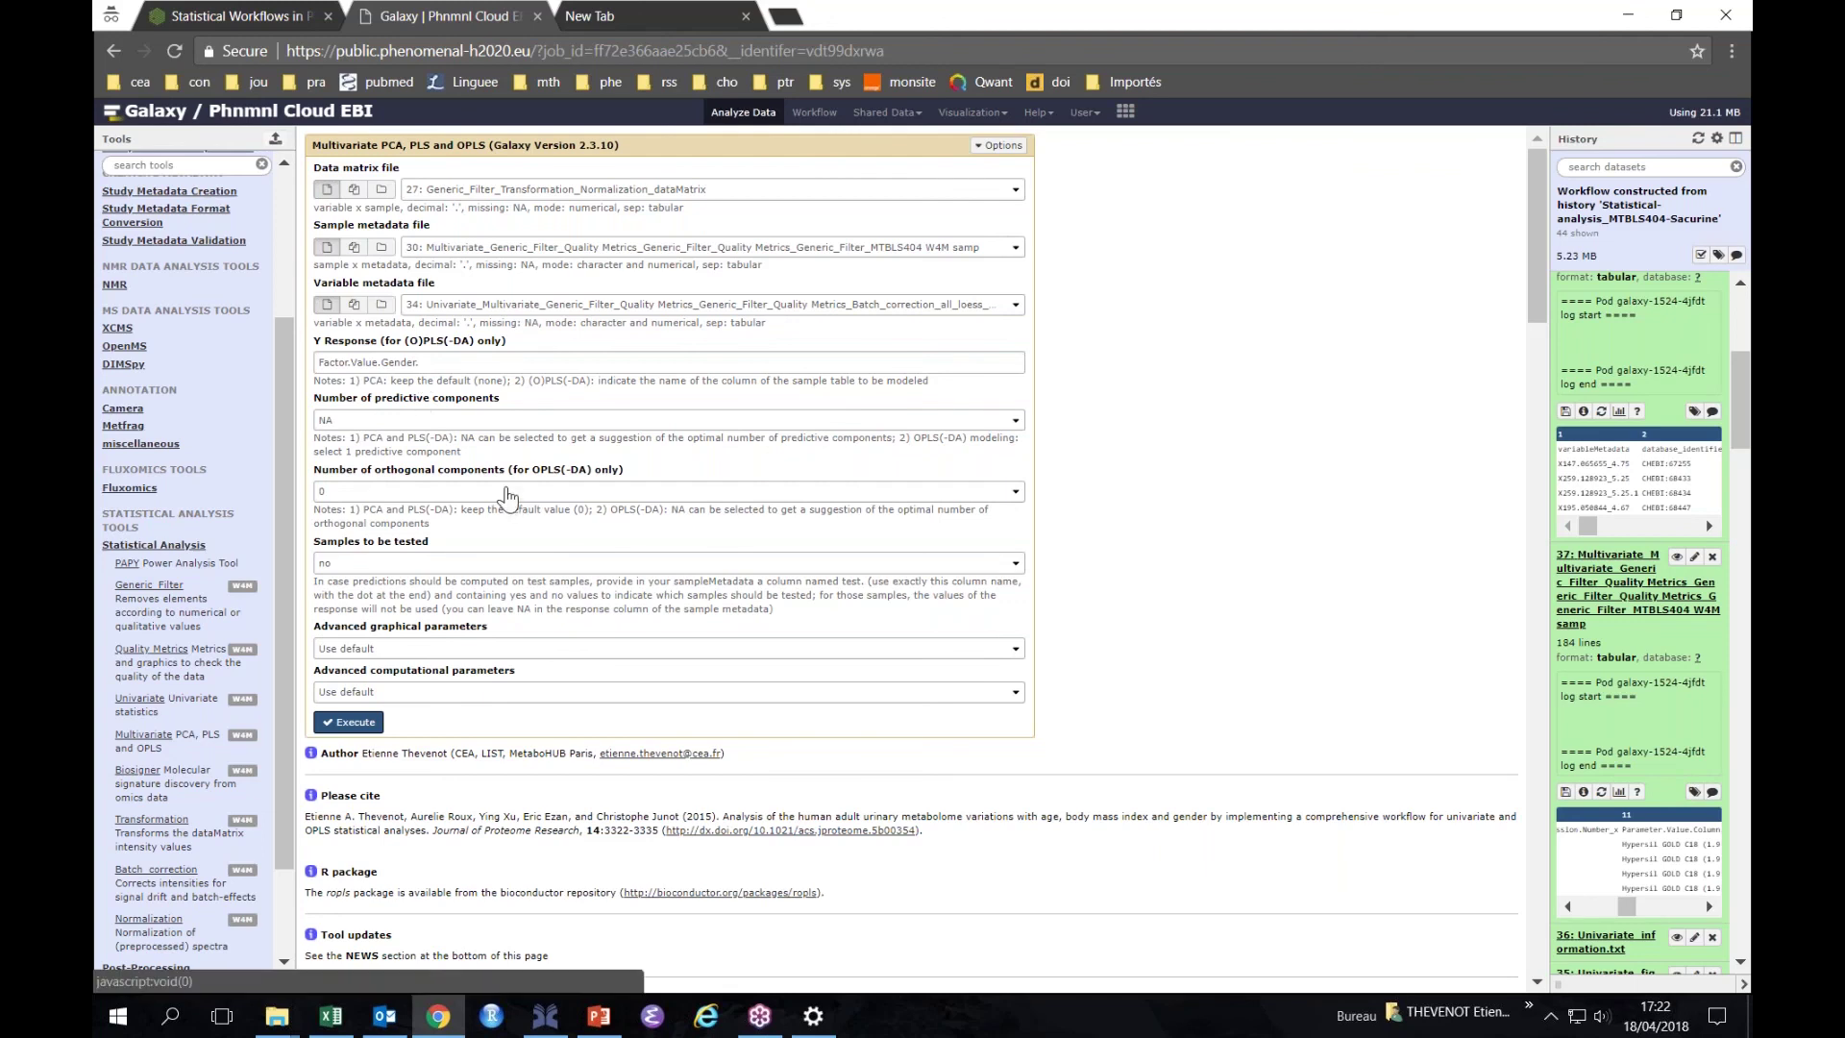
left_click(426, 423)
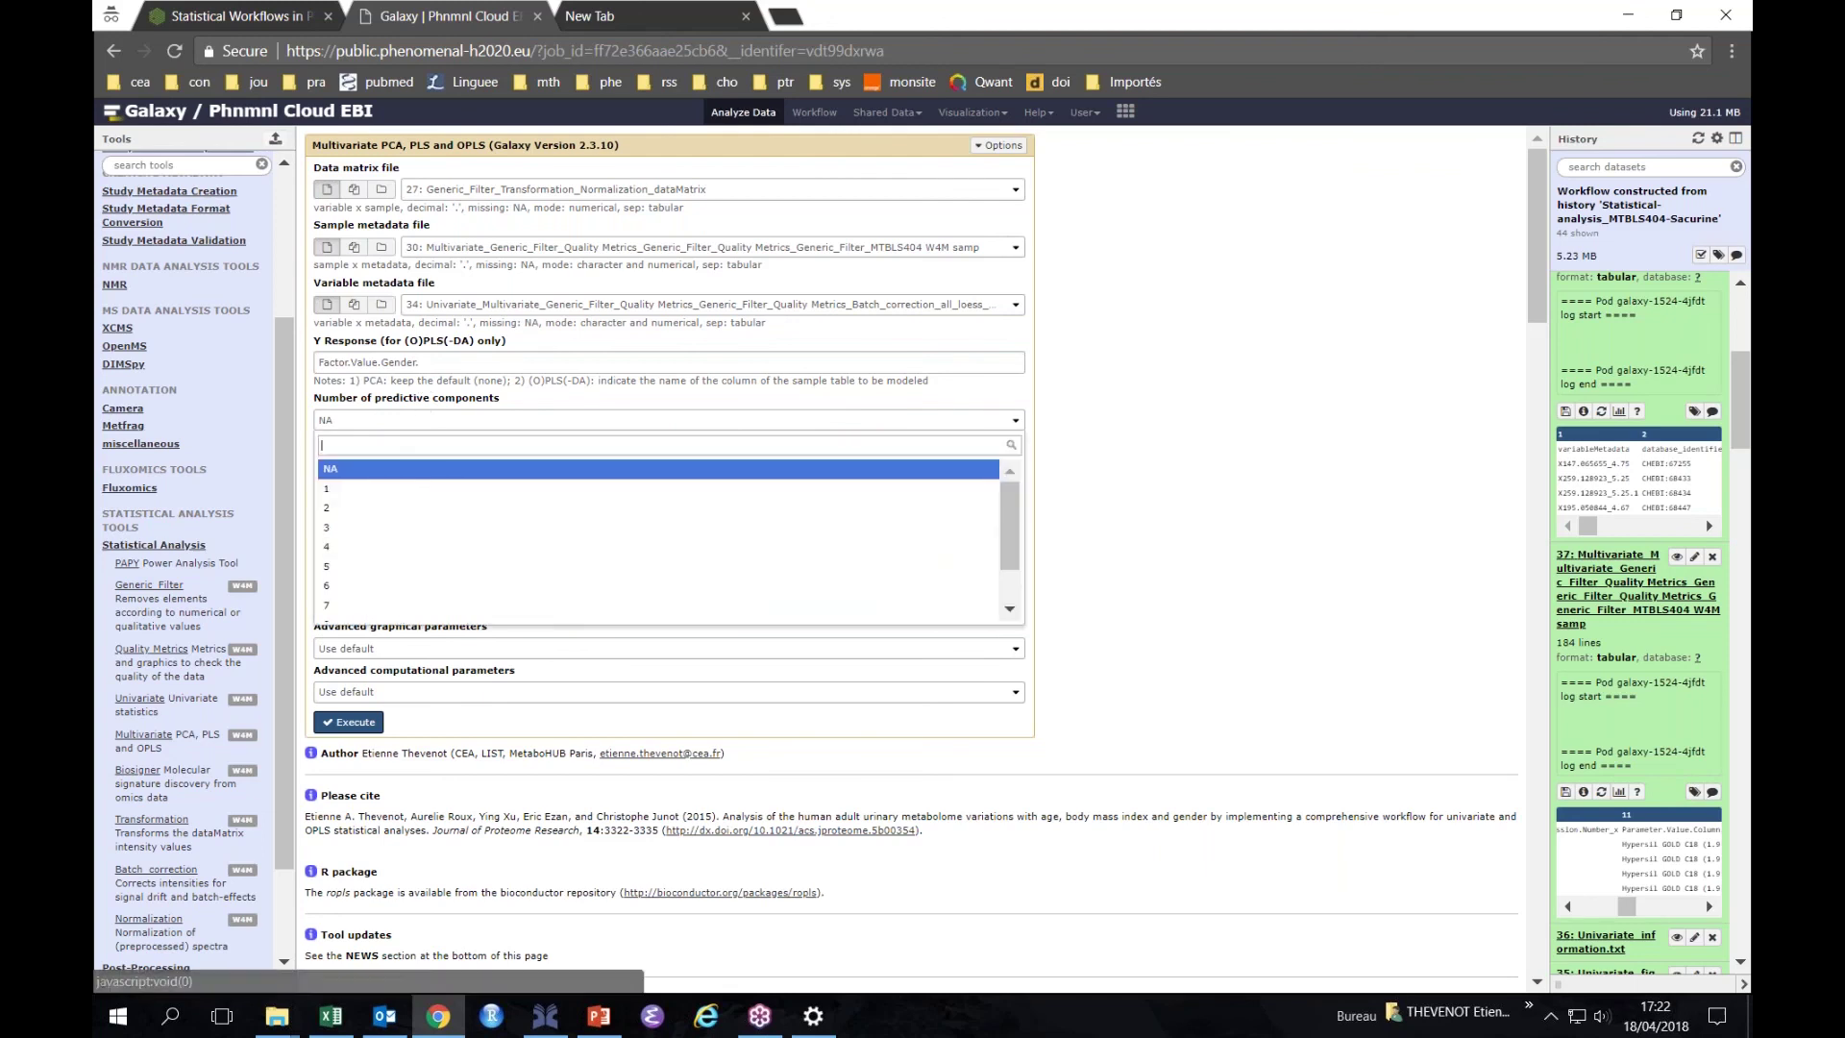
left_click(423, 488)
left_click_drag(445, 363, 324, 355)
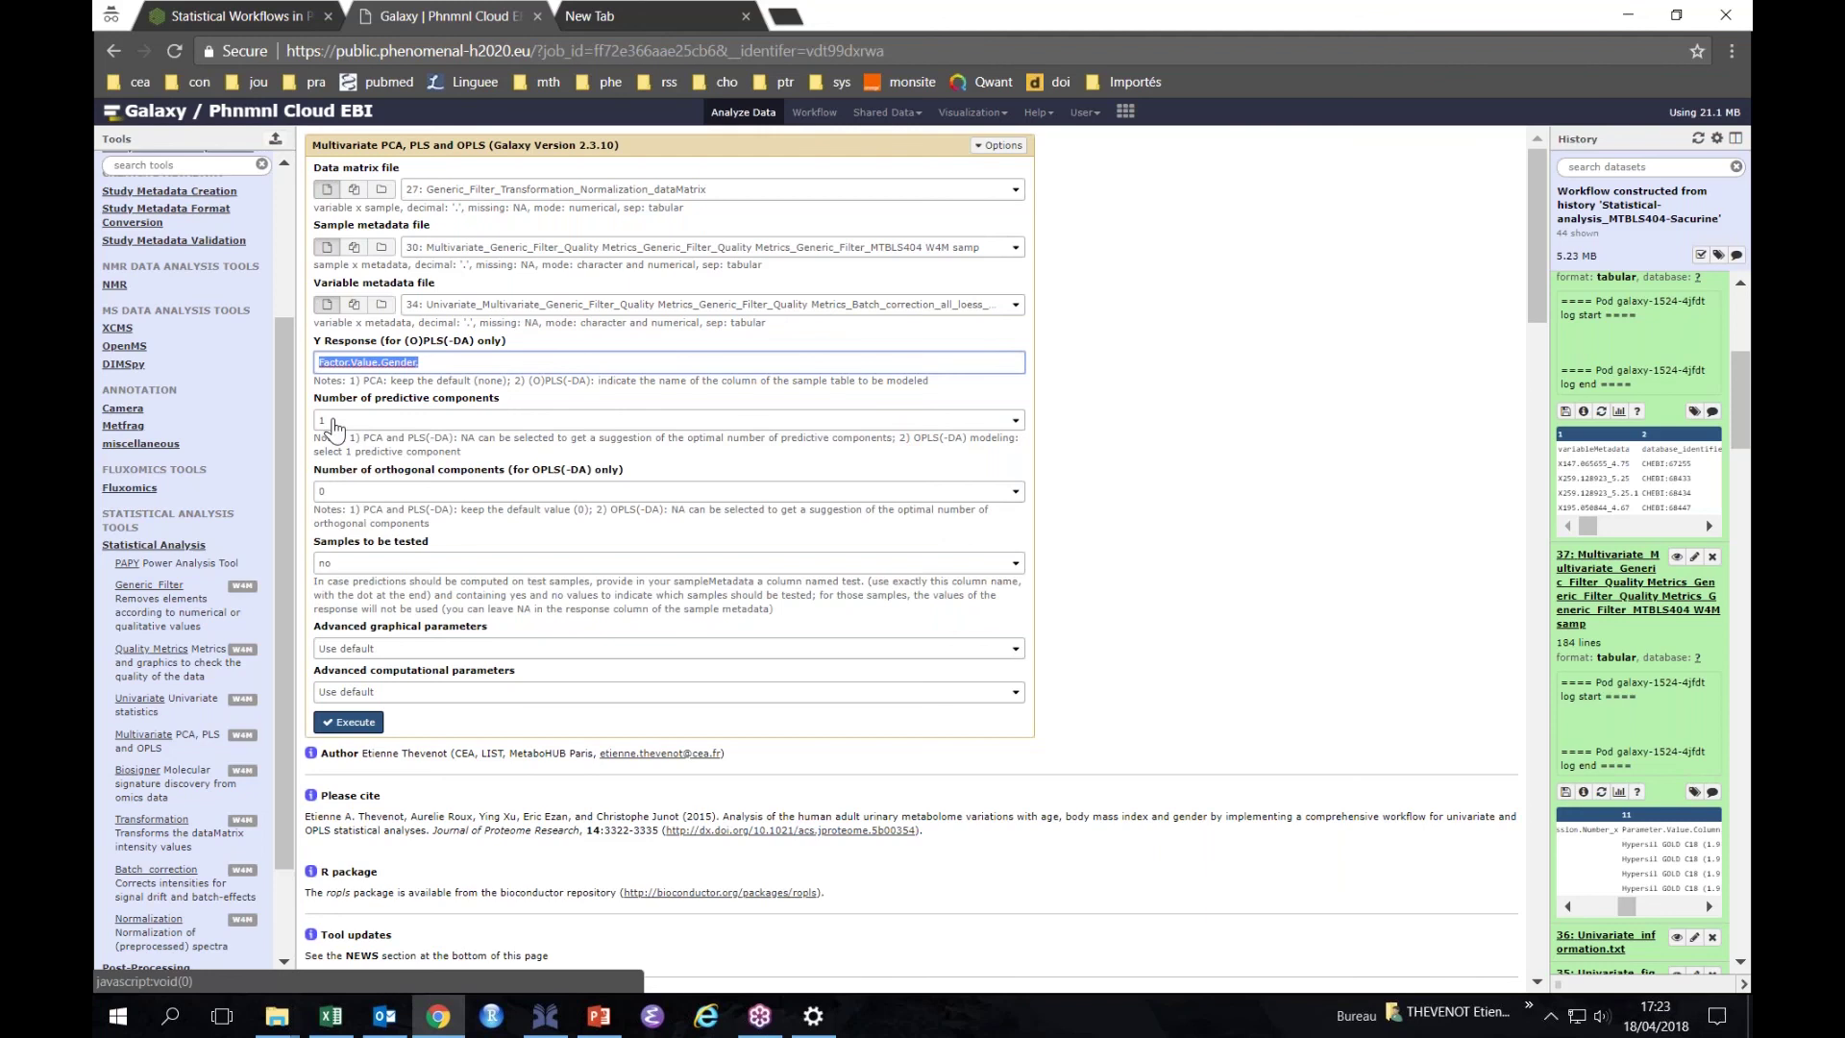
left_click(384, 493)
left_click(378, 566)
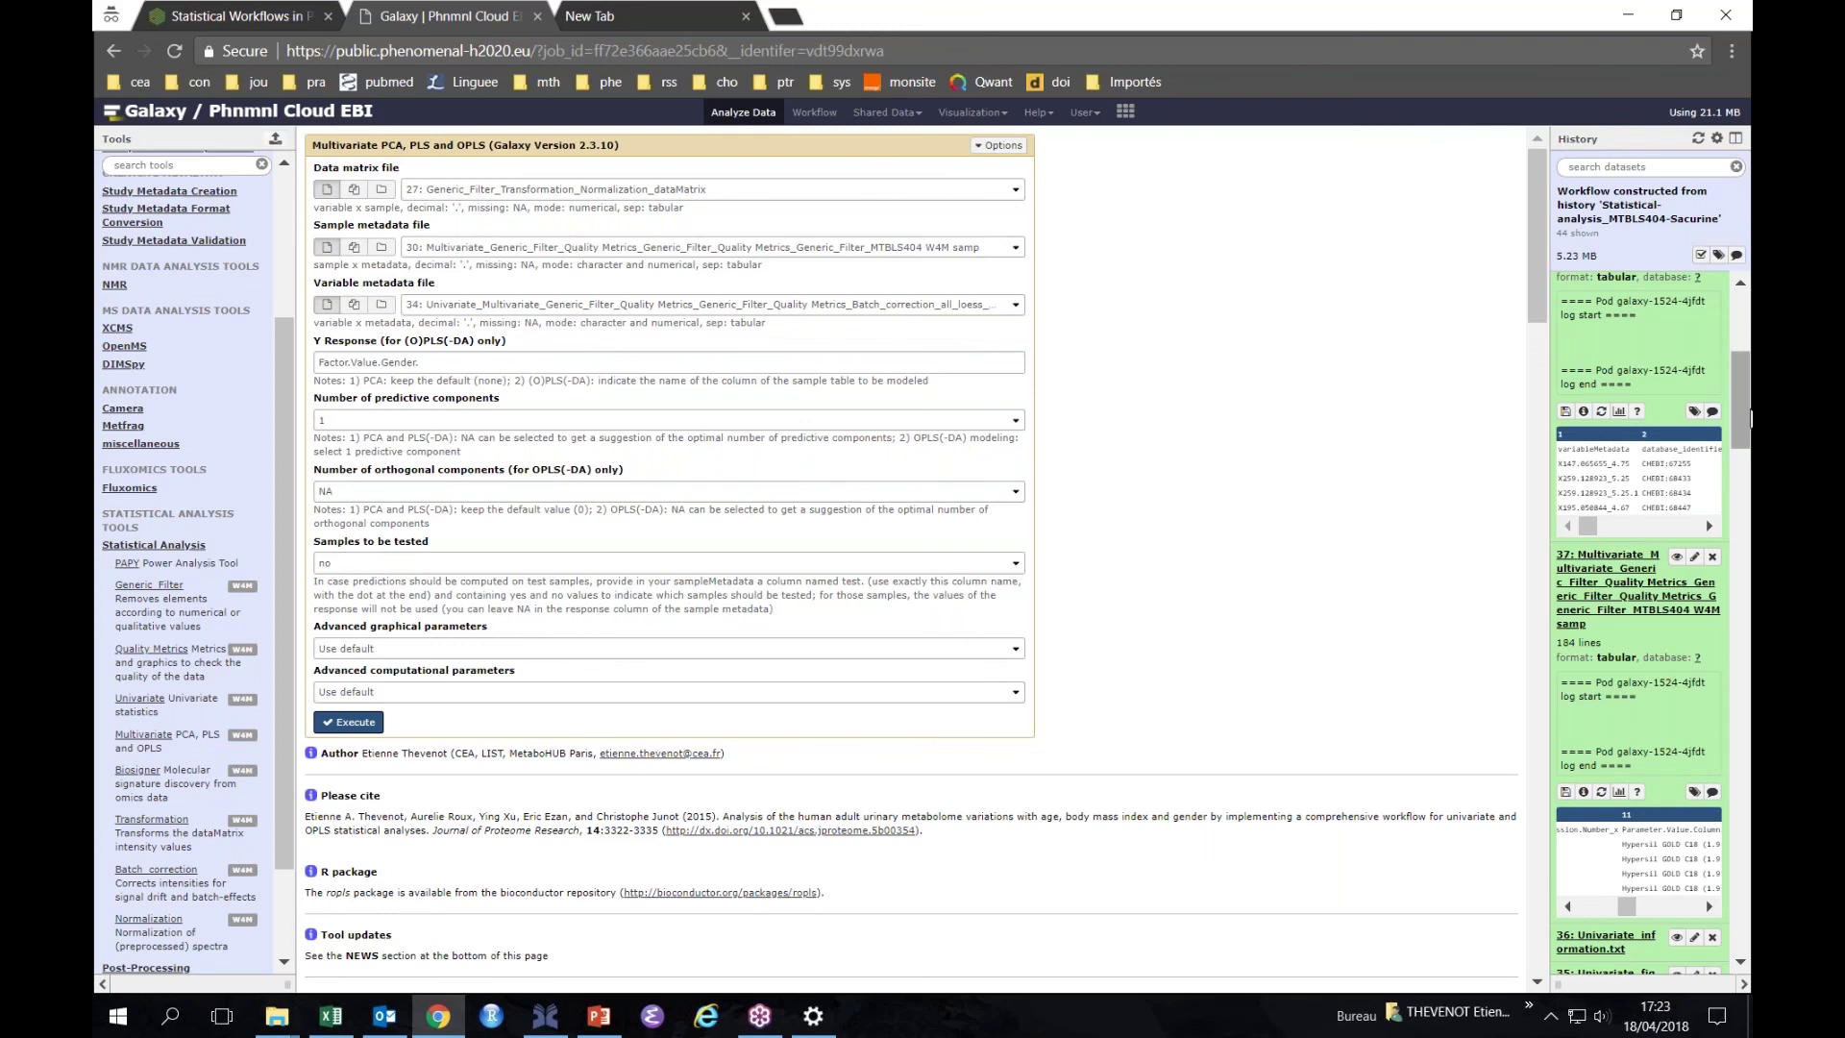
scroll(1748, 415, "up", 4)
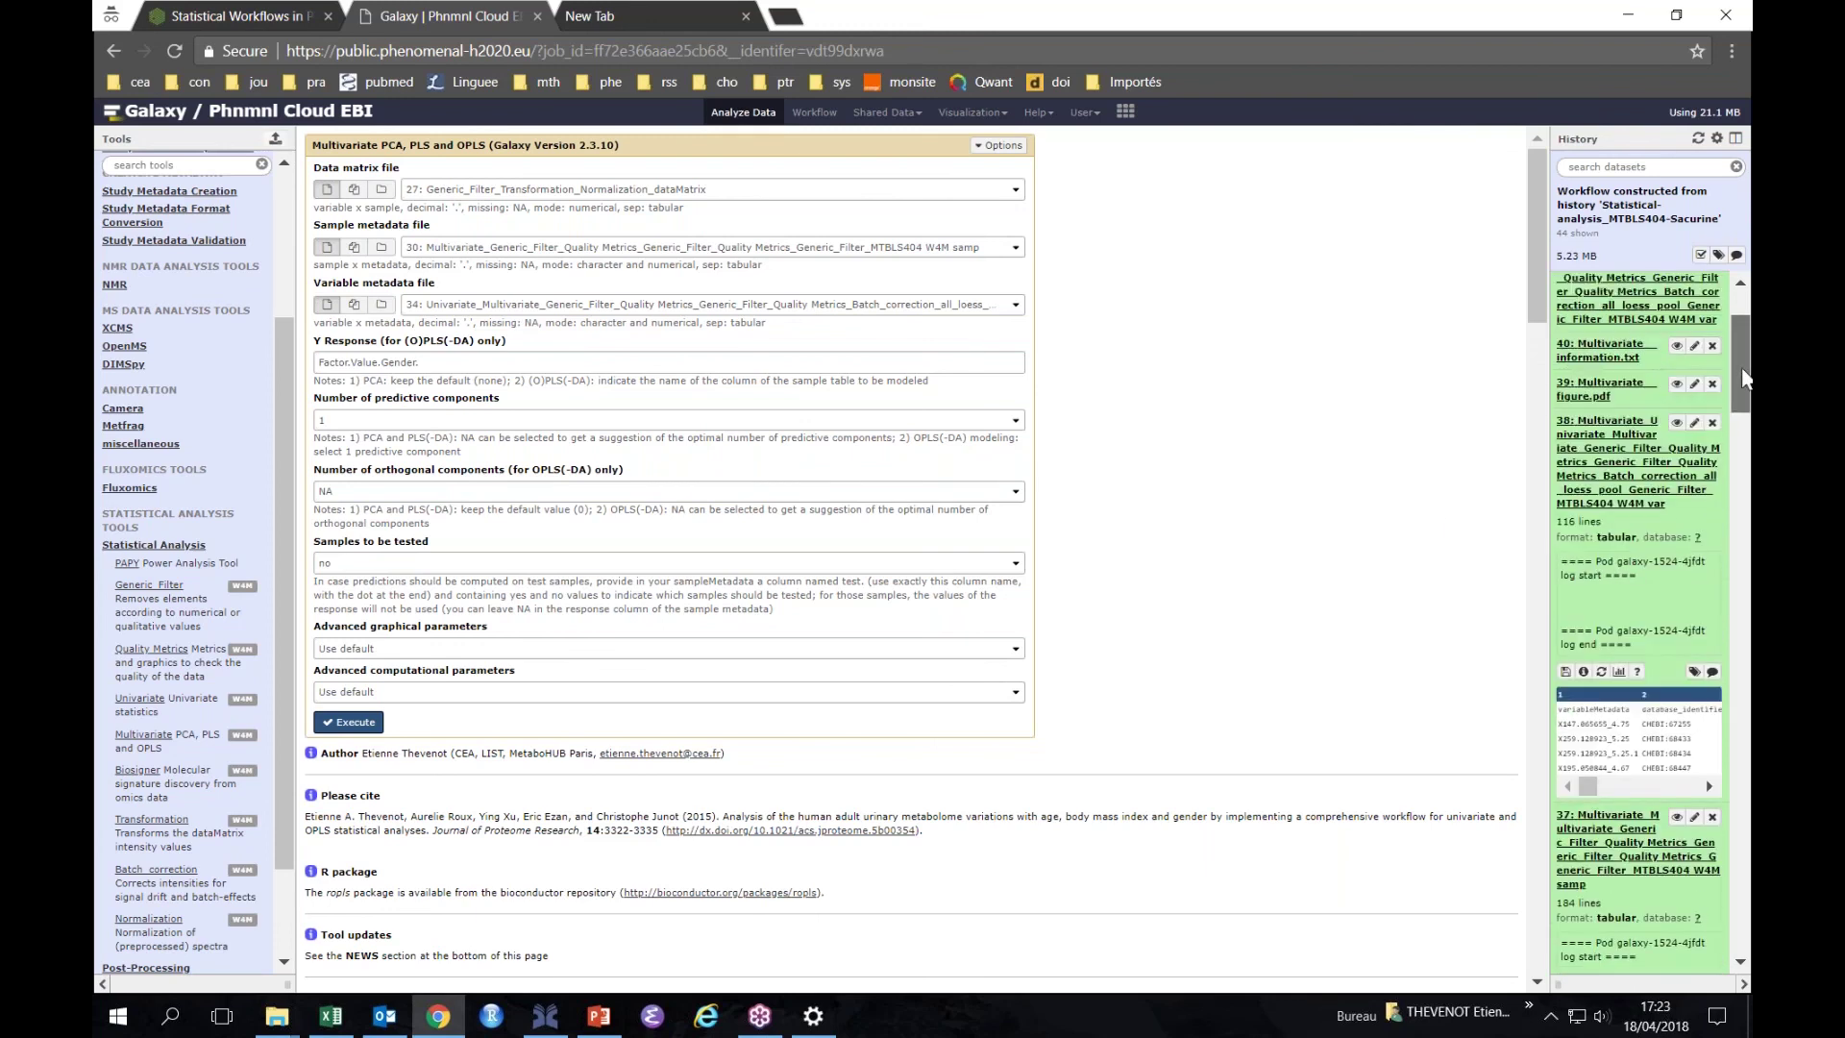
Display the Multivariate OPLS-DA figure (item 39), then request the rerun form for Biosigner boxplot item 43.
left_click(1677, 464)
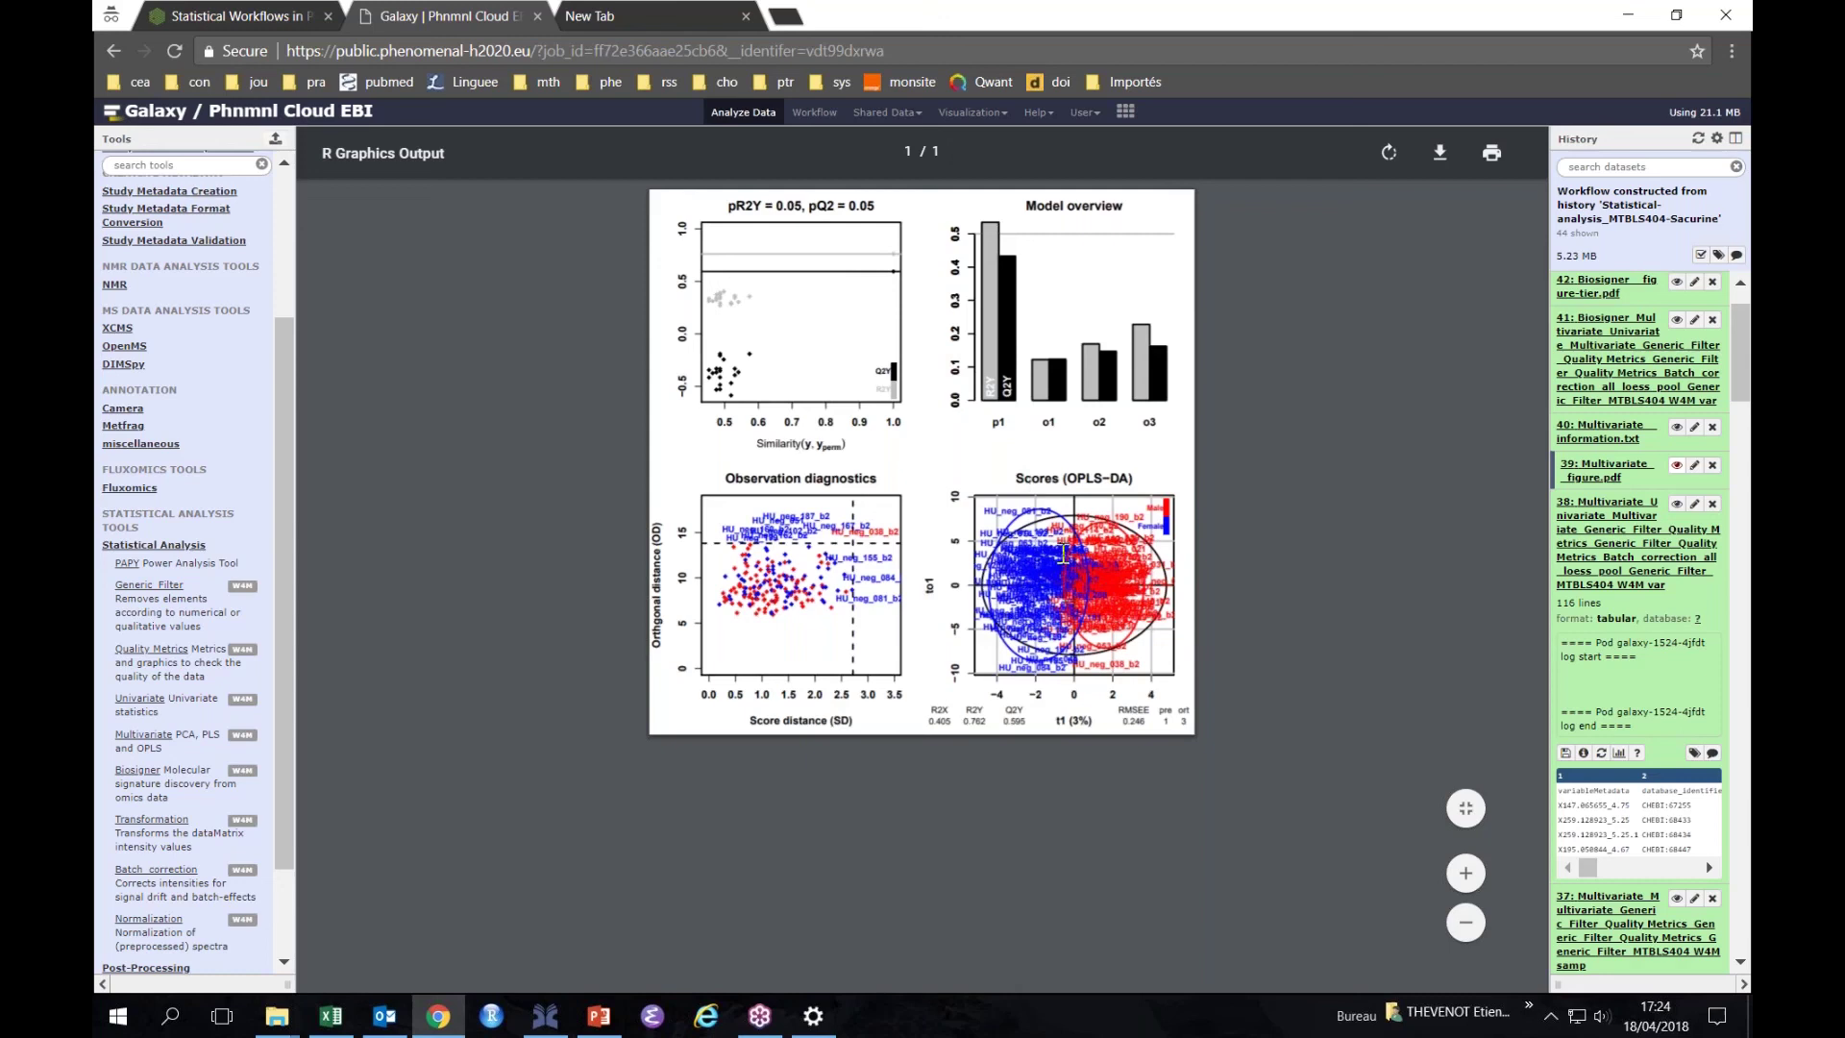
scroll(1736, 365, "up", 2)
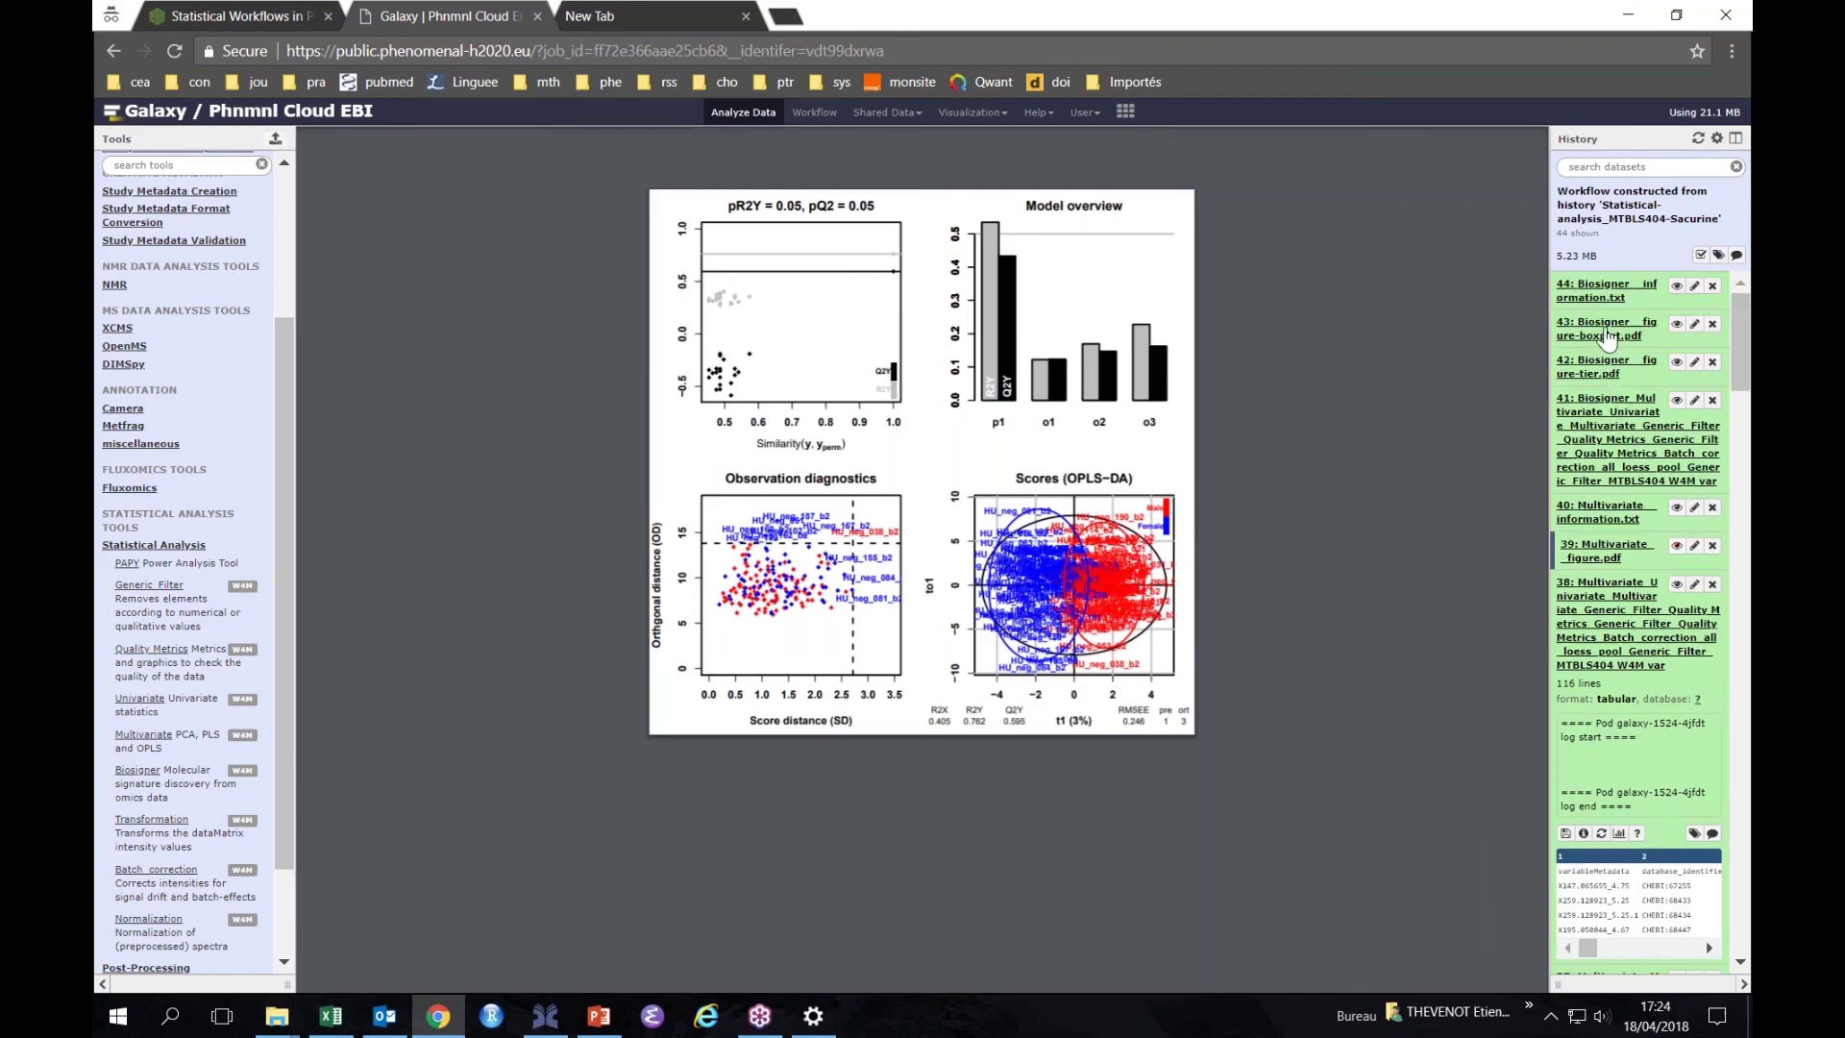
left_click(1609, 335)
left_click(1601, 504)
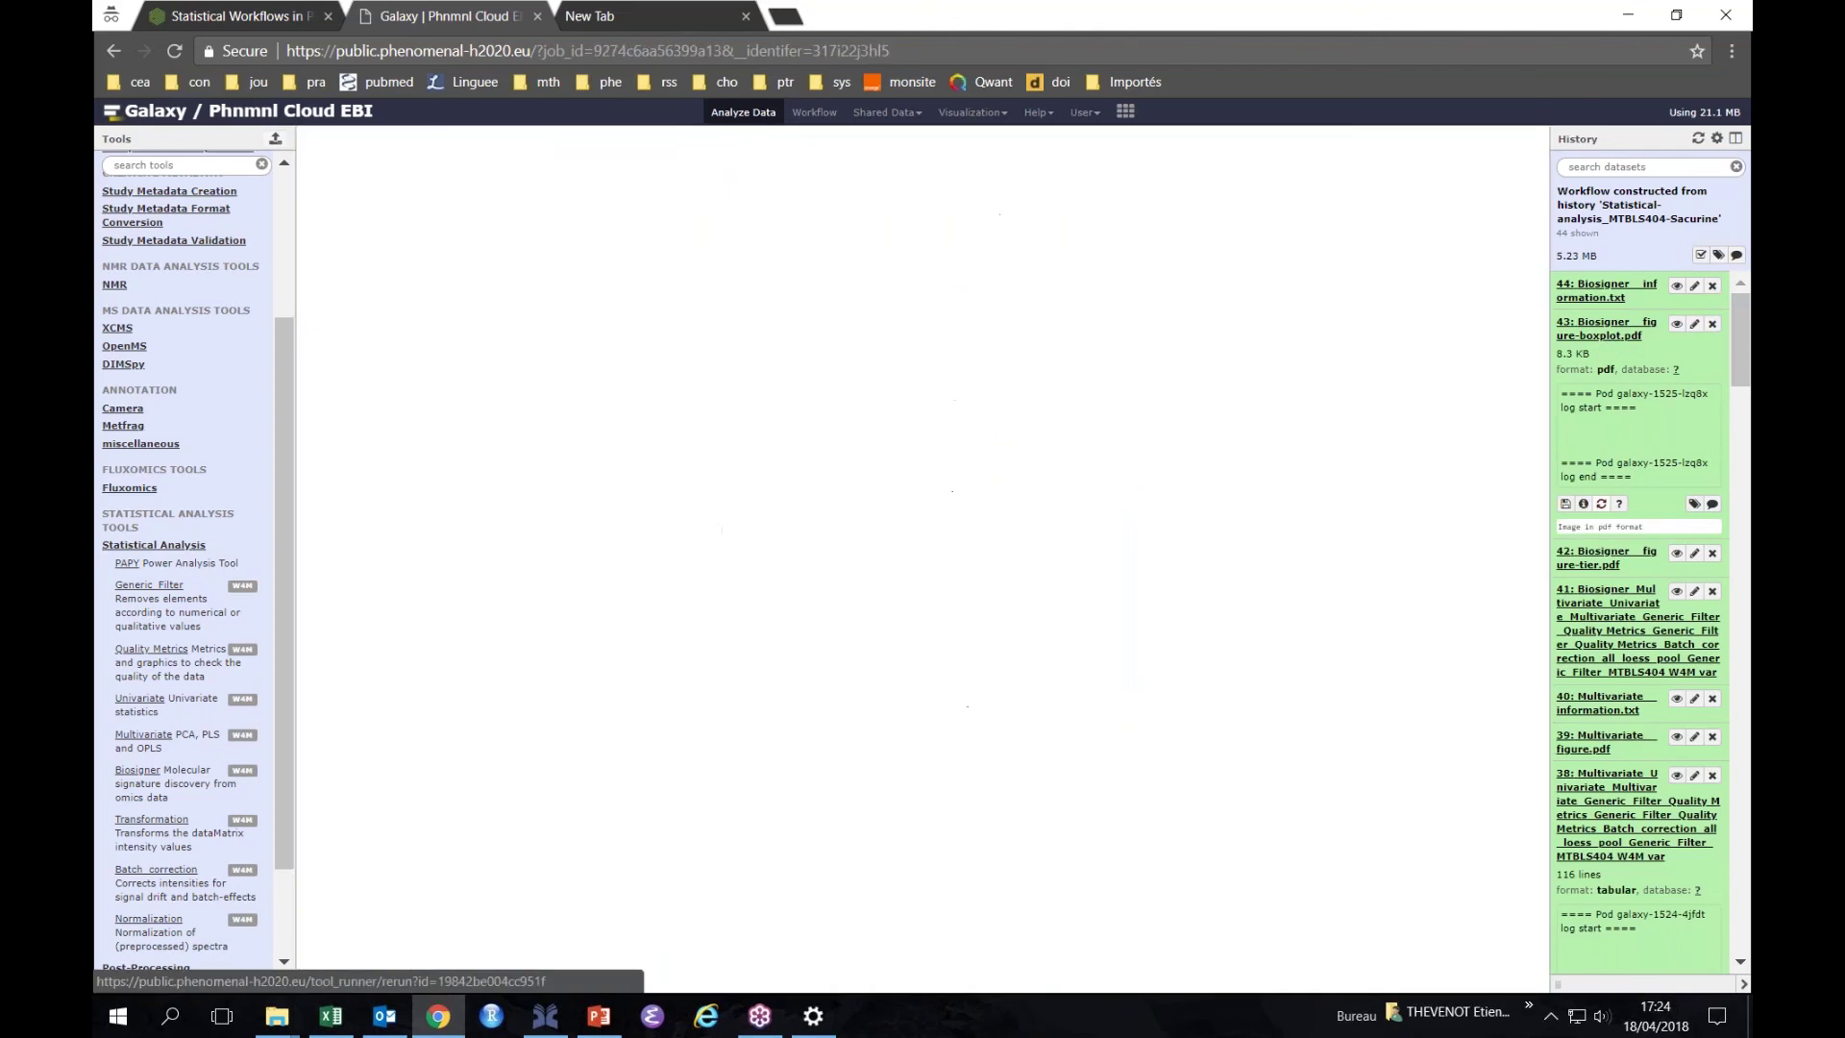
Highlight the Factor.Value.Gender sample classes and seed 123, then preview the Biosigner tier figure.
left_click_drag(434, 362, 299, 354)
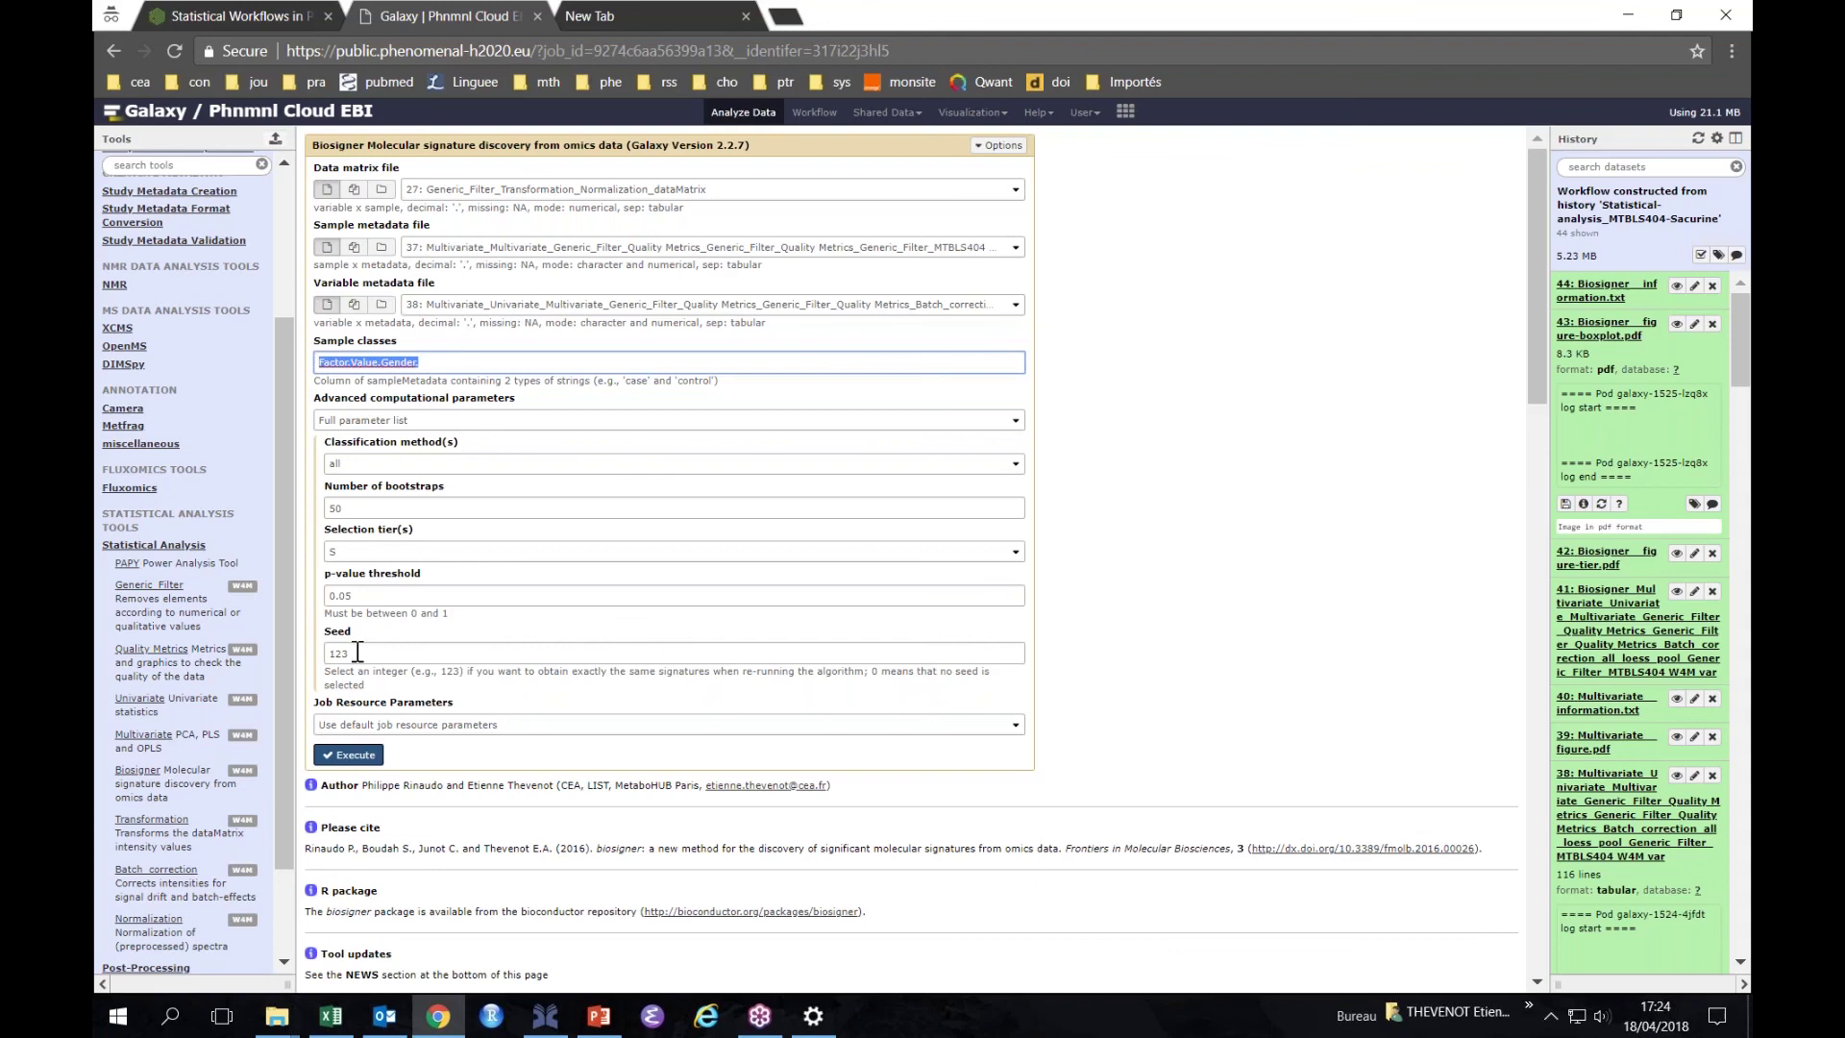
left_click_drag(355, 650, 324, 654)
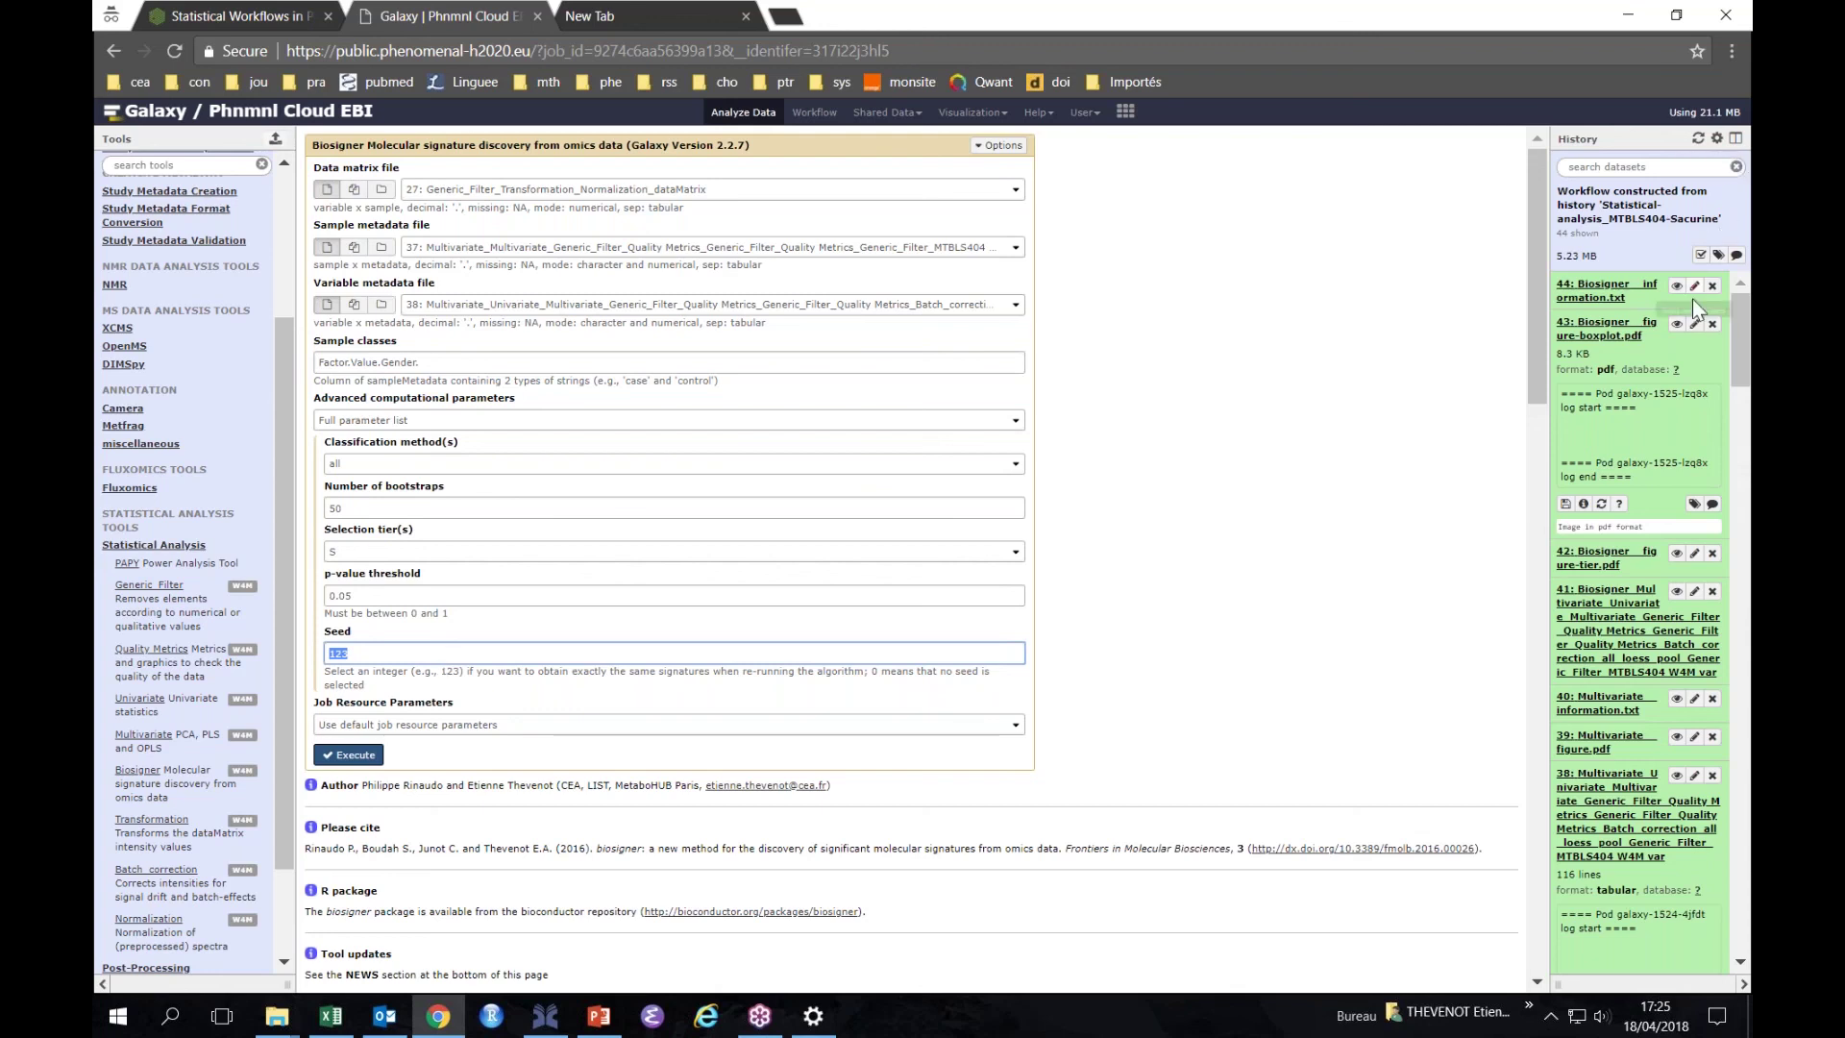
left_click(1677, 553)
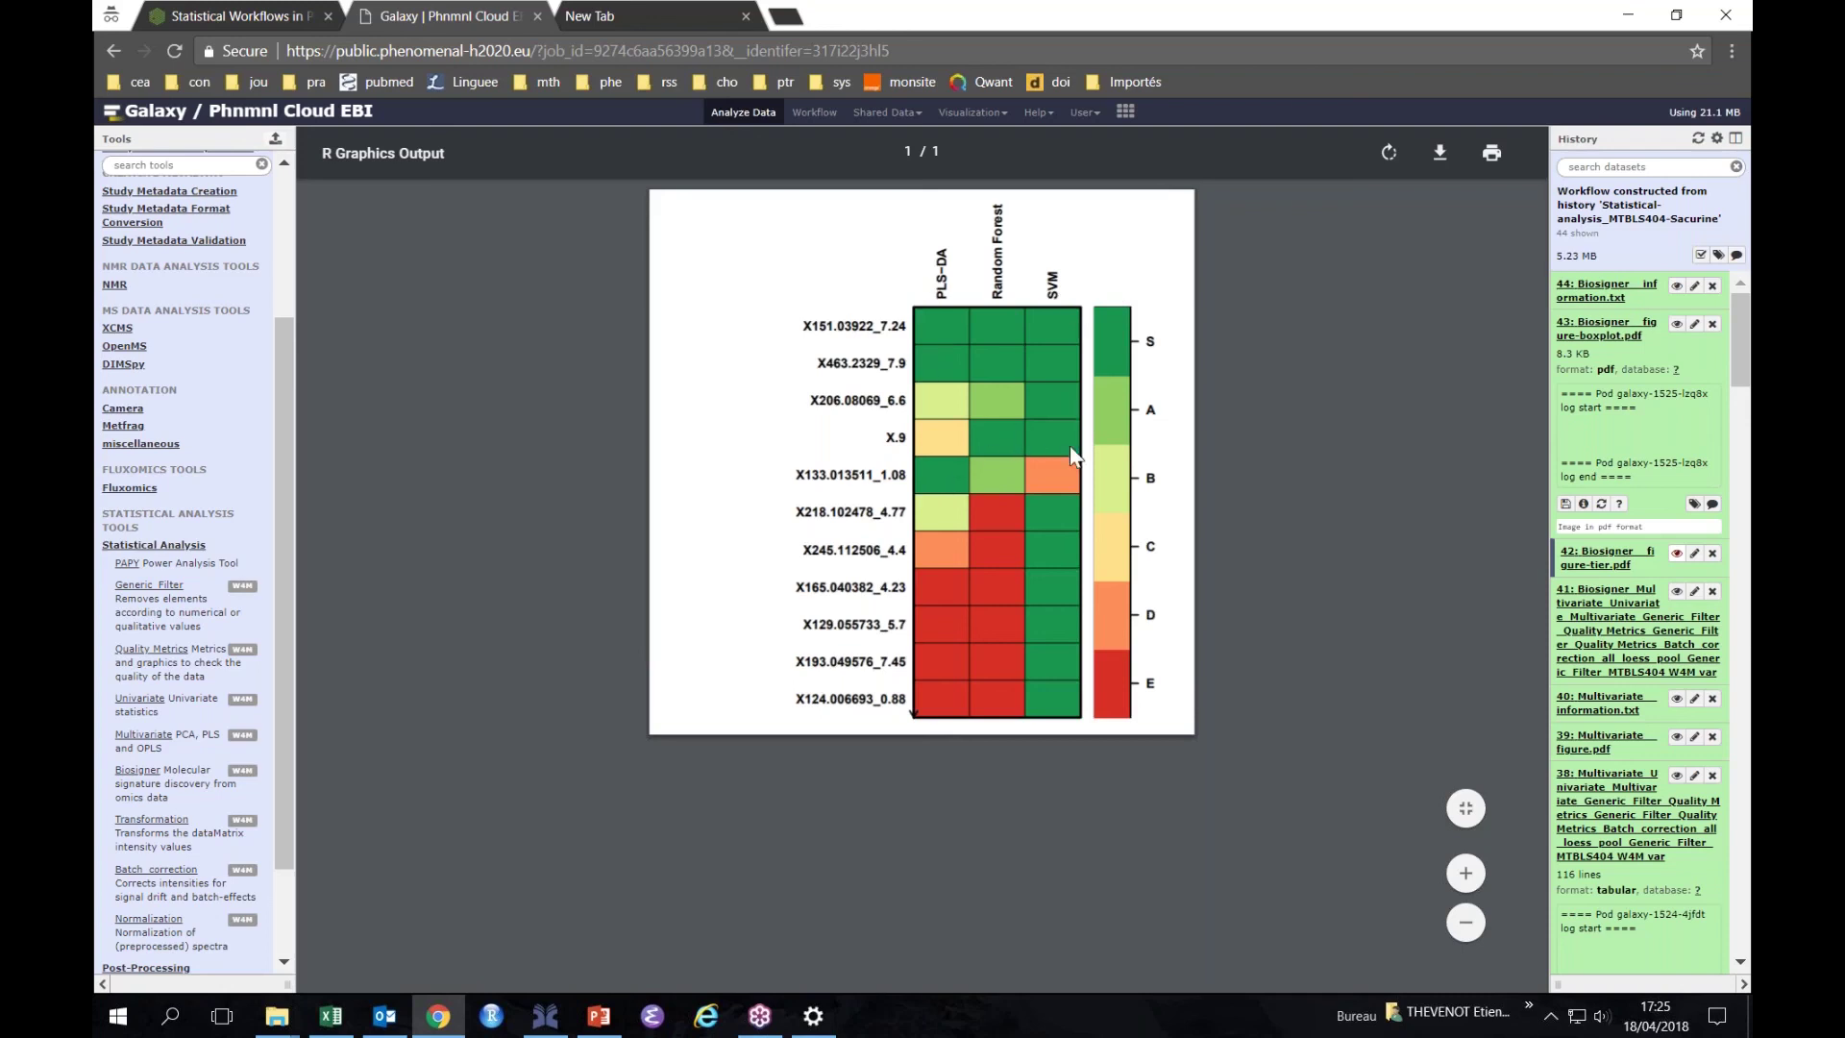
Display Biosigner_information.txt (item 44) listing feature tiers and classifier accuracies.
left_click(1677, 286)
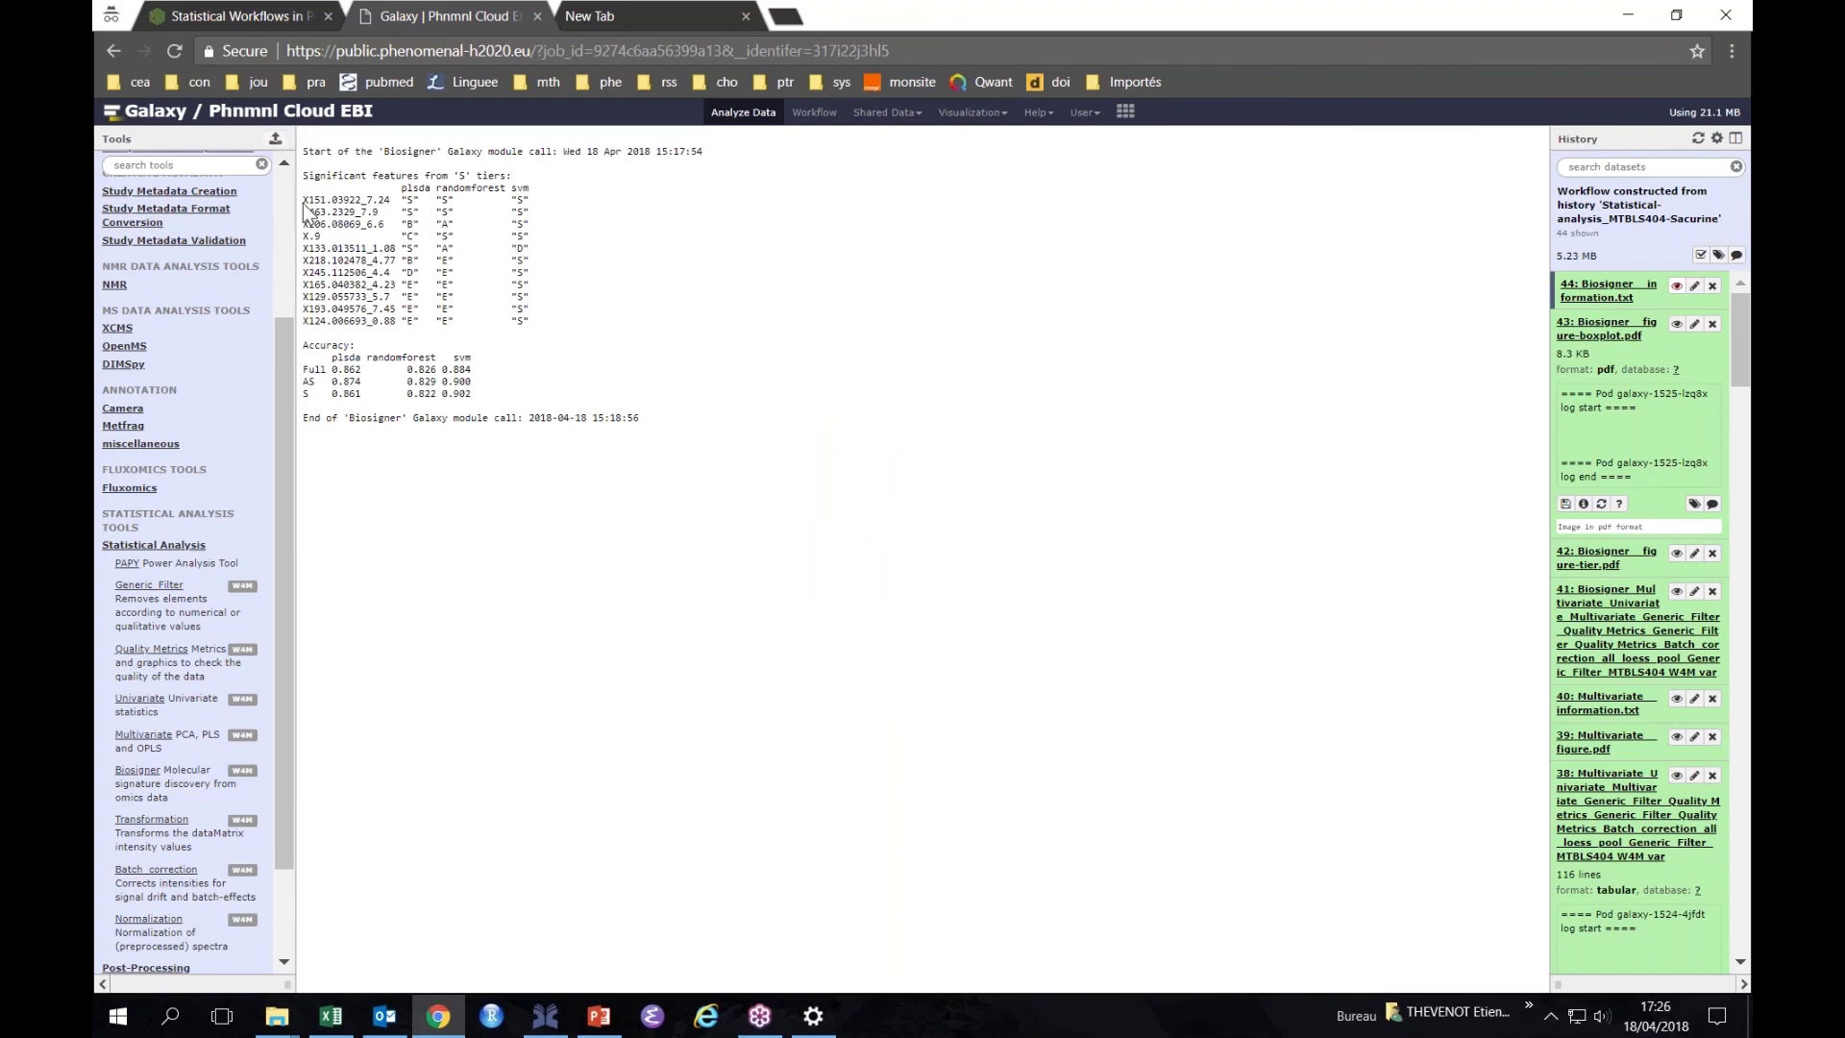
left_click_drag(304, 199, 548, 321)
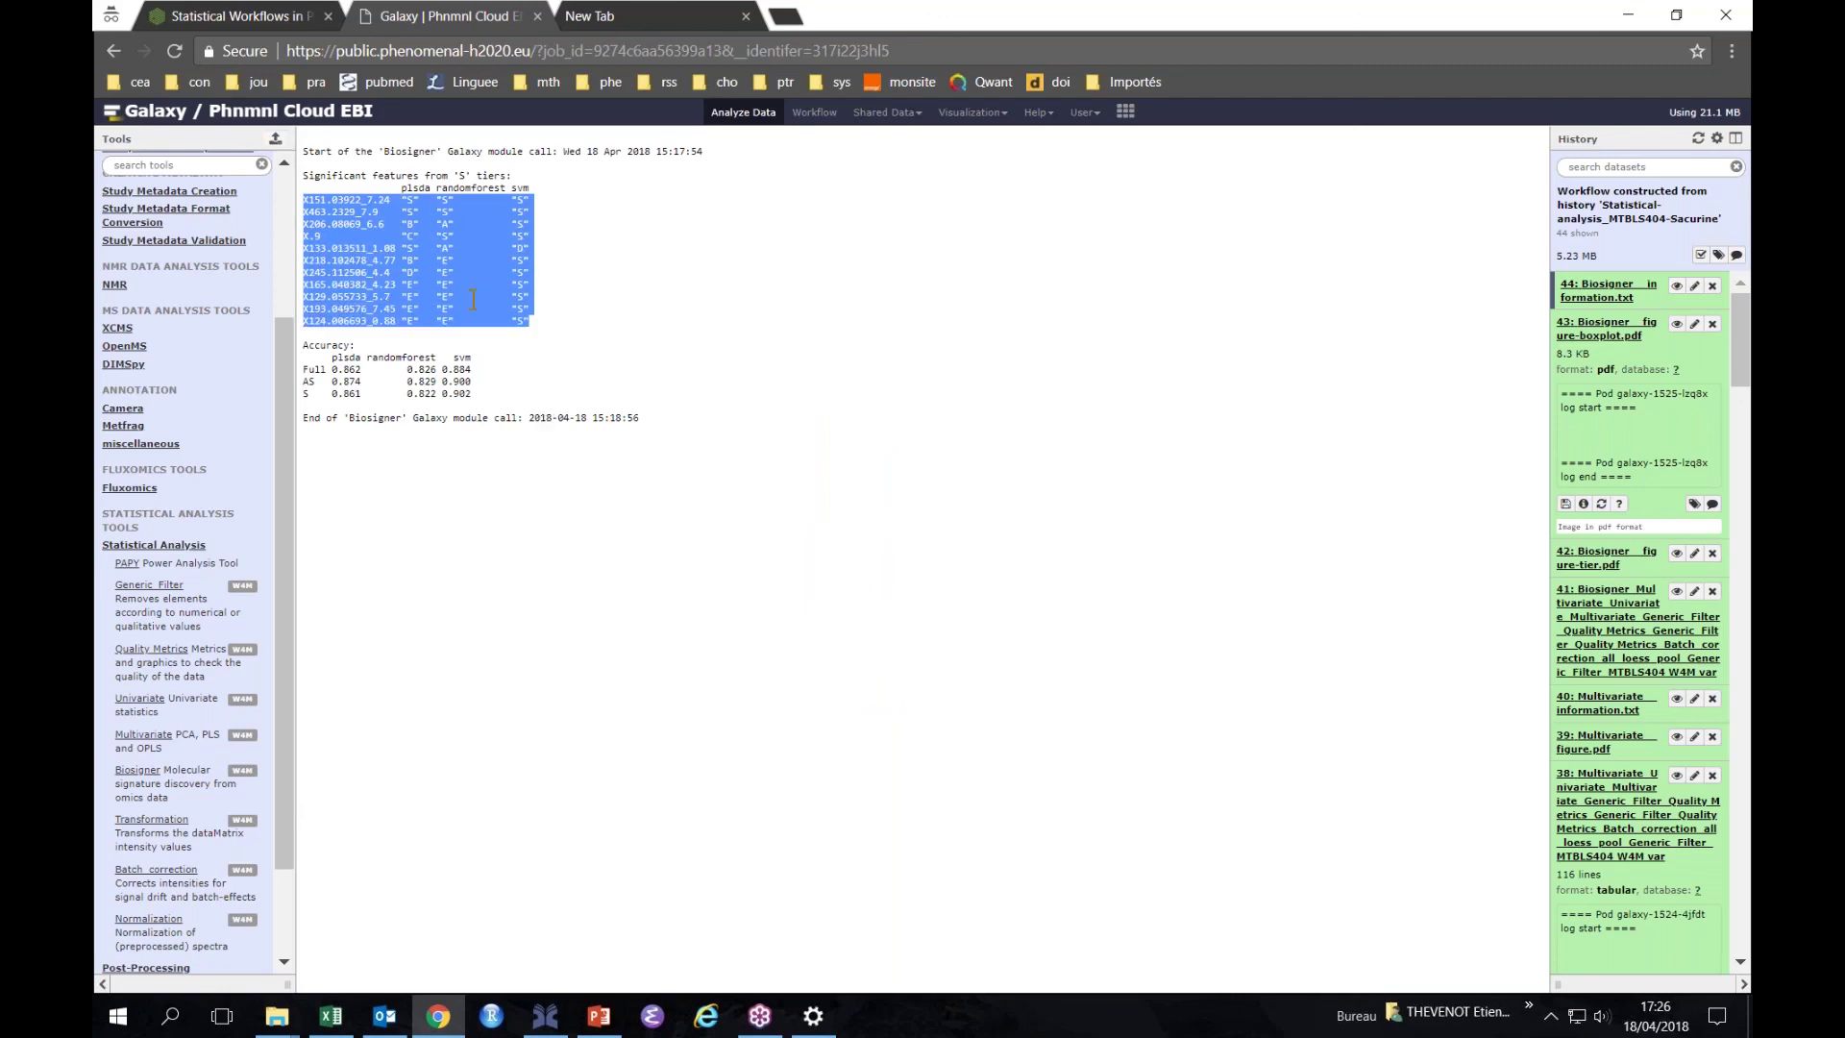
left_click(419, 223)
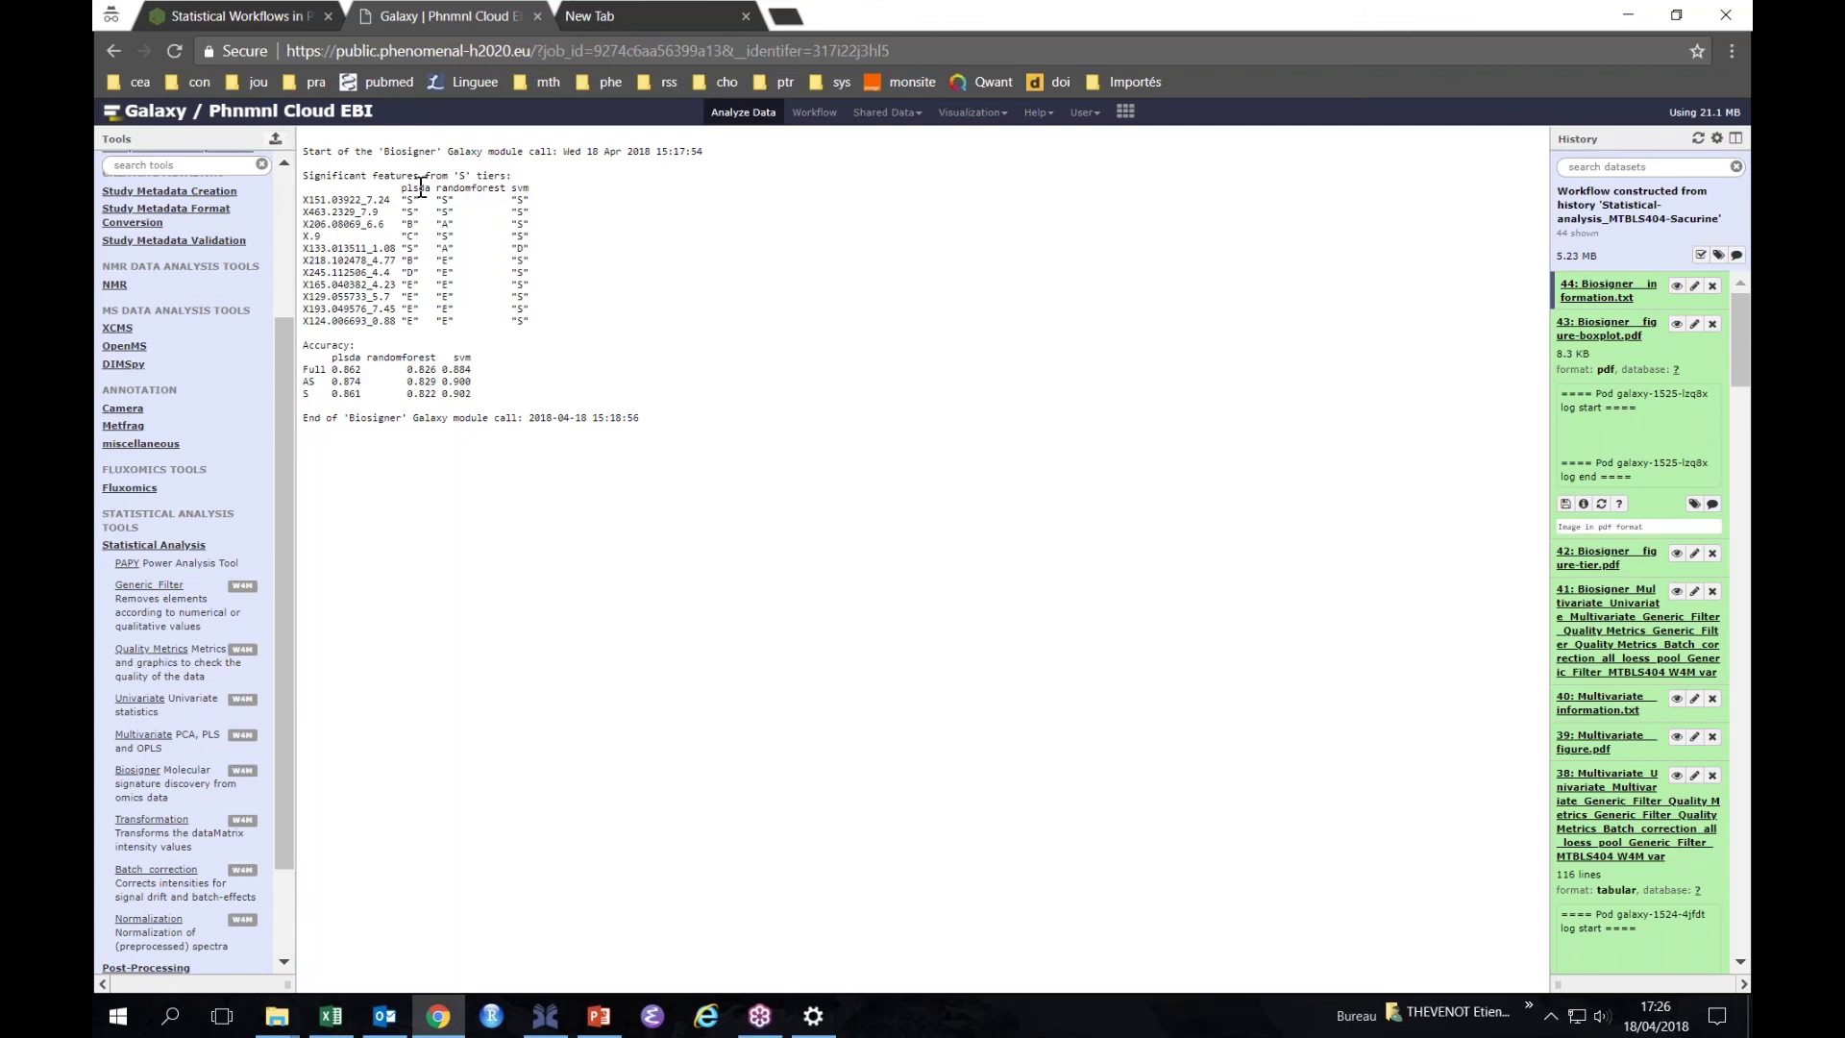
left_click_drag(402, 187, 415, 248)
left_click_drag(301, 370, 363, 373)
left_click(306, 395)
left_click_drag(306, 395, 361, 397)
scroll(1682, 684, "down", 20)
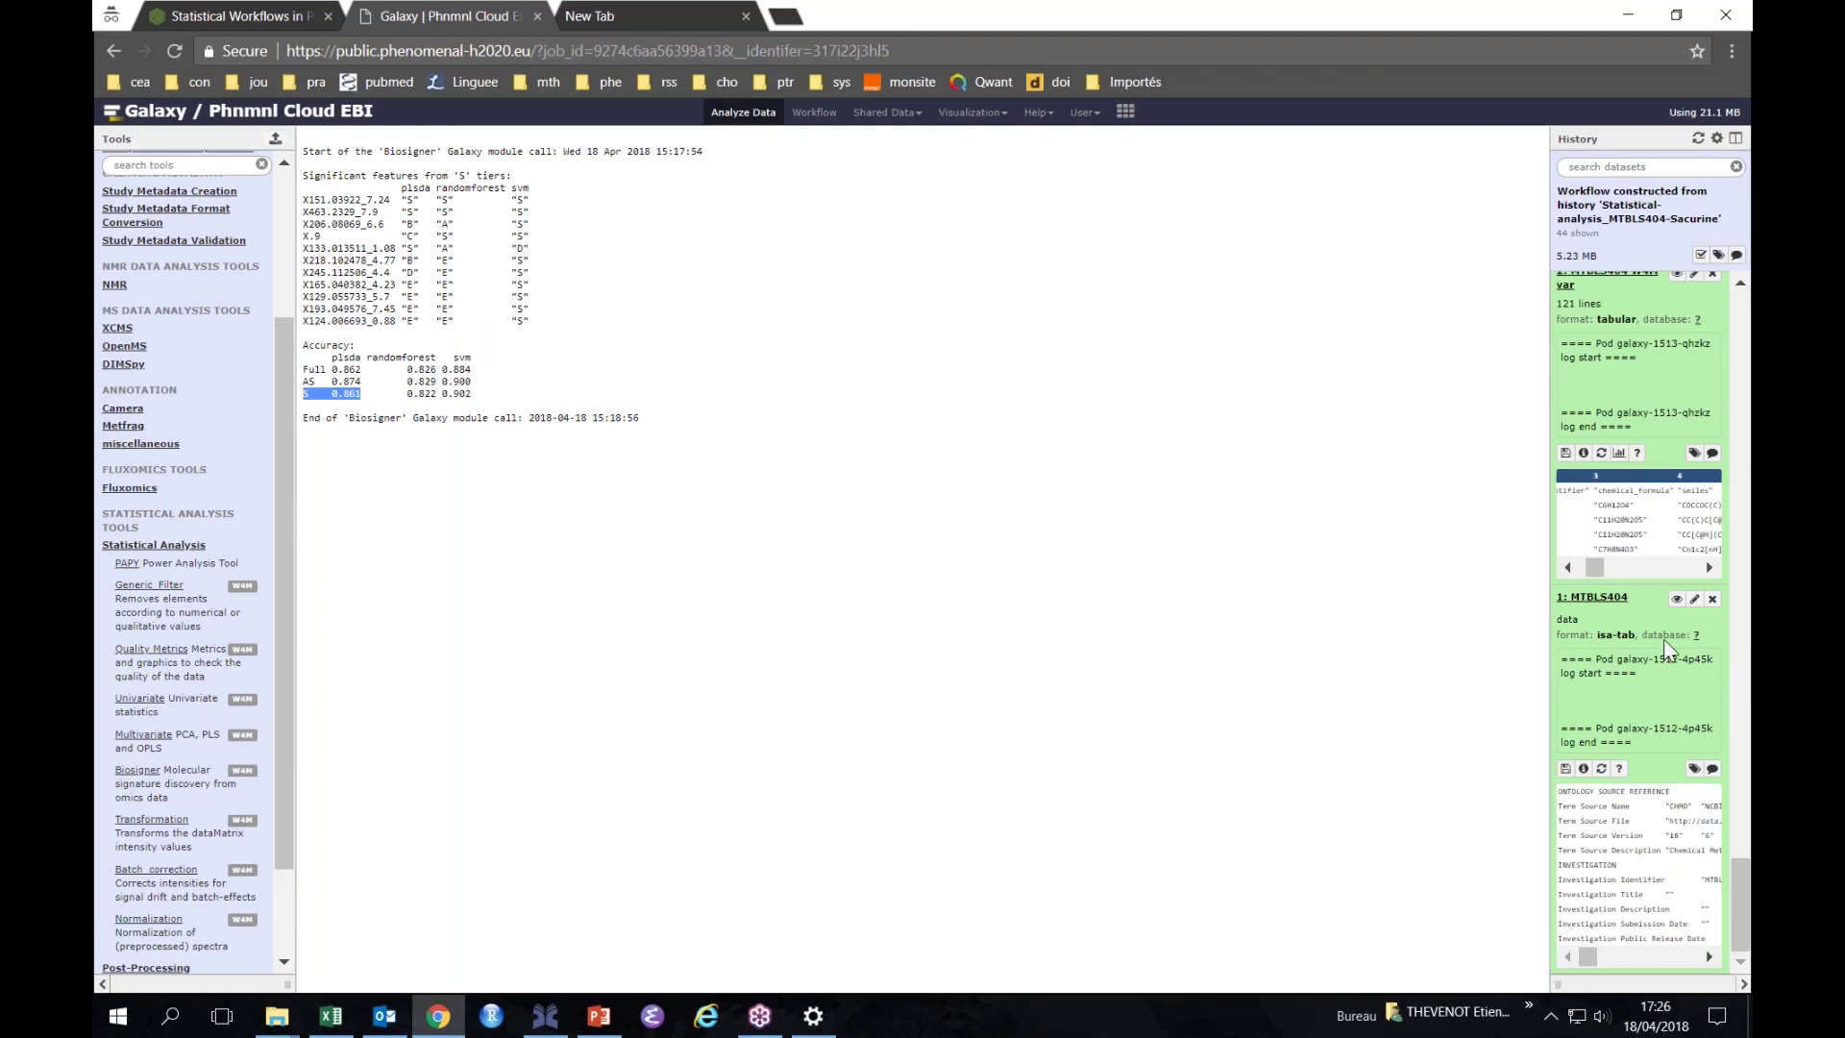
scroll(1624, 865, "up", 1)
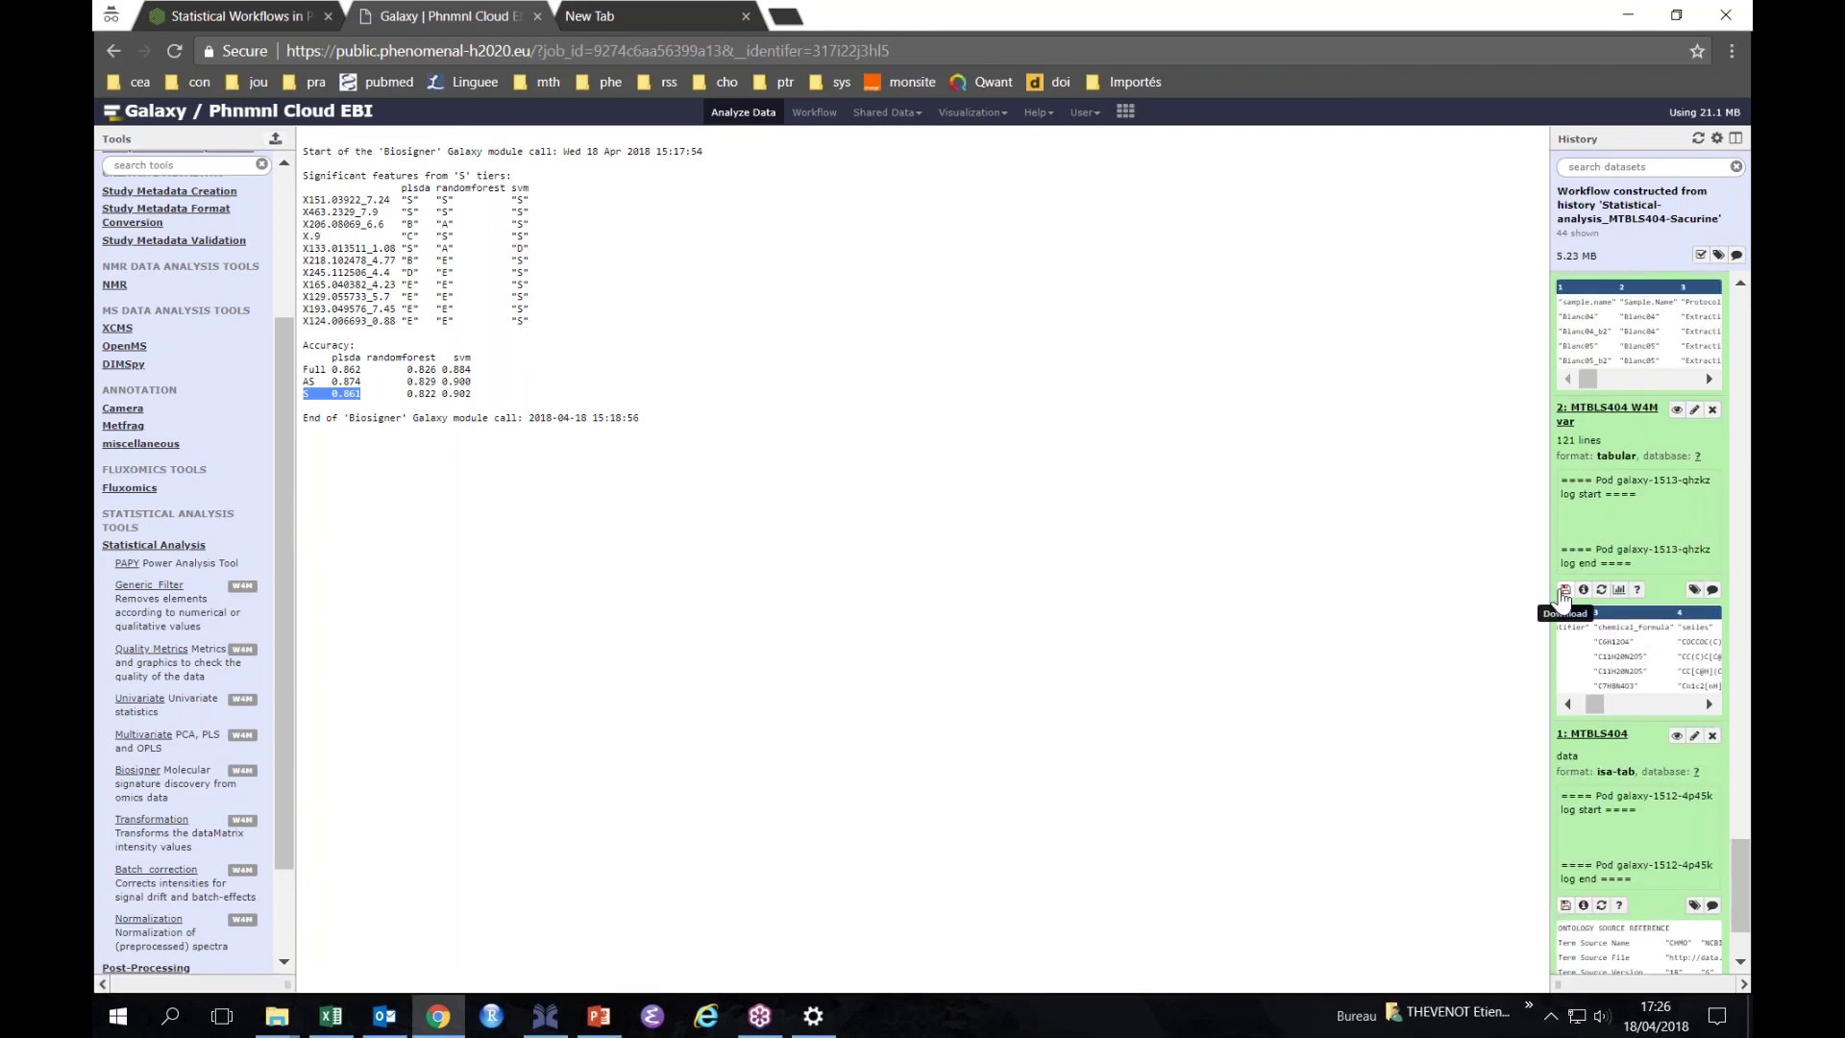
left_click_drag(1735, 885, 1734, 740)
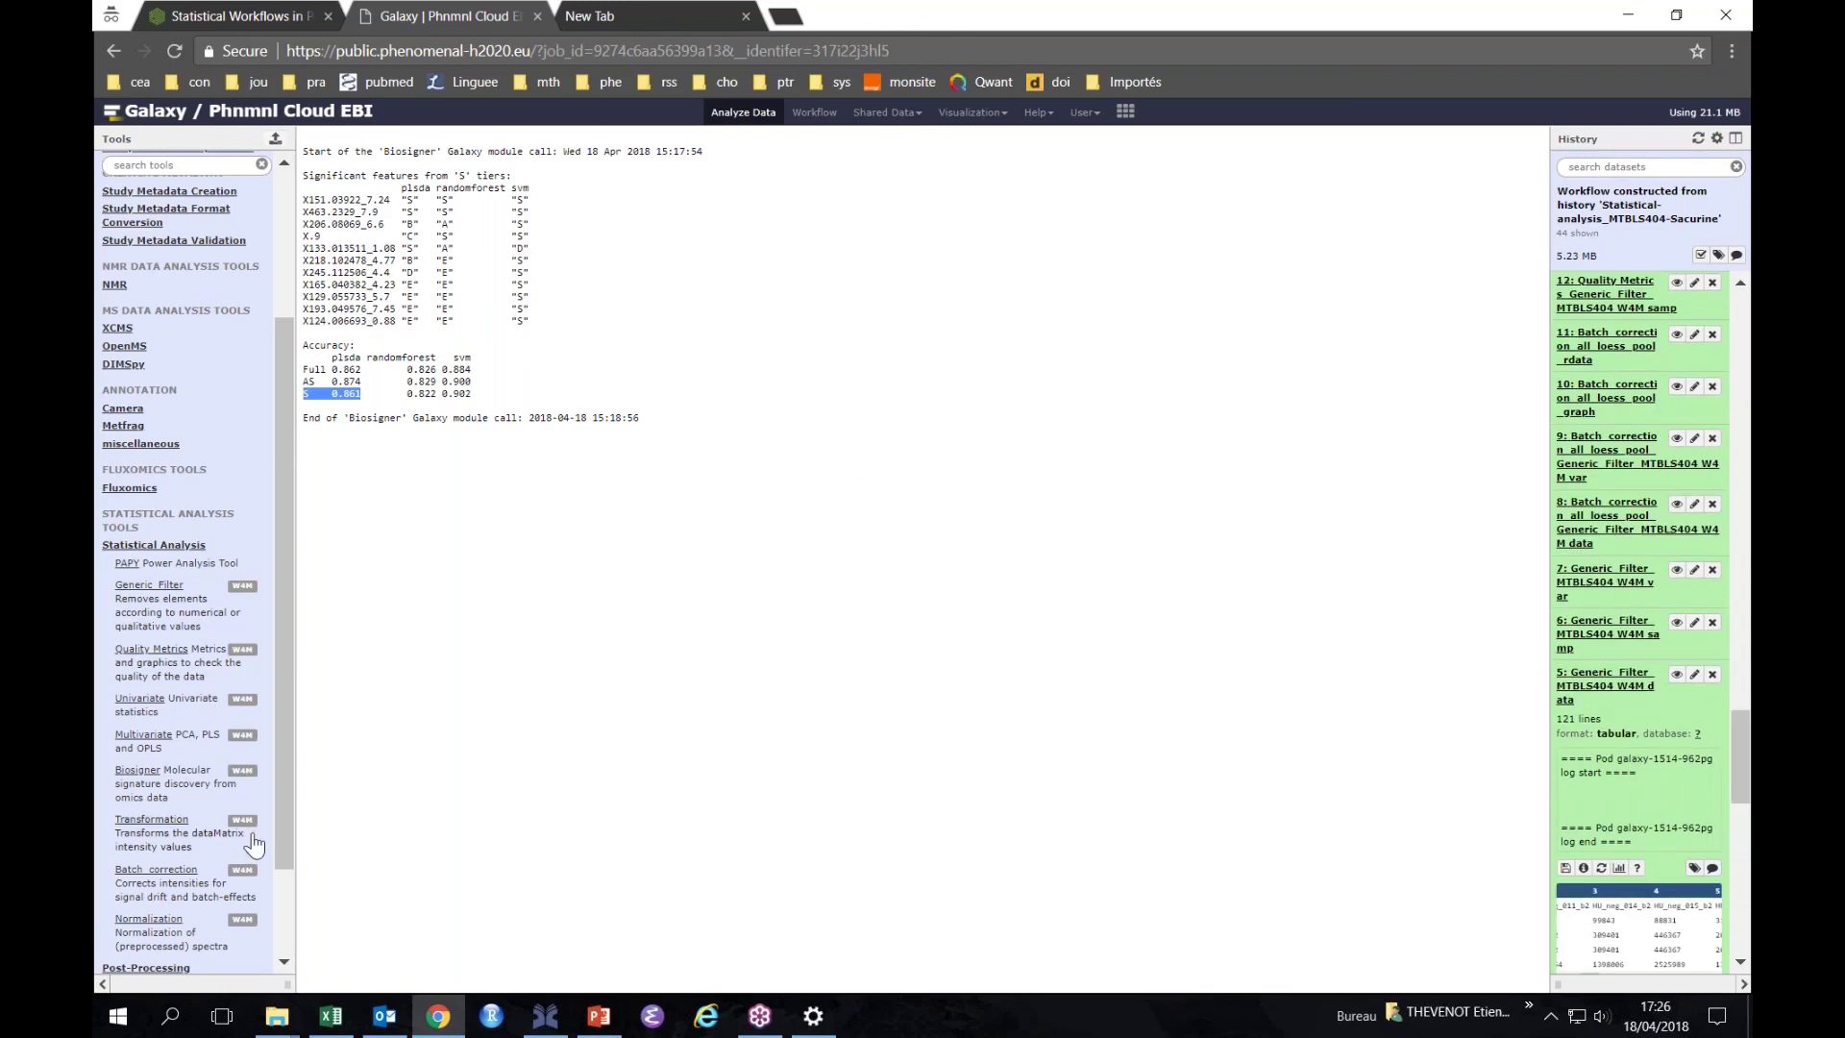
left_click_drag(290, 780, 291, 833)
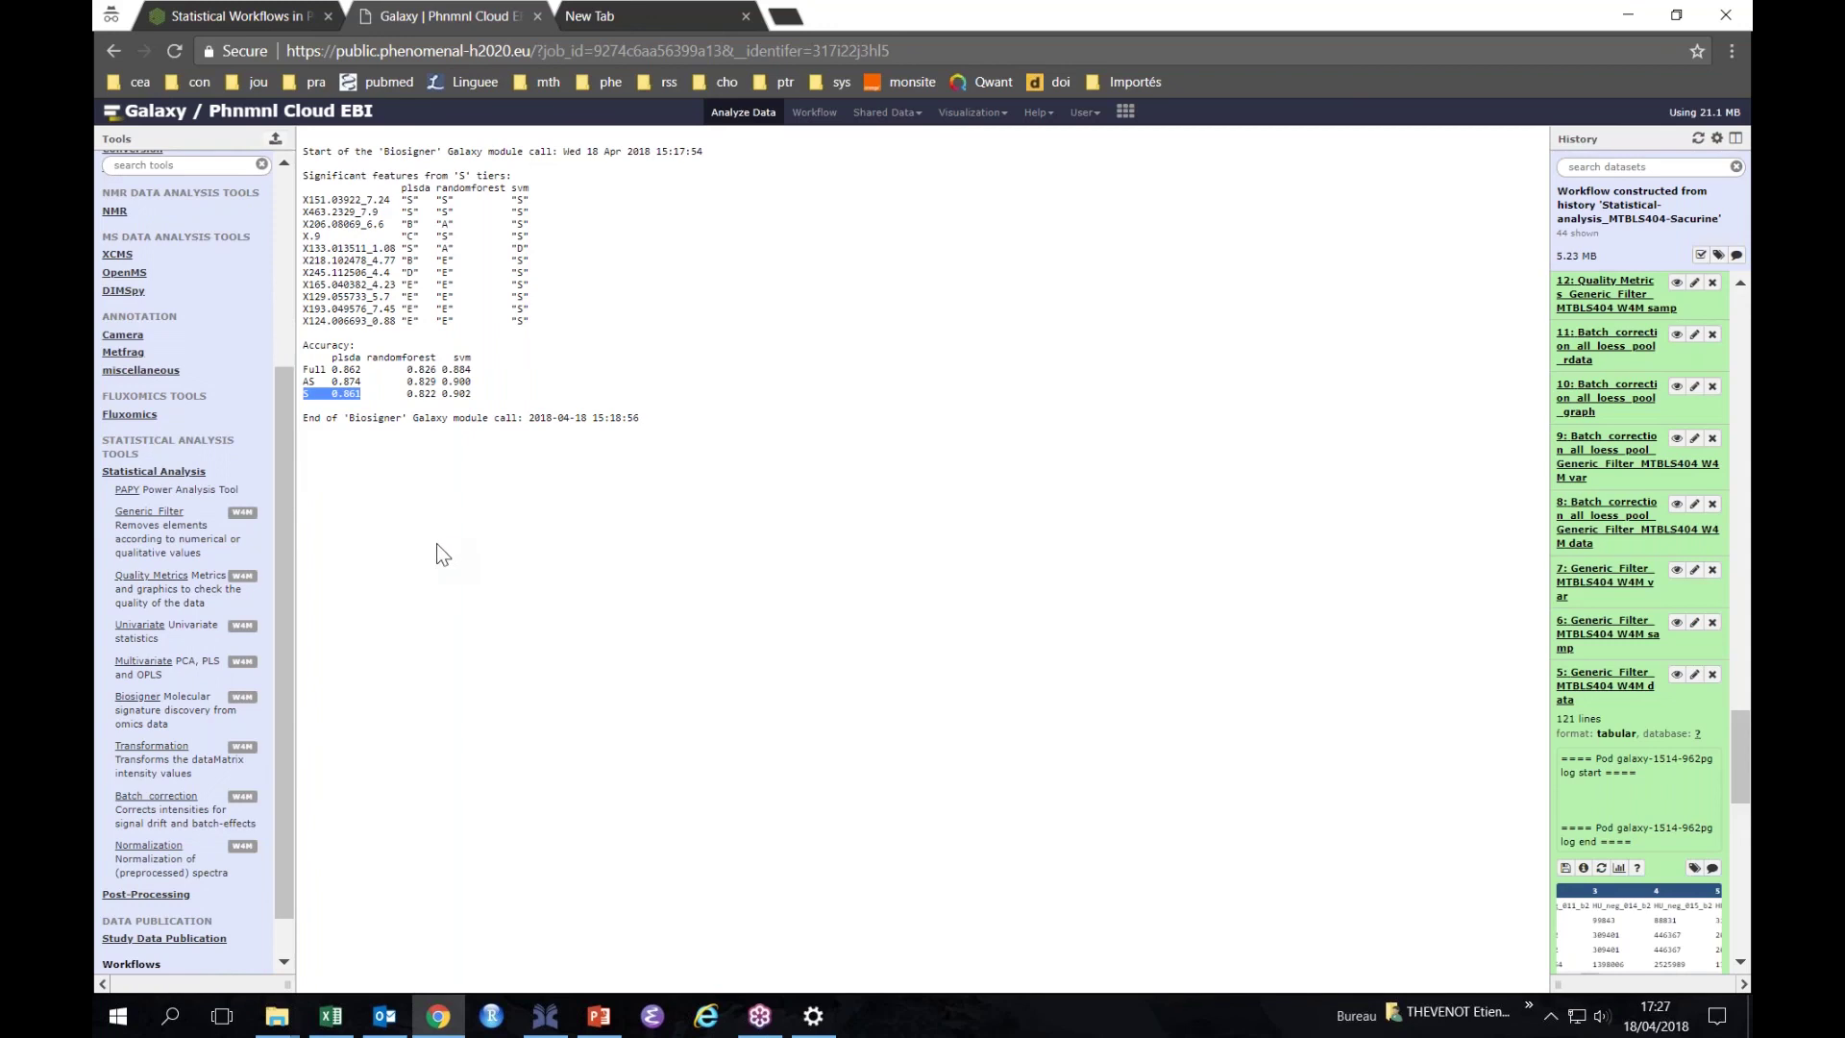
Return to the webinar deck and show slide 15, 'Example of outputs', as a full-screen slideshow.
mouse_move(599, 1028)
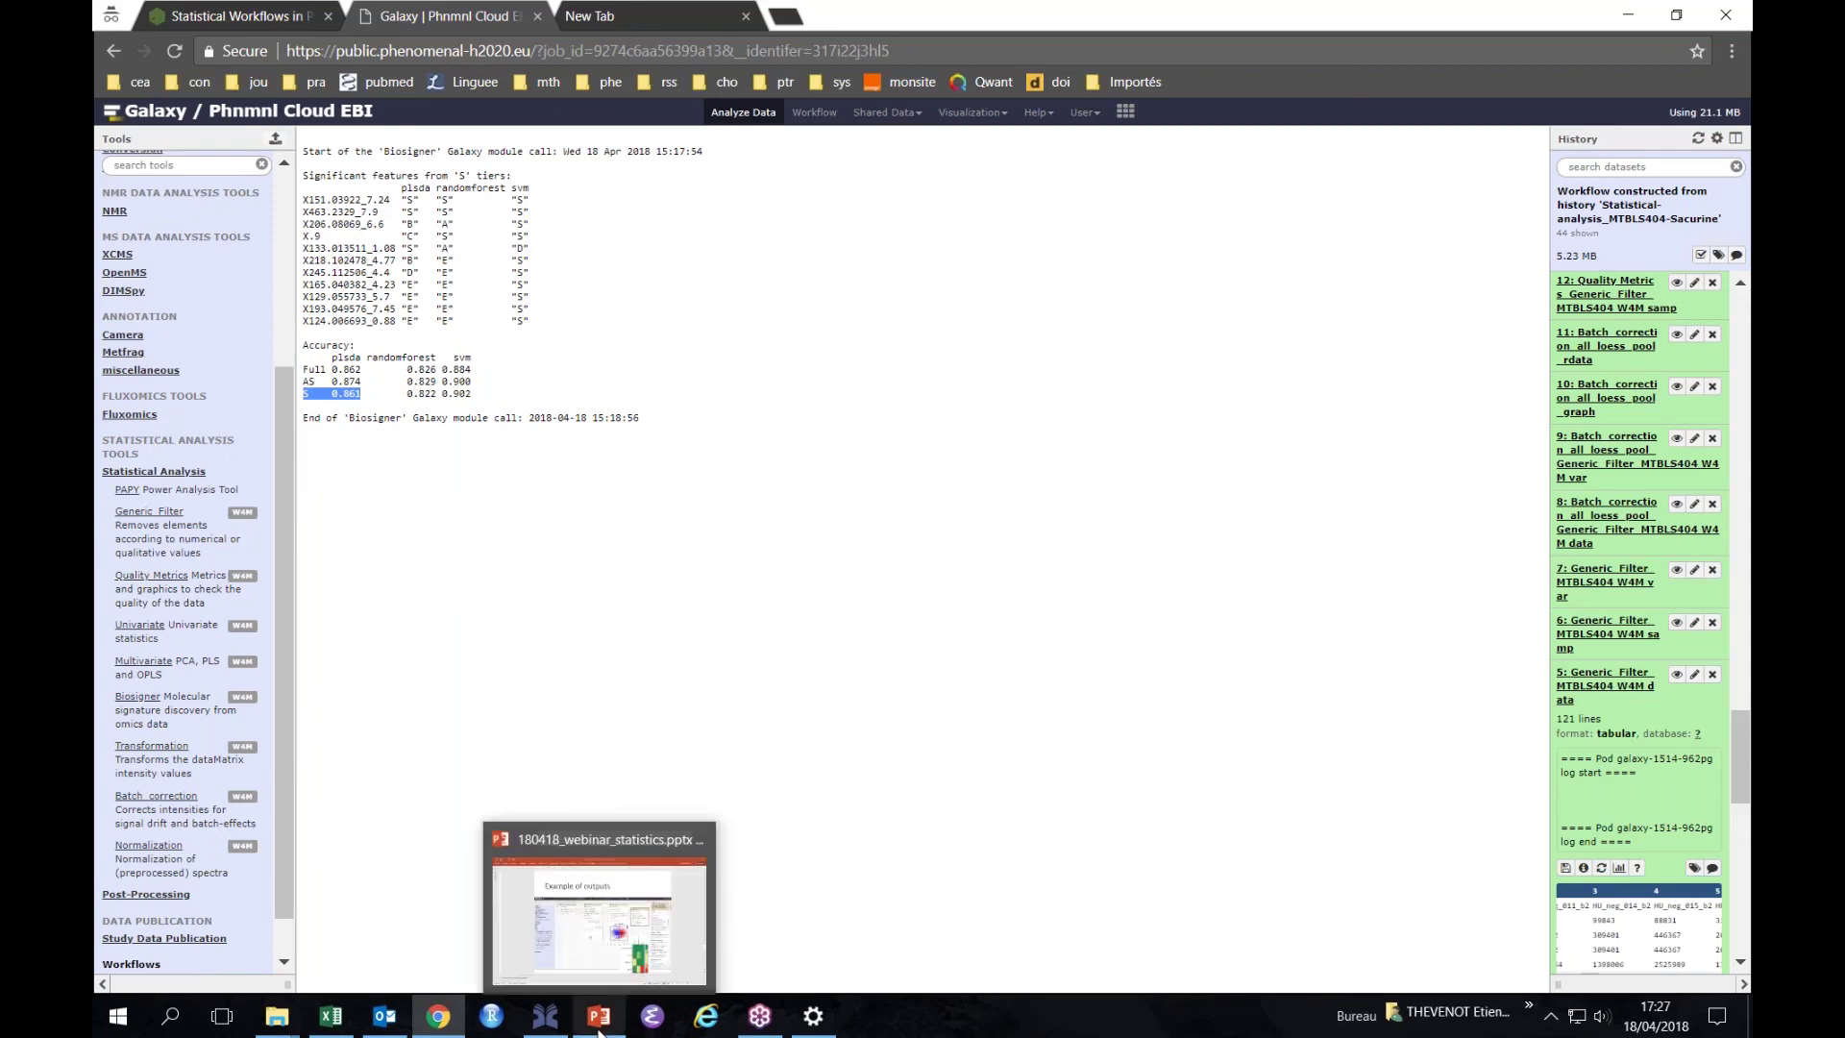
left_click(599, 1030)
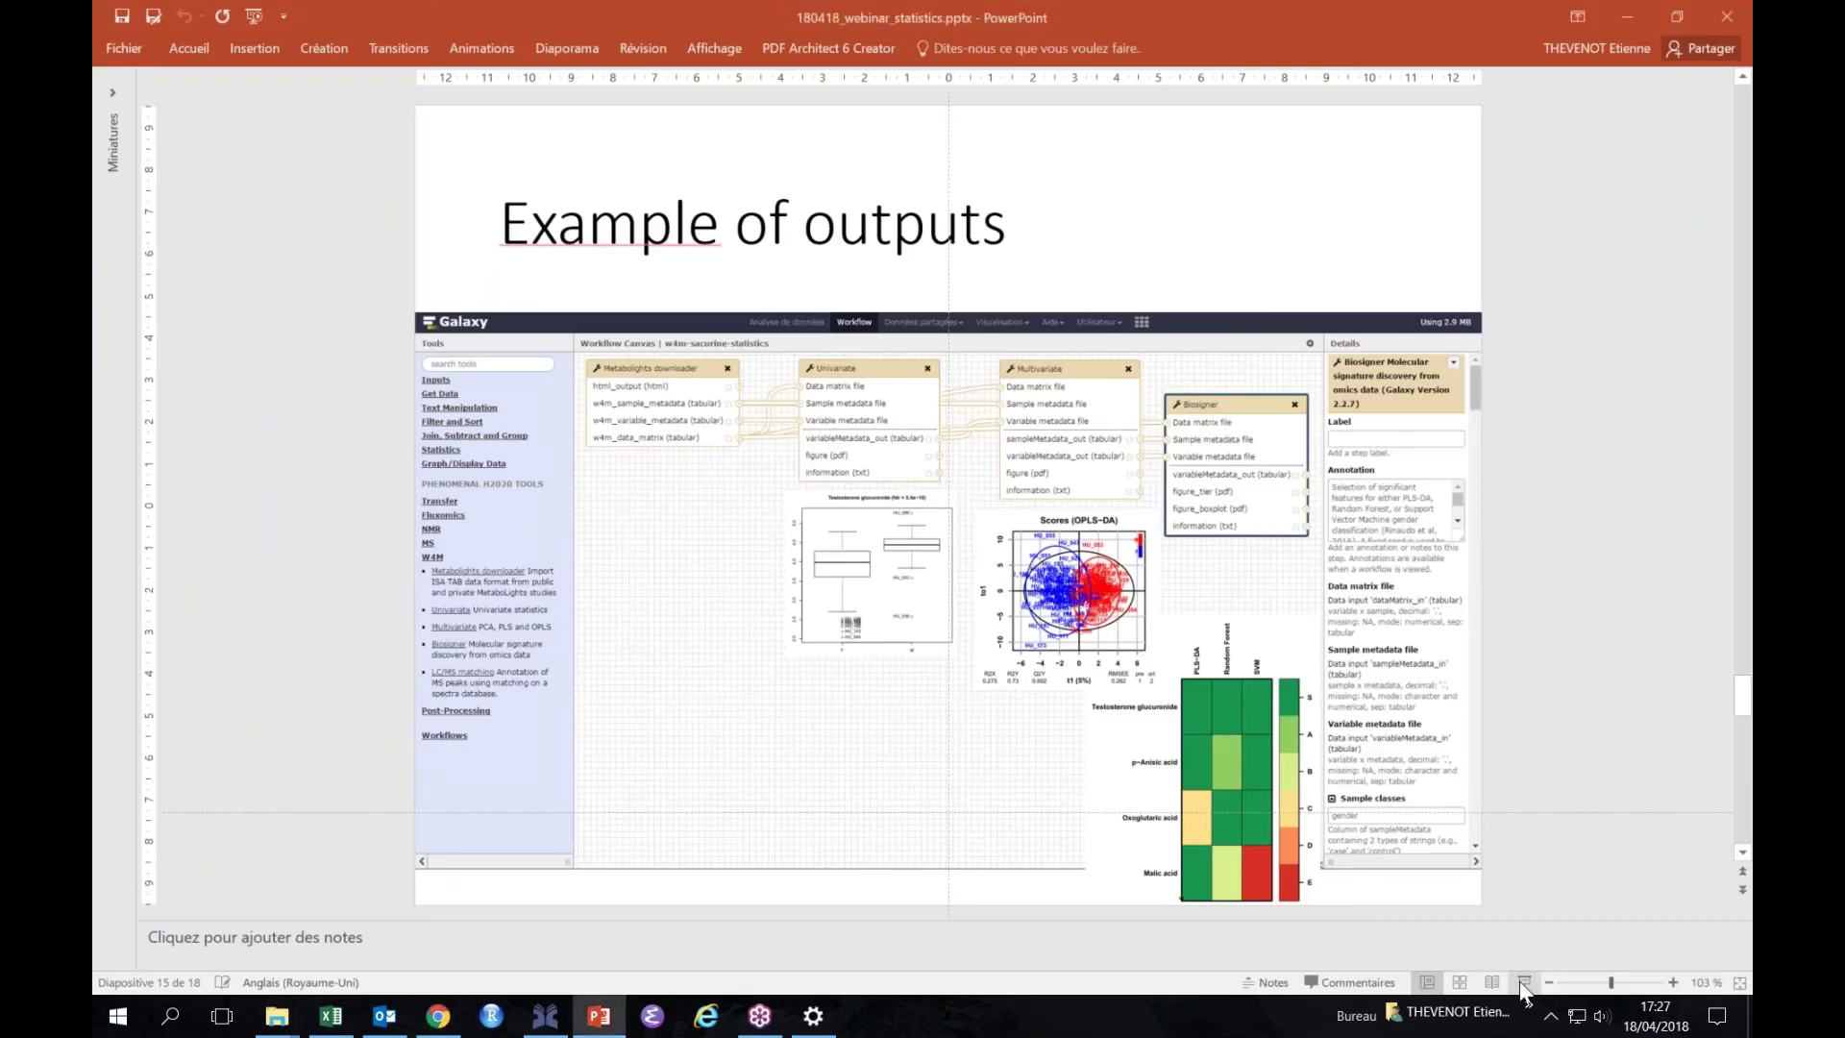
left_click(1526, 982)
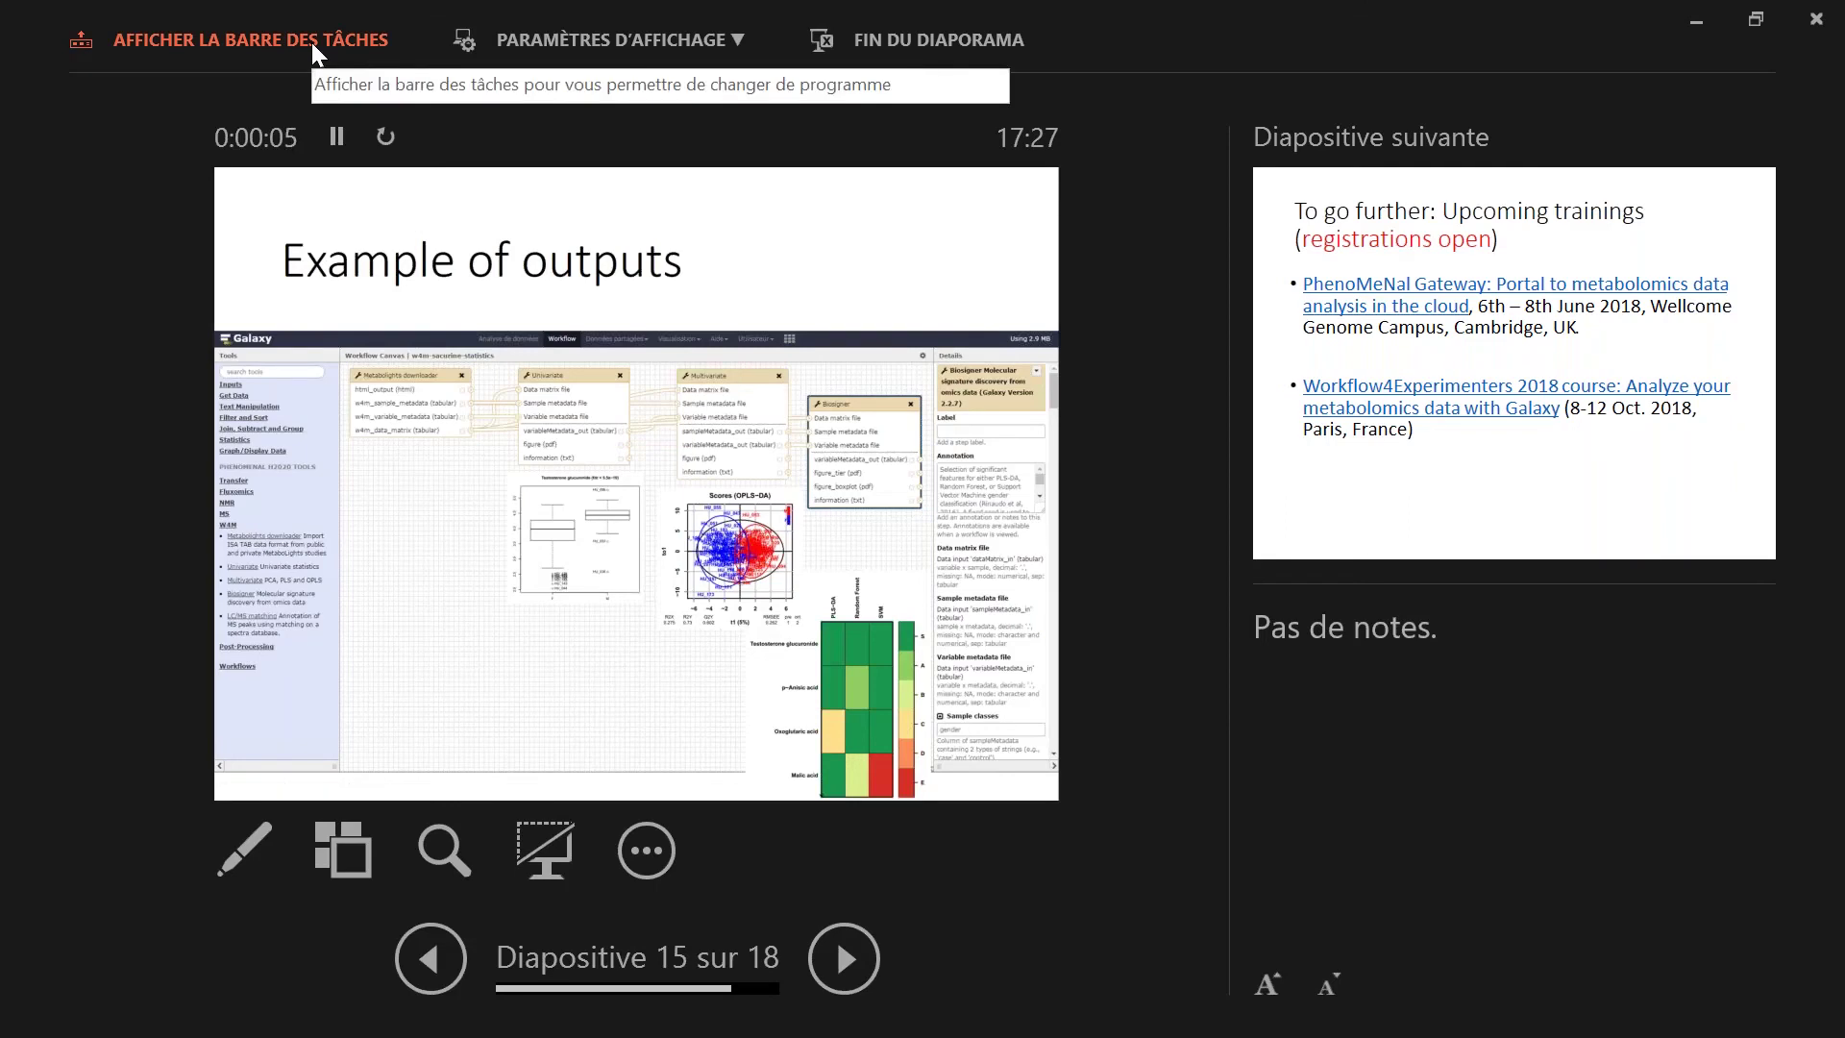
left_click(606, 29)
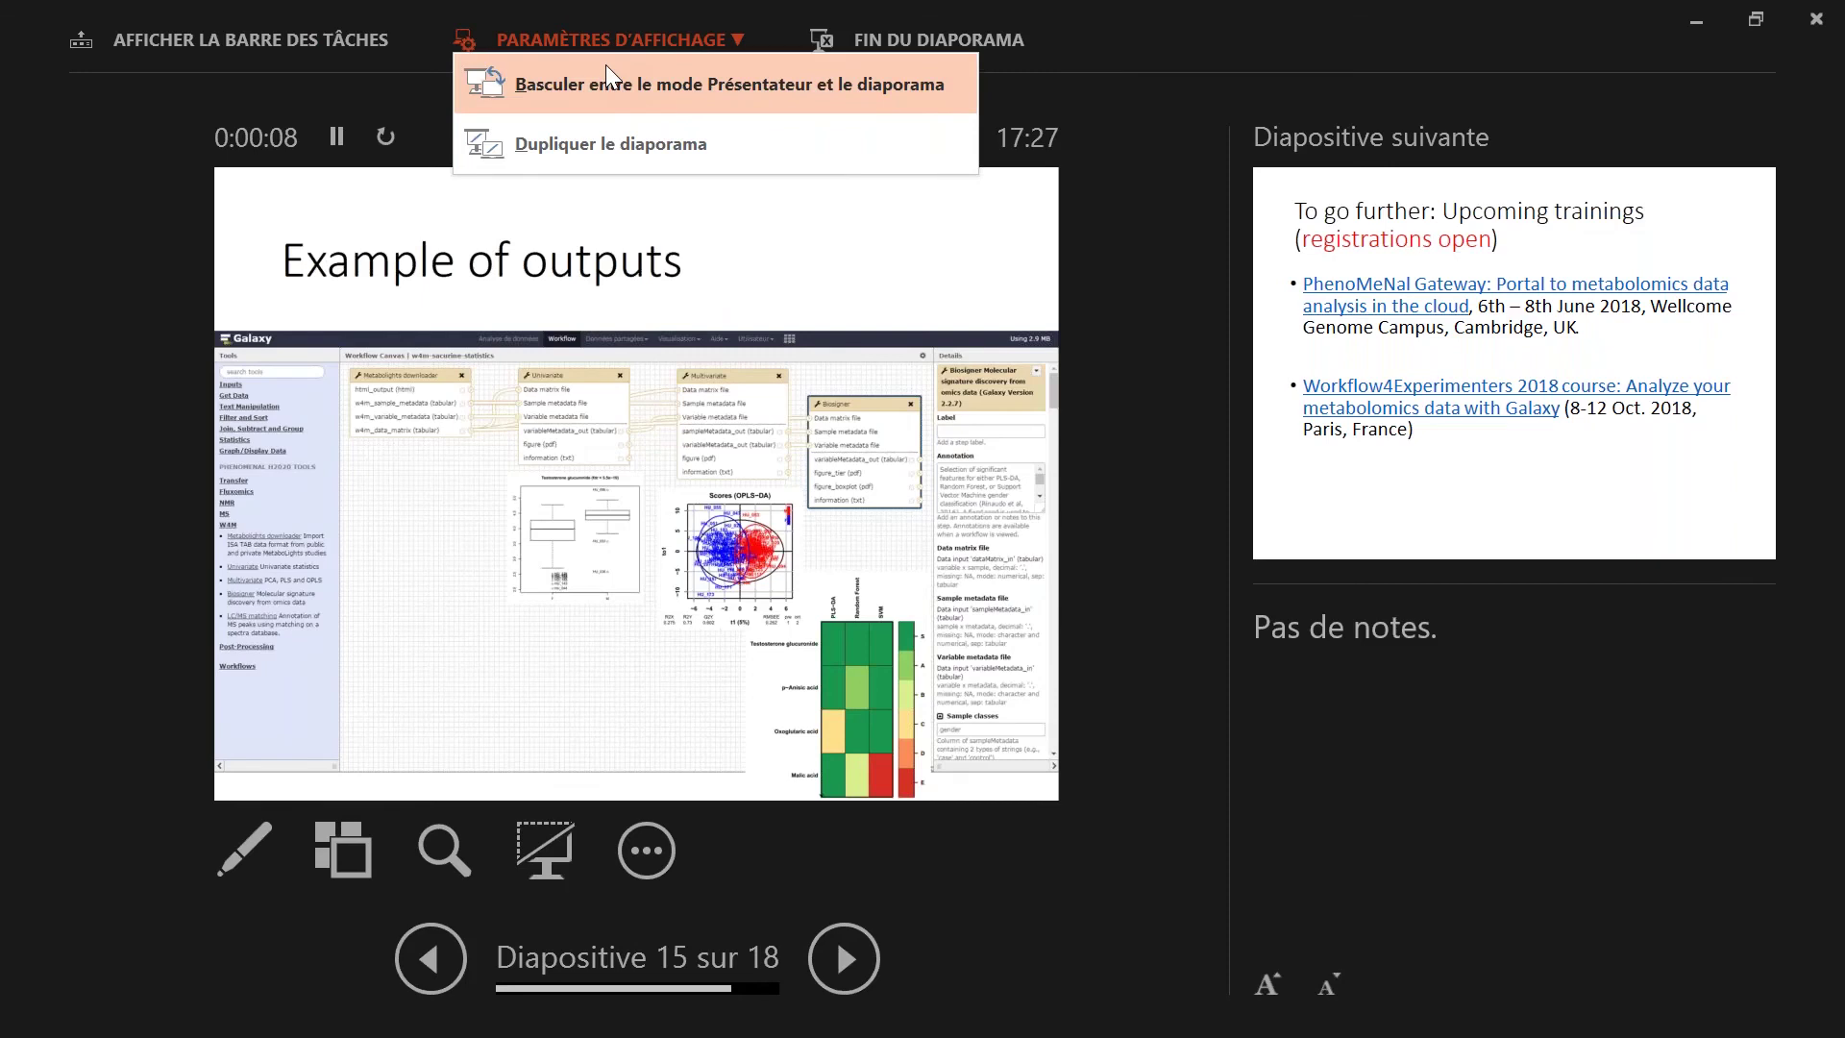
left_click(605, 66)
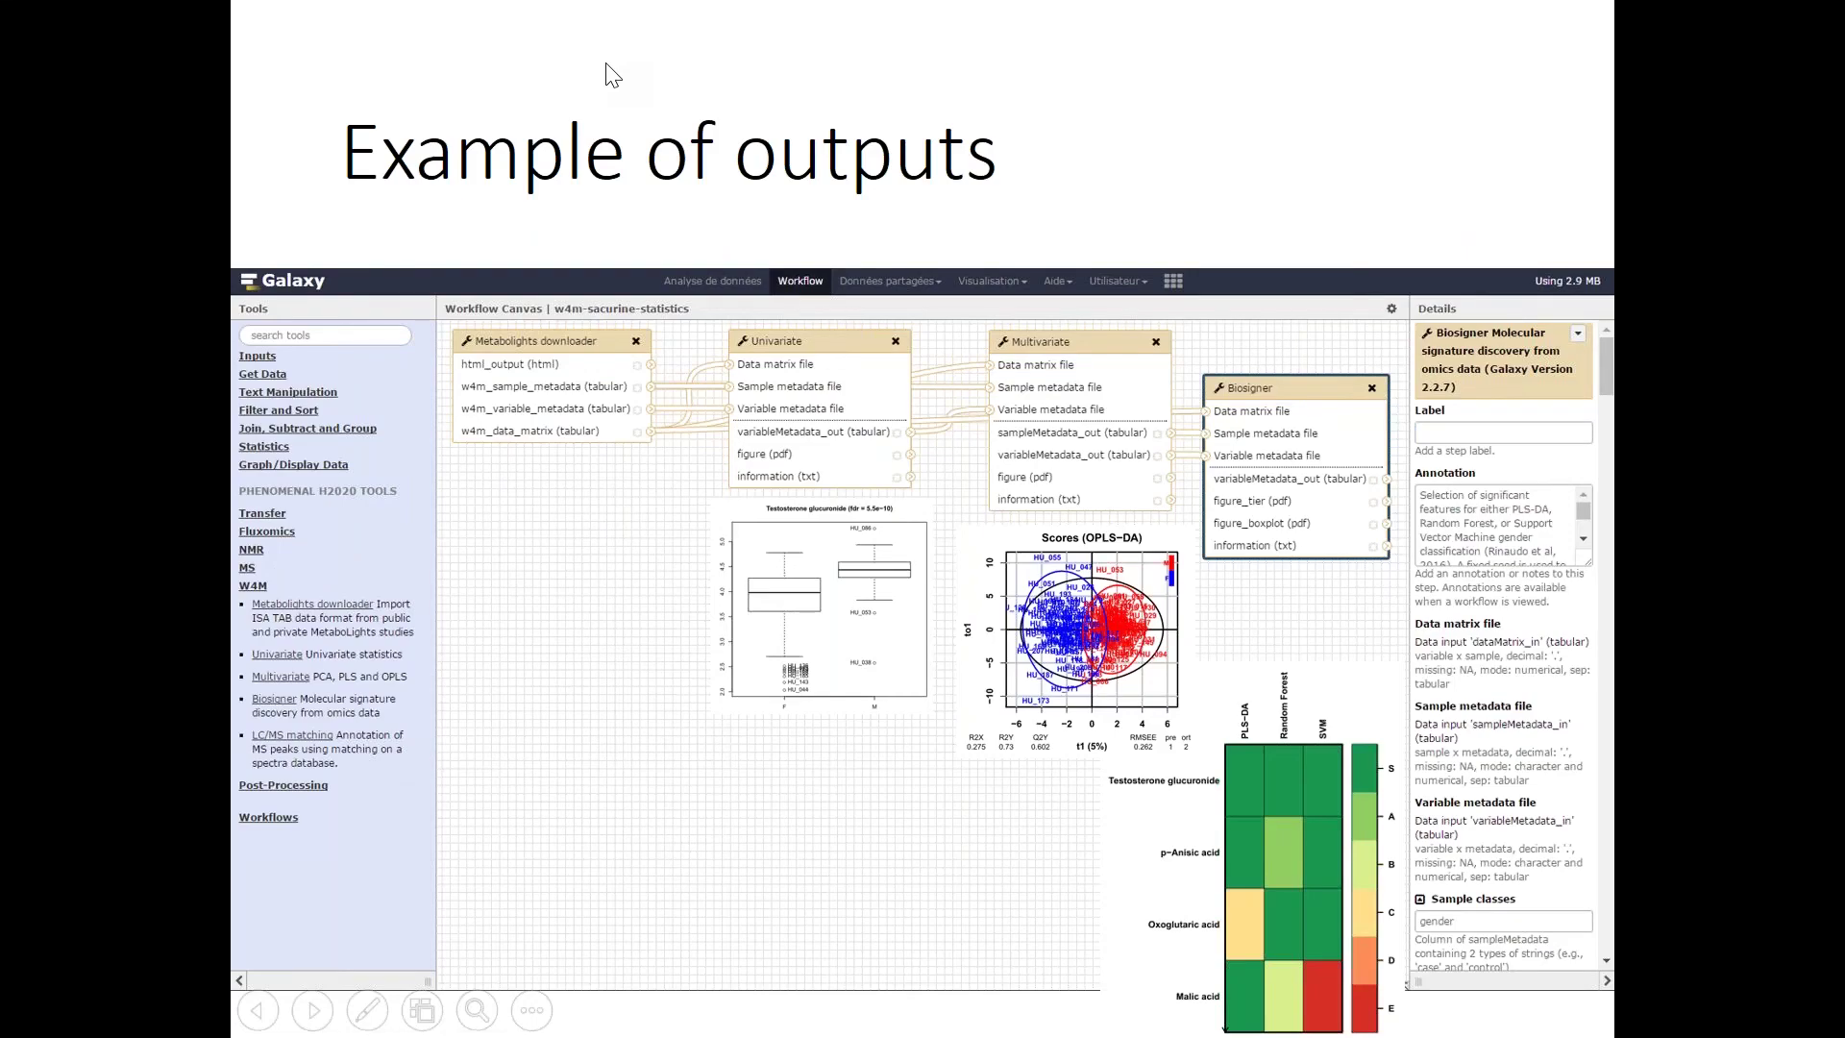